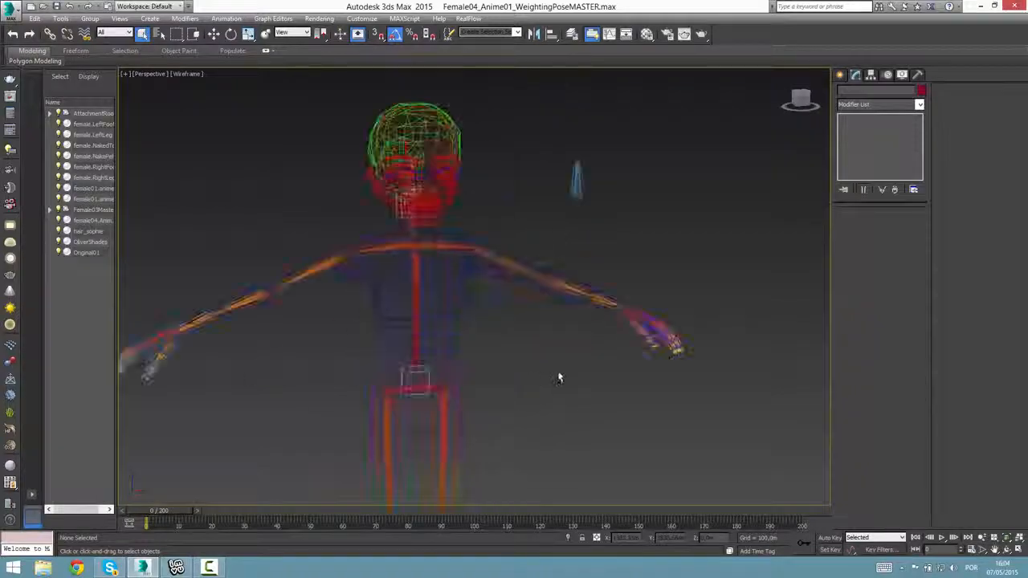
Focus on the character's head mesh and display the model in realistic shading with edged faces.
click(567, 161)
key(z)
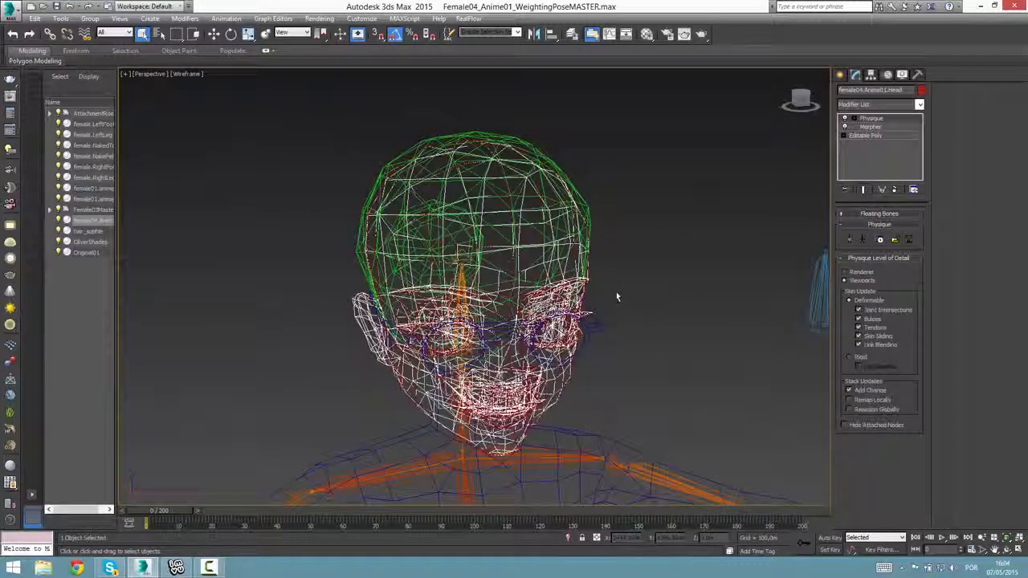
scroll(605, 308, down, 5)
scroll(606, 308, up, 2)
key(F3)
scroll(670, 365, up, 2)
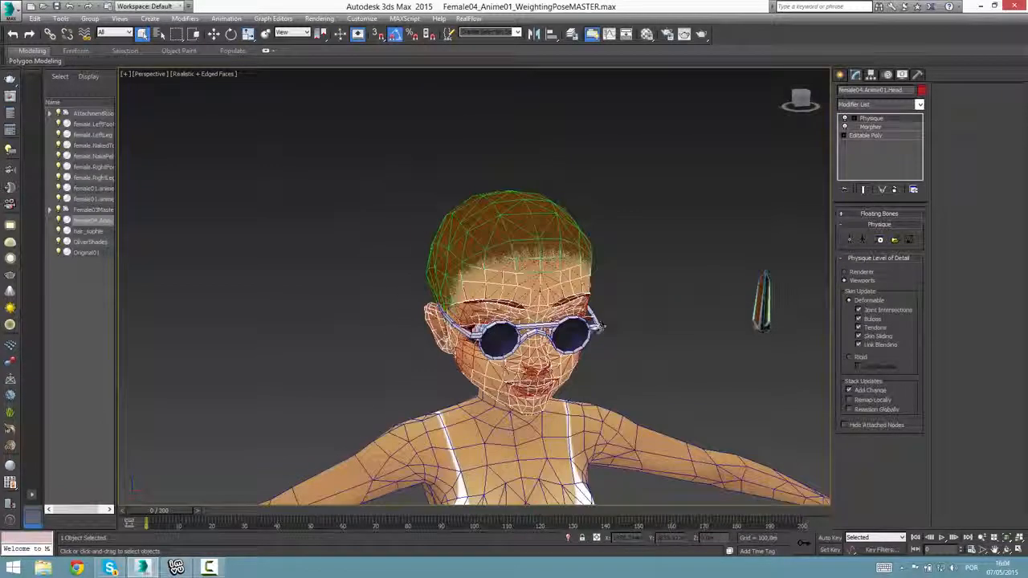
key(F4)
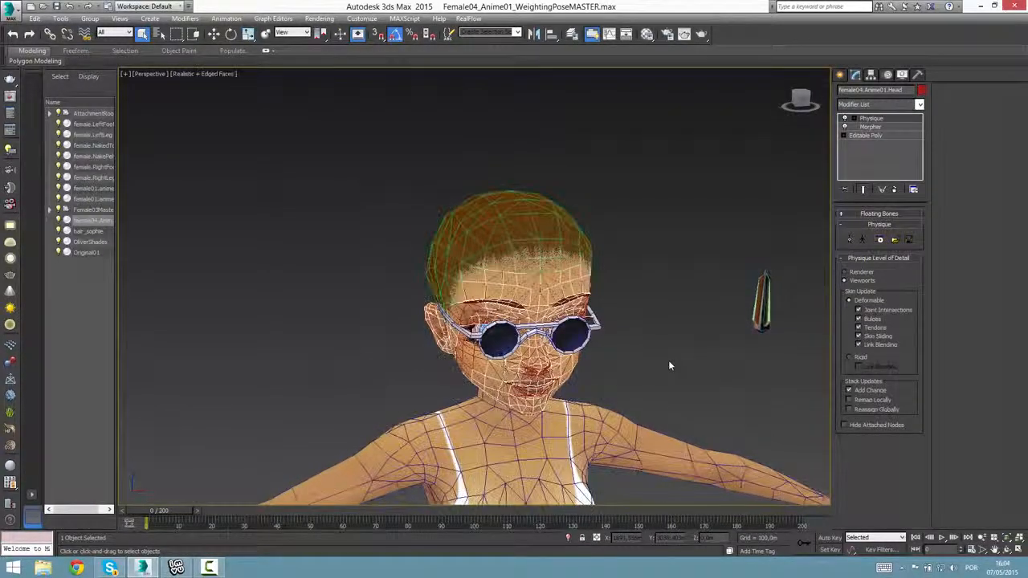
key(F4)
key(F4)
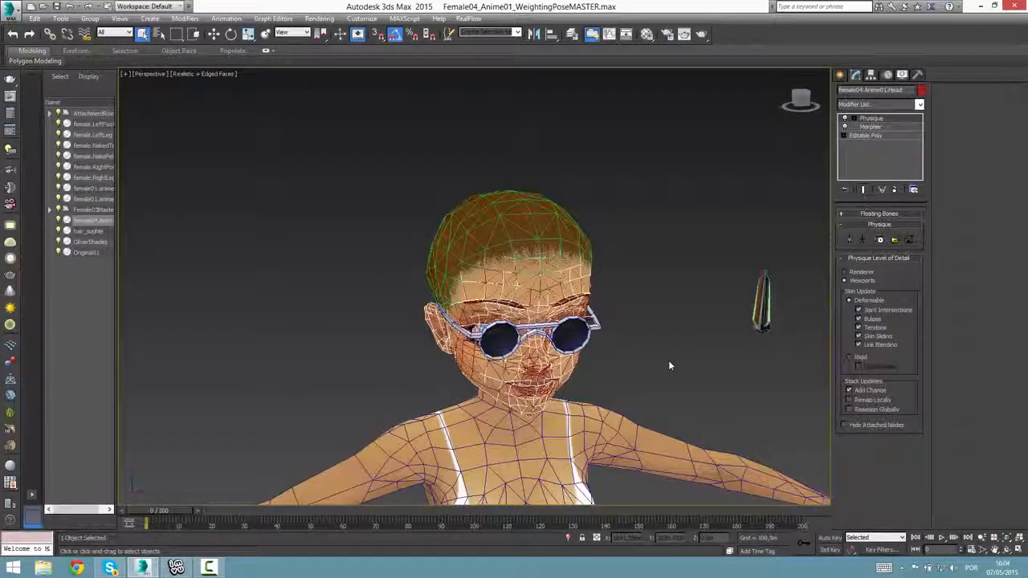
Examine the character's head and its hair mesh with the bun from the side and front.
alt+middle_drag(670, 365, 629, 379)
click(652, 375)
click(630, 325)
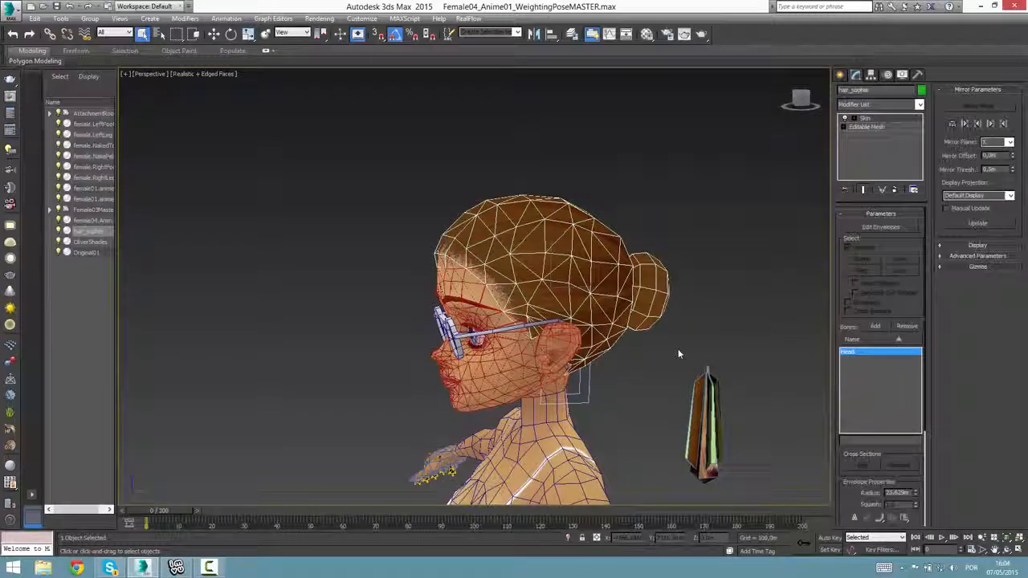
mouse_move(673, 370)
alt+middle_down()
mouse_move(679, 361)
mouse_move(660, 361)
mouse_move(655, 373)
alt+middle_up()
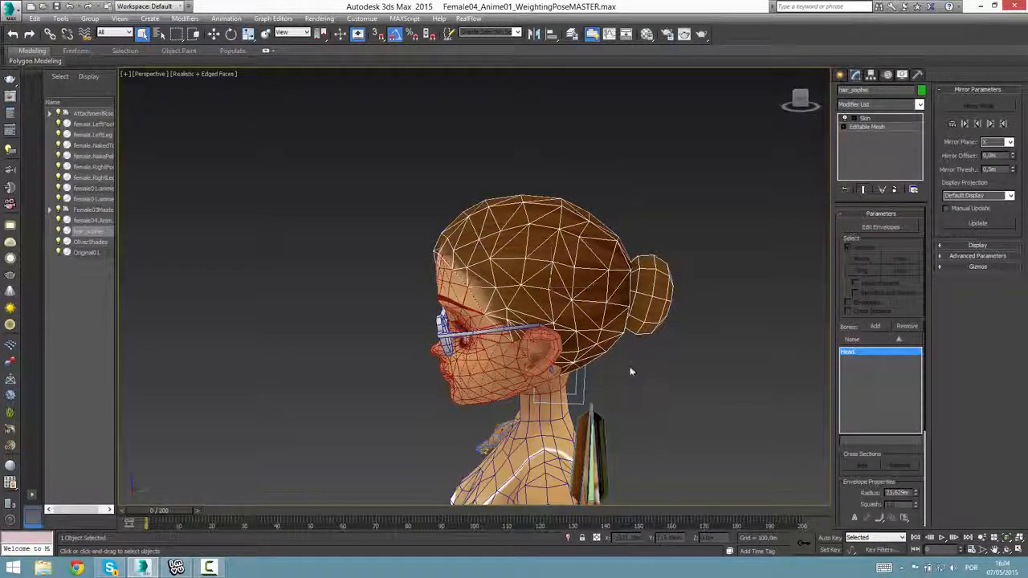
alt+middle_drag(708, 373, 690, 403)
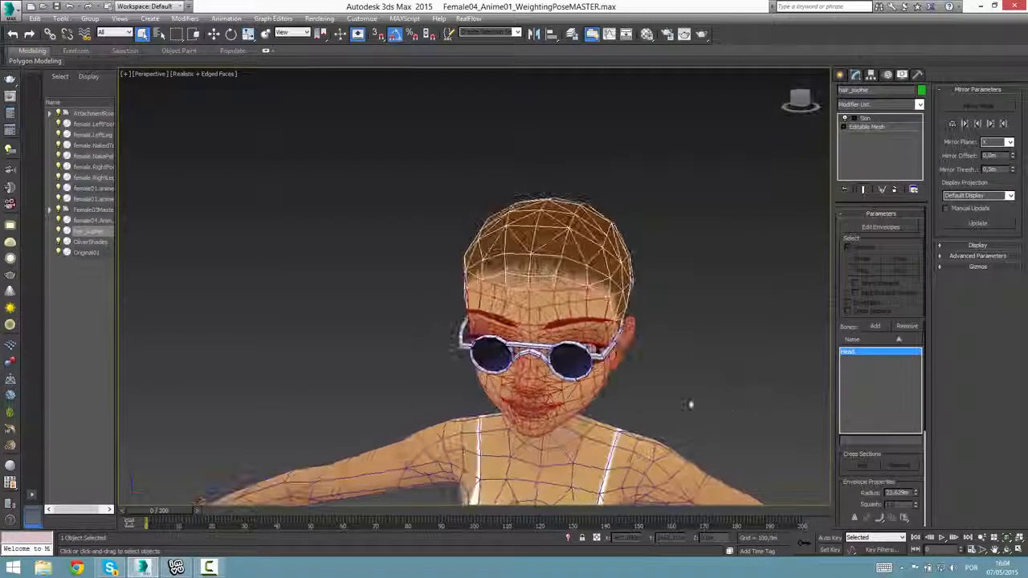
scroll(647, 409, down, 10)
alt+middle_drag(602, 453, 709, 416)
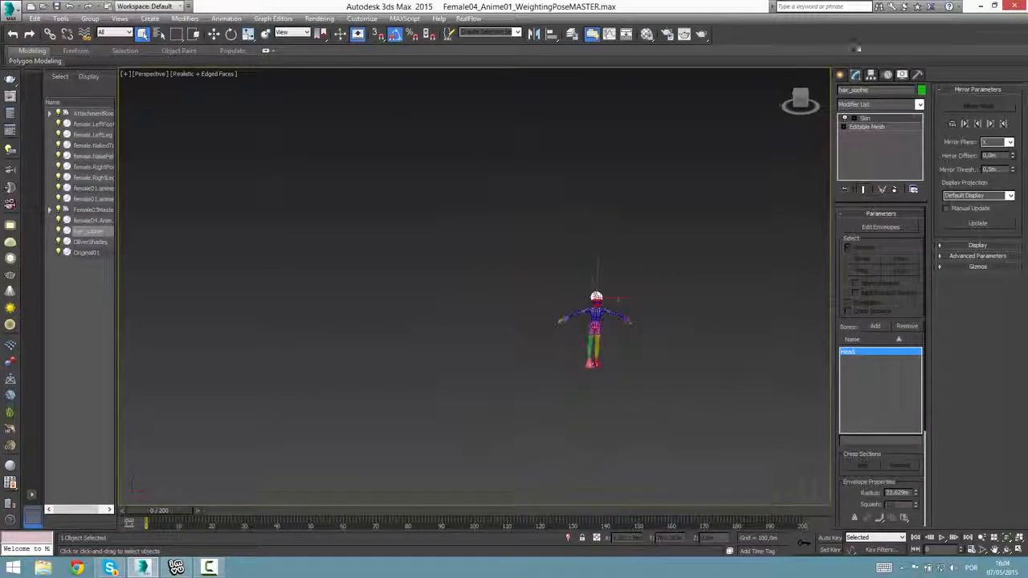
click(841, 75)
alt+middle_drag(653, 451, 524, 421)
scroll(578, 451, up, 5)
click(1008, 543)
scroll(590, 427, down, 4)
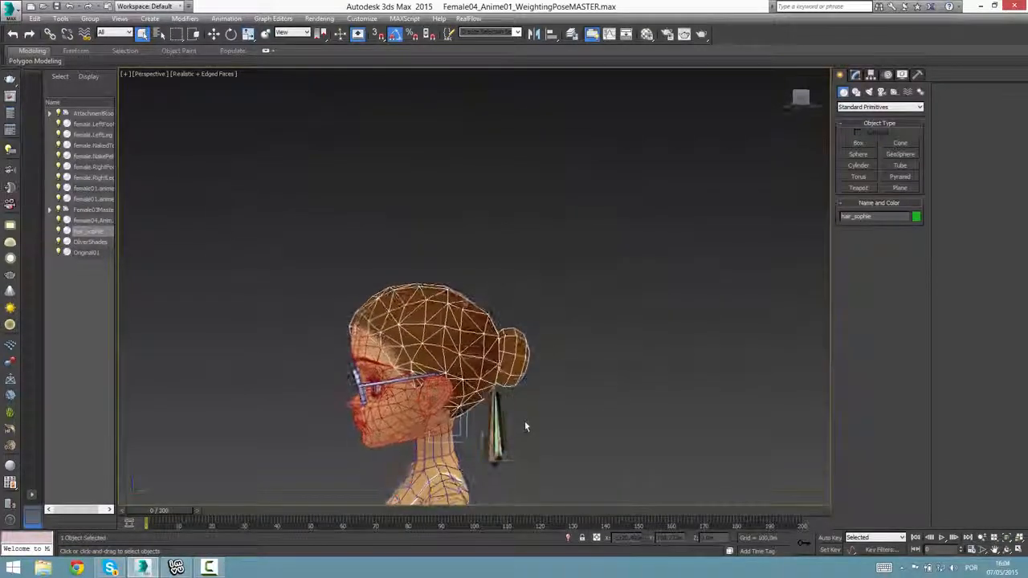
Isolate the head and hair meshes from the rest of the scene.
click(313, 265)
click(370, 358)
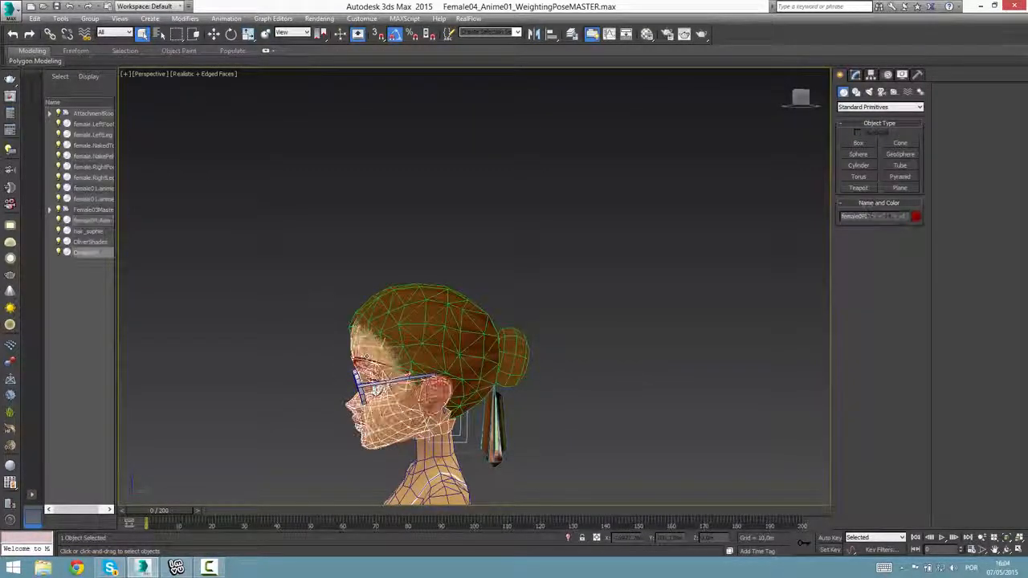
ctrl+click(434, 311)
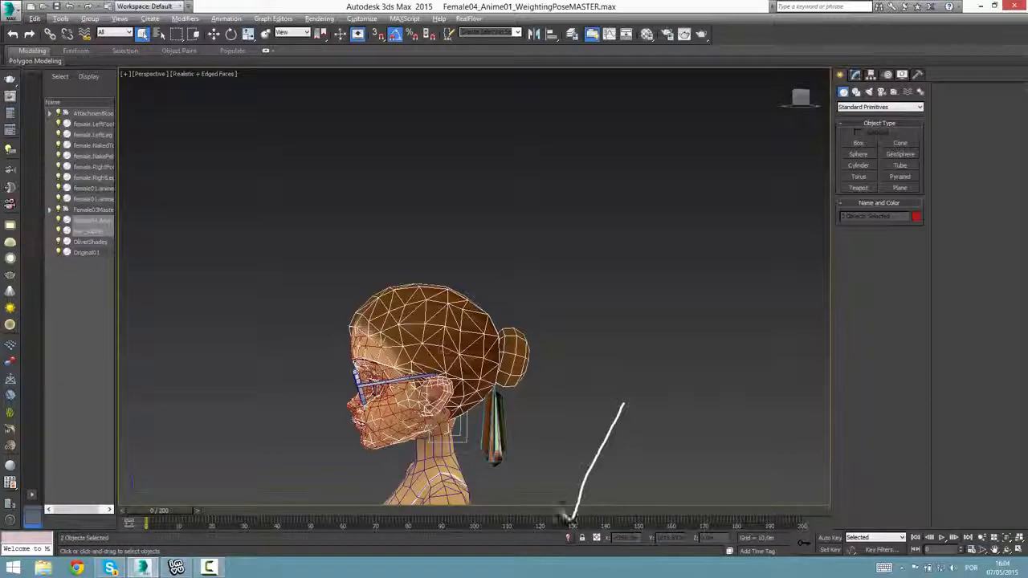
click(568, 539)
alt+middle_drag(522, 436, 498, 480)
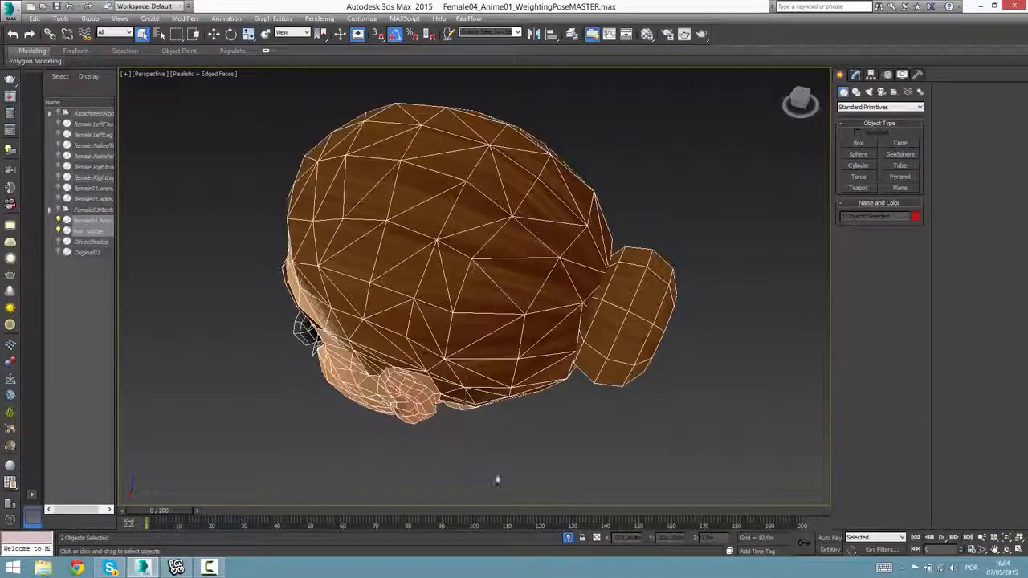
Select only the hair mesh and open its Editable Mesh level beneath the Skin modifier, holding the scene when warned.
click(596, 440)
alt+middle_drag(597, 438, 590, 402)
click(455, 361)
alt+middle_drag(455, 361, 389, 377)
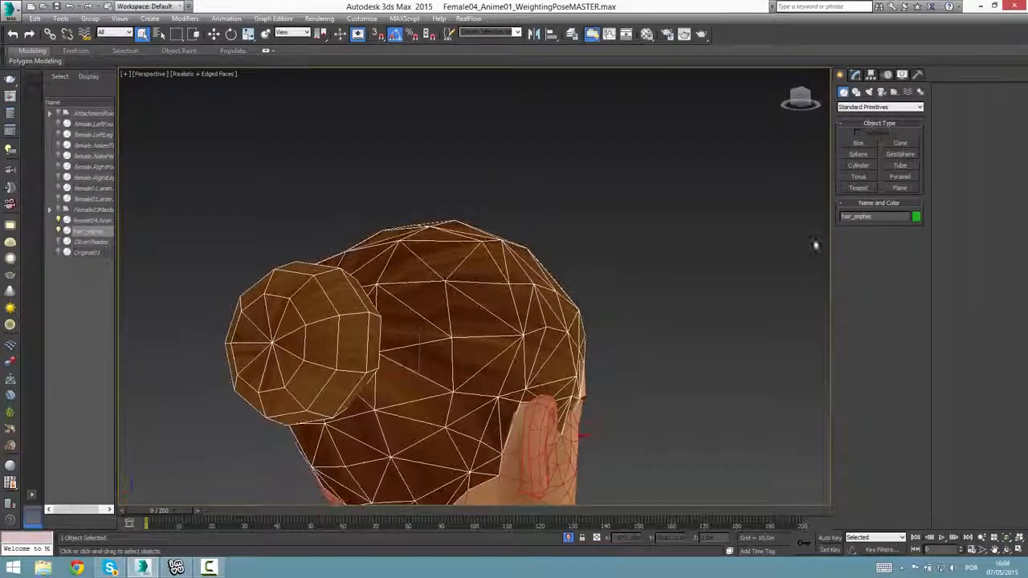
click(855, 74)
alt+middle_drag(455, 311, 499, 318)
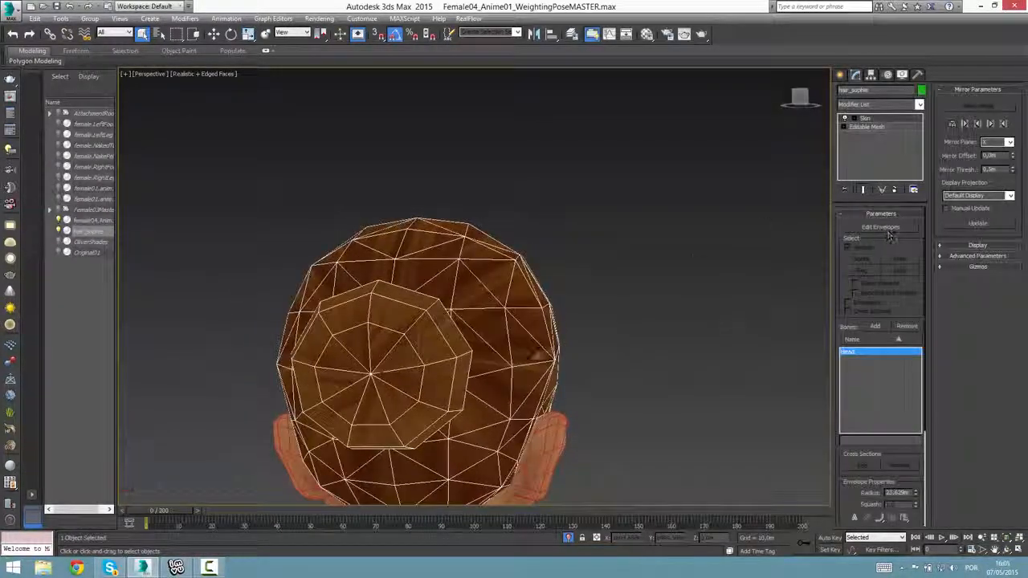
alt+middle_drag(454, 399, 531, 408)
click(884, 129)
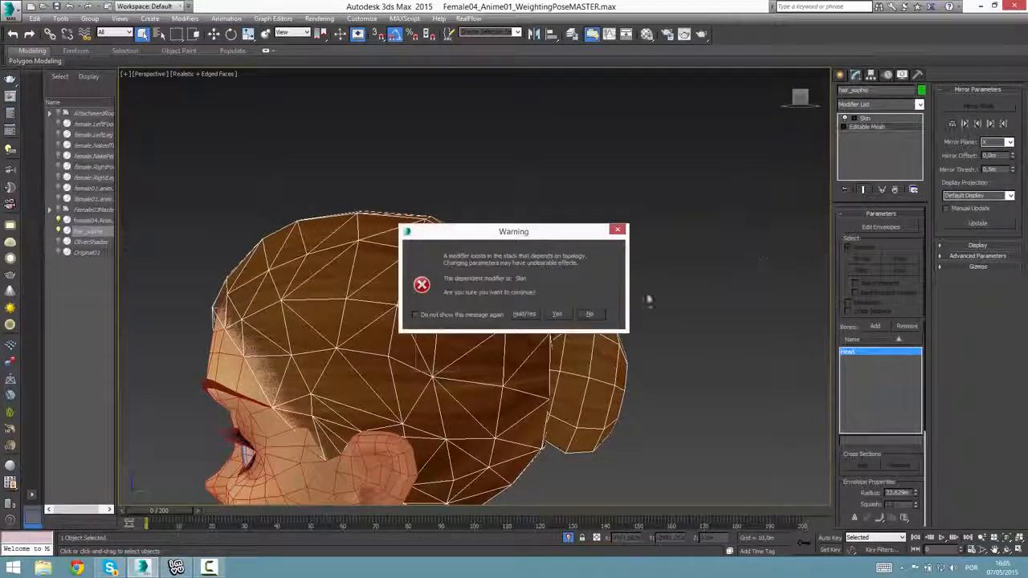
click(524, 314)
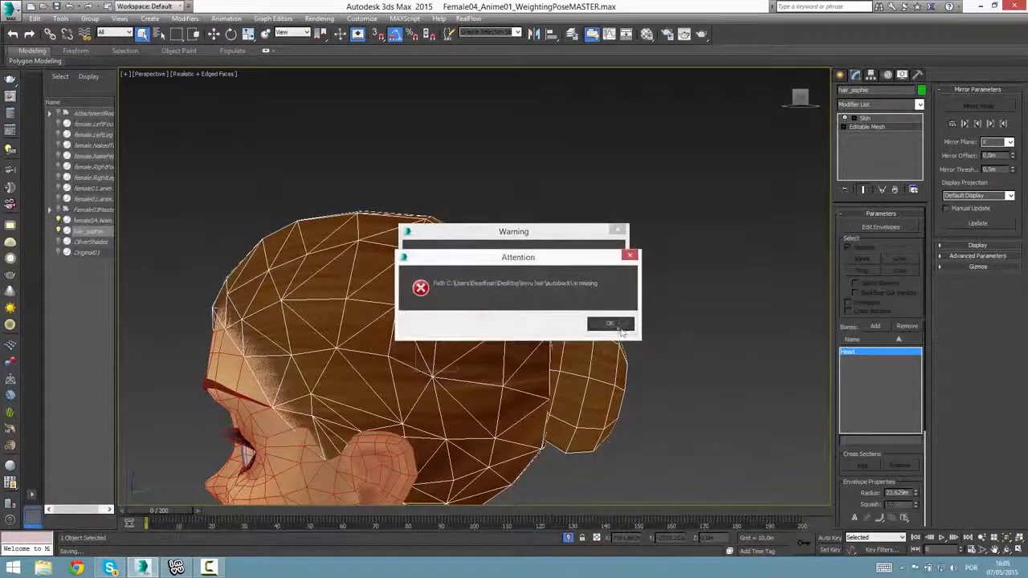
click(623, 328)
click(854, 119)
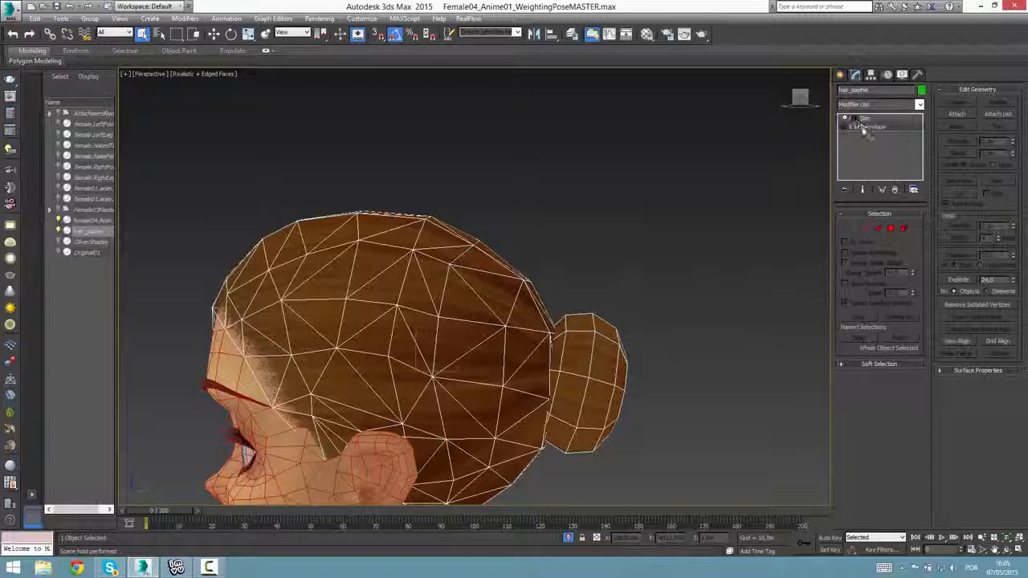
Delete the bun element at the back of the hair mesh and leave sub-object editing.
click(602, 390)
alt+middle_drag(758, 391, 654, 410)
key(Delete)
alt+middle_drag(496, 351, 562, 354)
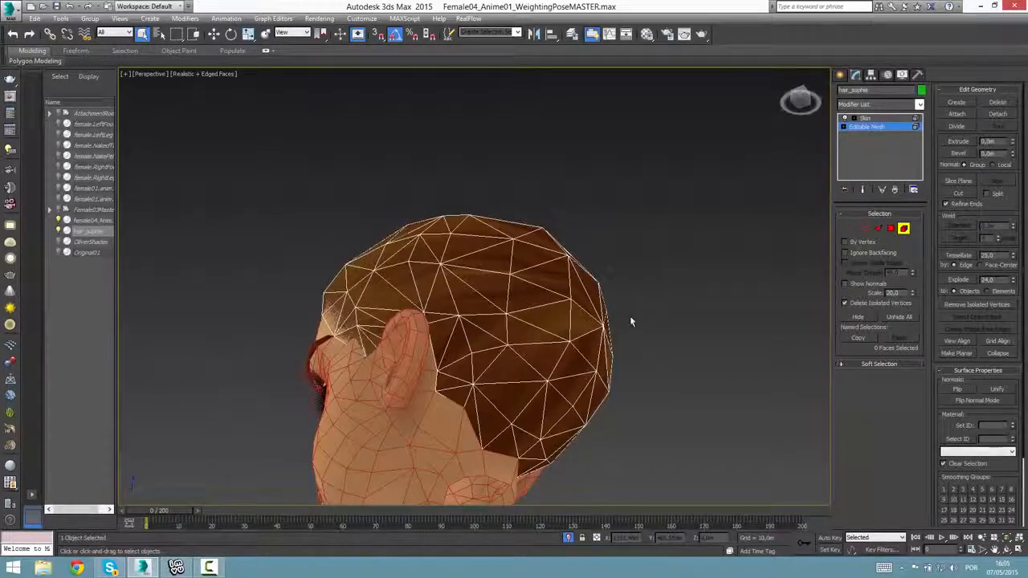
alt+middle_drag(630, 321, 769, 408)
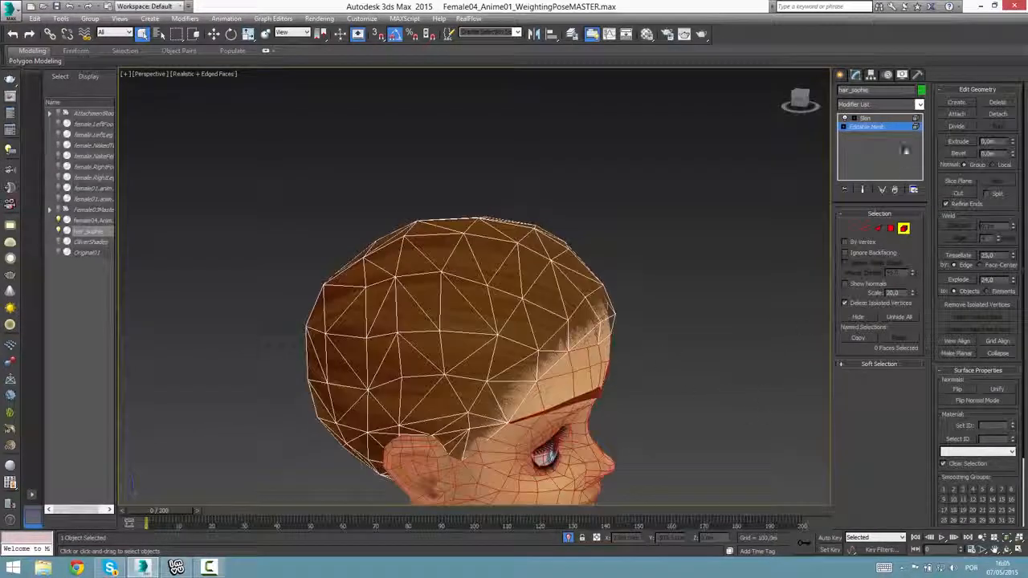
click(881, 127)
click(718, 268)
alt+middle_drag(692, 297, 771, 315)
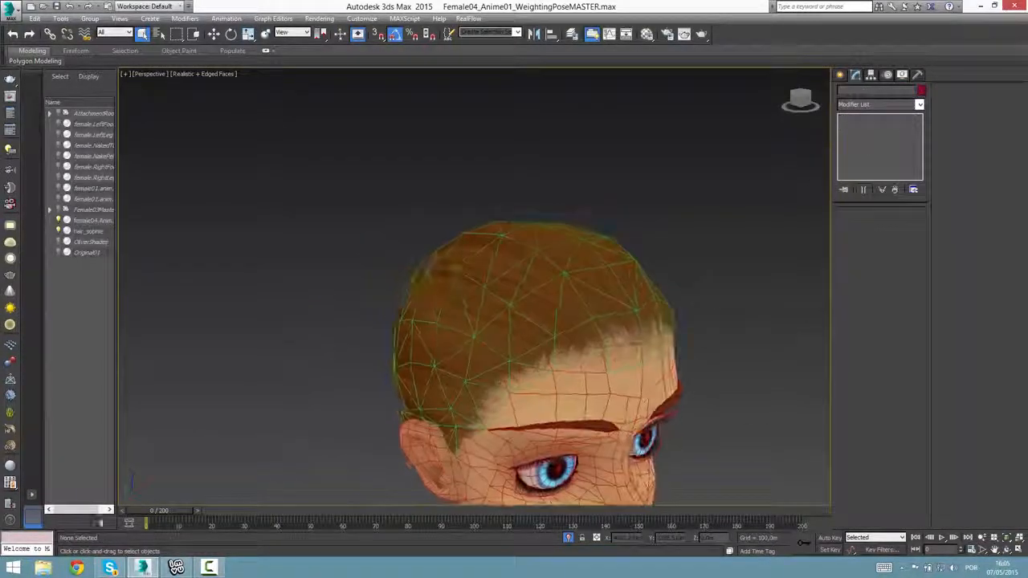
Play the timeline briefly and return it to frame 0.
key(slash)
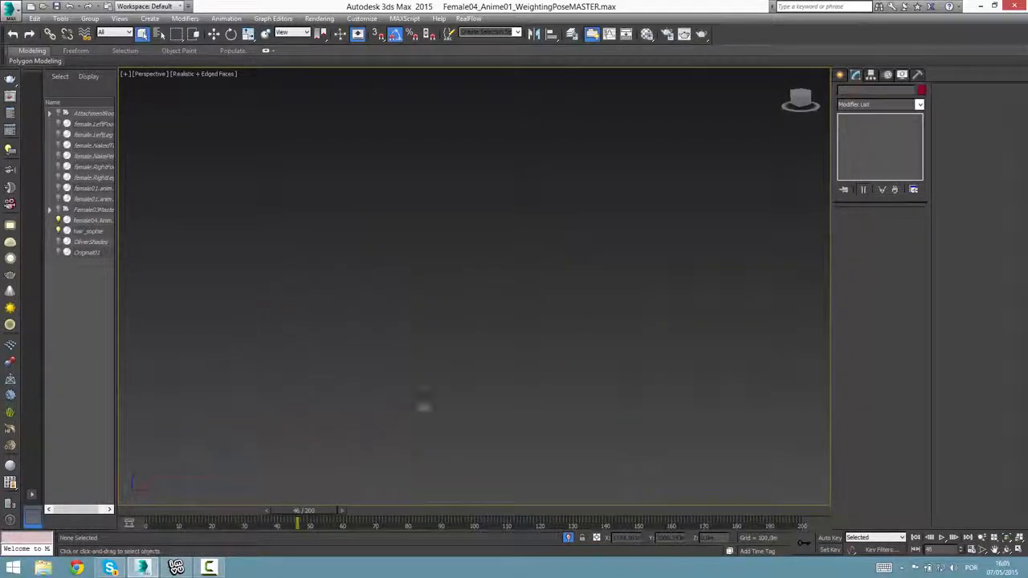
scroll(401, 407, down, 5)
key(z)
alt+middle_drag(473, 395, 347, 407)
drag(294, 515, 145, 524)
scroll(453, 405, down, 5)
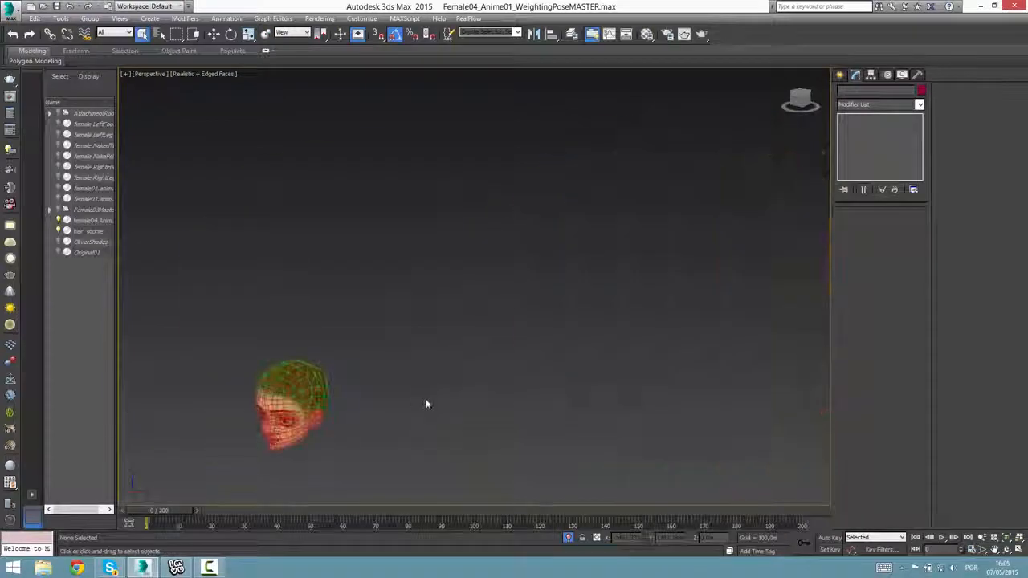
Examine the isolated head and its remaining hair cap from the front and side.
middle_drag(427, 404, 440, 407)
key(z)
click(507, 217)
ctrl+click(484, 261)
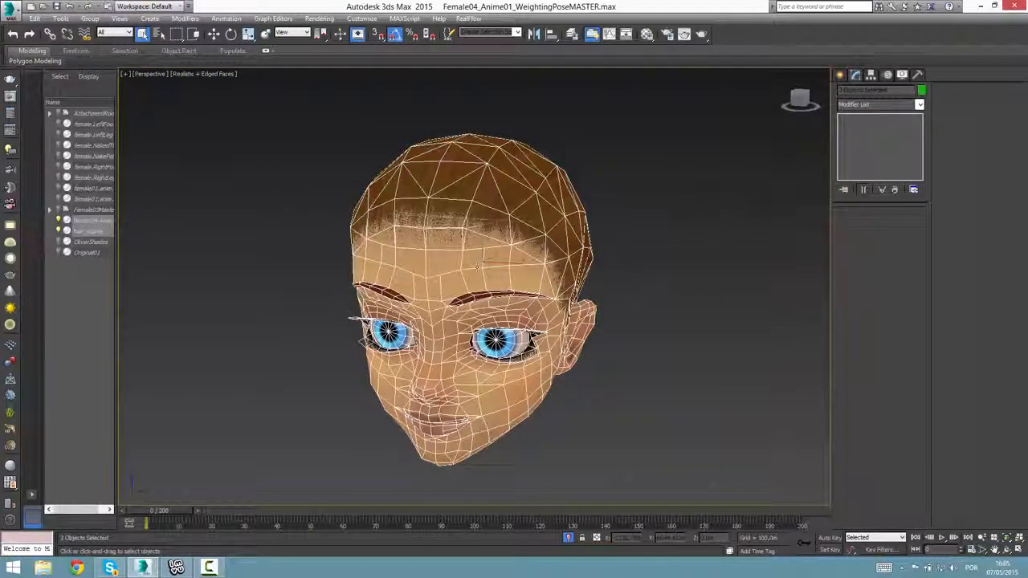
ctrl+click(509, 216)
alt+middle_drag(608, 291, 554, 369)
click(747, 345)
scroll(490, 388, down, 3)
alt+middle_drag(489, 388, 519, 392)
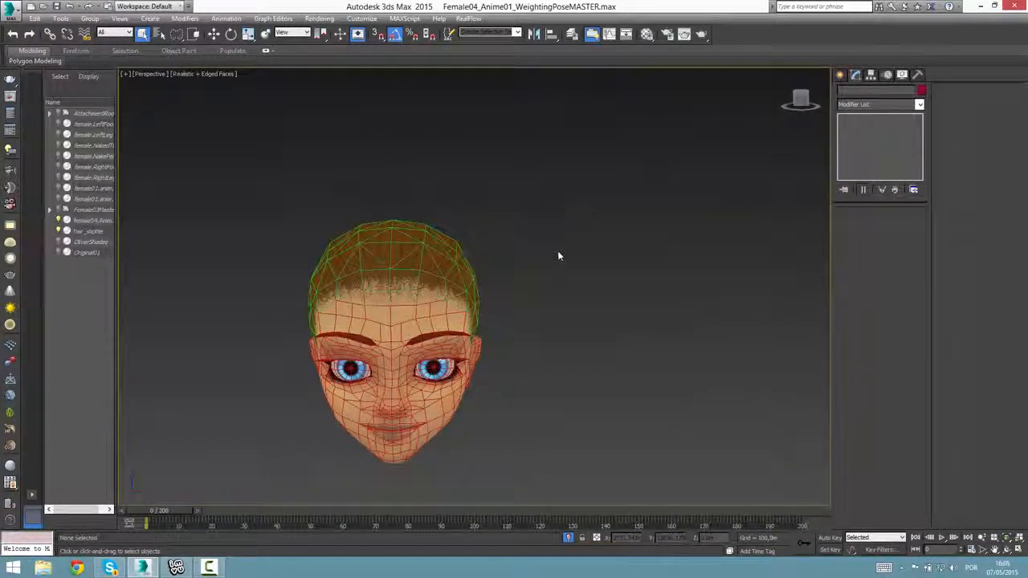
Turn off Show Frozen in Gray in the object properties of the head and hair meshes.
drag(596, 202, 286, 486)
alt+middle_drag(546, 365, 445, 355)
right_click(390, 311)
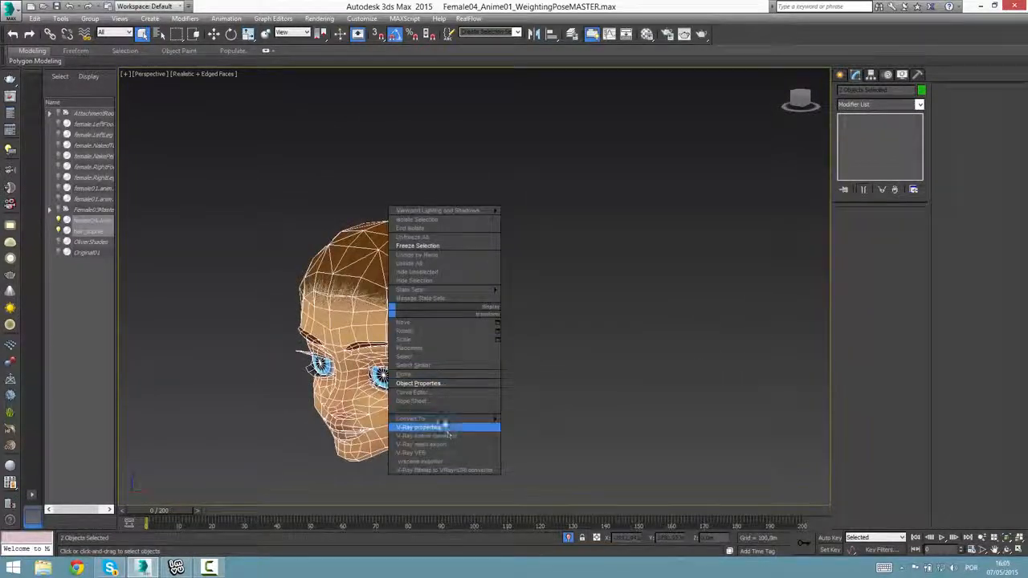
click(355, 283)
right_click(354, 282)
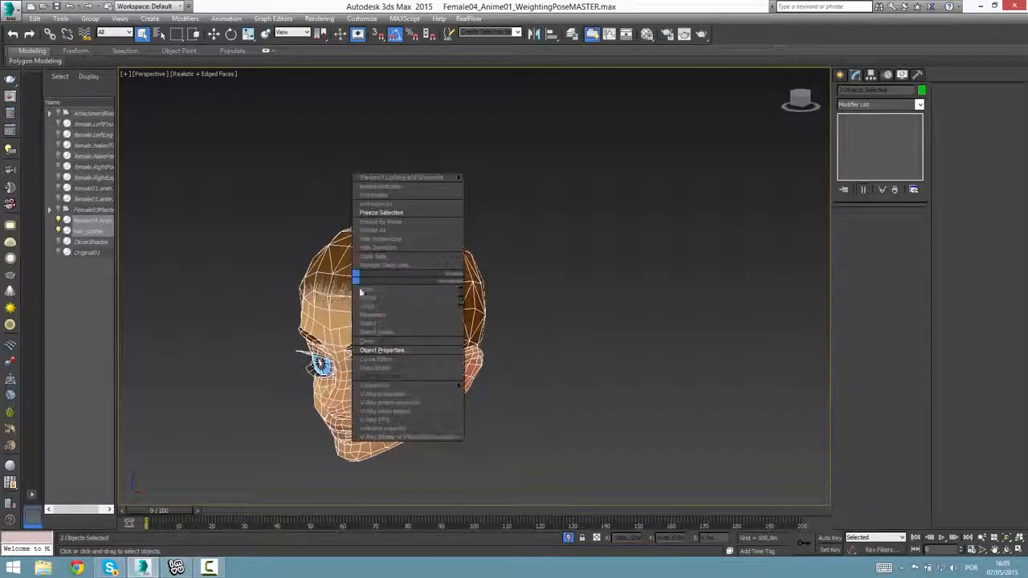
click(384, 347)
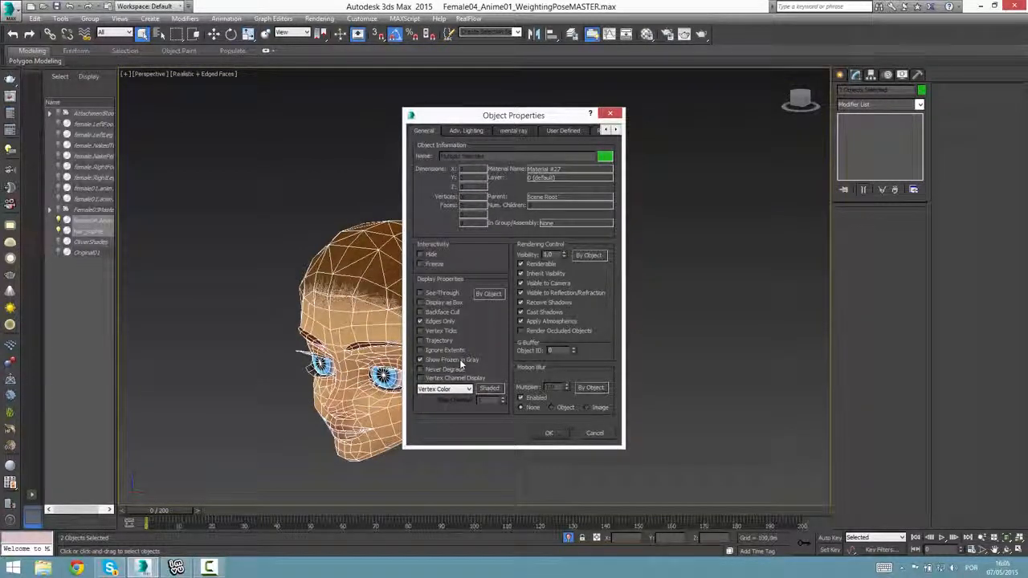
click(459, 359)
click(550, 434)
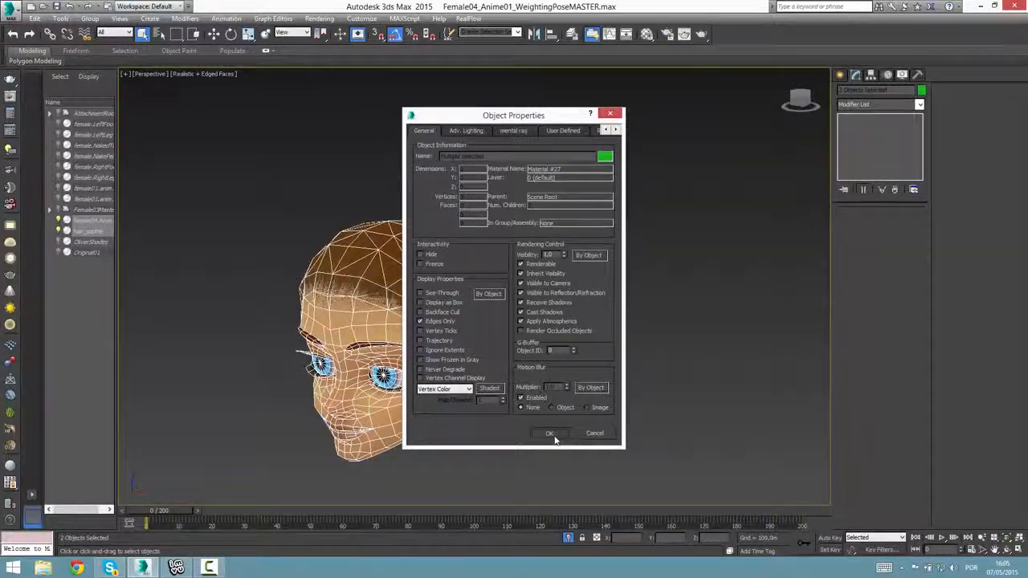
Freeze the head and hair meshes as a modelling reference.
right_click(411, 305)
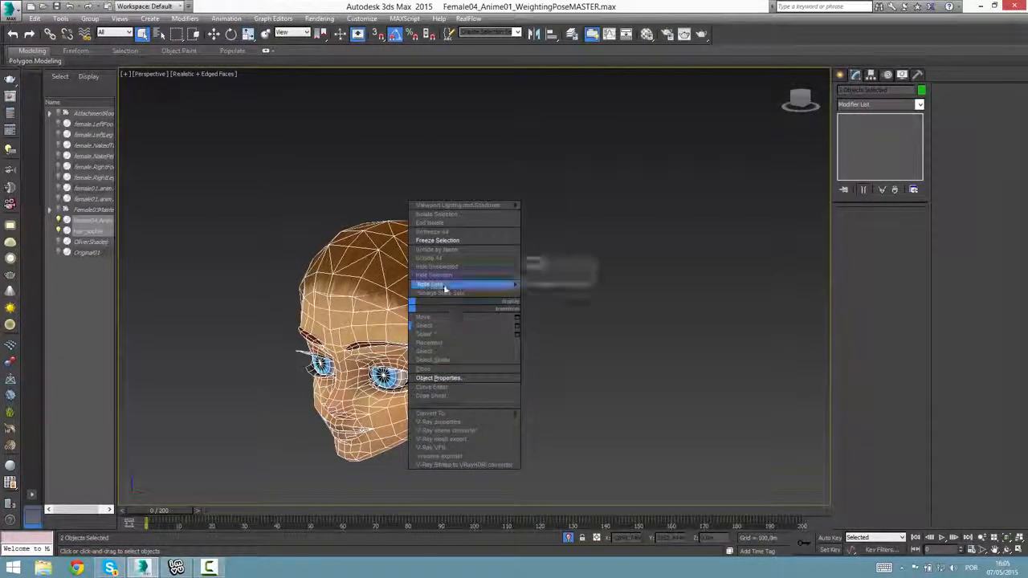
click(470, 240)
alt+middle_drag(464, 419, 539, 416)
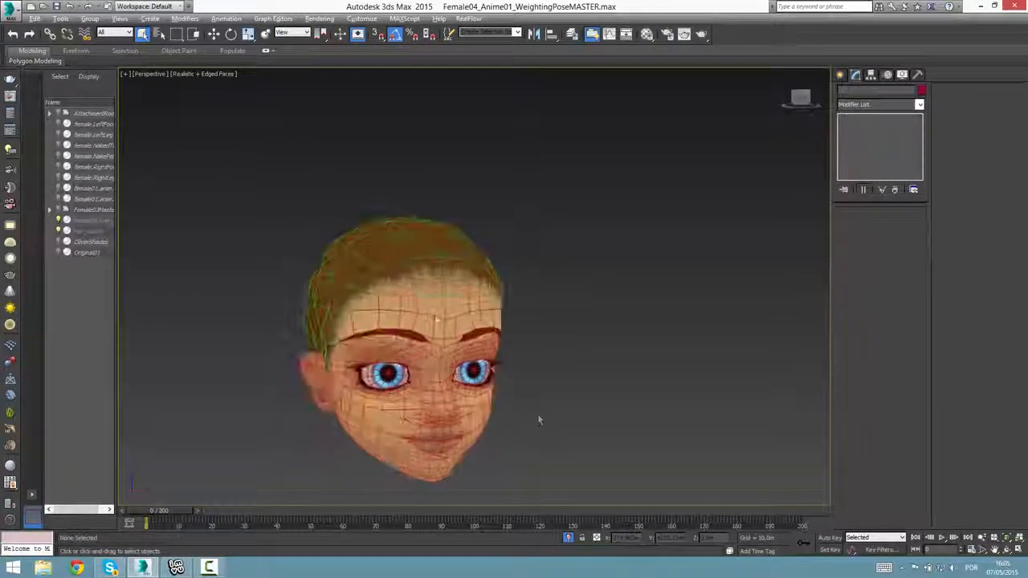
alt+middle_drag(455, 376, 425, 328)
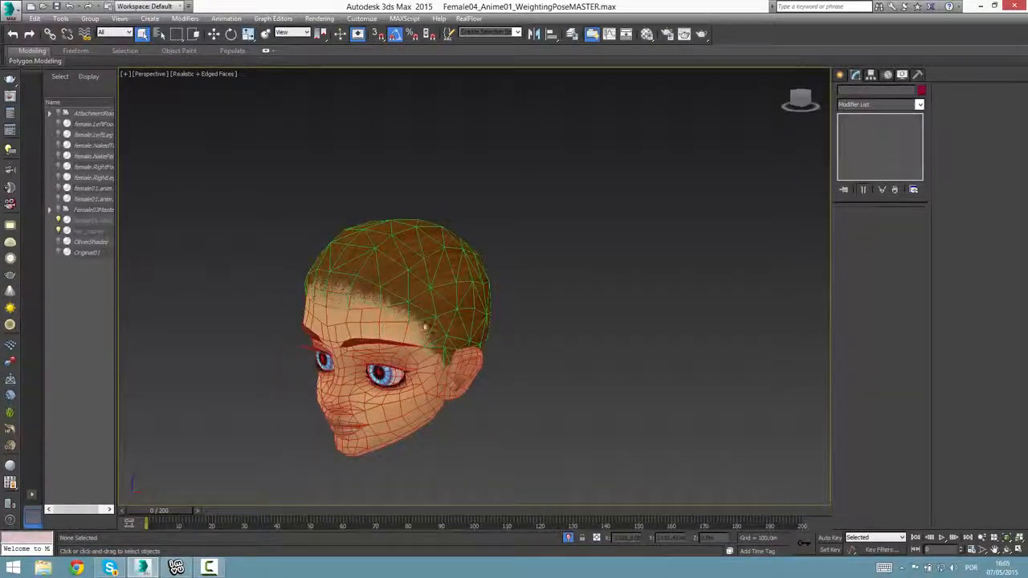
Create a box about 427 m long, 501 m wide and 774 m high behind the head and give it a plain gray material.
alt+middle_drag(580, 396, 663, 223)
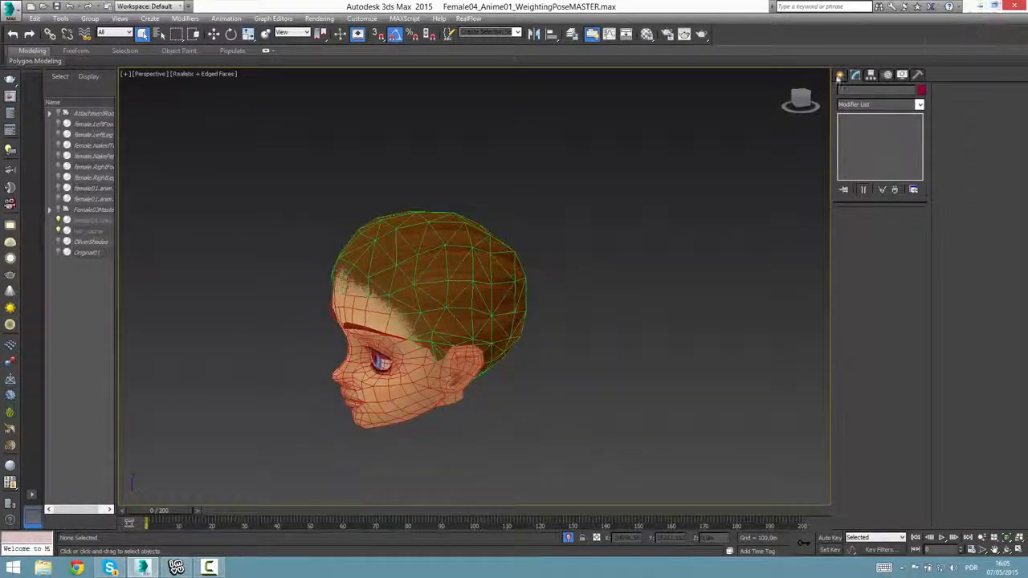
click(840, 75)
click(858, 143)
drag(624, 406, 581, 466)
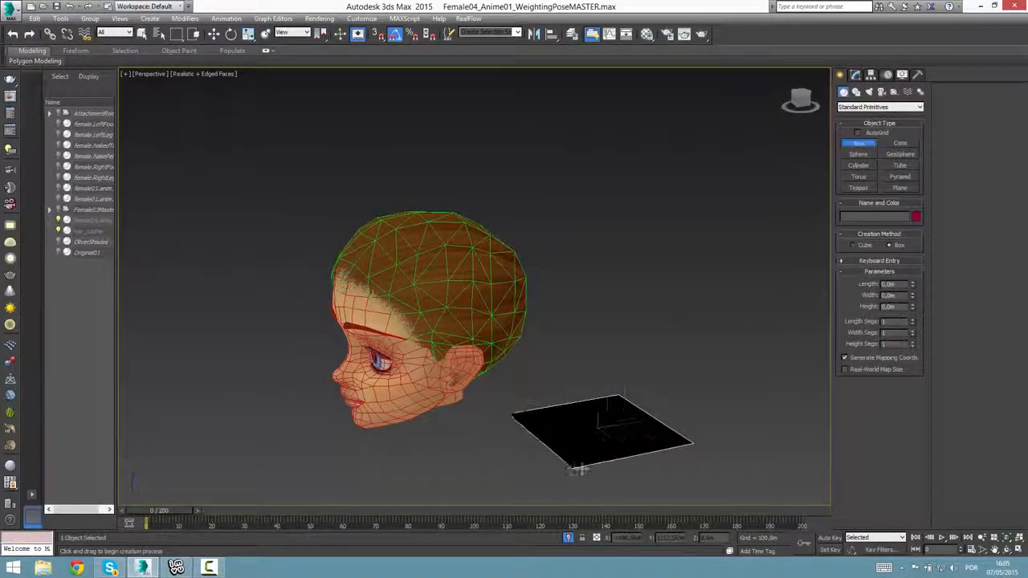
click(610, 270)
key(m)
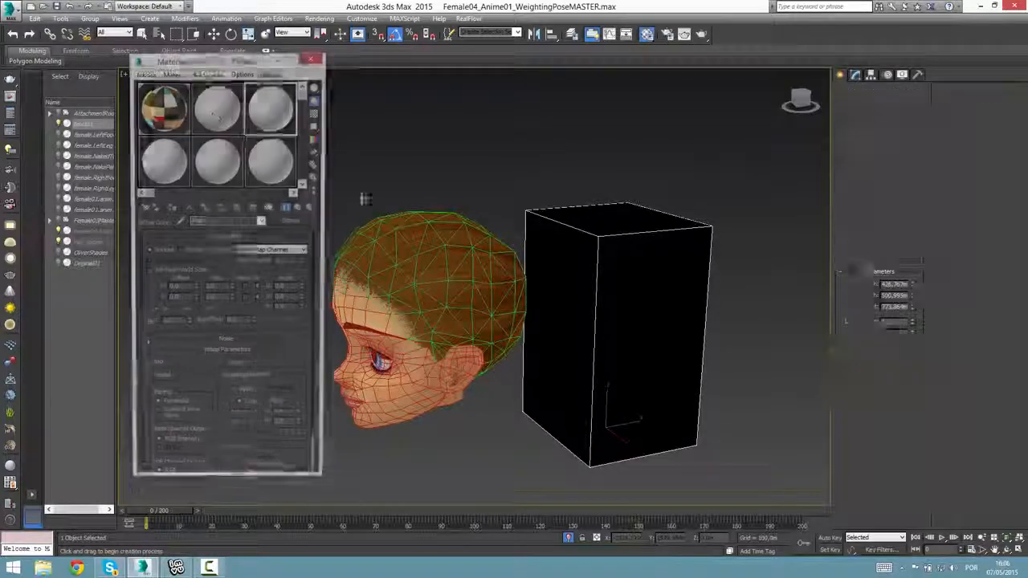
key(m)
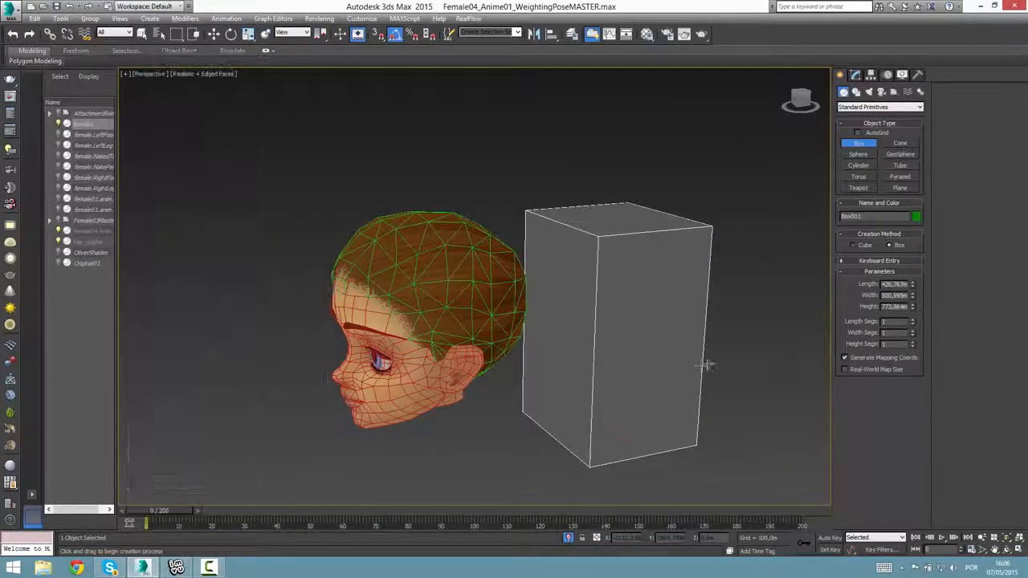
Freeze the box behind the head.
mouse_move(704, 365)
alt+middle_down()
mouse_move(693, 367)
mouse_move(702, 366)
alt+middle_up()
key(w)
alt+middle_drag(599, 345, 596, 310)
right_click(595, 307)
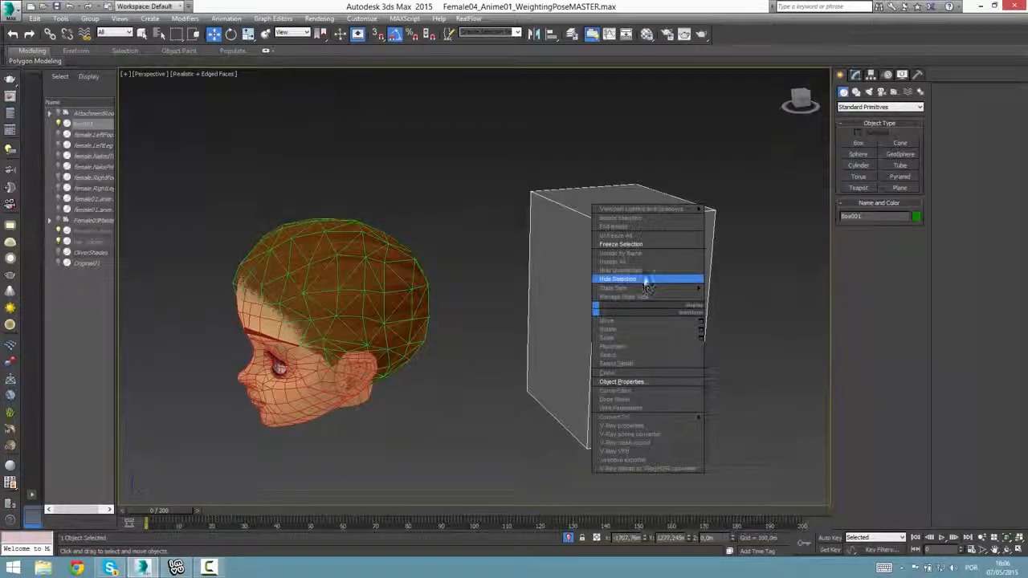
click(626, 243)
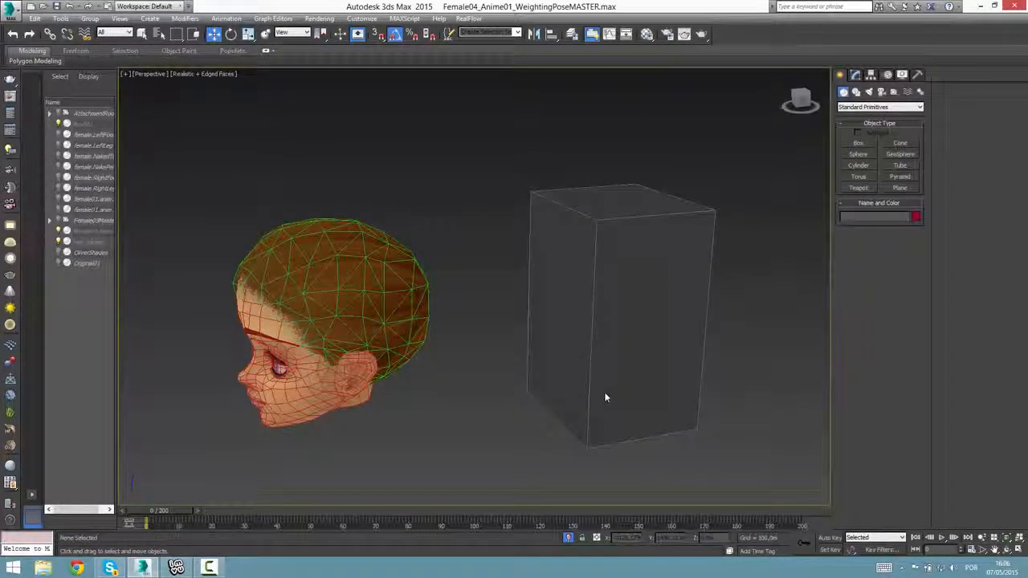
Compare how the frozen box displays next to the frozen head and hair.
alt+middle_drag(605, 398, 596, 404)
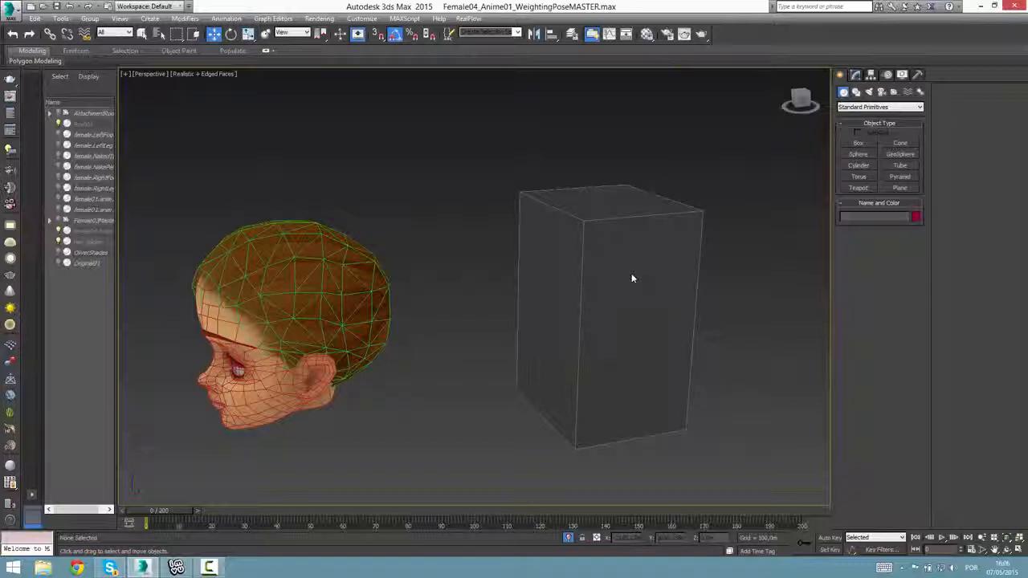
right_click(584, 350)
click(623, 332)
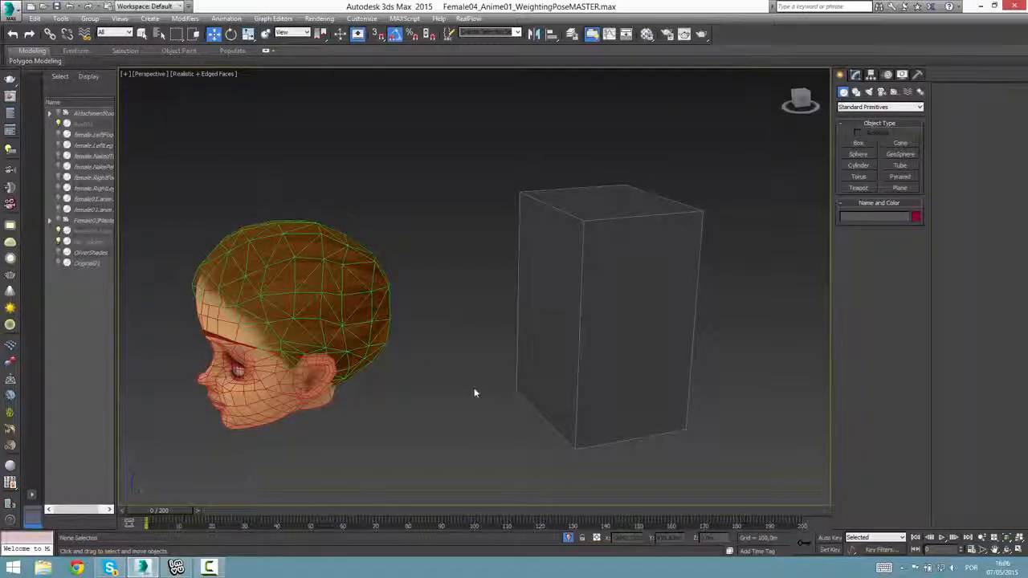
scroll(475, 393, down, 5)
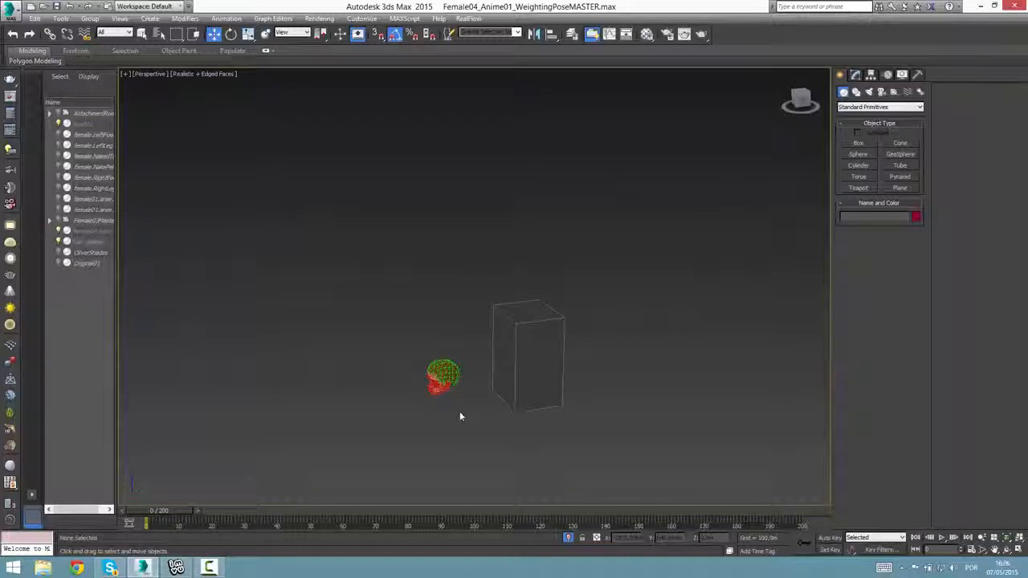
scroll(246, 475, up, 4)
middle_drag(598, 438, 485, 440)
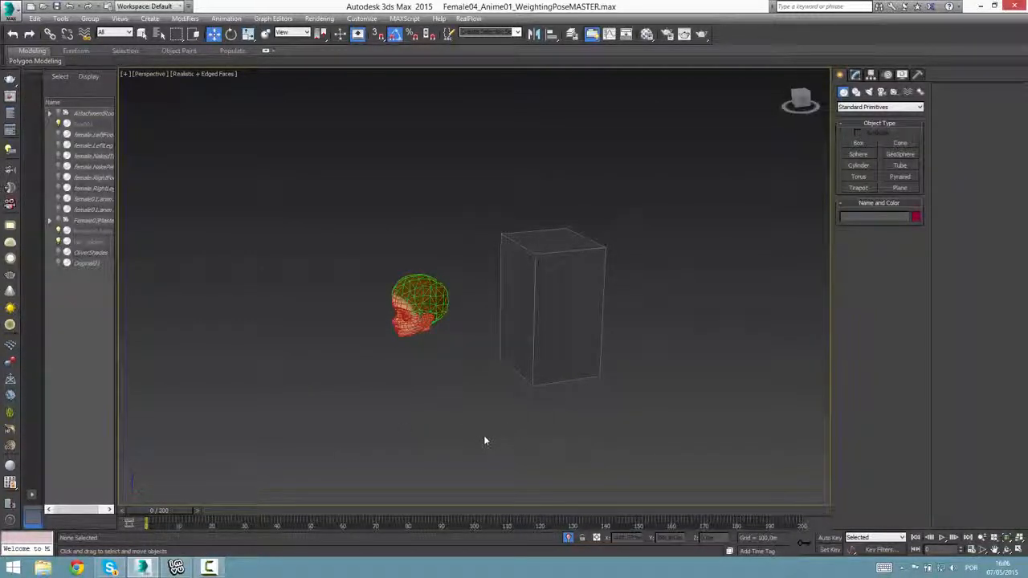
scroll(477, 440, up, 3)
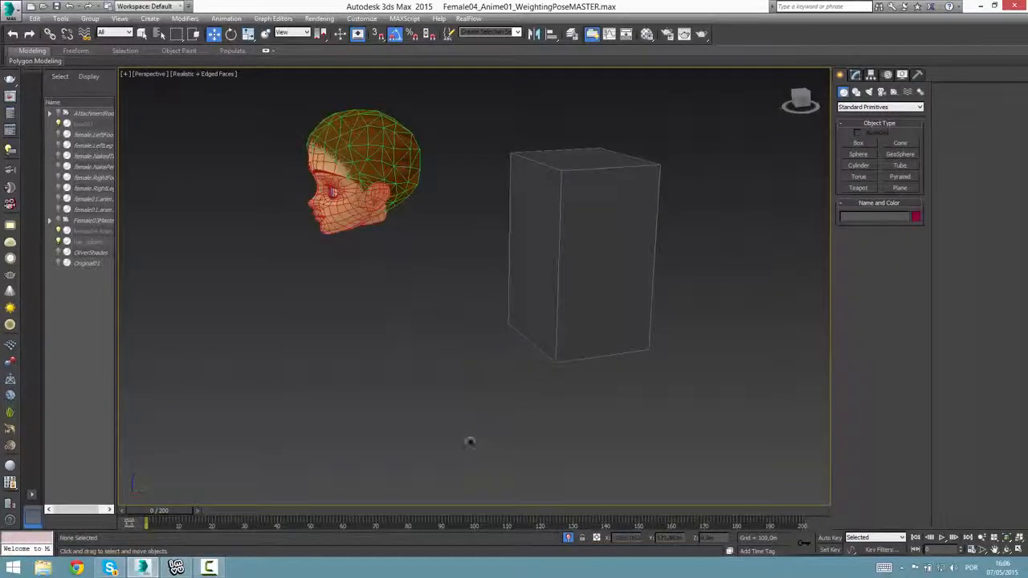
scroll(470, 441, down, 2)
Unfreeze all objects and delete the box behind the head.
right_click(547, 284)
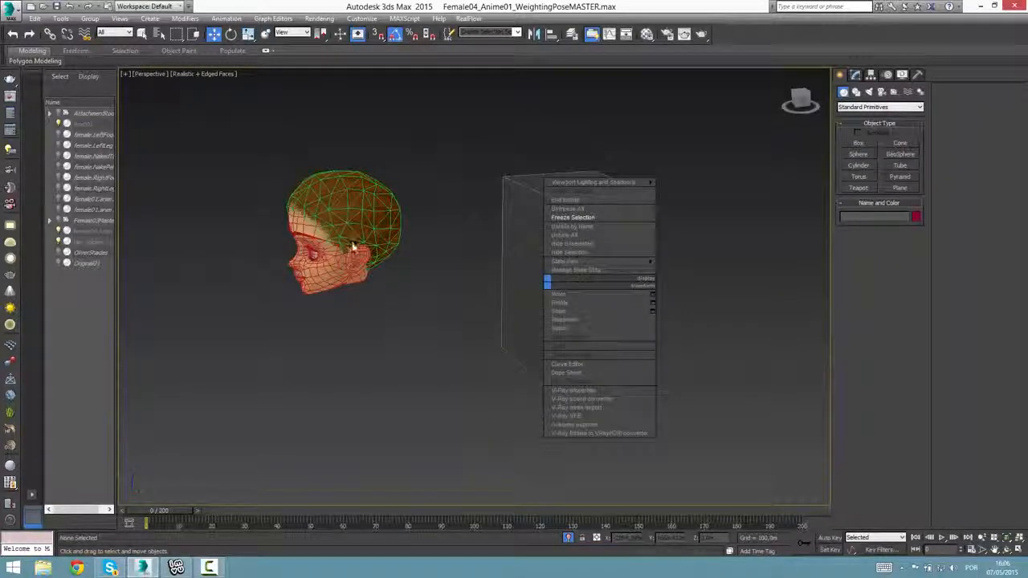
click(563, 210)
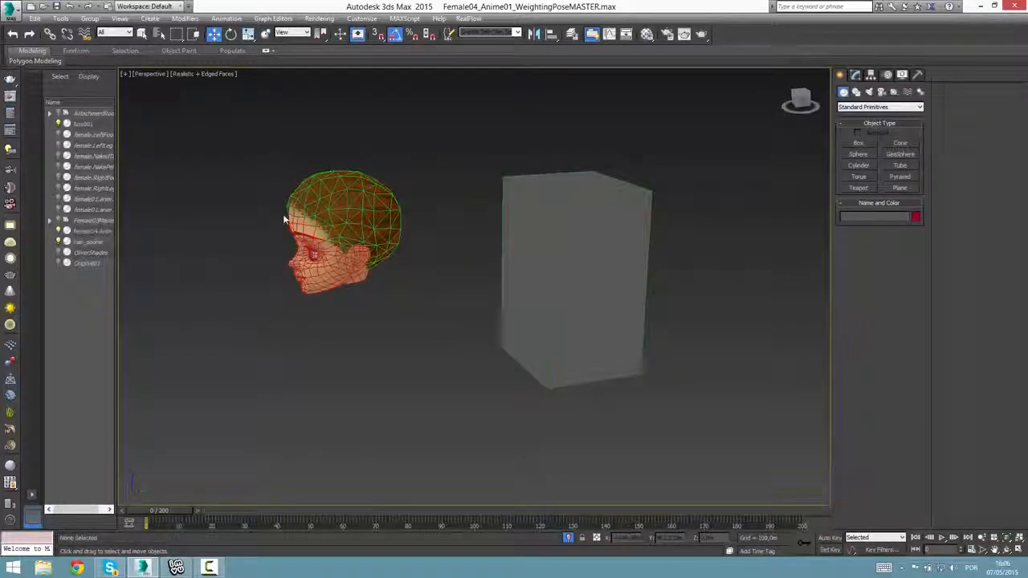
click(530, 366)
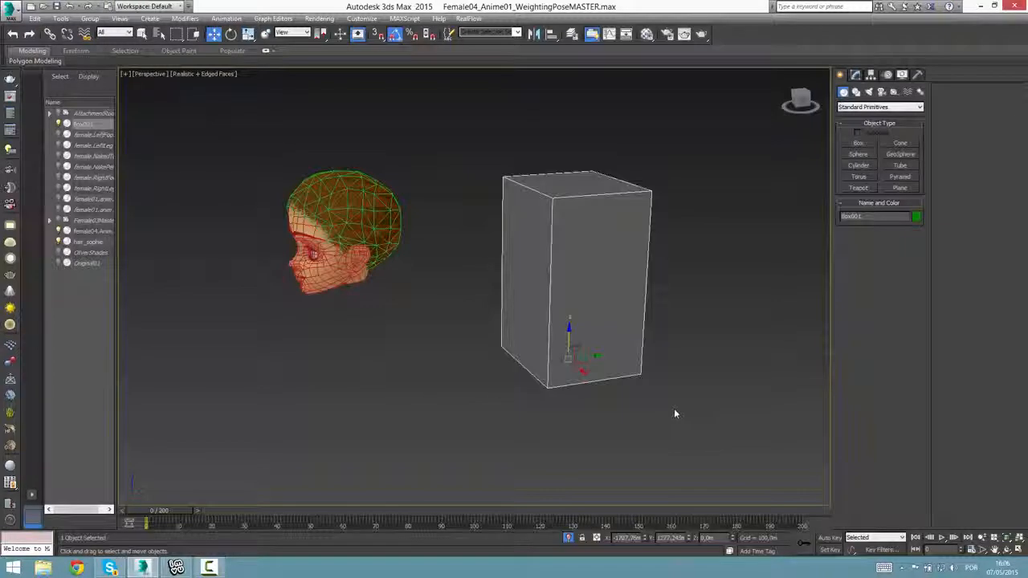
key(Delete)
Freeze the head and hair meshes again as the modelling reference.
drag(459, 378, 259, 153)
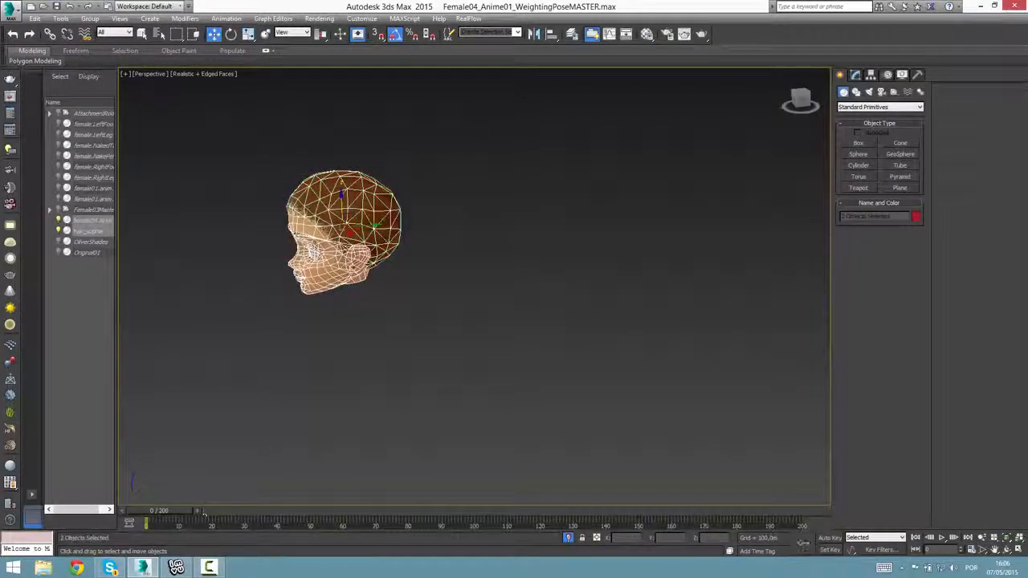
right_click(365, 215)
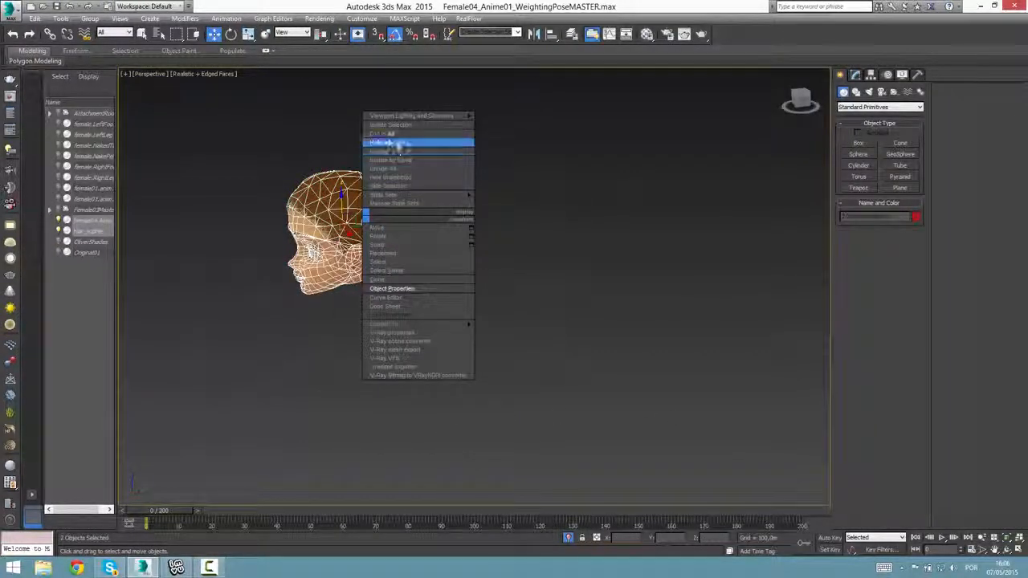
click(391, 151)
Examine the frozen head and hair cap from the front and at an angle, up close and from afar.
alt+middle_drag(468, 343, 1024, 572)
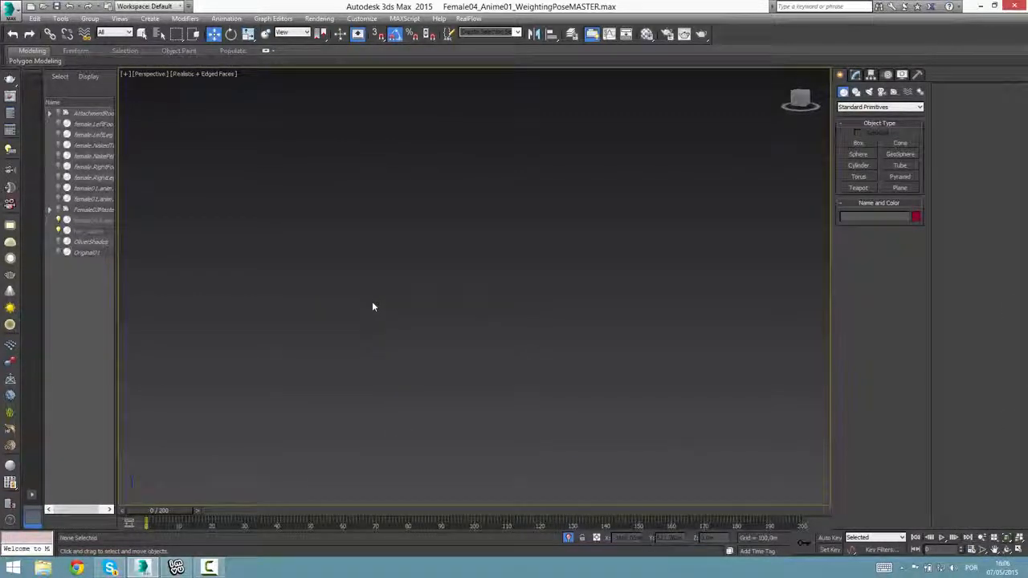
key(z)
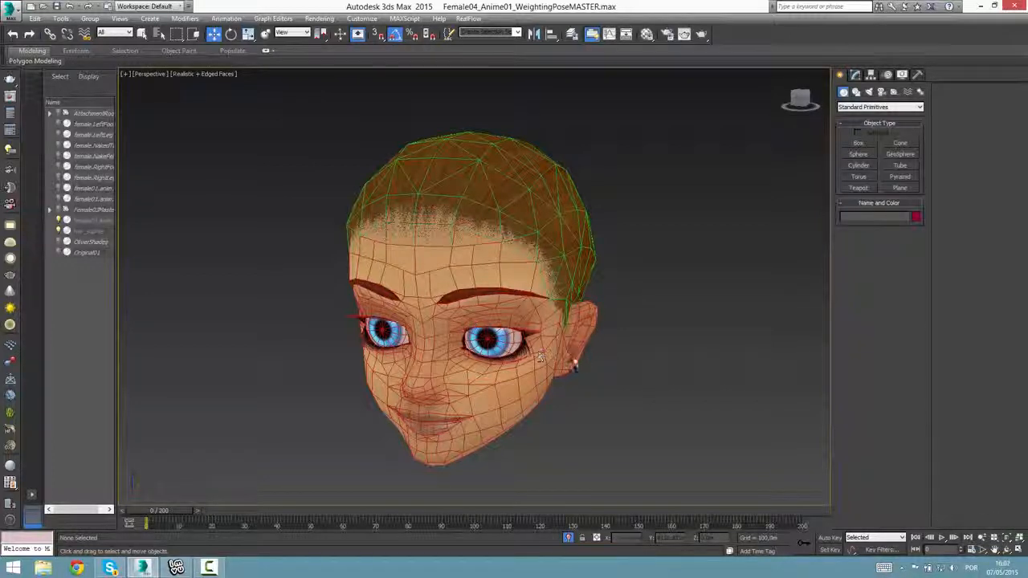
alt+middle_drag(540, 356, 504, 346)
middle_drag(217, 339, 384, 305)
middle_drag(218, 480, 422, 345)
scroll(420, 352, down, 10)
scroll(433, 348, up, 10)
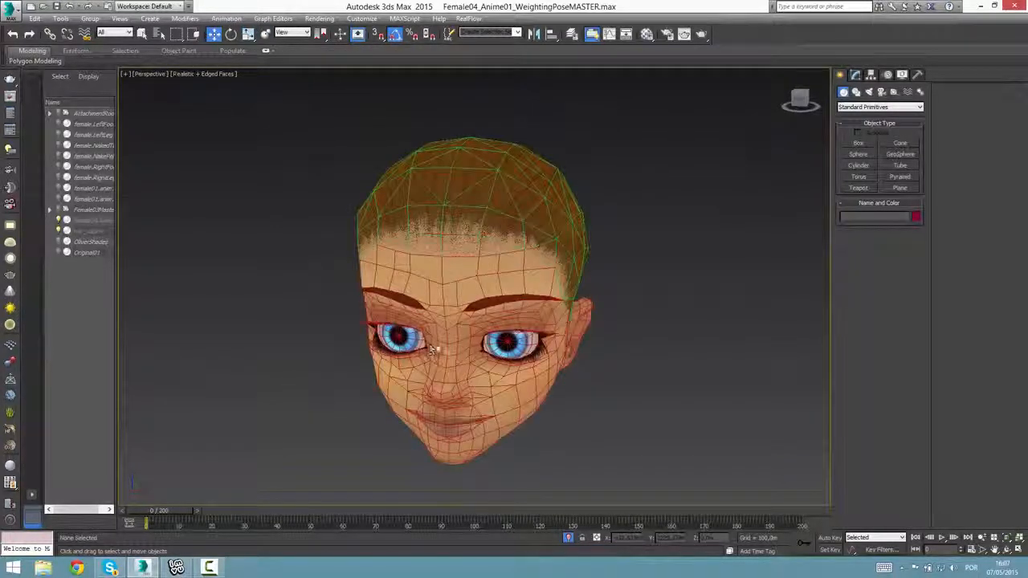
scroll(431, 349, down, 10)
scroll(432, 350, up, 10)
scroll(427, 351, up, 10)
scroll(427, 351, down, 10)
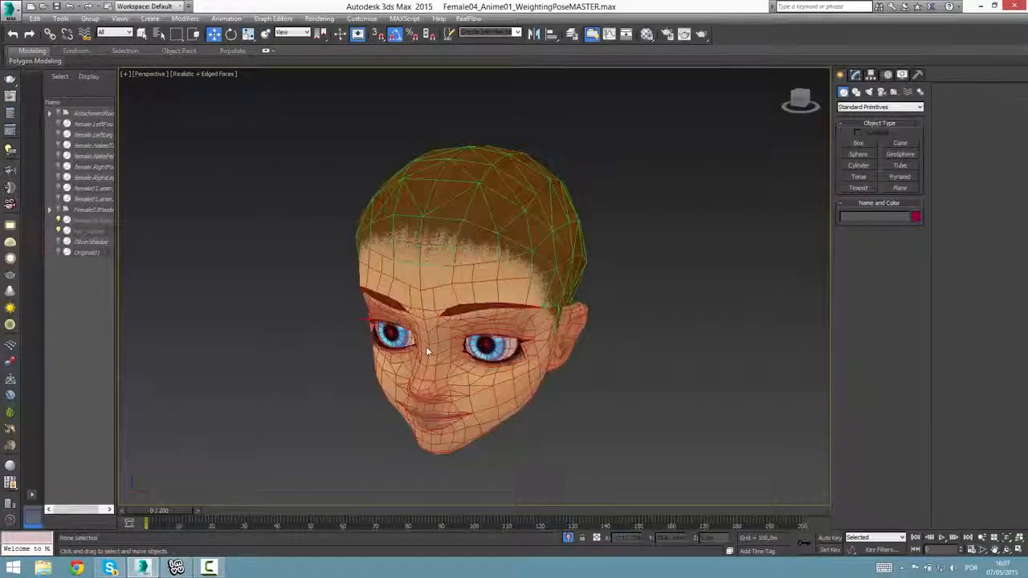
scroll(543, 289, down, 10)
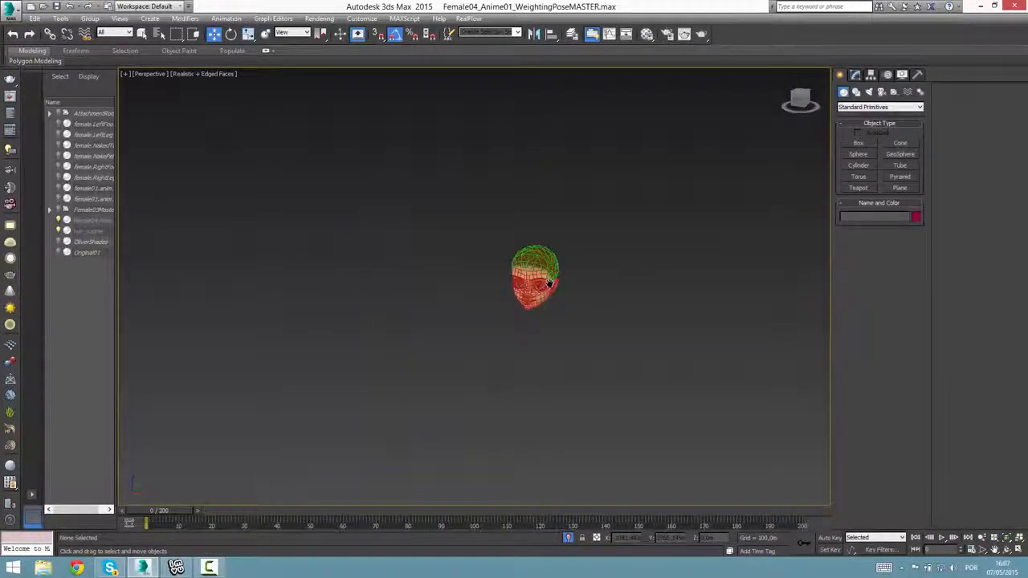
scroll(548, 289, up, 10)
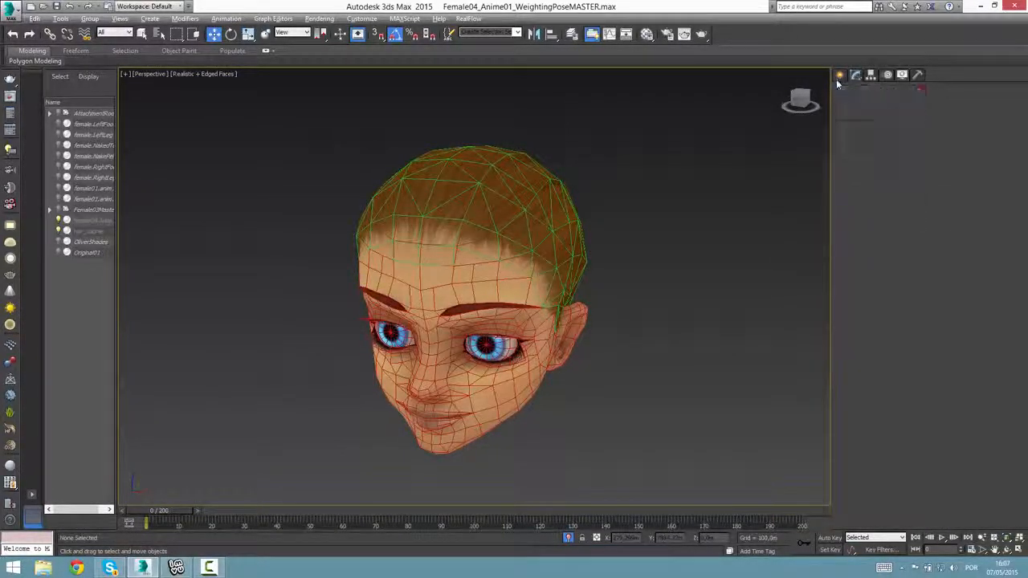
Create a standard plane about 180 m long and 103 m wide beside the head in the Top view.
click(867, 107)
click(863, 116)
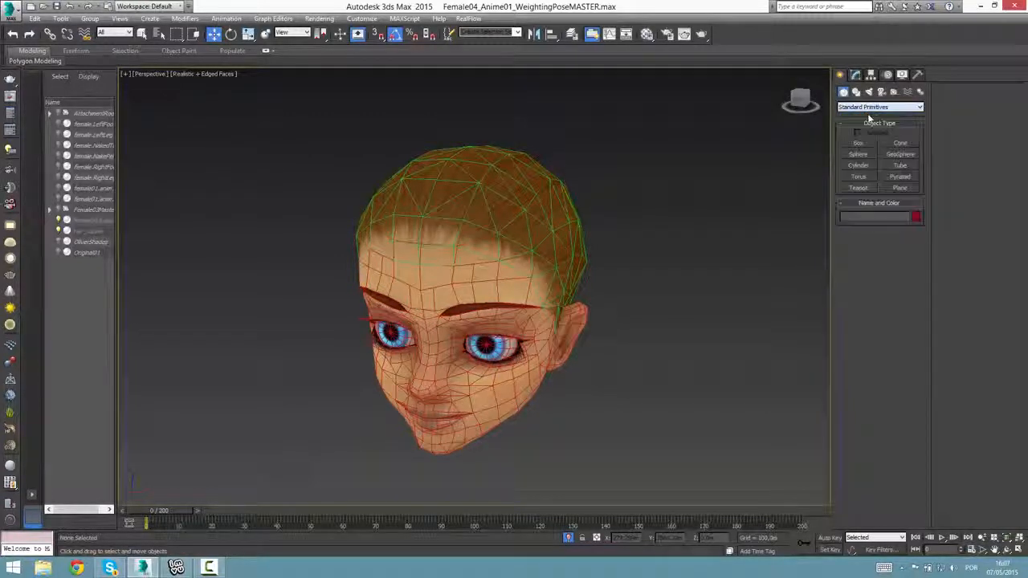
click(900, 188)
scroll(606, 384, down, 5)
scroll(607, 384, down, 3)
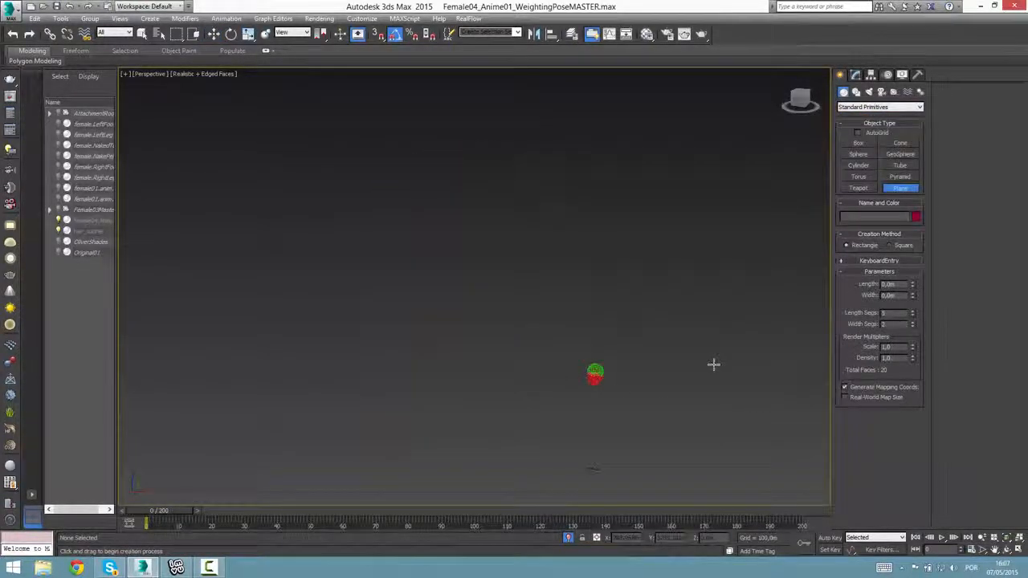
key(alt+w)
scroll(365, 191, down, 2)
middle_drag(375, 171, 343, 166)
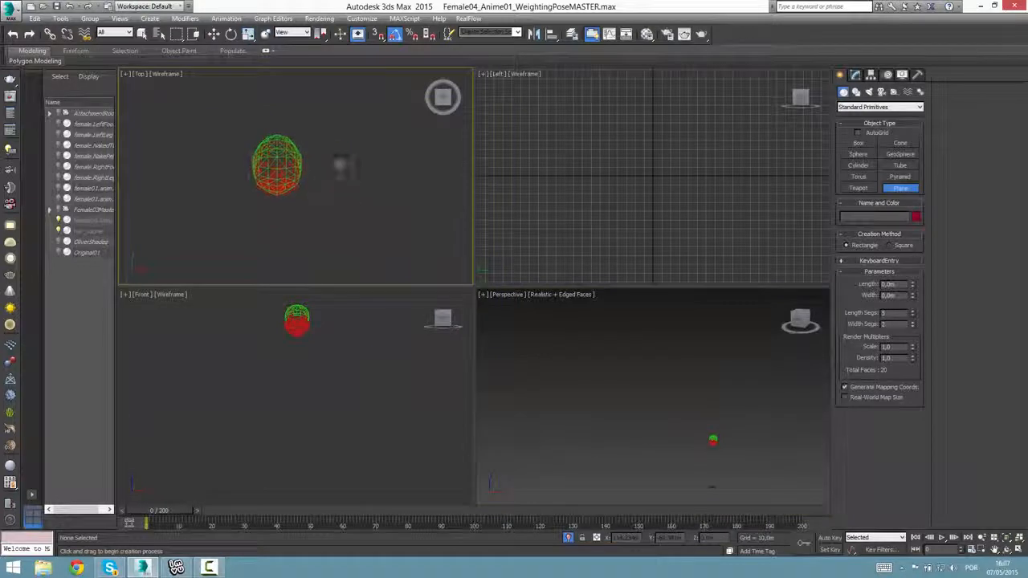
drag(337, 142, 373, 203)
scroll(390, 236, up, 3)
Reduce the plane's length and width segments to 1 each.
drag(913, 314, 901, 429)
middle_drag(346, 177, 338, 211)
scroll(338, 211, up, 3)
Examine the new plane up close and at an angle in the maximized Perspective view.
middle_click(699, 461)
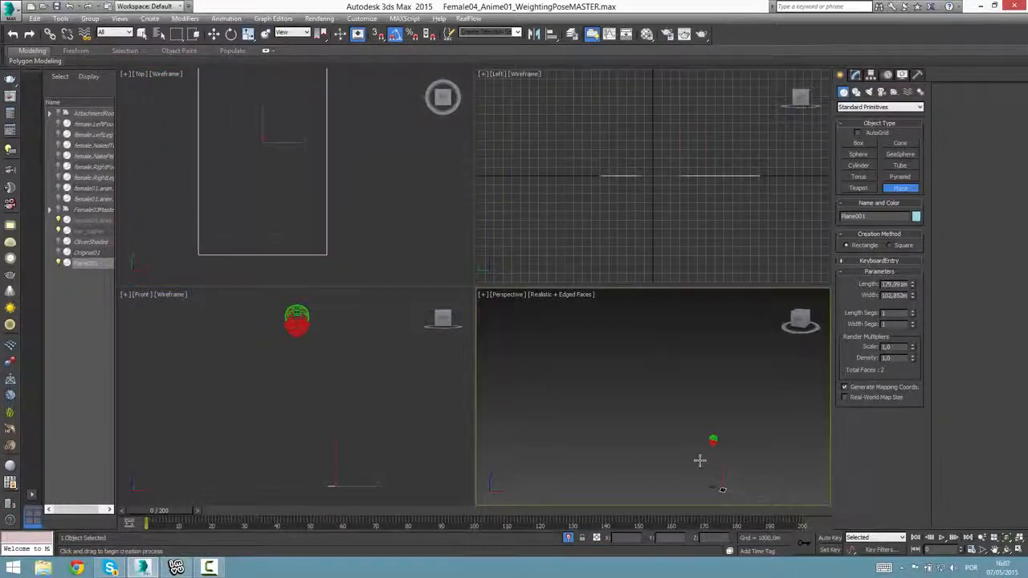
key(alt+w)
key(z)
alt+middle_drag(645, 412, 538, 346)
scroll(539, 346, down, 3)
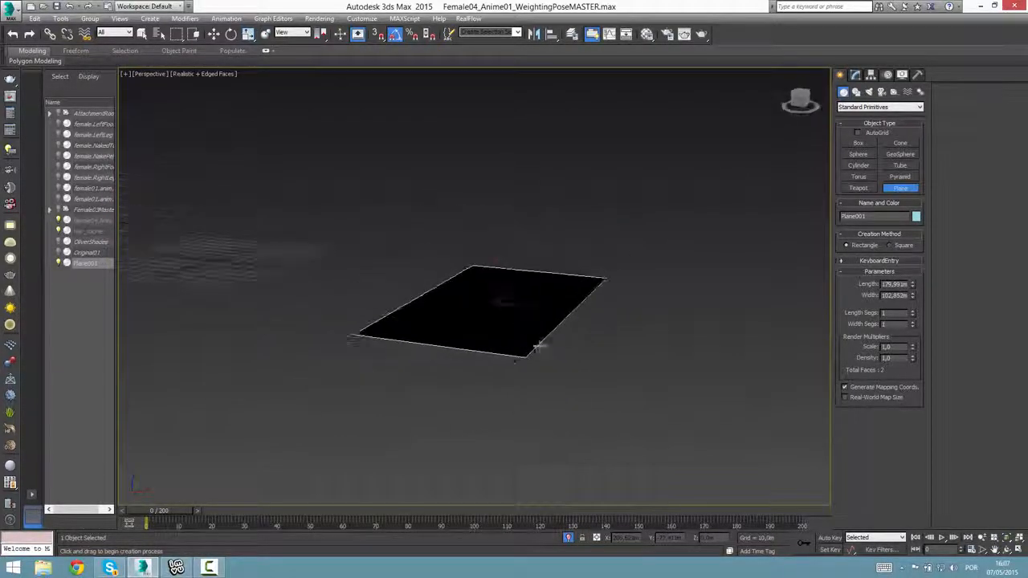
alt+middle_drag(501, 287, 526, 346)
scroll(512, 306, down, 5)
alt+middle_drag(512, 307, 536, 379)
Open the Material Editor in compact mode with the plane still selected.
key(m)
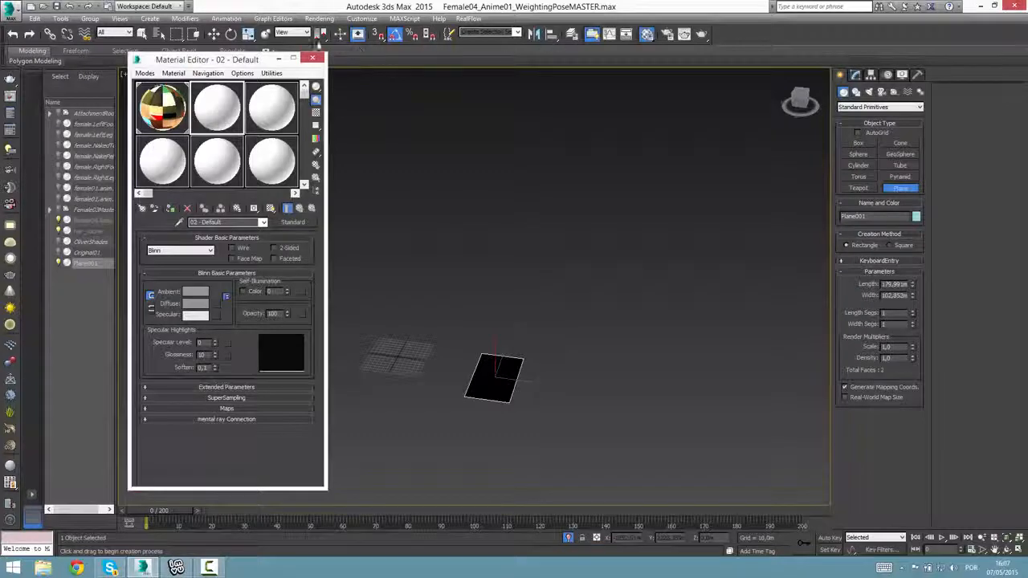
click(146, 73)
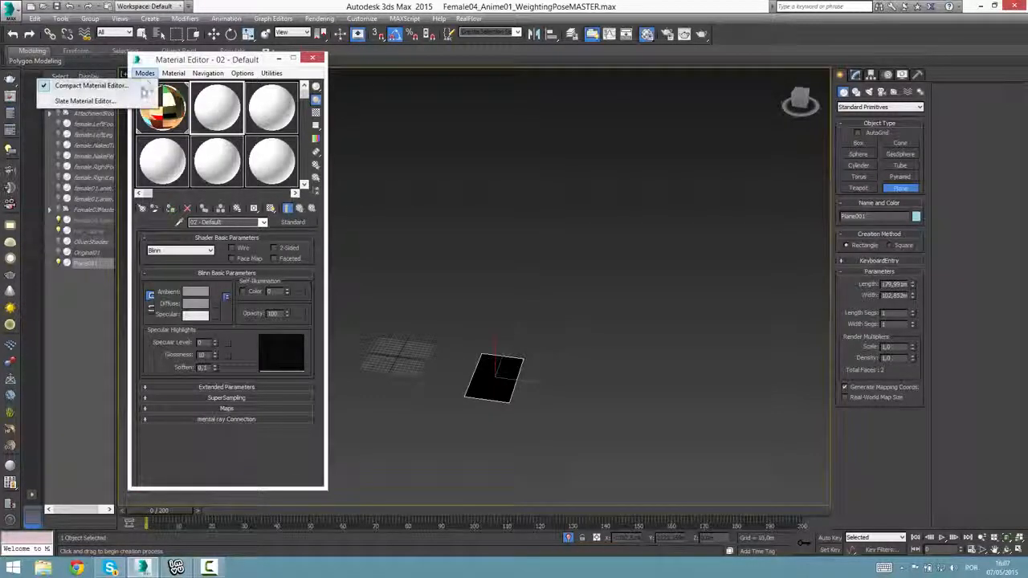
click(141, 94)
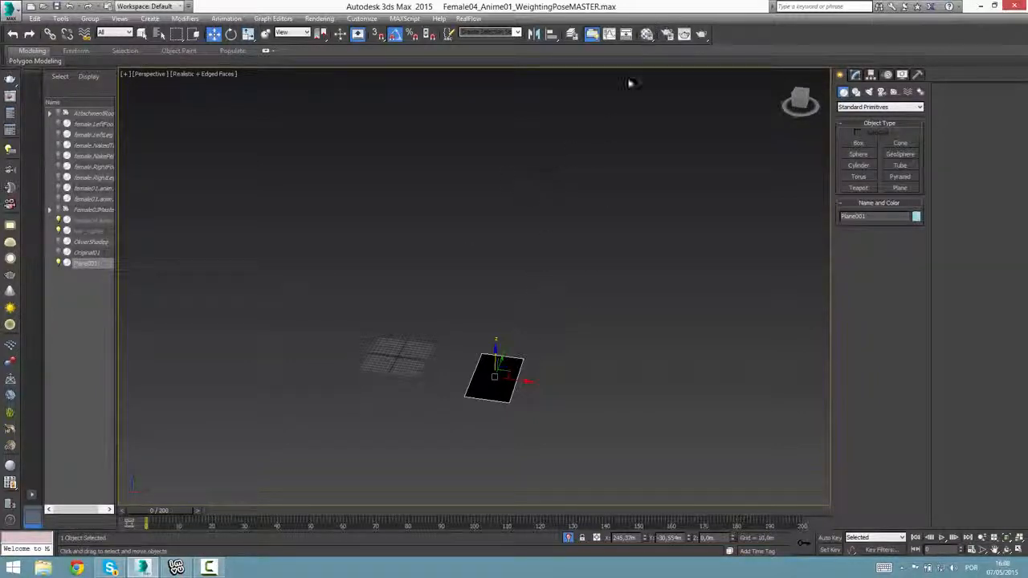
click(647, 33)
Try the Slate Material Editor mode and return to the Compact Material Editor.
click(144, 73)
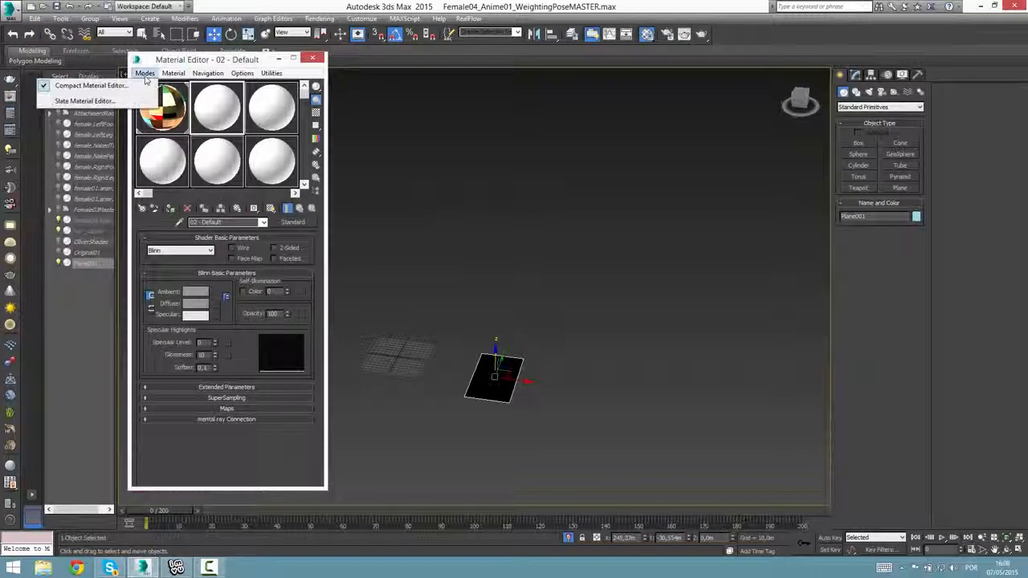
click(85, 101)
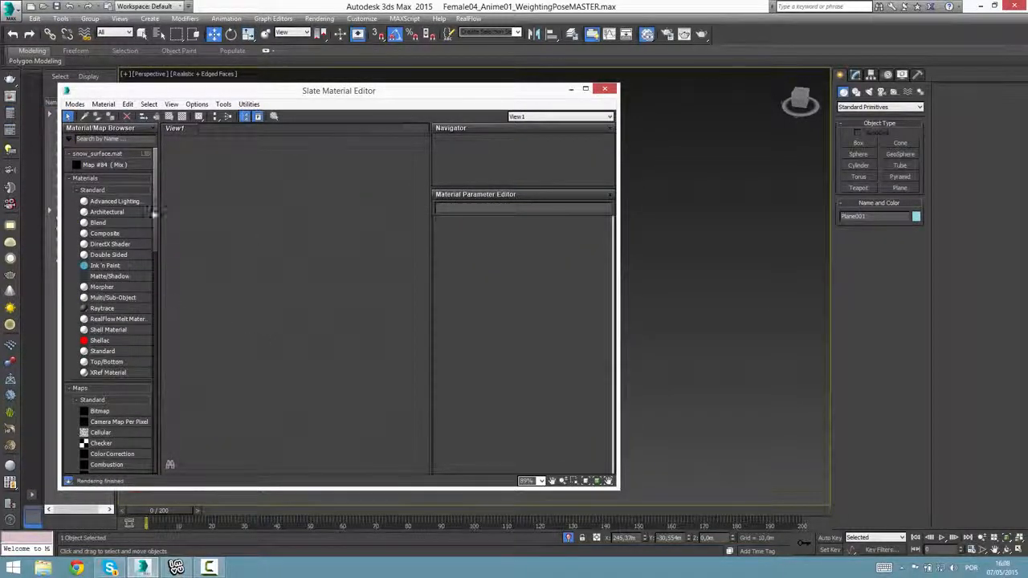
click(73, 104)
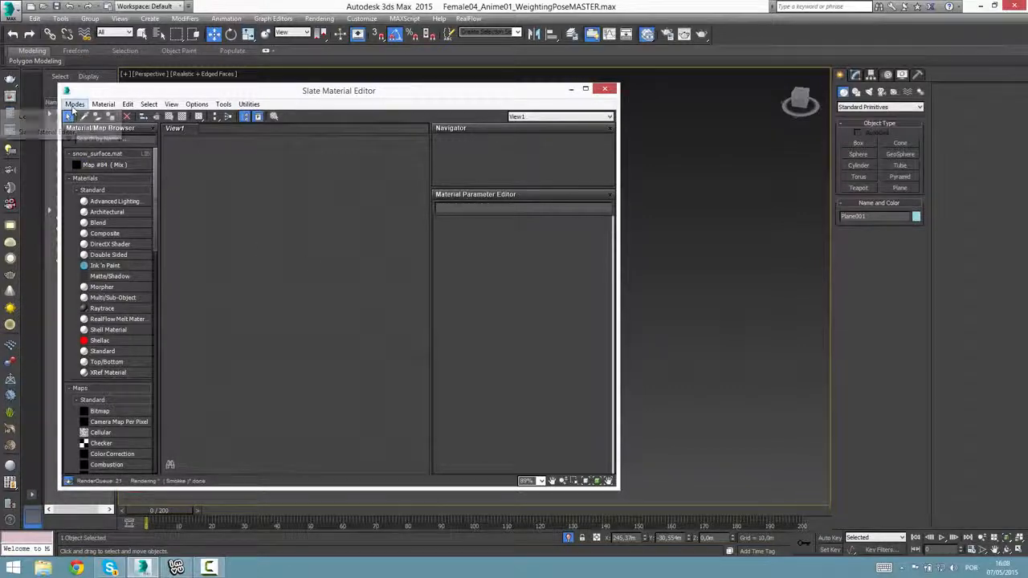
click(72, 116)
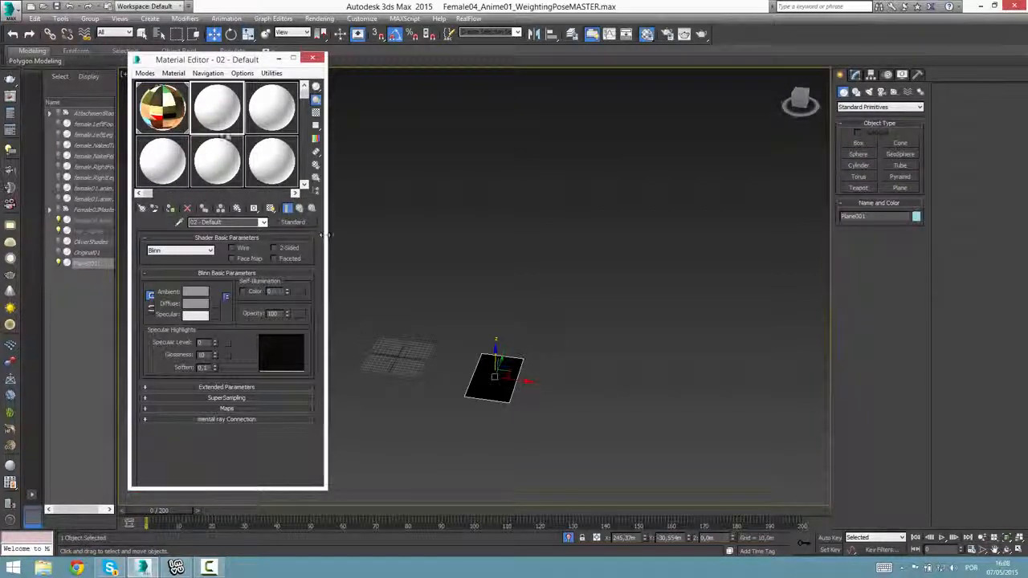
Load Black1.png from the imvu hair folder as the diffuse bitmap of the 02 - Default material.
click(170, 112)
click(205, 115)
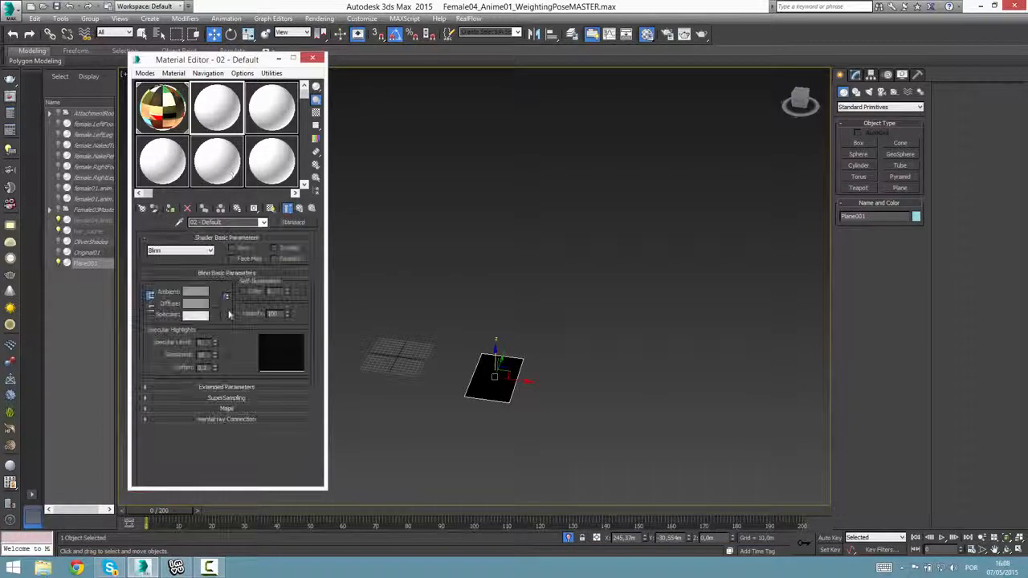
click(218, 312)
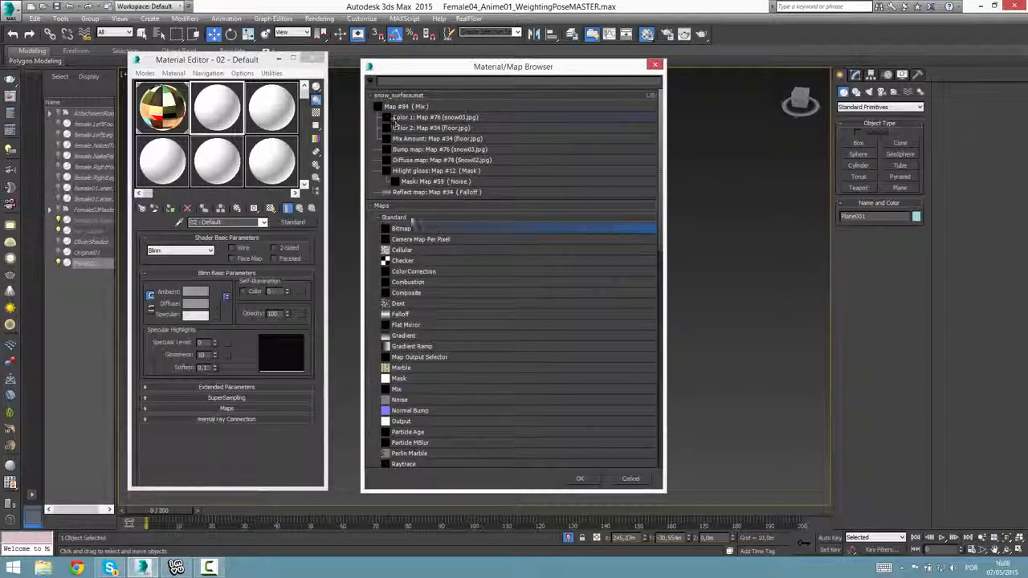
double_click(401, 229)
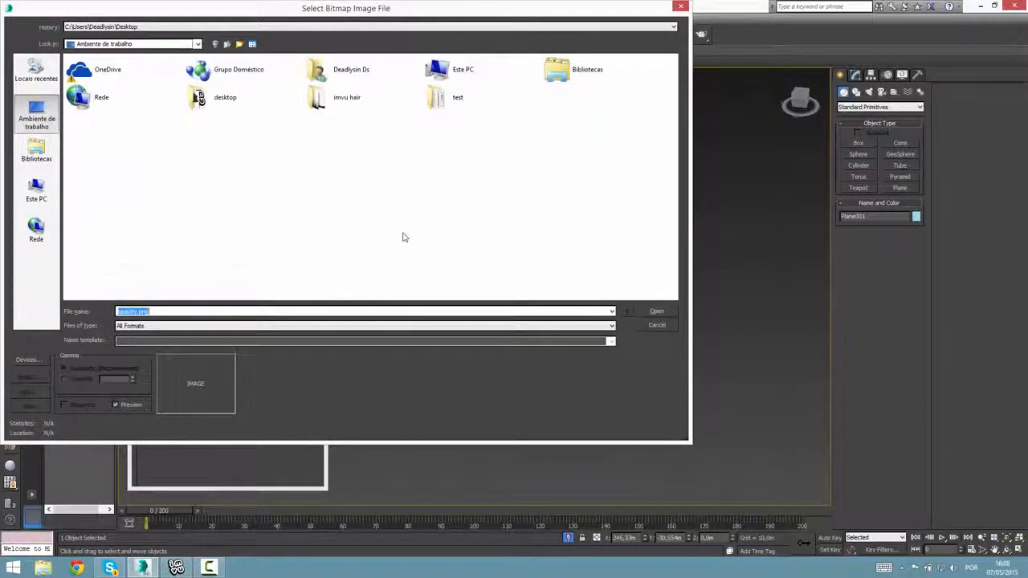
double_click(337, 97)
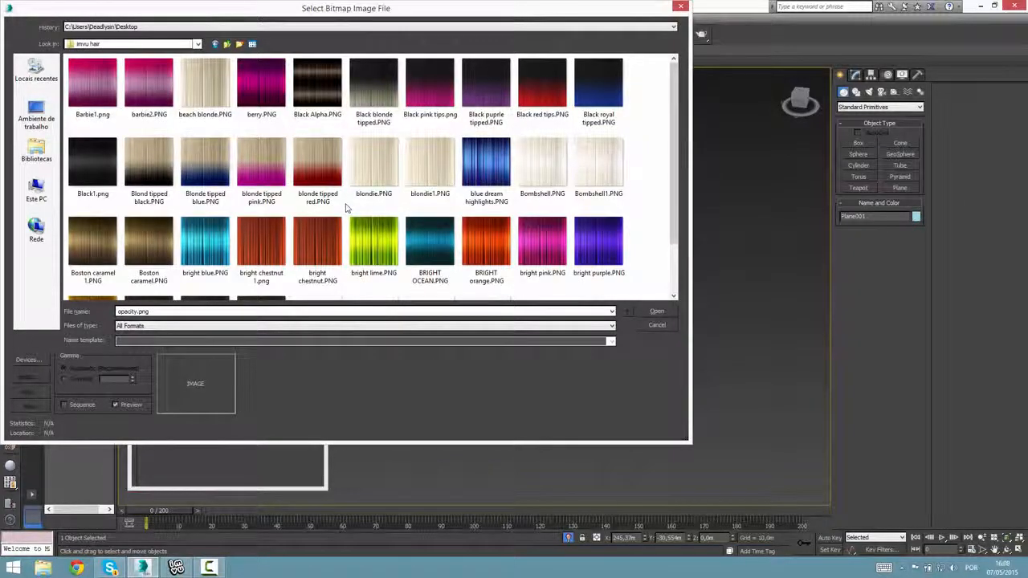
double_click(101, 183)
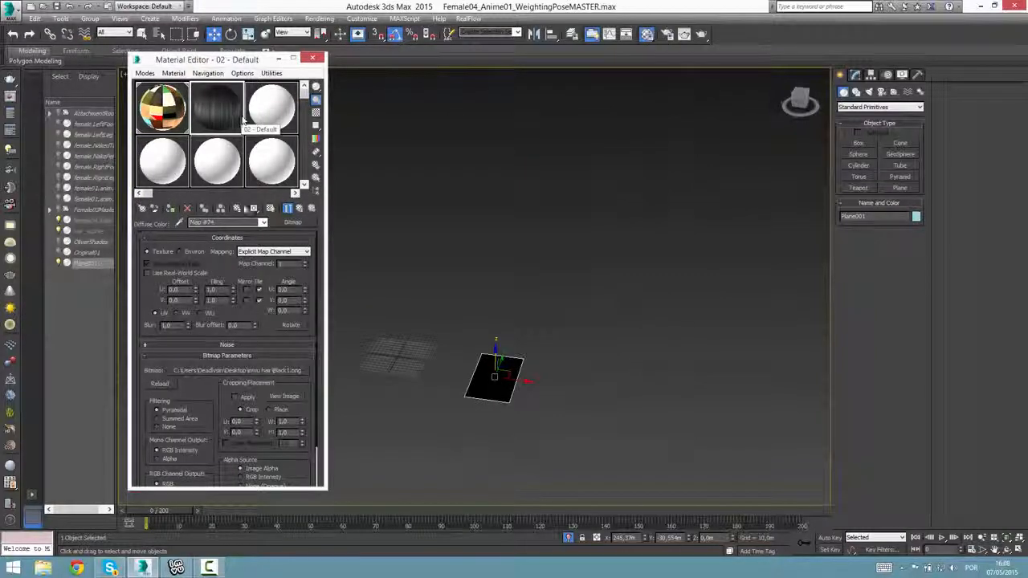
Load opacityfixed2.png from the imvu hair folder as the opacity bitmap of the 02 - Default material.
click(300, 208)
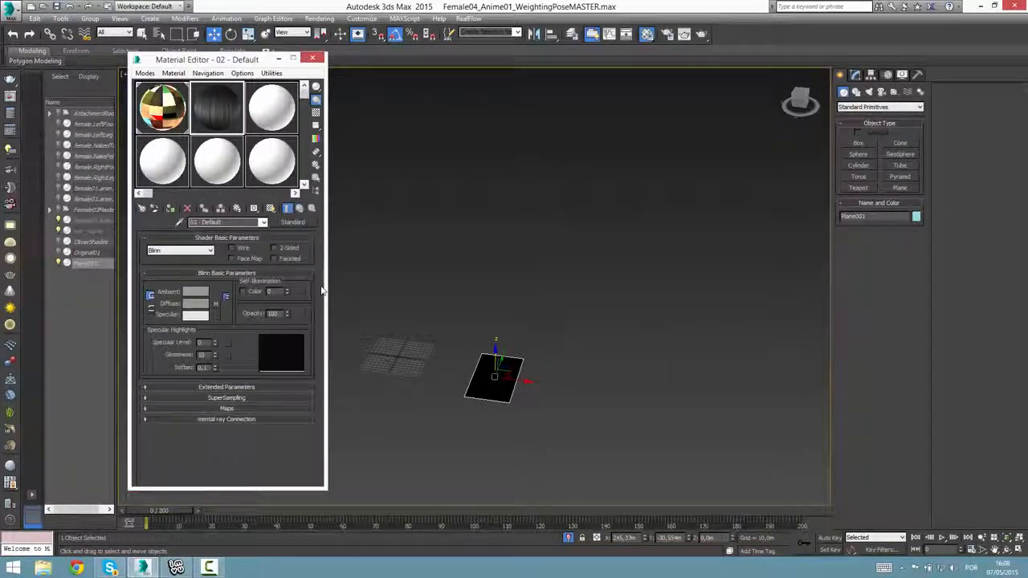
click(220, 409)
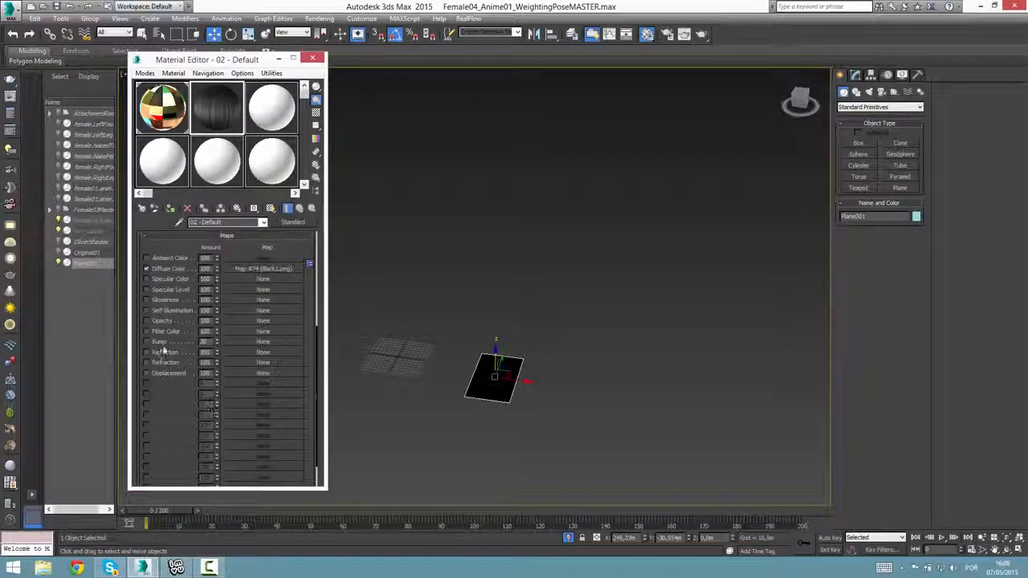
click(233, 321)
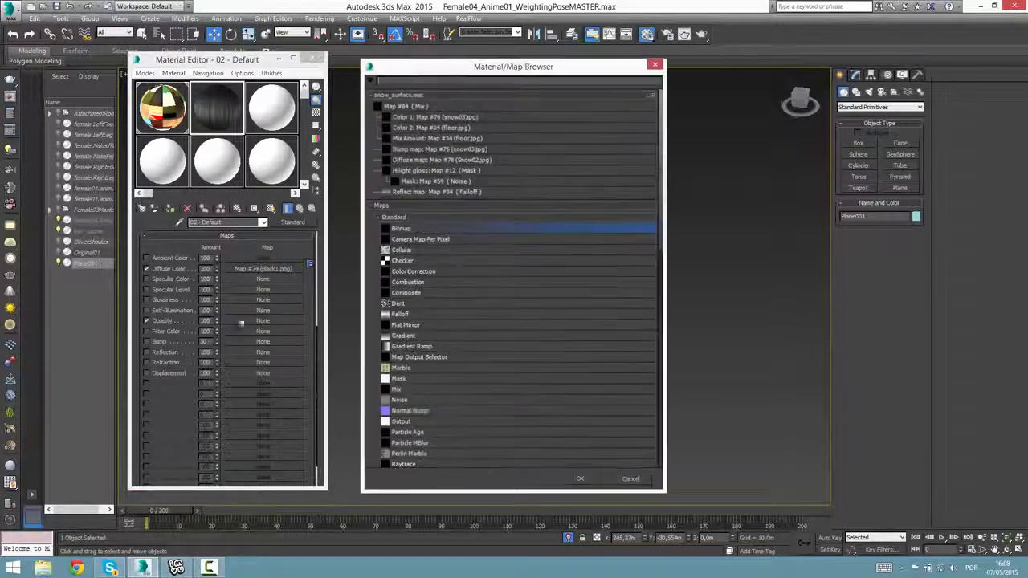
double_click(407, 230)
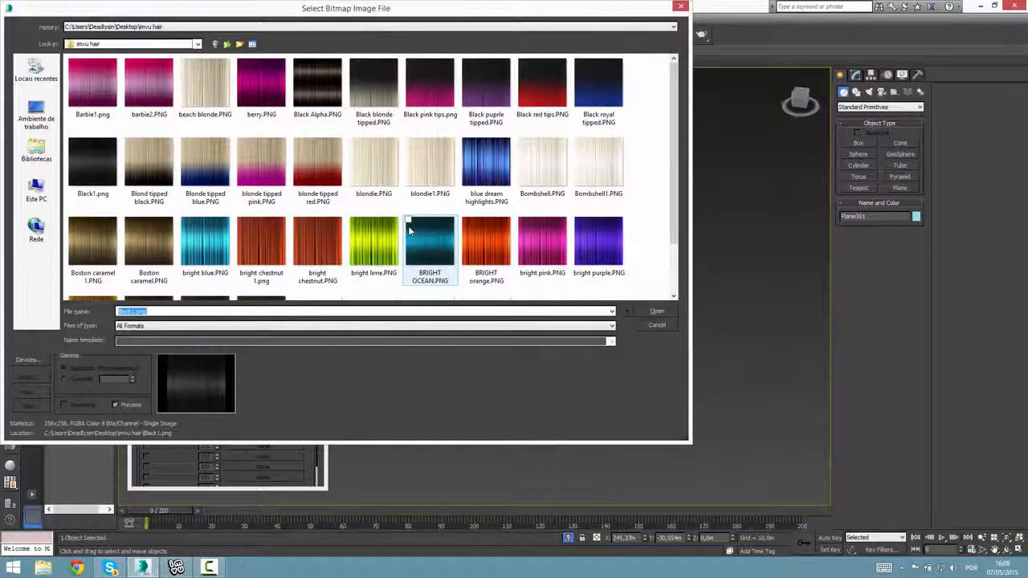
click(411, 225)
scroll(417, 241, down, 1)
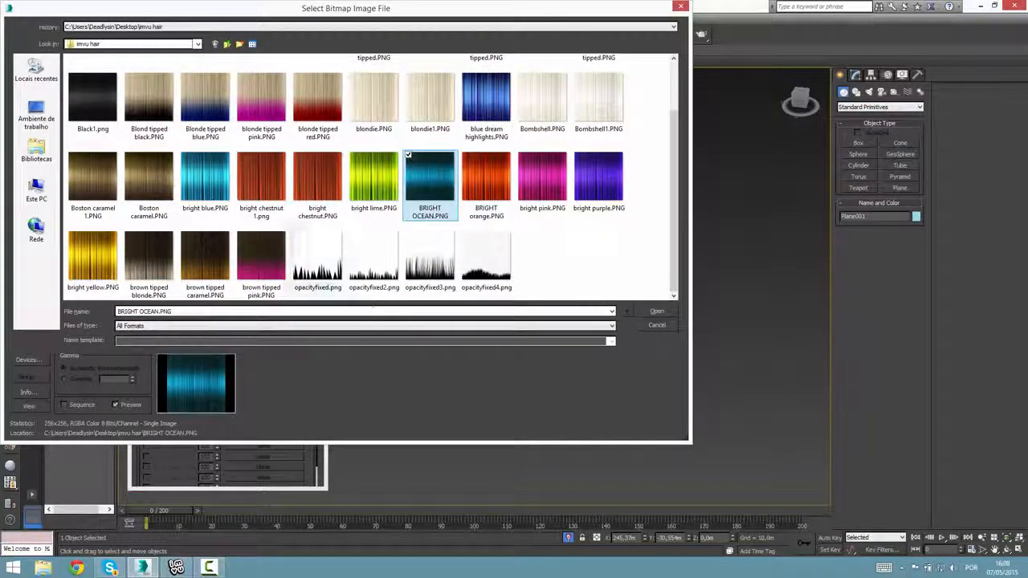
double_click(358, 281)
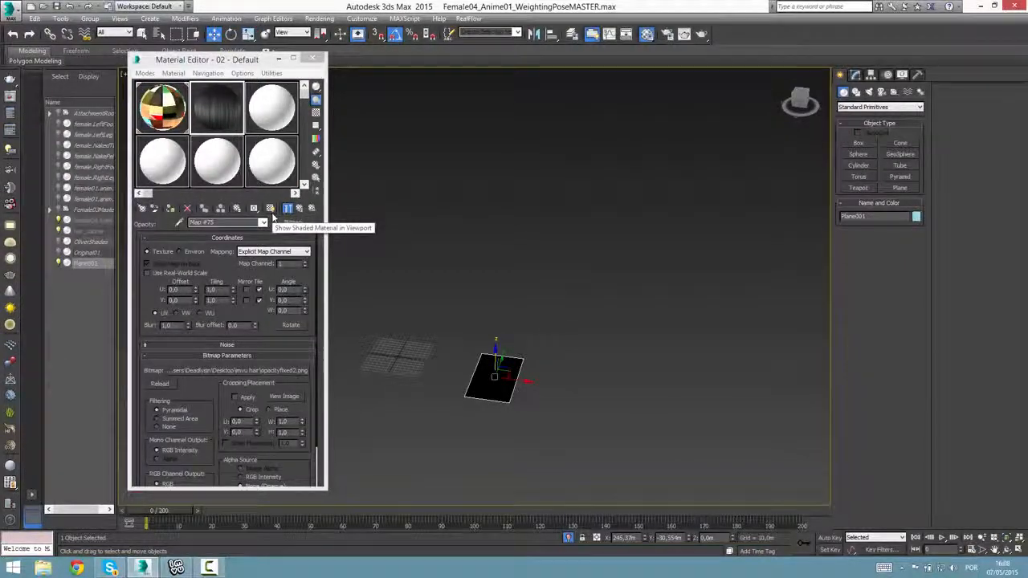
Assign the 02 - Default material to the selected plane and show the complete shaded material in the viewport.
click(271, 212)
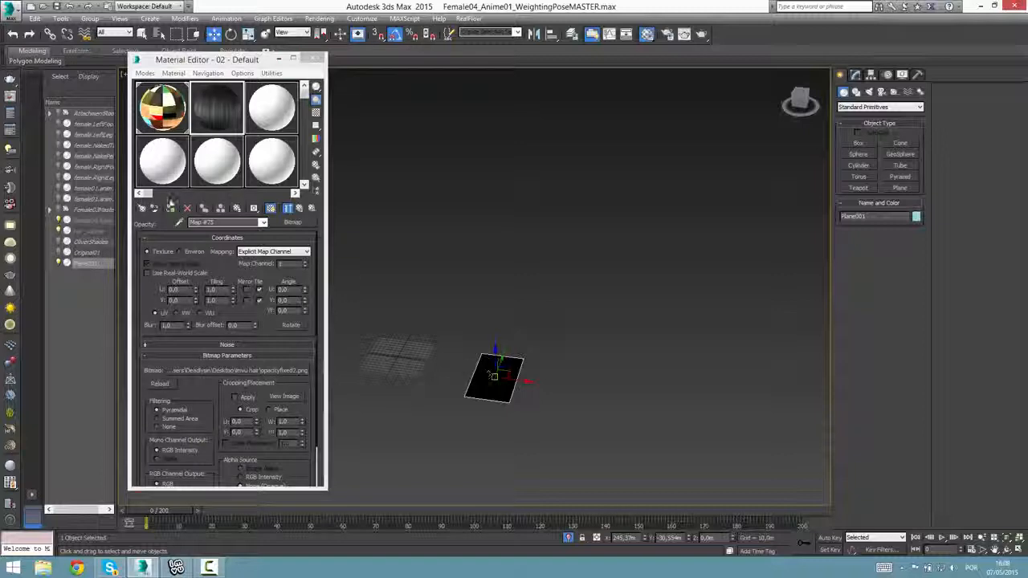
click(172, 210)
scroll(538, 391, up, 2)
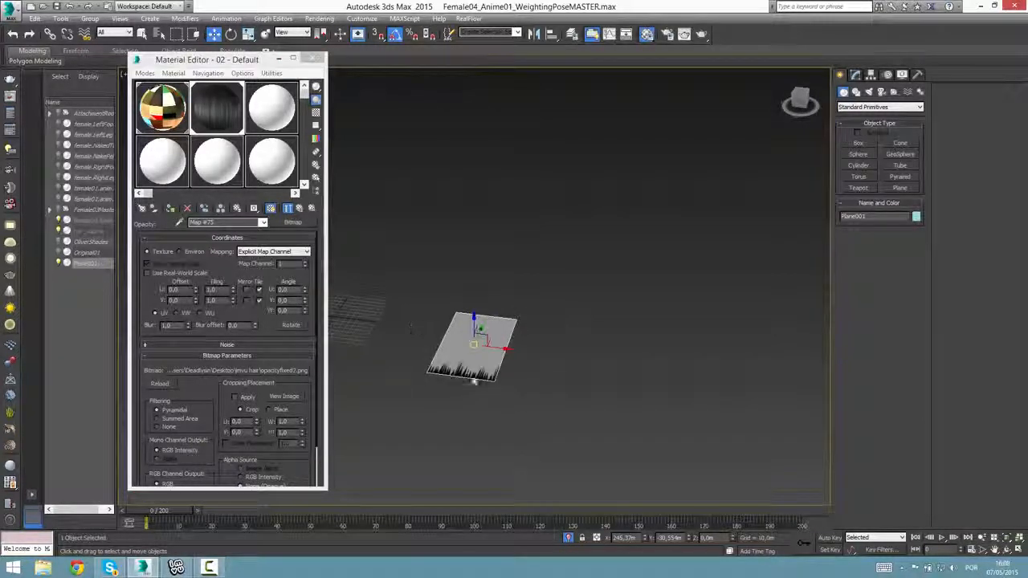
scroll(449, 369, up, 3)
click(300, 209)
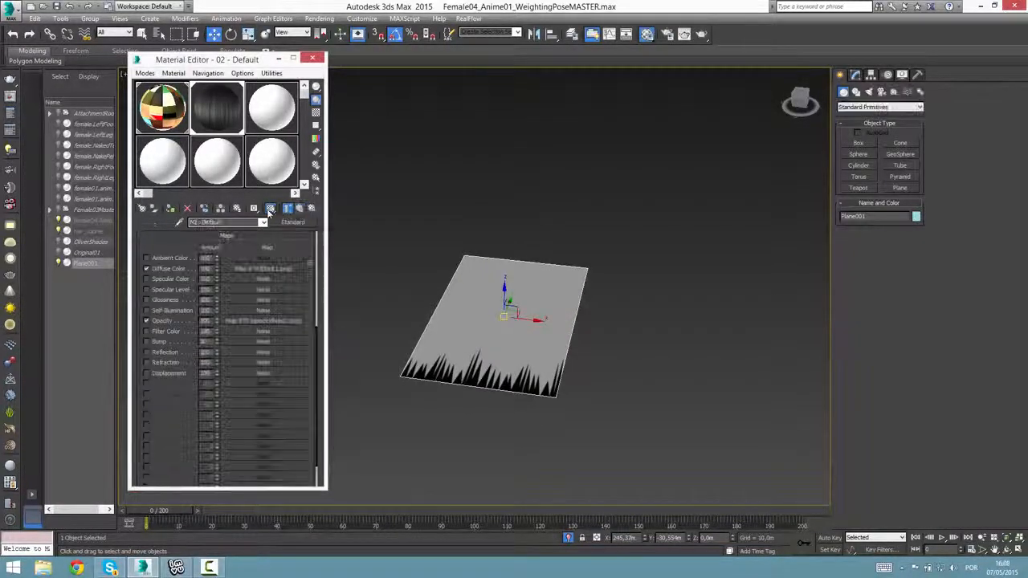
click(271, 209)
middle_drag(508, 457, 447, 428)
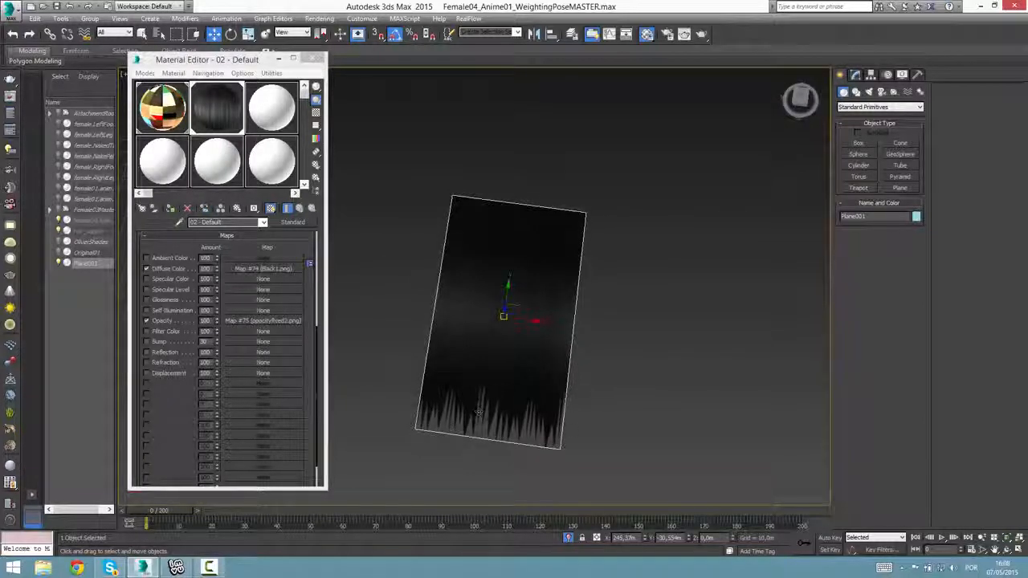
mouse_move(518, 441)
alt+middle_down()
mouse_move(548, 443)
mouse_move(468, 396)
mouse_move(528, 435)
alt+middle_up()
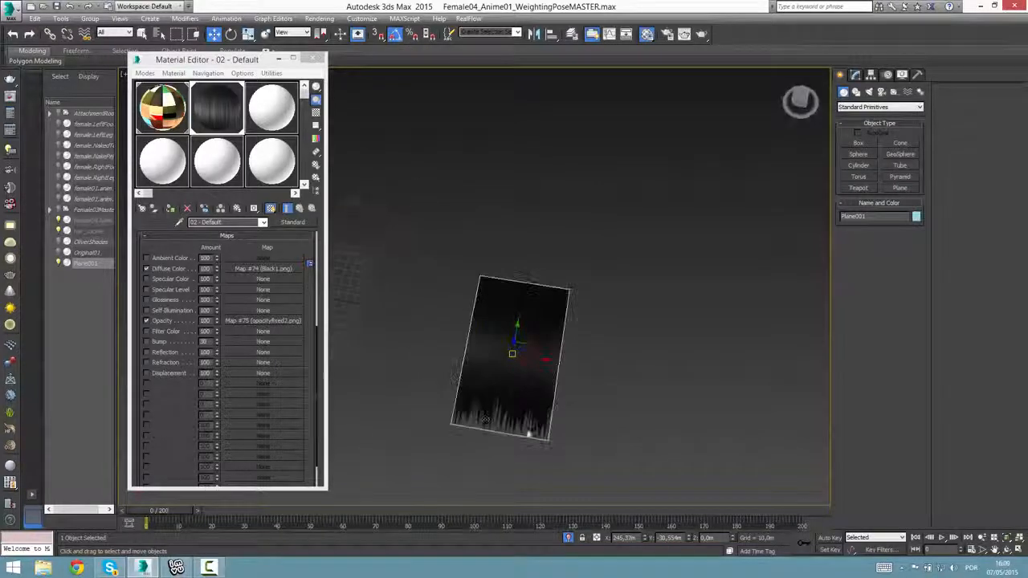
Compare the plane with and without the opacity map of the 02 - Default material.
click(145, 321)
click(146, 321)
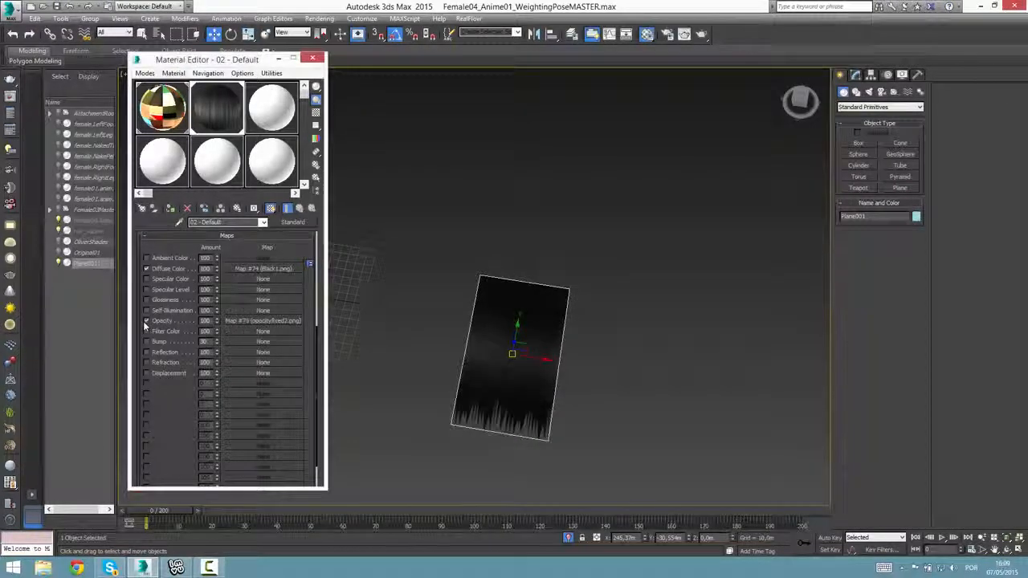
click(145, 321)
click(145, 321)
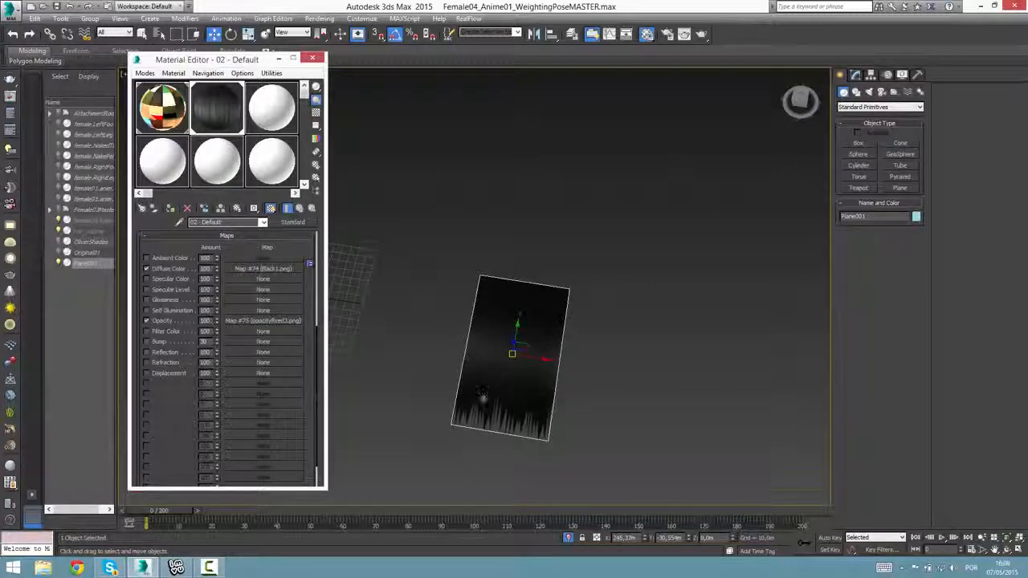
Copy the textured hair plane twice along the X axis to form a spaced row of three planes.
shift+drag(541, 354, 660, 374)
click(521, 330)
alt+middle_drag(587, 414, 466, 394)
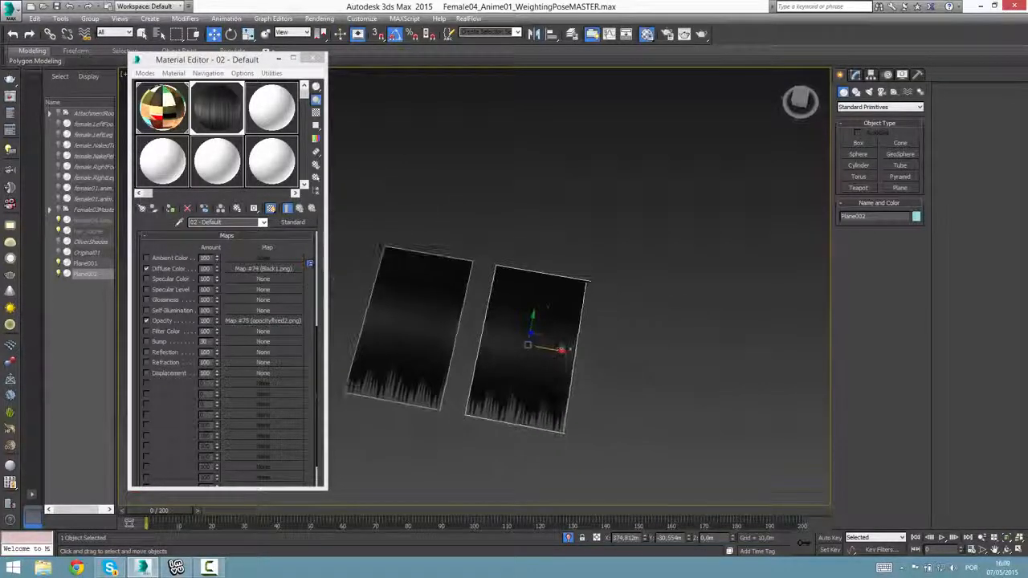
shift+drag(561, 350, 697, 372)
click(511, 330)
alt+middle_drag(515, 358, 568, 385)
Select the middle plane and load Black1.png as the diffuse bitmap of the unused 03 - Default material.
click(578, 419)
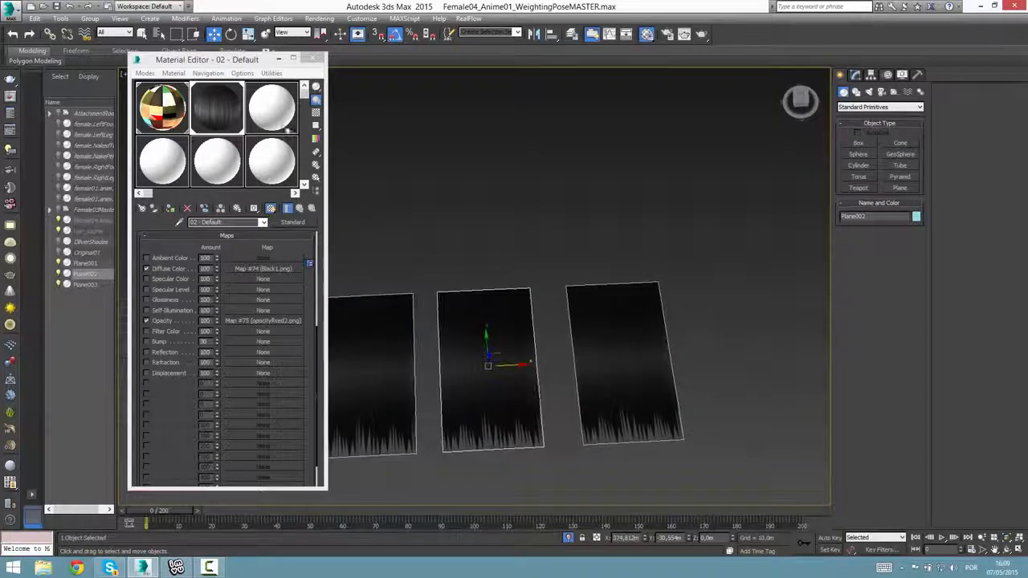
click(262, 268)
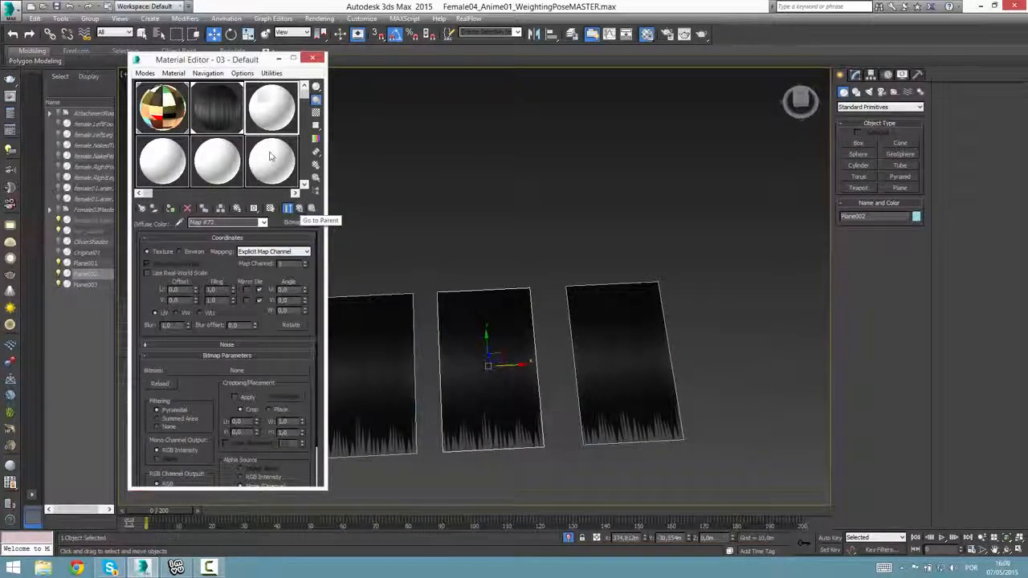
click(210, 121)
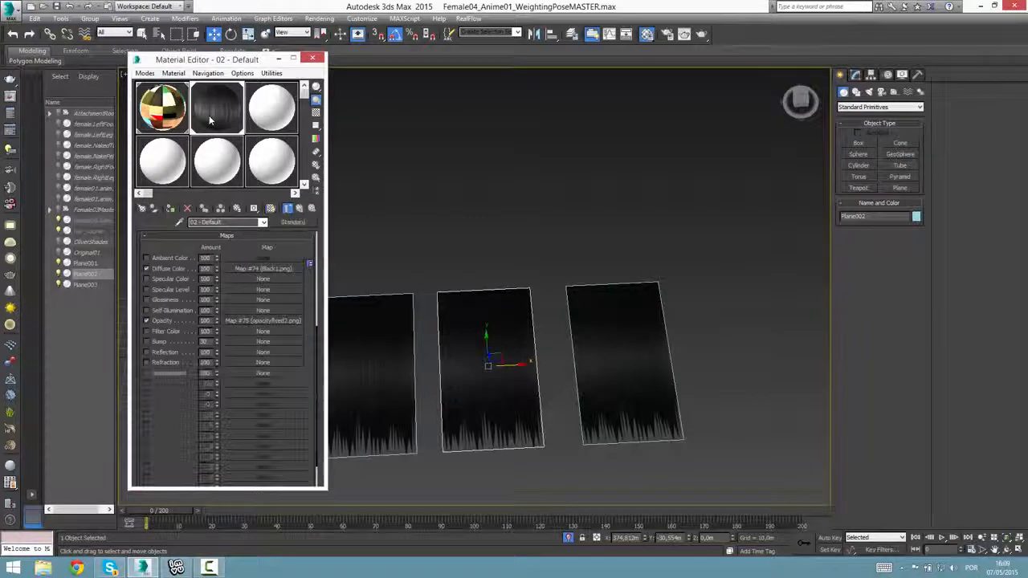
right_click(211, 121)
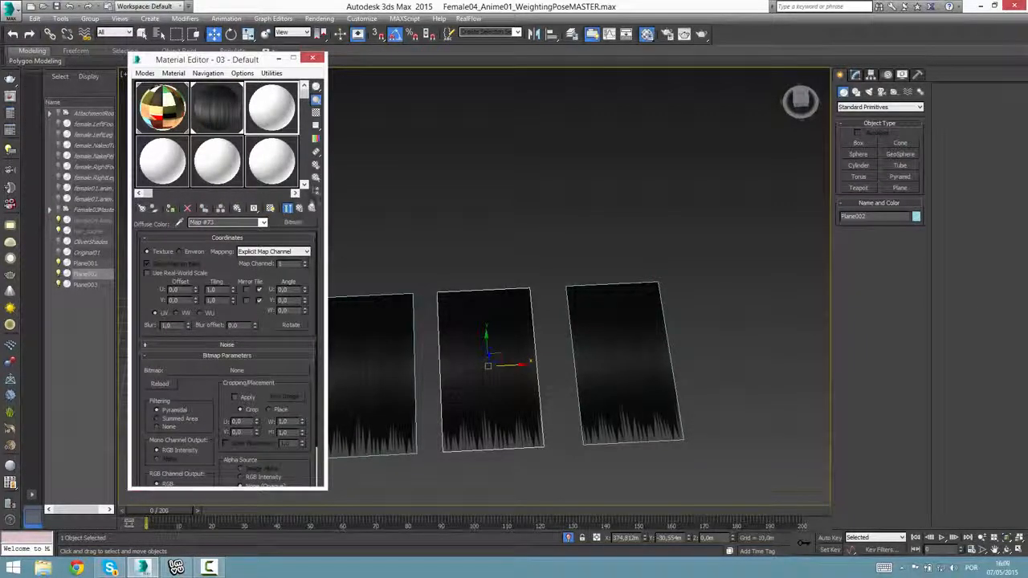
click(300, 208)
click(223, 304)
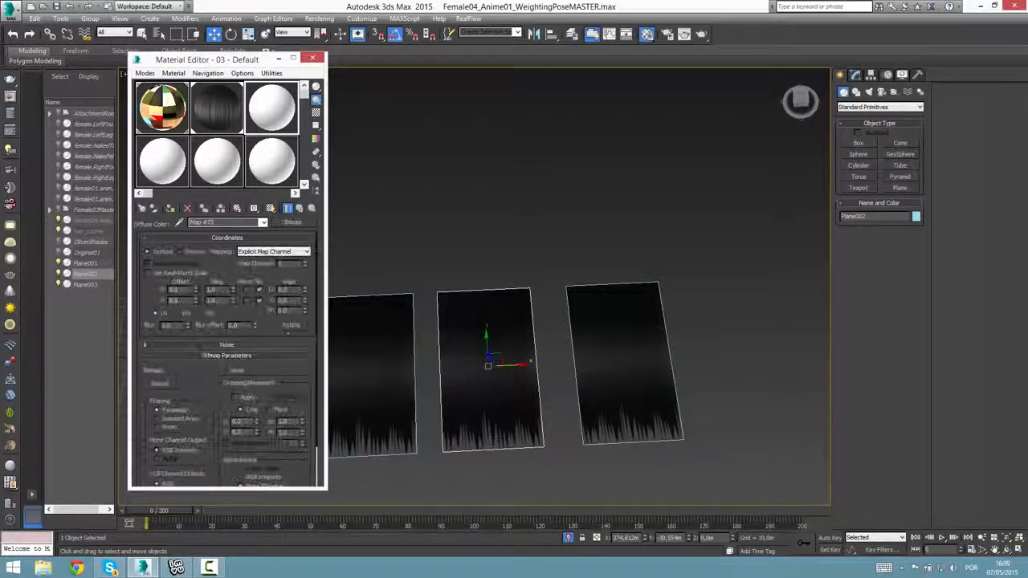
click(271, 369)
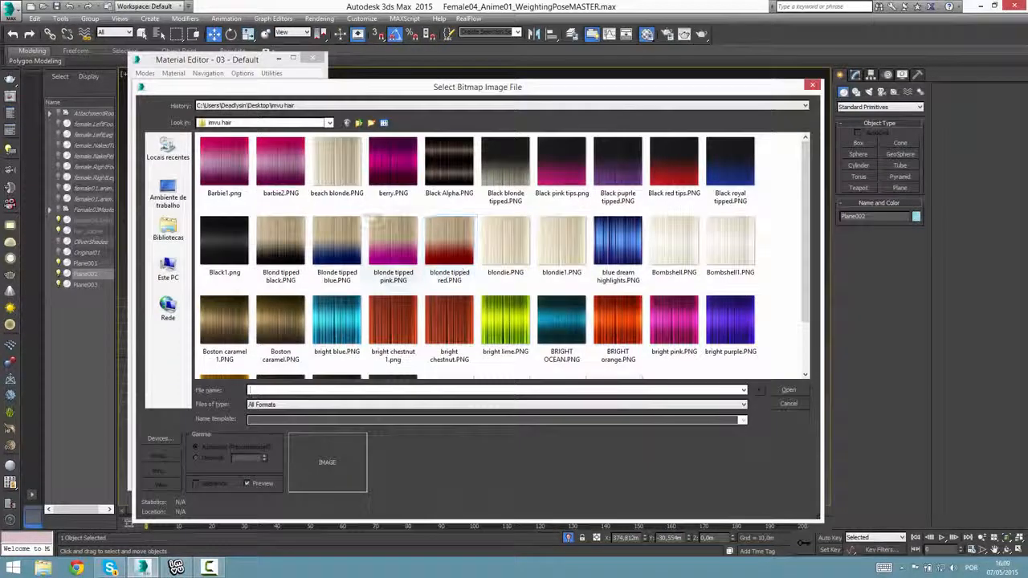
click(232, 256)
double_click(233, 257)
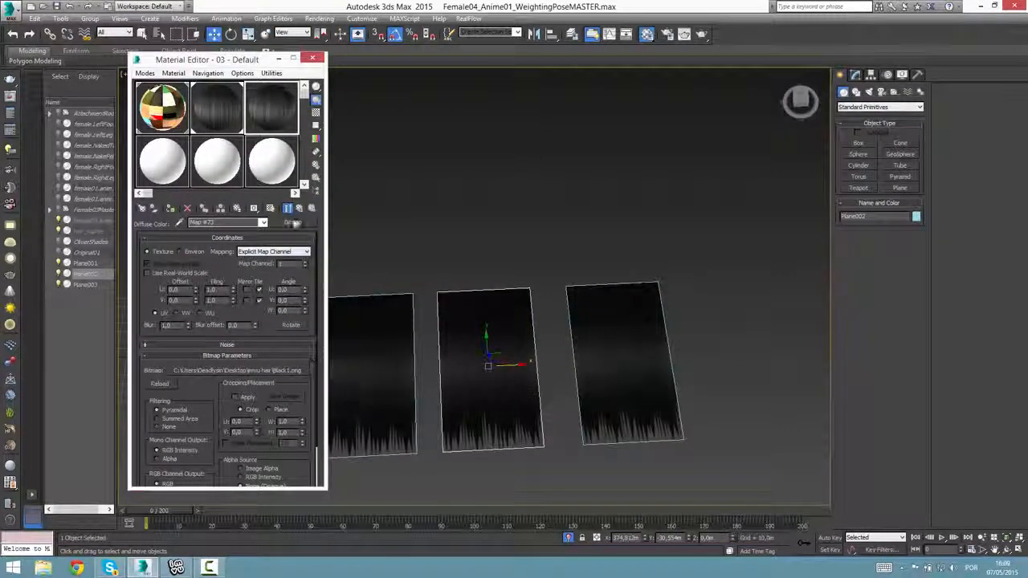
Load opacityfixed4.png as the opacity bitmap of the 03 - Default material.
click(300, 208)
click(251, 408)
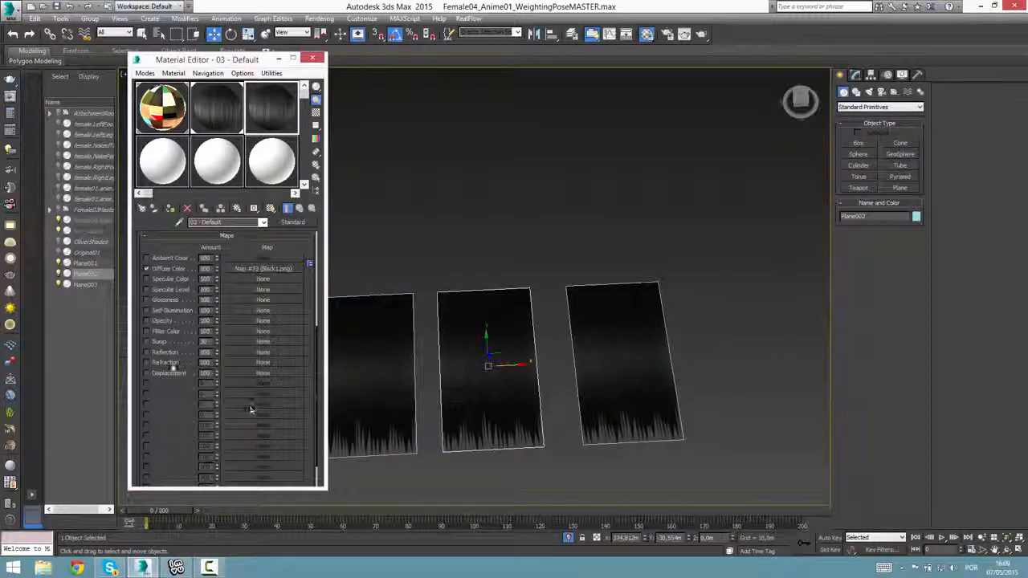
click(263, 321)
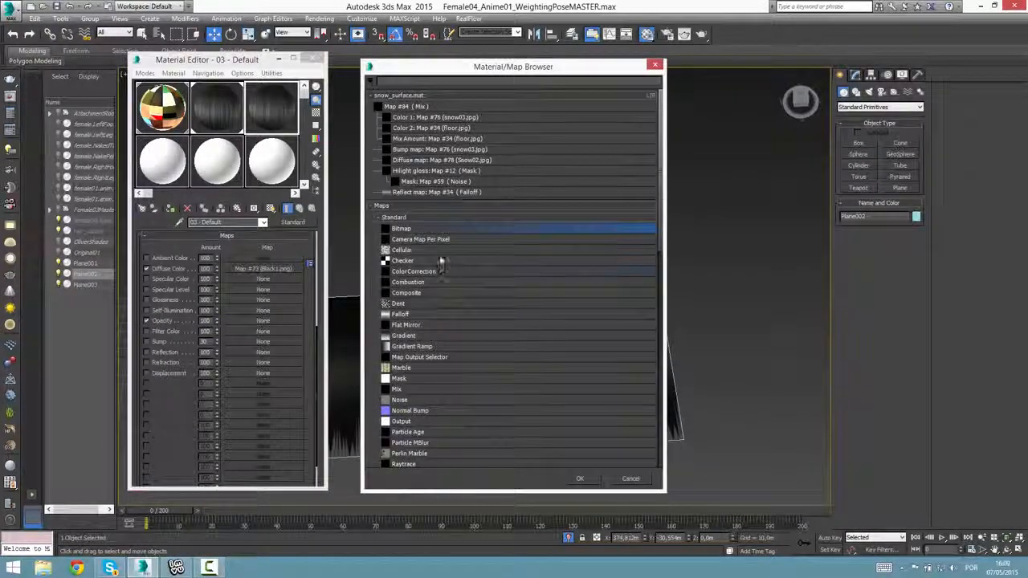
double_click(413, 230)
click(429, 176)
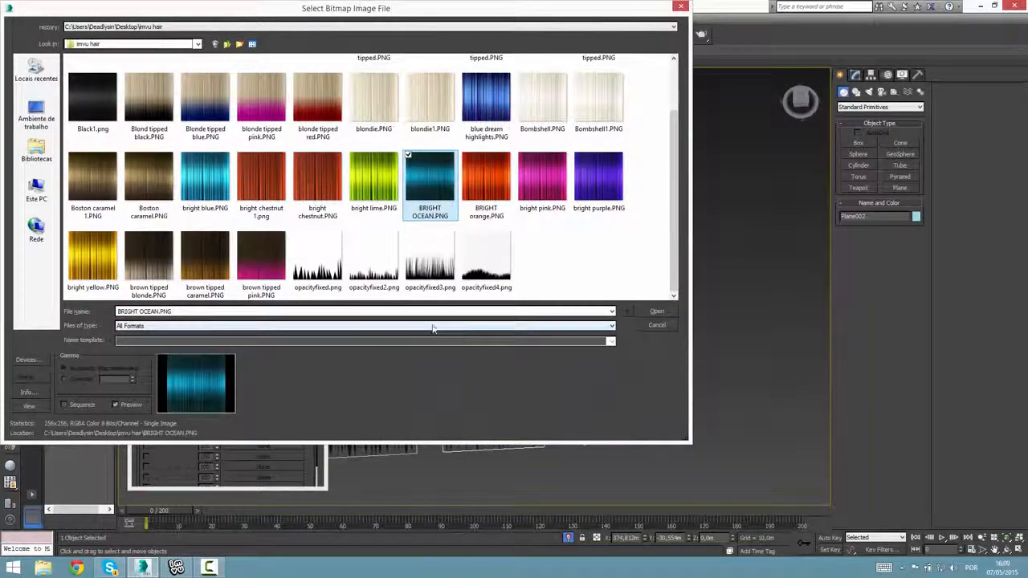
double_click(487, 258)
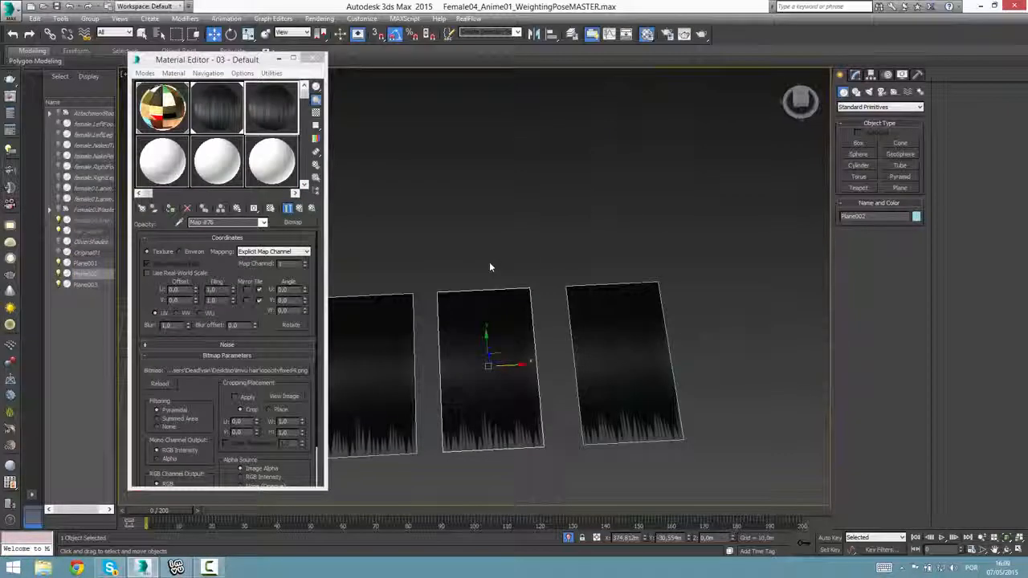
Assign the 03 - Default material to the middle plane, shaded in the viewport, and compare it with the neighbouring planes.
click(299, 209)
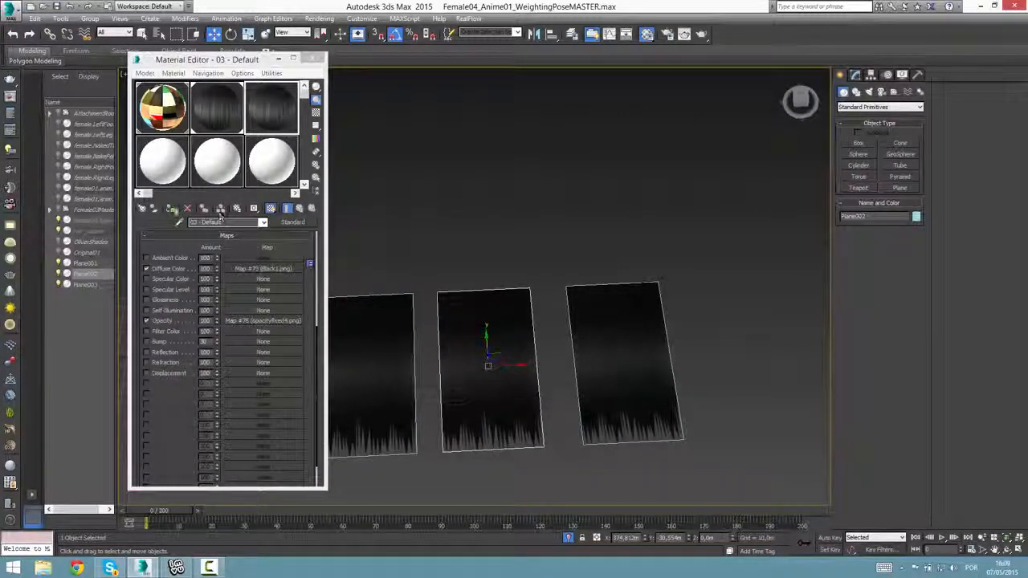
scroll(415, 214, up, 3)
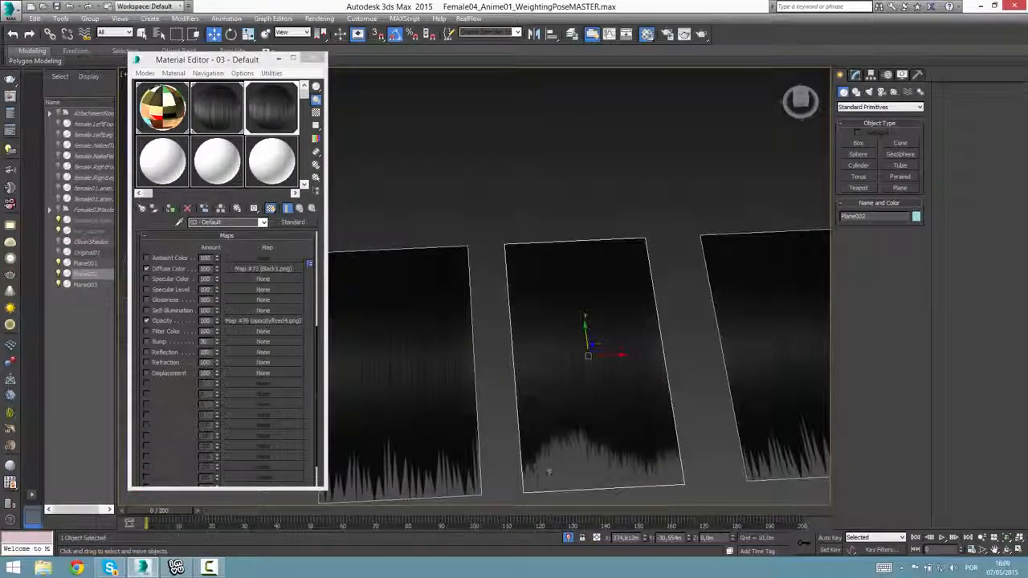
scroll(603, 454, down, 3)
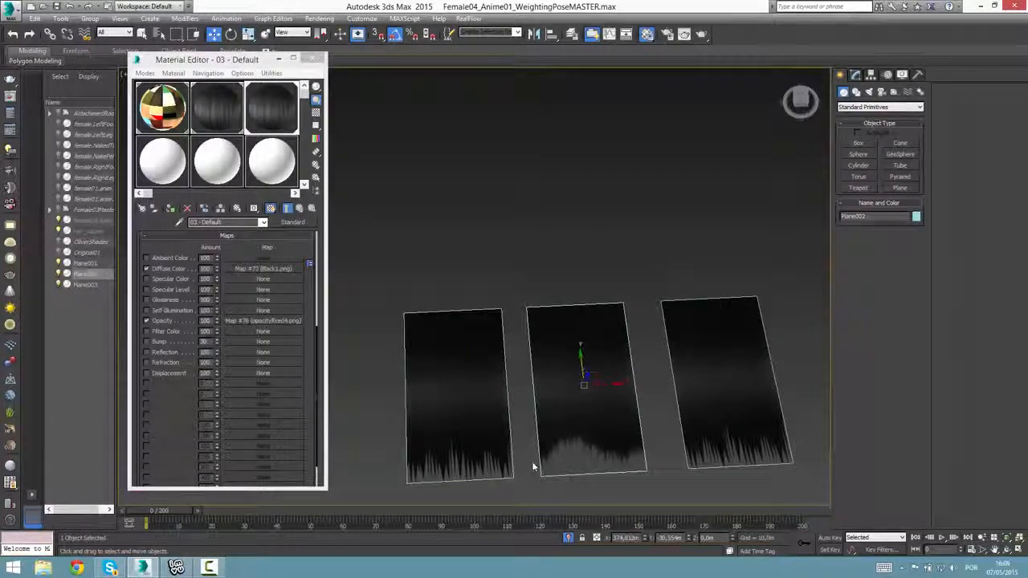
click(497, 399)
click(592, 396)
middle_drag(579, 393, 554, 344)
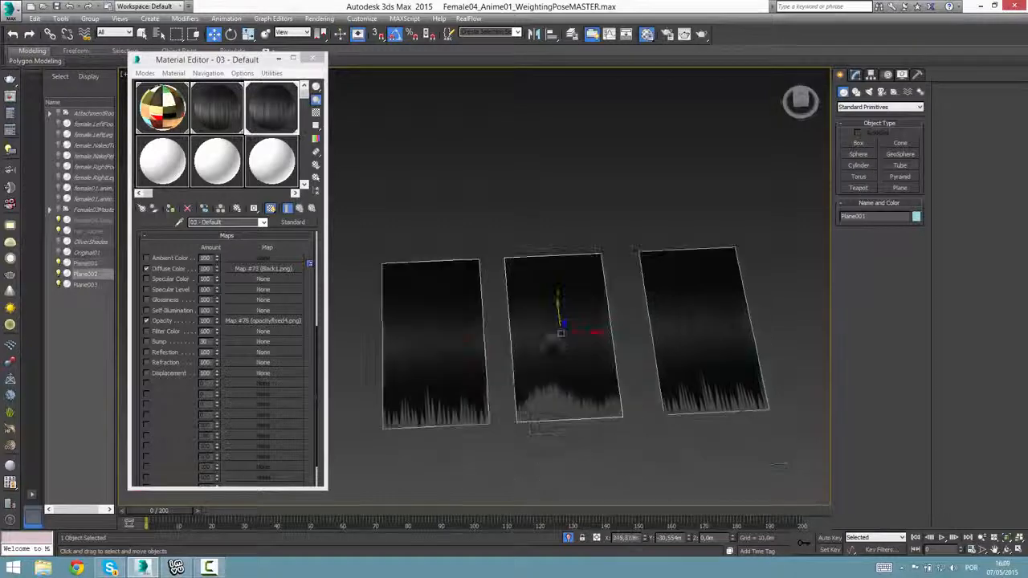
middle_drag(530, 389, 511, 407)
click(459, 355)
Select the third plane and copy the 03 - Default material into the first free sample slot.
click(694, 345)
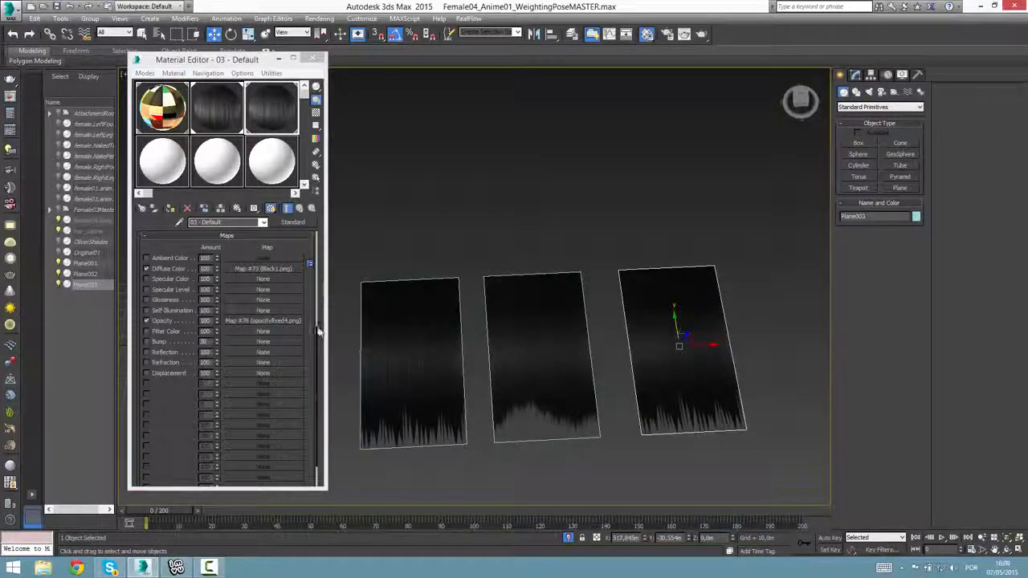
drag(314, 342, 317, 221)
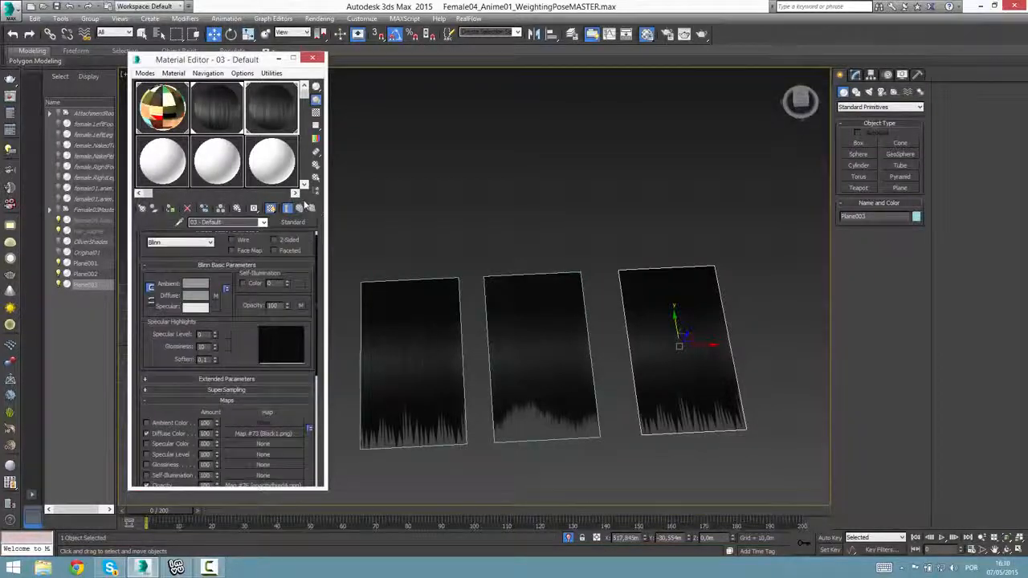
right_click(259, 117)
click(287, 120)
drag(194, 152, 157, 167)
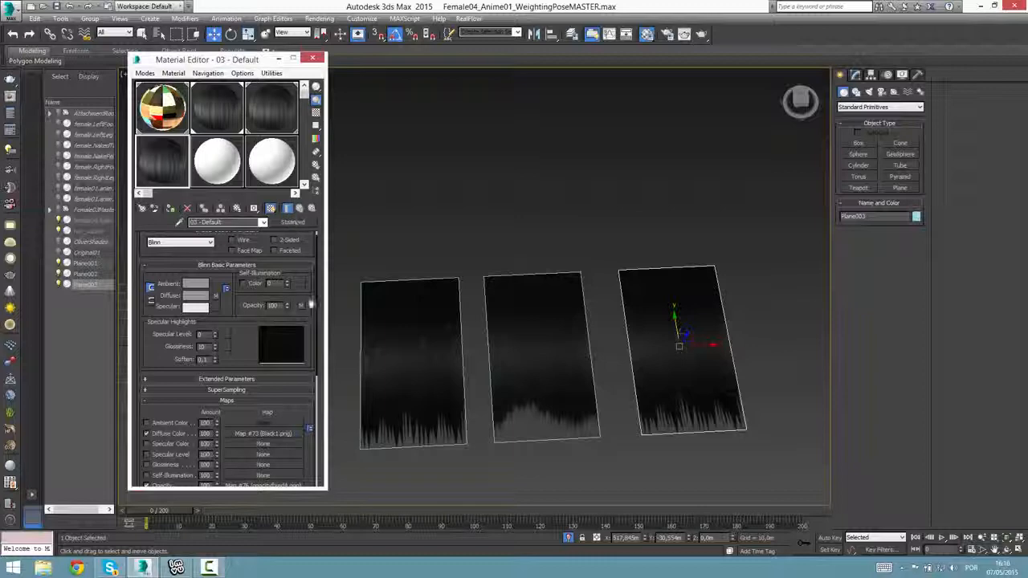
Replace the copied material's opacity bitmap with opacityfixed3.png from the imvu hair folder.
click(227, 266)
click(254, 381)
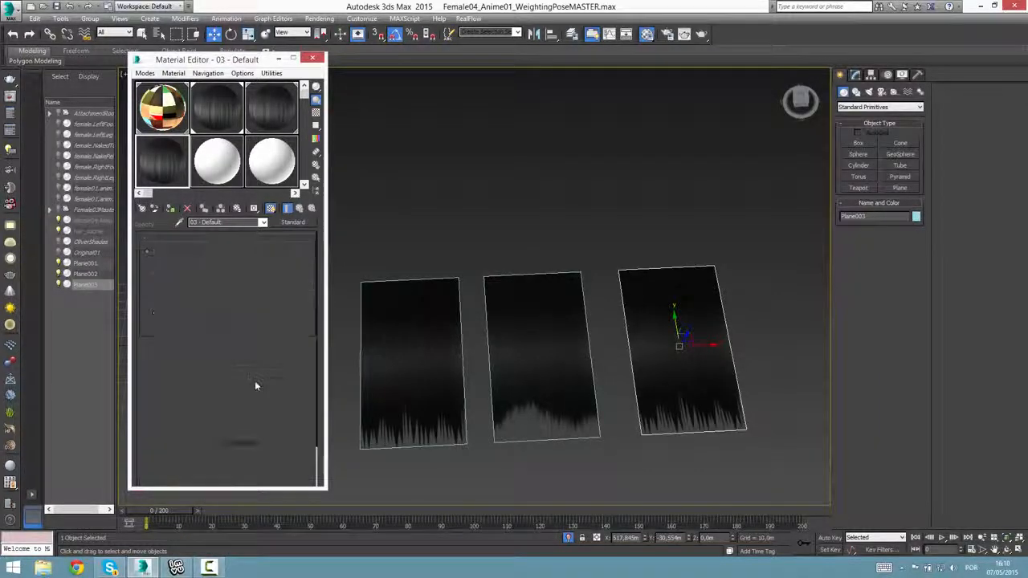
click(273, 378)
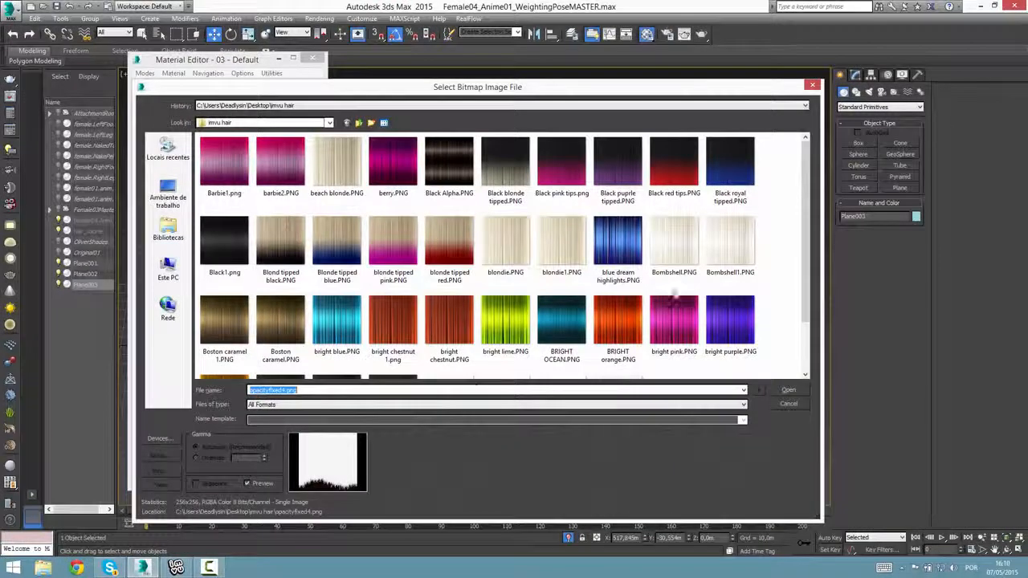
click(727, 321)
scroll(730, 321, down, 1)
double_click(572, 356)
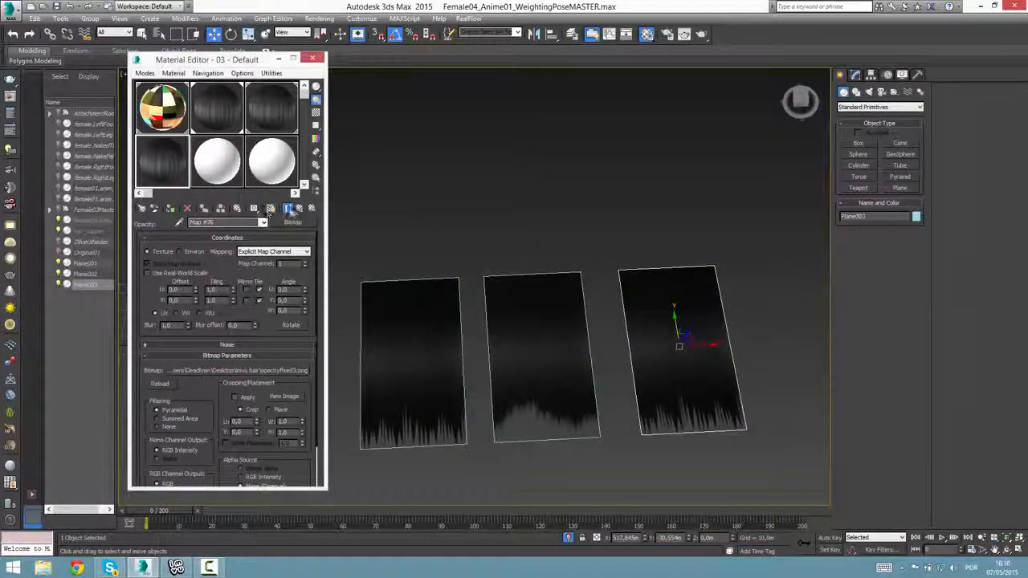
Assign the copied material to the third plane under the new name 03 -10 and show it shaded in the viewport.
click(169, 209)
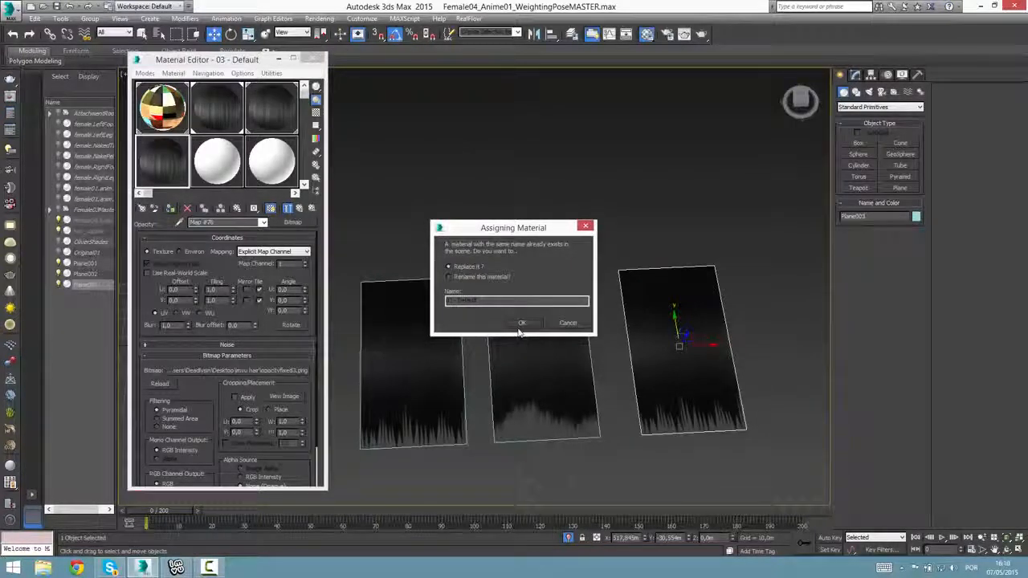
click(481, 276)
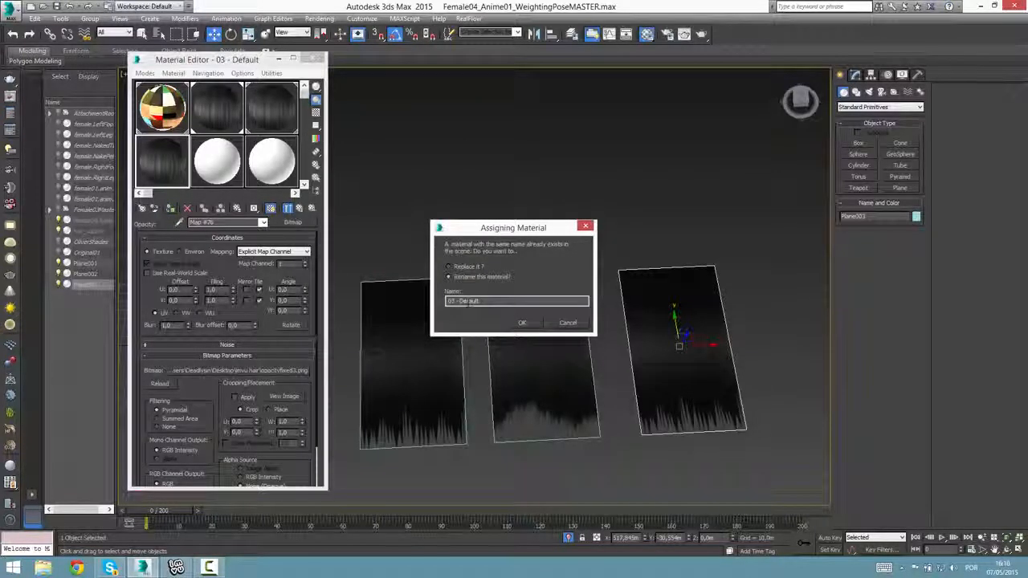
text(10)
click(523, 322)
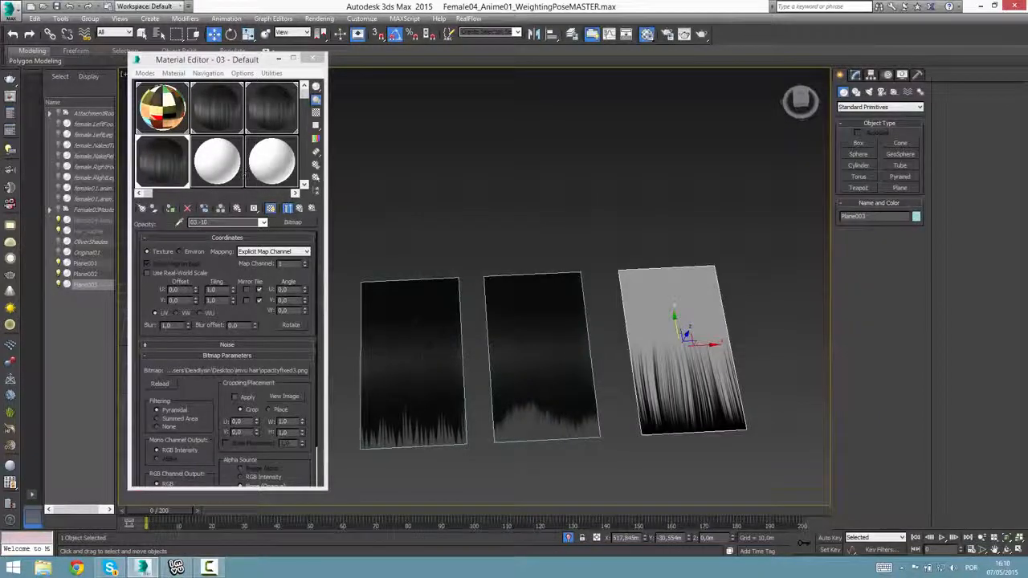
click(299, 209)
click(272, 209)
Compare the opacity-mapped tips of the three hair planes, selecting each plane in turn.
scroll(482, 372, up, 2)
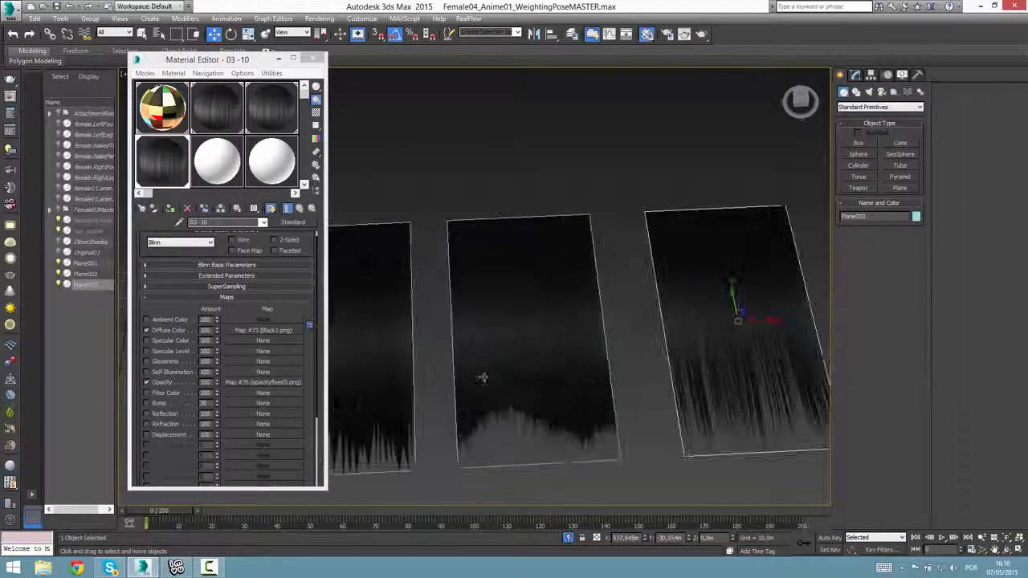
scroll(483, 361, down, 2)
click(521, 352)
click(520, 351)
click(664, 361)
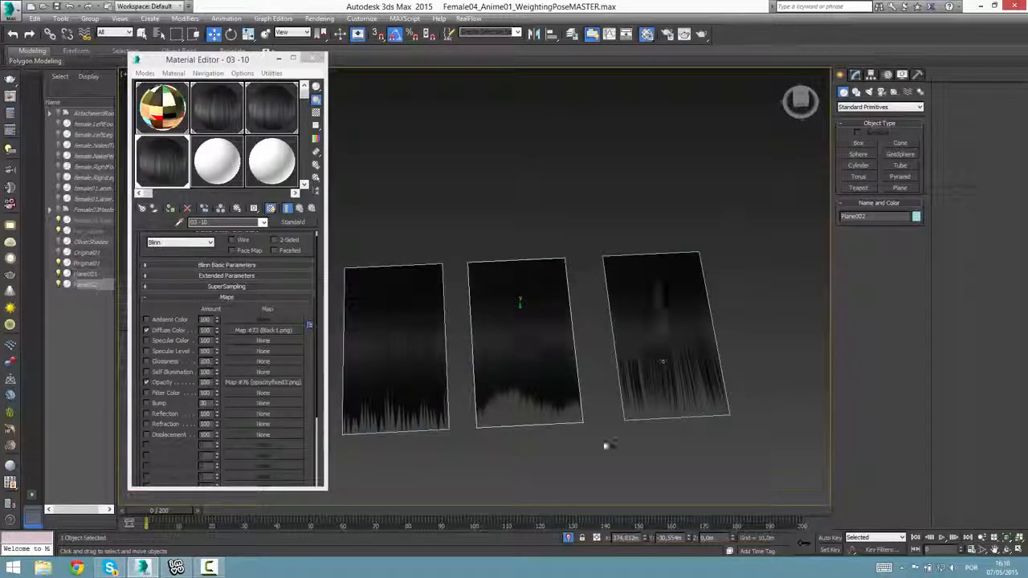
middle_drag(620, 404, 525, 408)
scroll(525, 408, up, 2)
scroll(525, 404, down, 3)
middle_drag(441, 394, 520, 369)
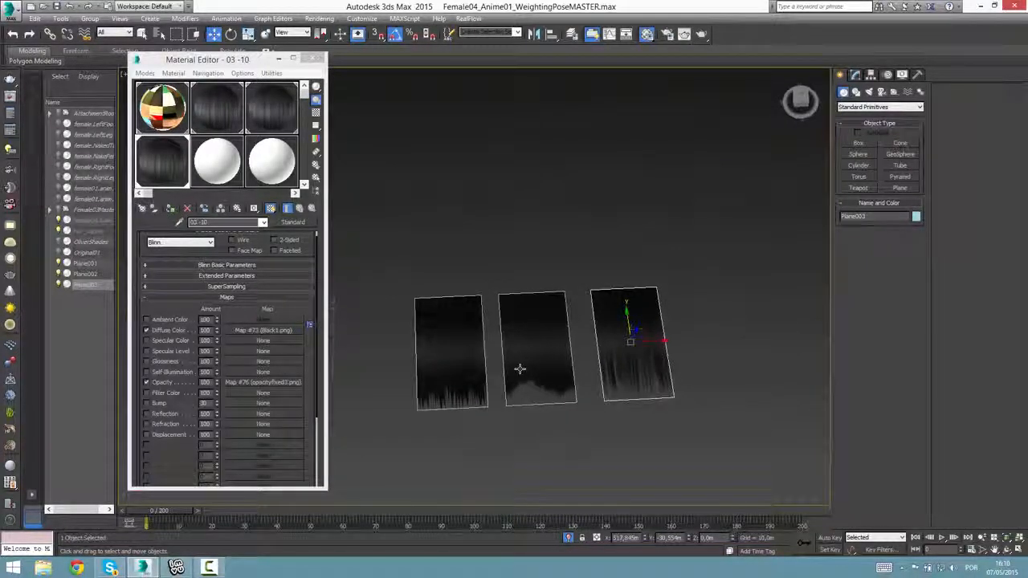
click(521, 368)
click(423, 381)
click(630, 353)
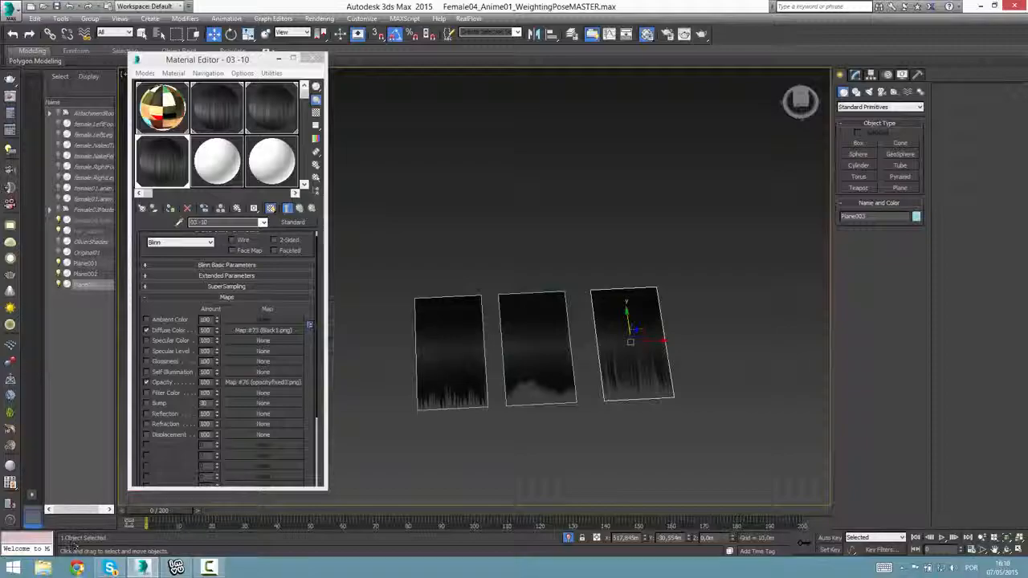
Switch to Chrome and search Google for "hair style", showing the image results.
click(76, 567)
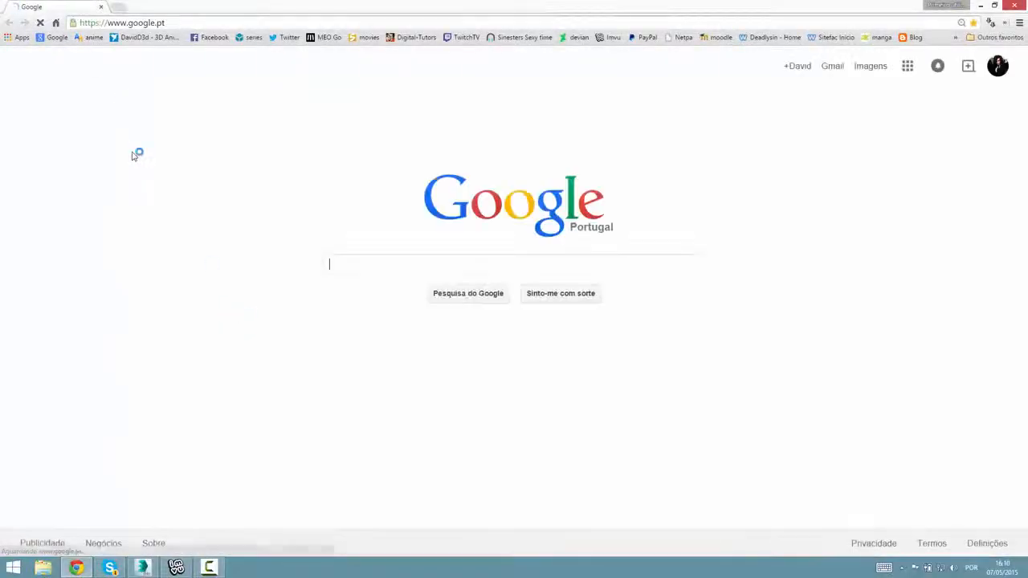
text(hair)
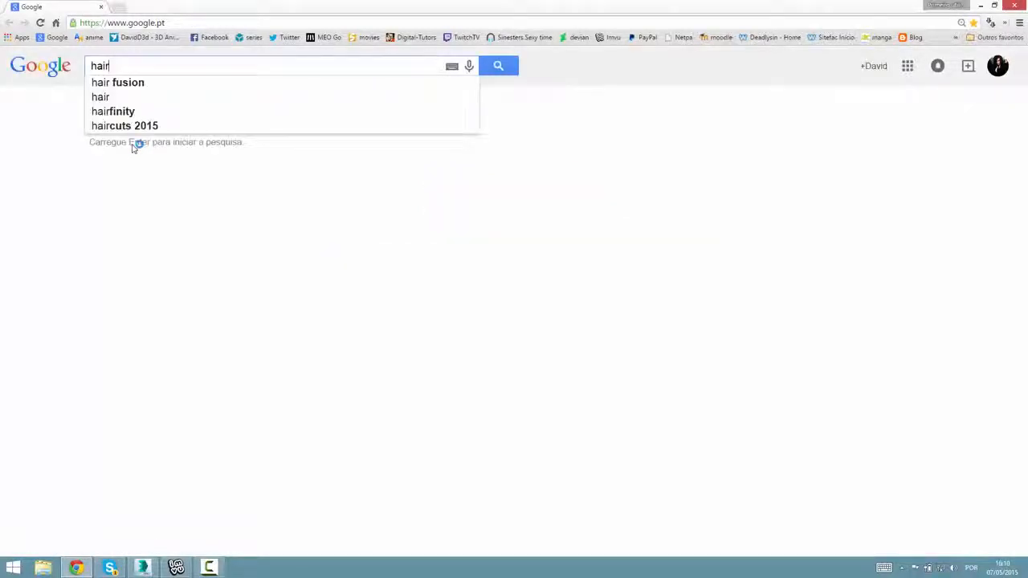
text( style)
key(Return)
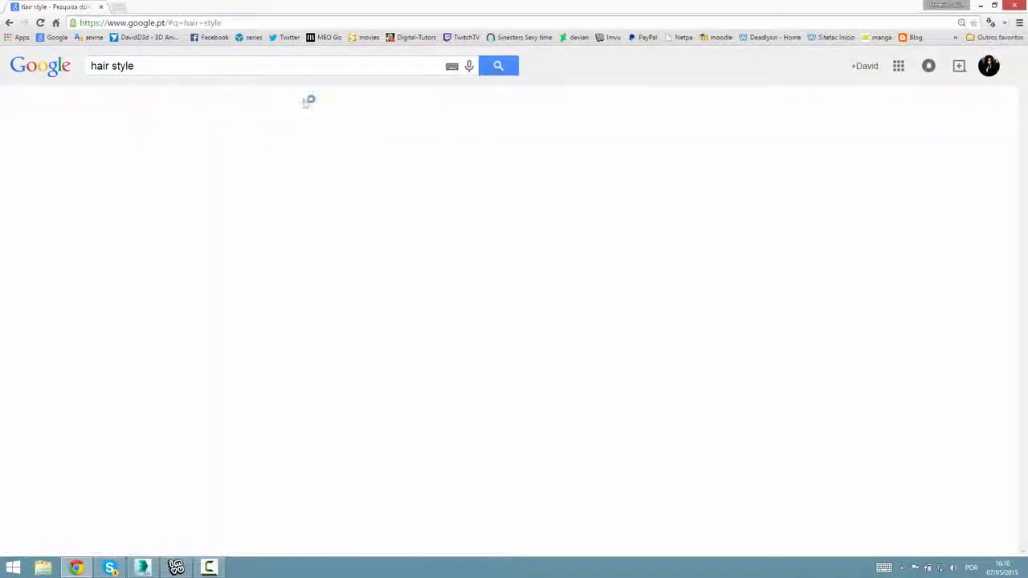
click(145, 116)
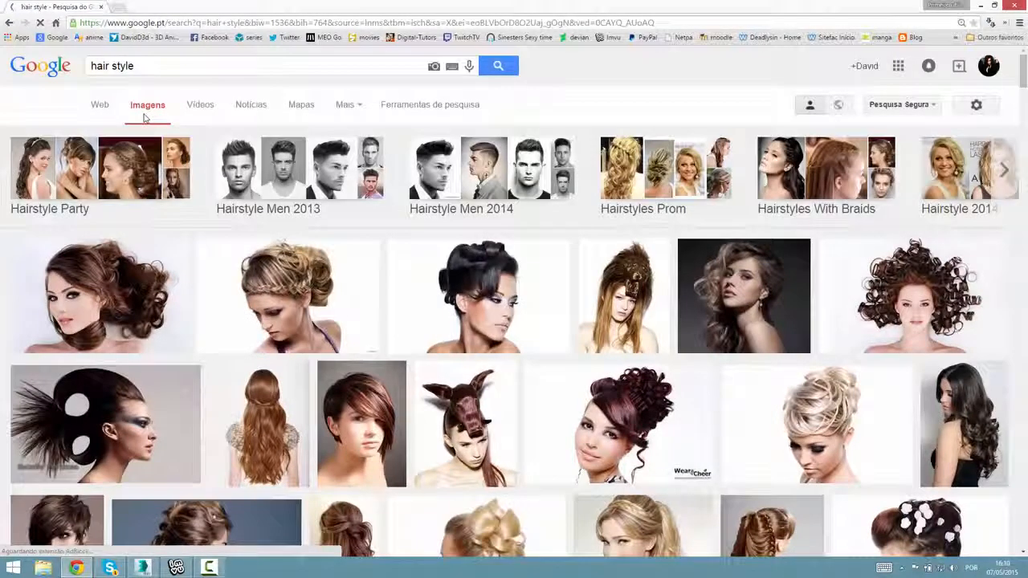
Browse the hair style images for reference on different hair shapes and tip endings.
scroll(184, 168, down, 2)
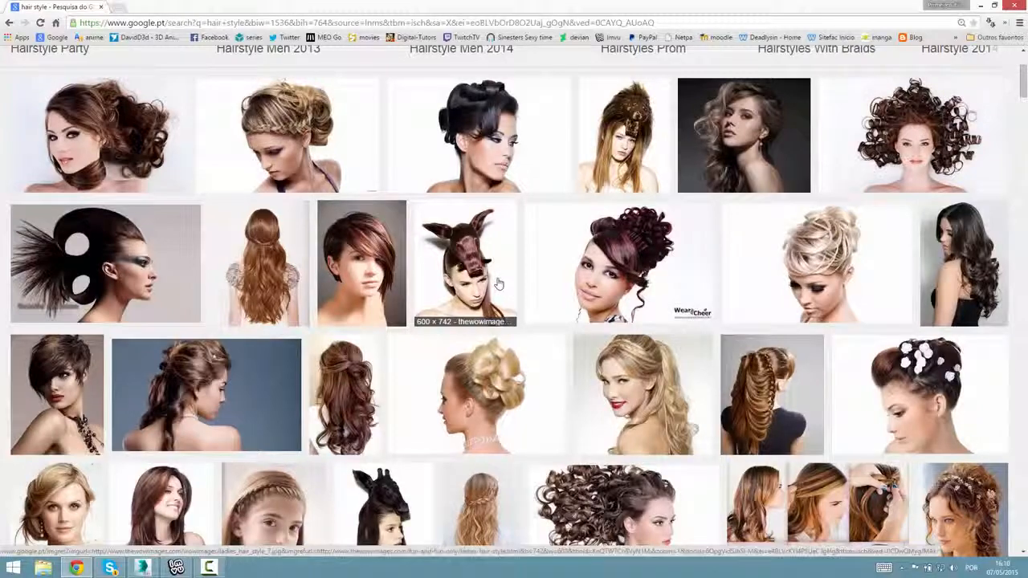
scroll(490, 286, down, 2)
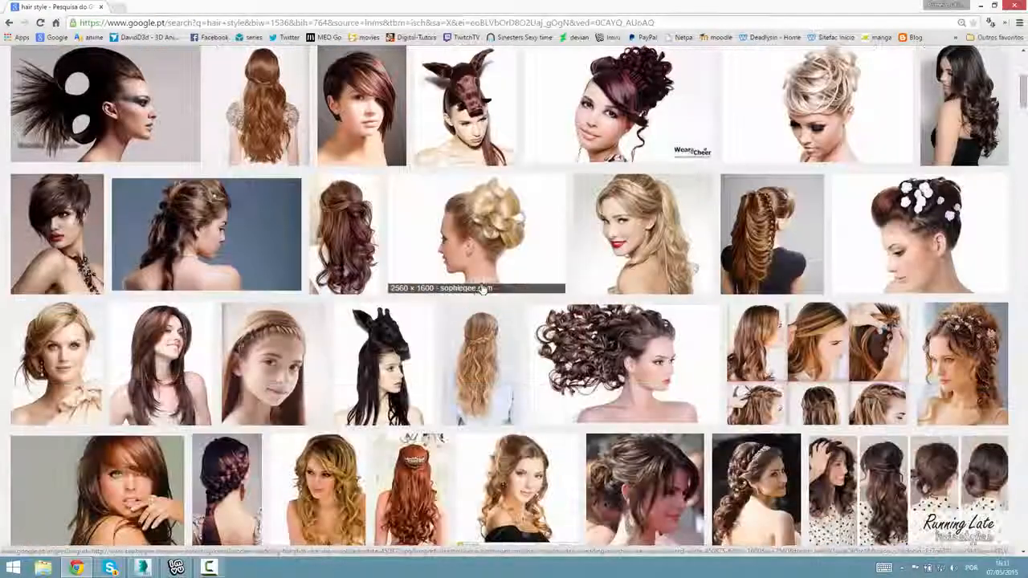
scroll(354, 149, down, 3)
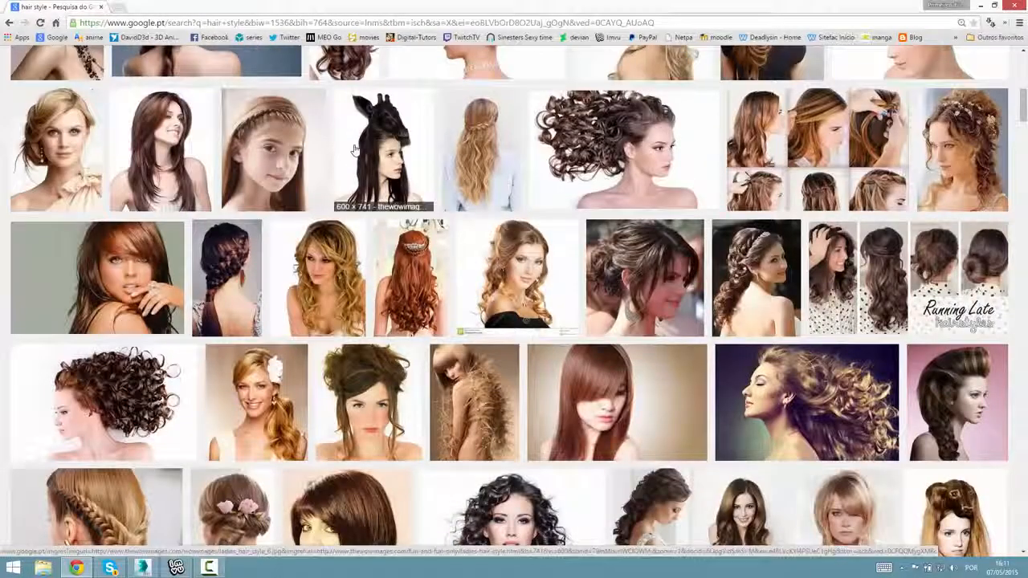
scroll(388, 196, down, 5)
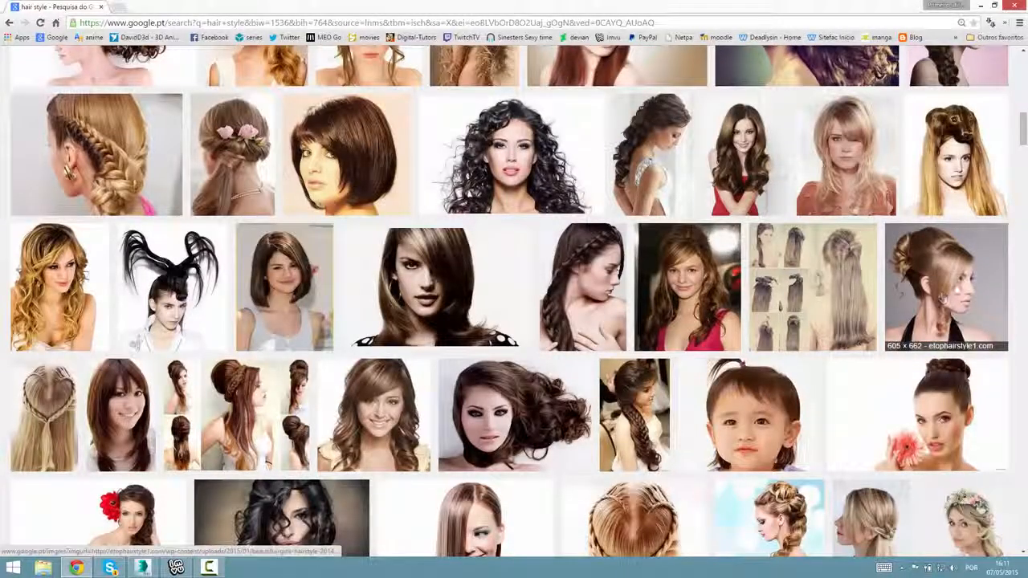
scroll(949, 297, down, 7)
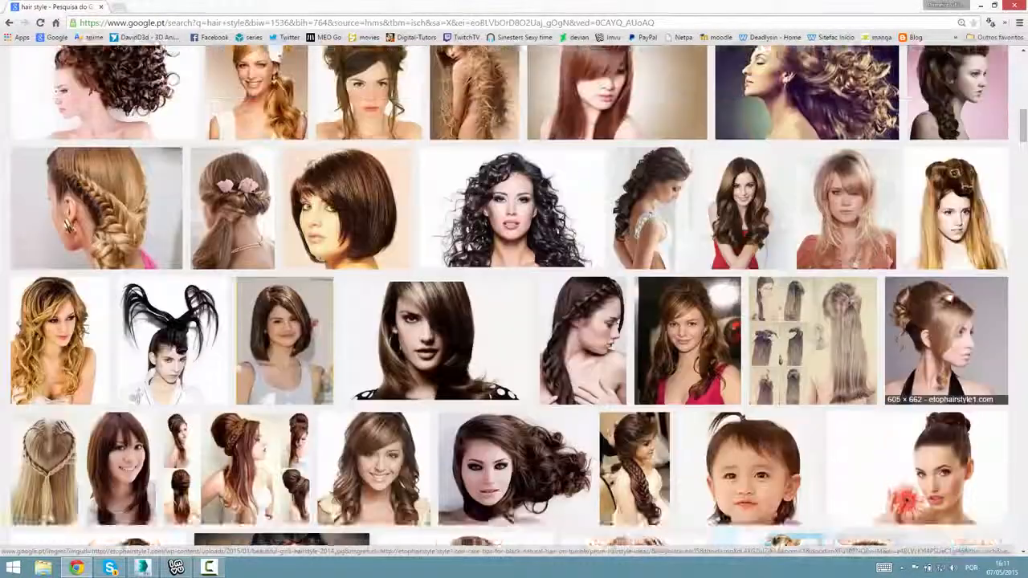
scroll(409, 229, up, 1)
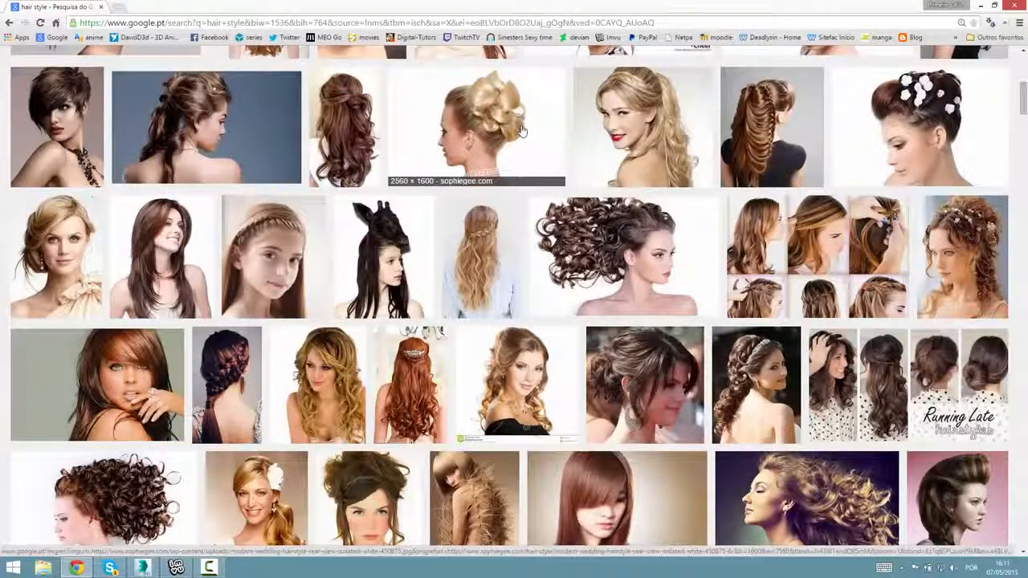
scroll(521, 132, up, 4)
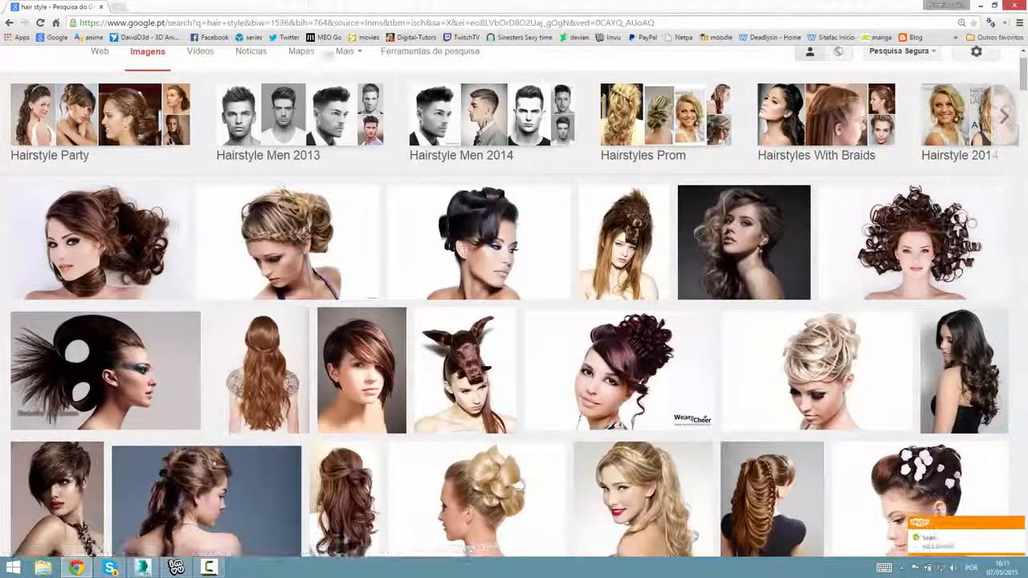
Return to 3ds Max and select all three hair planes together to view them as one set.
click(143, 568)
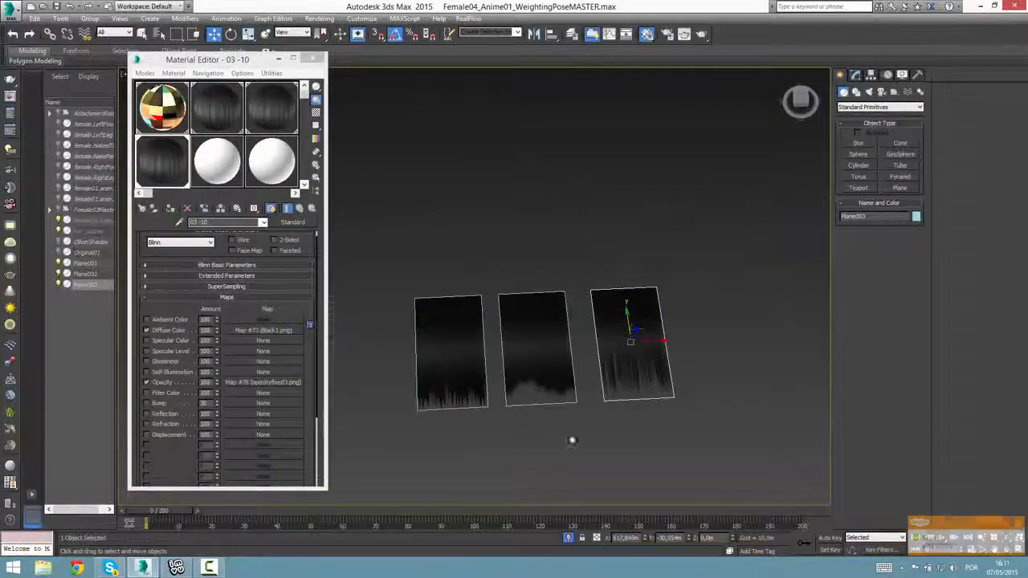
scroll(526, 442, up, 4)
scroll(530, 378, down, 3)
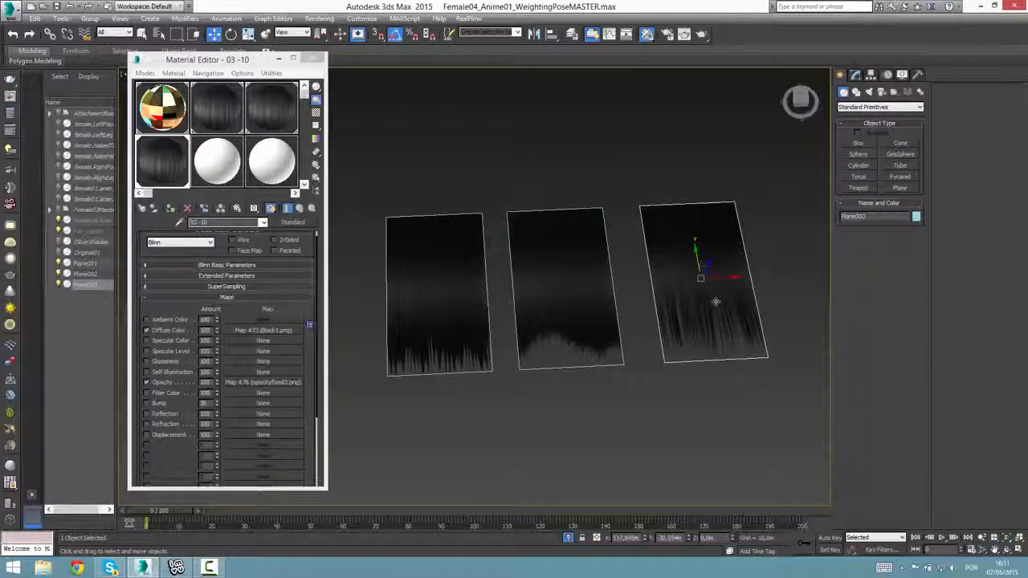
click(492, 259)
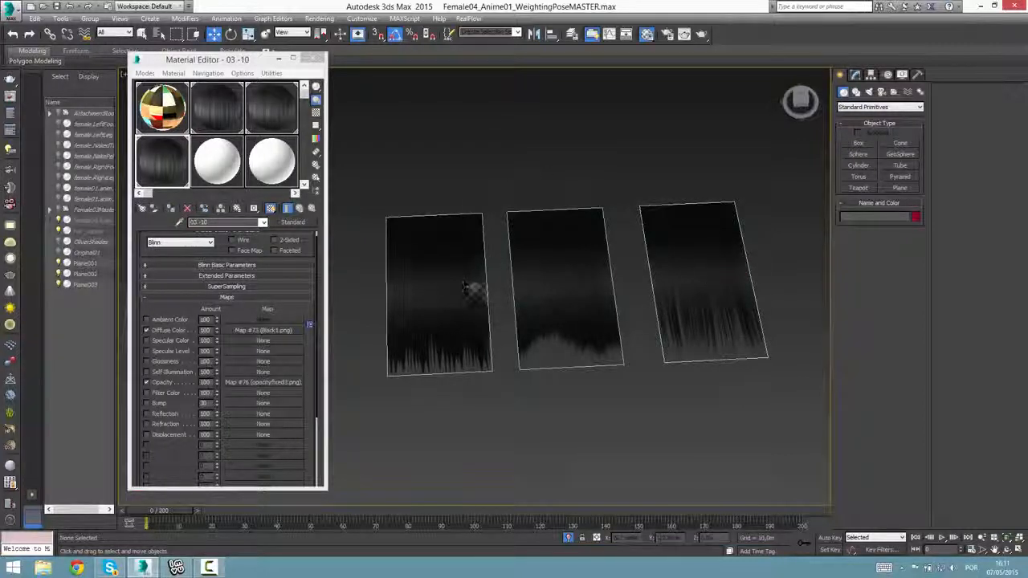
key(ctrl+a)
click(703, 151)
drag(703, 151, 457, 449)
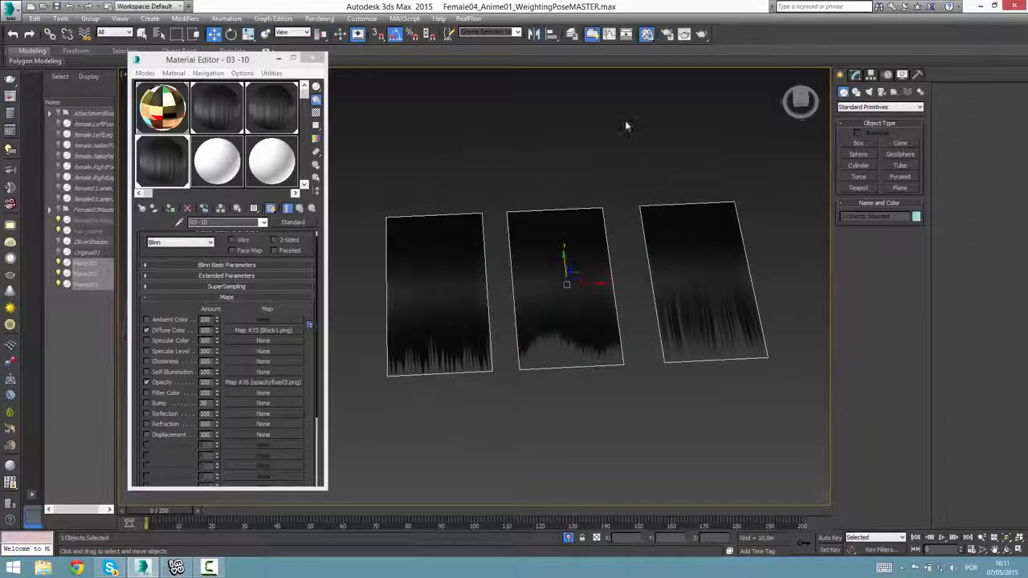
drag(705, 132, 351, 444)
click(442, 464)
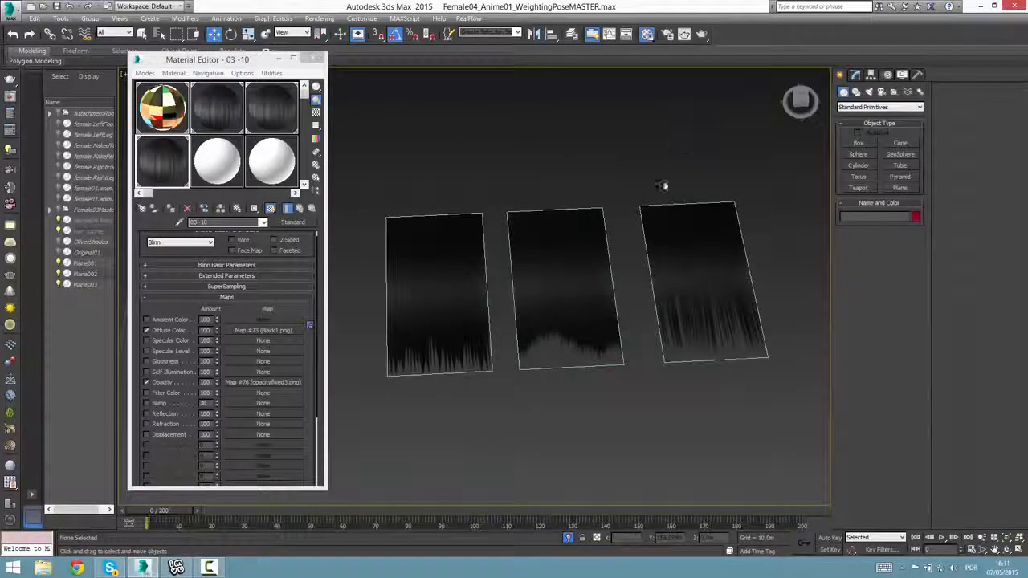
drag(665, 185, 444, 448)
click(443, 447)
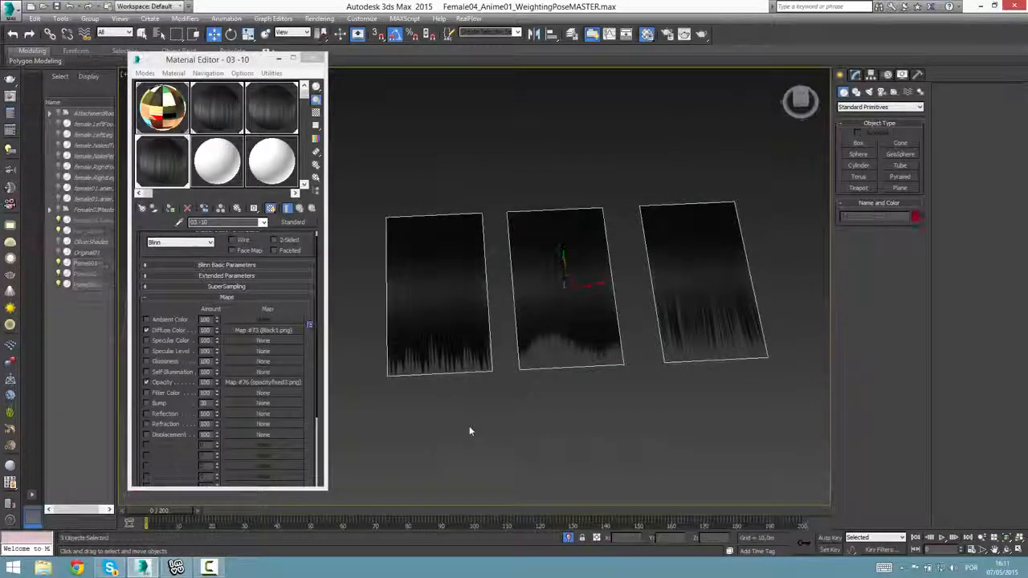
Select the middle, third and first hair planes individually to tell their tip styles apart.
click(692, 309)
click(583, 326)
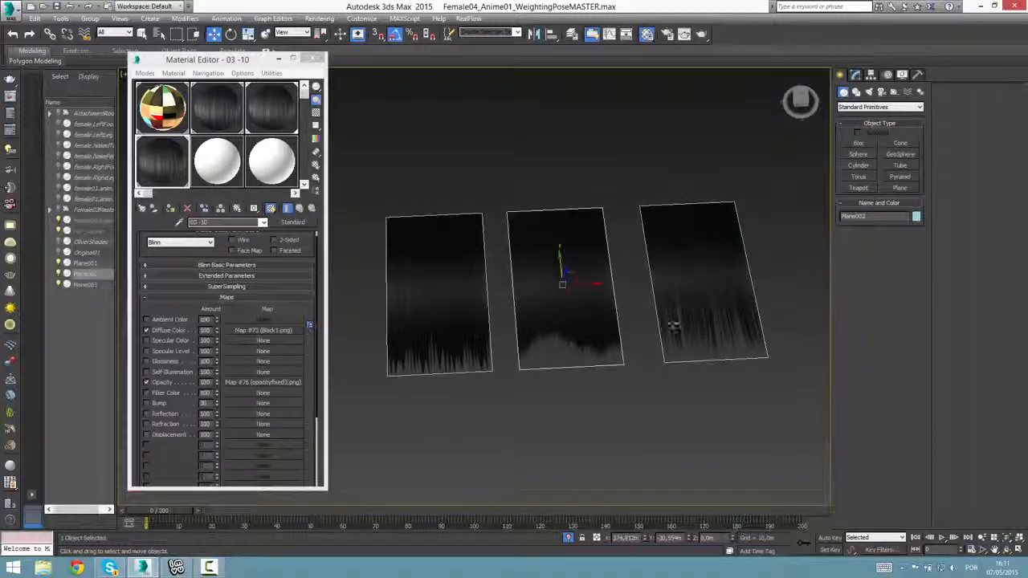
click(579, 338)
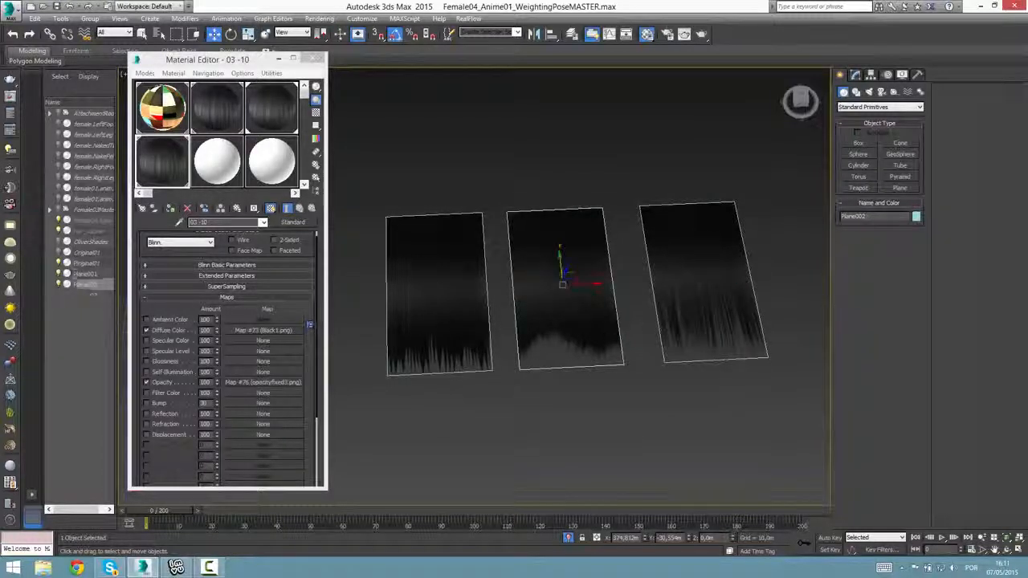
click(677, 299)
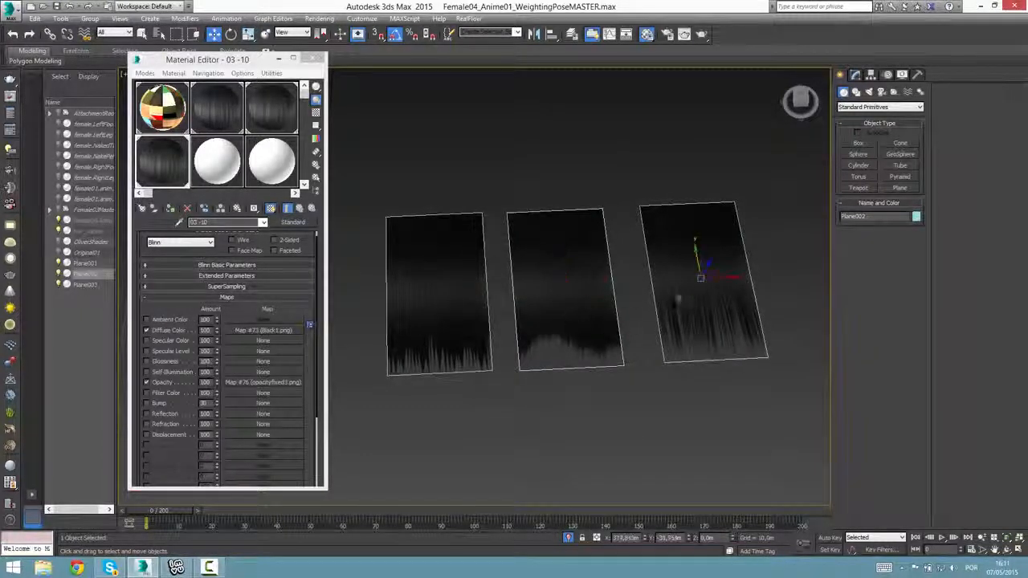
click(465, 336)
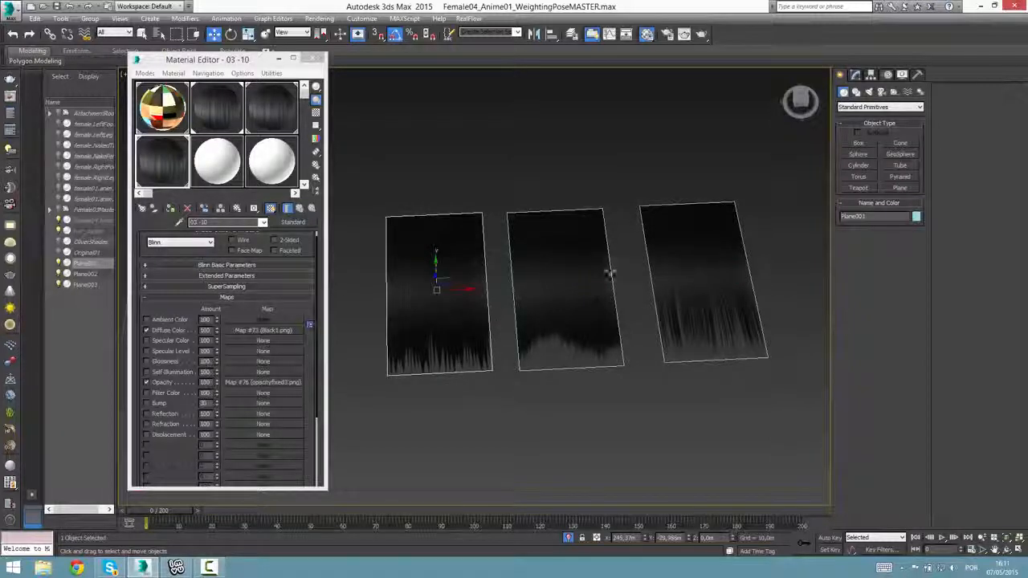
Examine the middle plane's wavy tip up close against the spiky and stranded tips beside it.
scroll(533, 238, up, 6)
scroll(532, 241, down, 3)
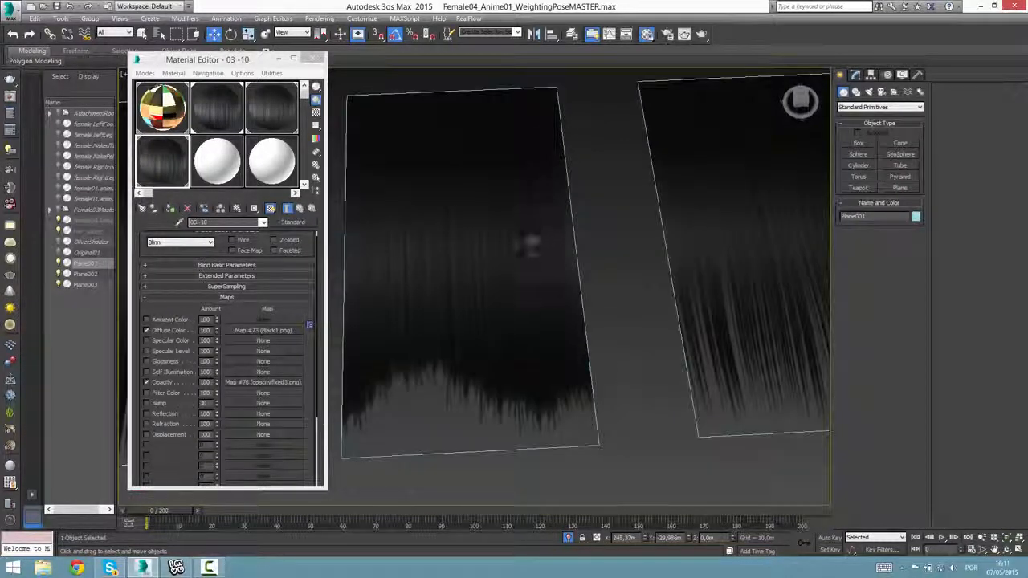
scroll(530, 241, down, 3)
scroll(584, 291, up, 2)
click(418, 333)
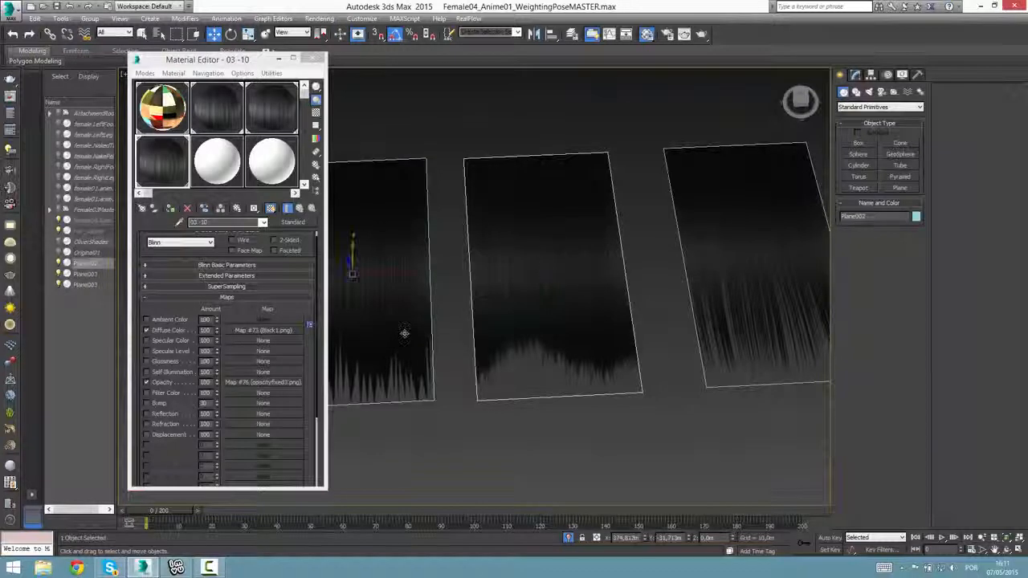
middle_drag(417, 333, 418, 362)
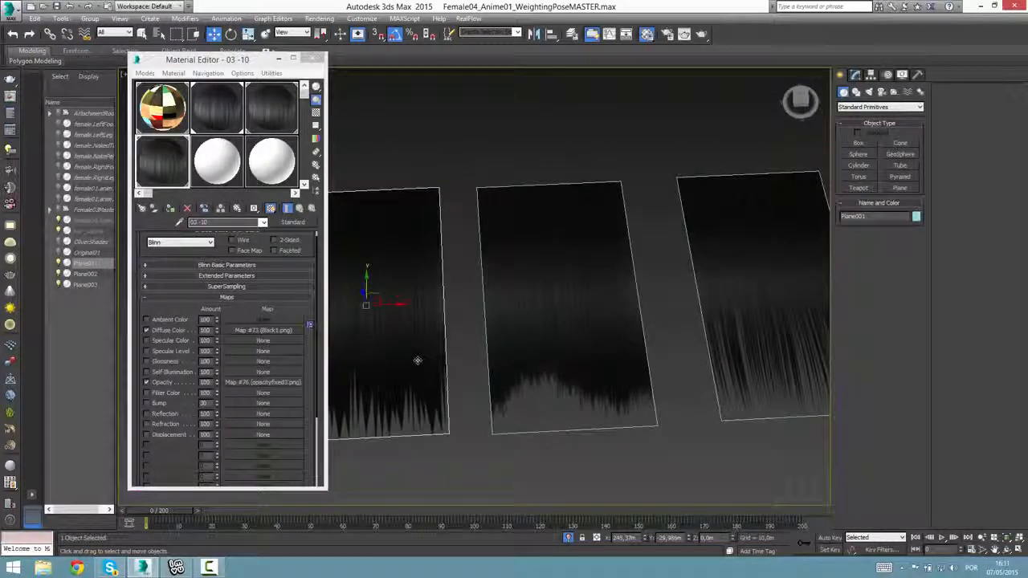
scroll(417, 361, down, 3)
click(521, 341)
click(619, 330)
click(531, 345)
click(430, 357)
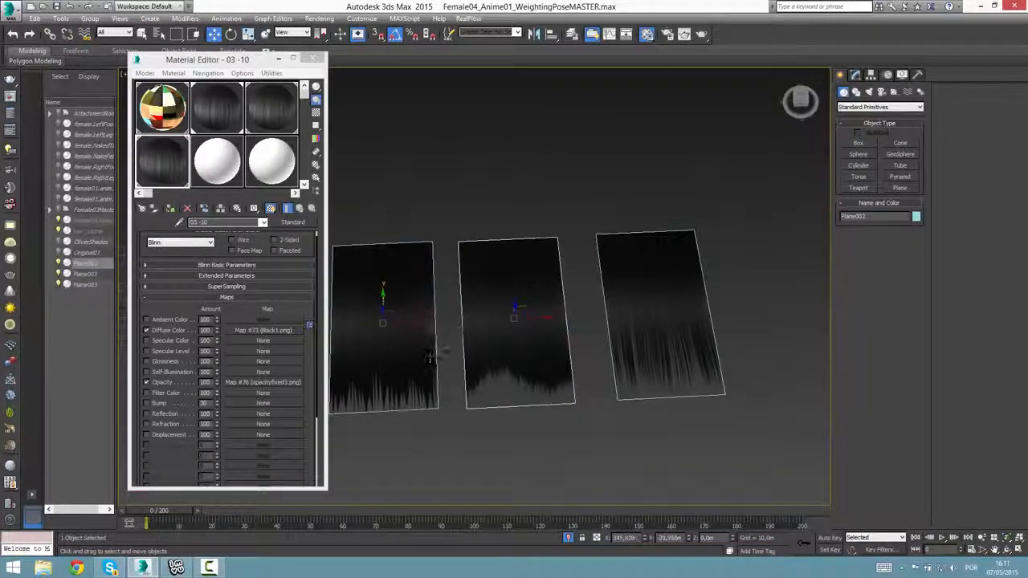
Inspect each hair plane's texture and transparent ends close up, from the first plane to the third and back.
click(430, 357)
middle_drag(429, 357, 493, 338)
scroll(493, 337, up, 4)
scroll(493, 337, down, 4)
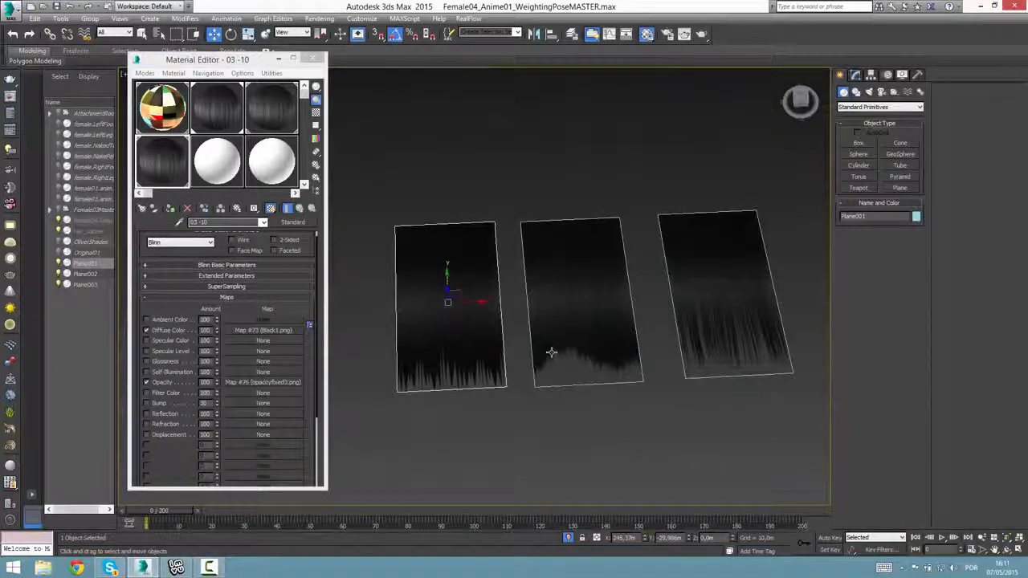
click(552, 353)
scroll(637, 378, up, 3)
middle_drag(723, 380, 620, 439)
click(674, 329)
middle_drag(584, 354, 479, 418)
scroll(479, 418, down, 3)
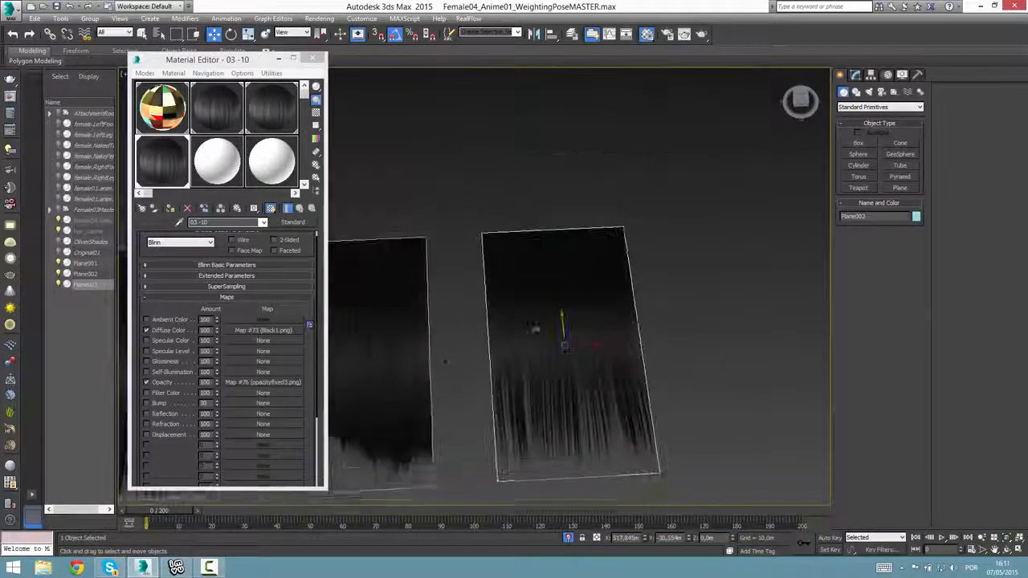
middle_drag(537, 328, 650, 289)
click(442, 359)
scroll(442, 358, down, 3)
middle_drag(443, 358, 507, 334)
scroll(425, 333, up, 3)
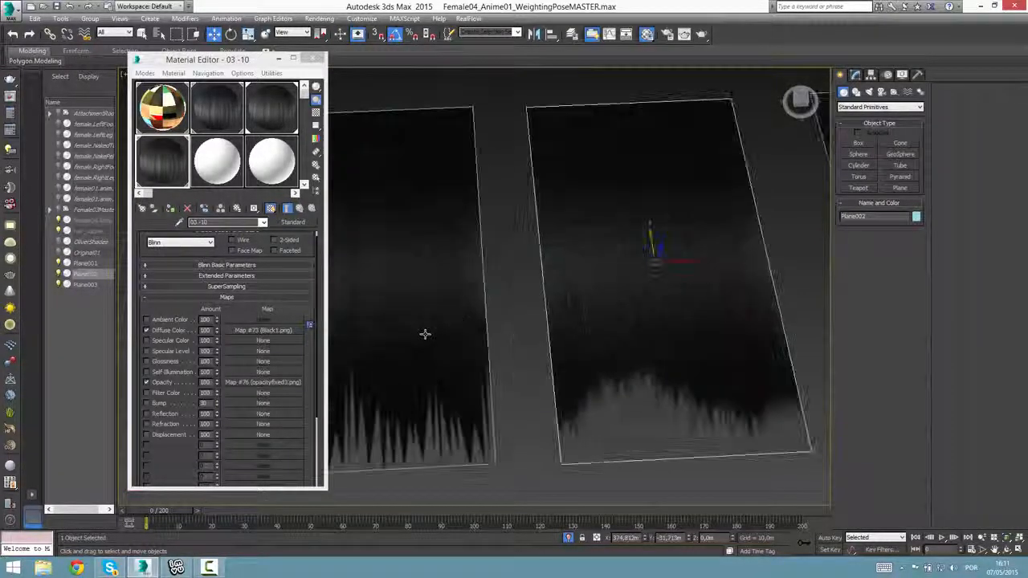
Compare the spiky, wavy and stranded tips of the three hair planes from near and far, with the first plane selected.
scroll(425, 333, down, 3)
click(424, 333)
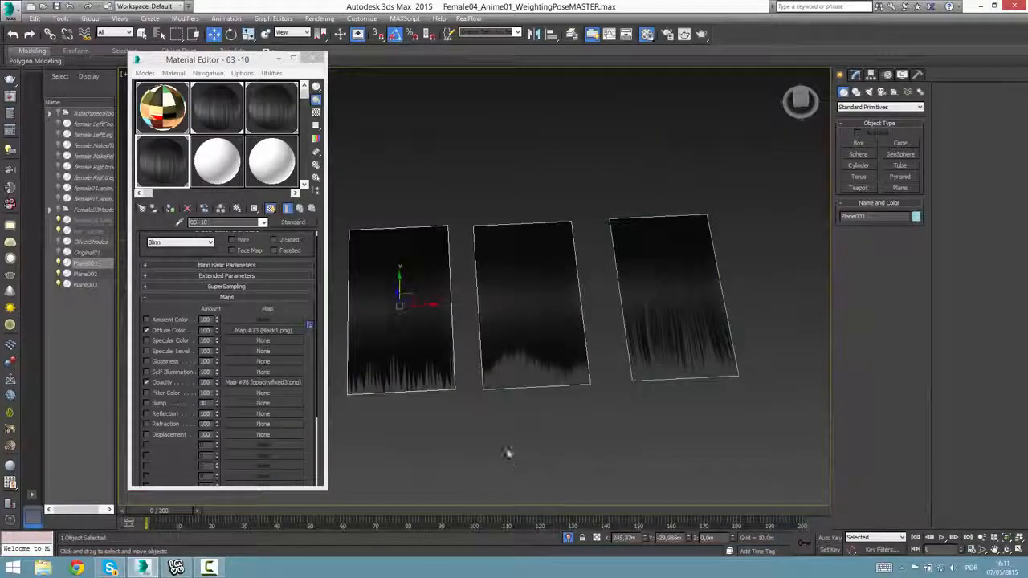
middle_drag(546, 423, 590, 418)
scroll(574, 443, up, 2)
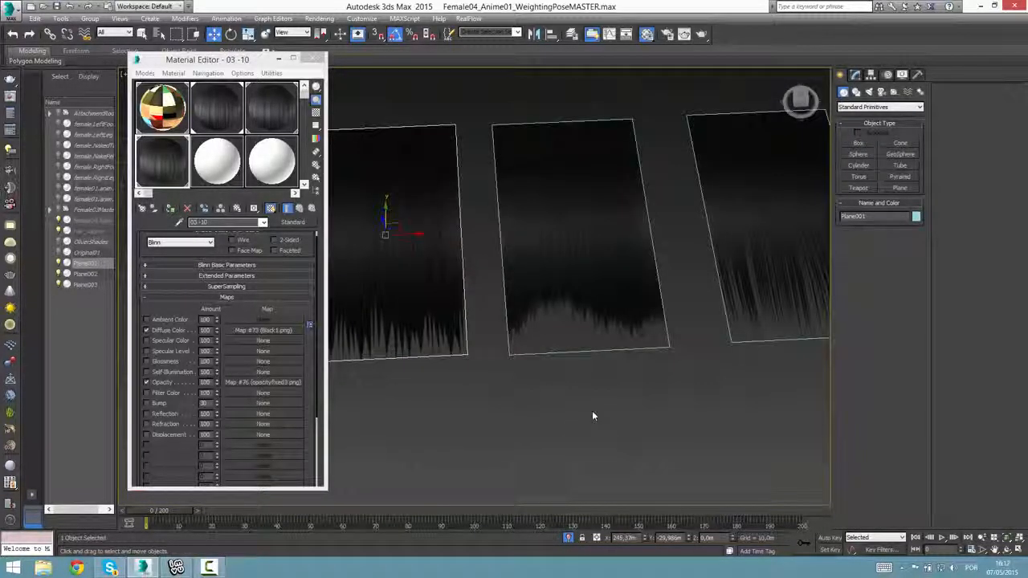
scroll(584, 358, down, 3)
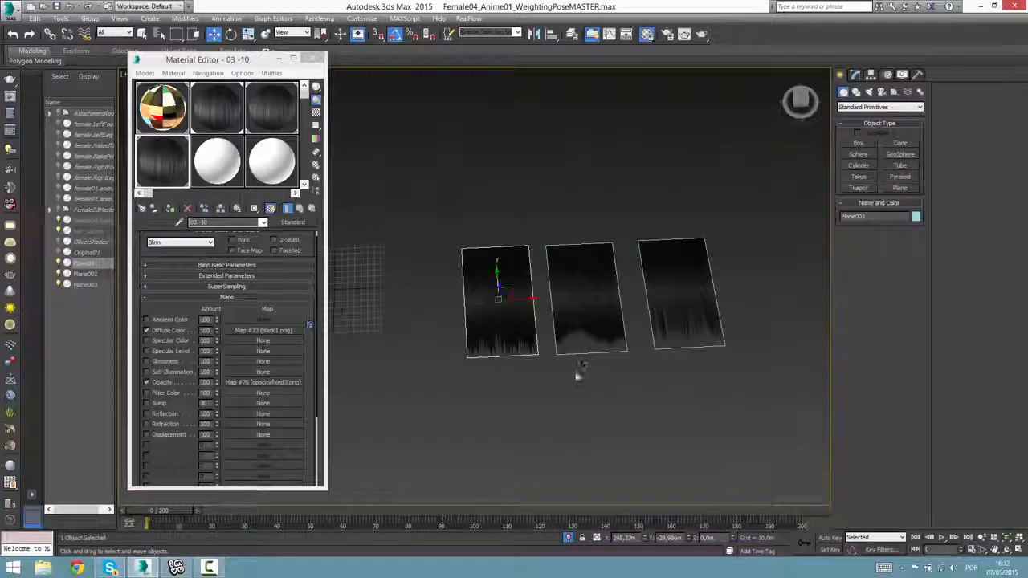
alt+middle_drag(533, 409, 545, 443)
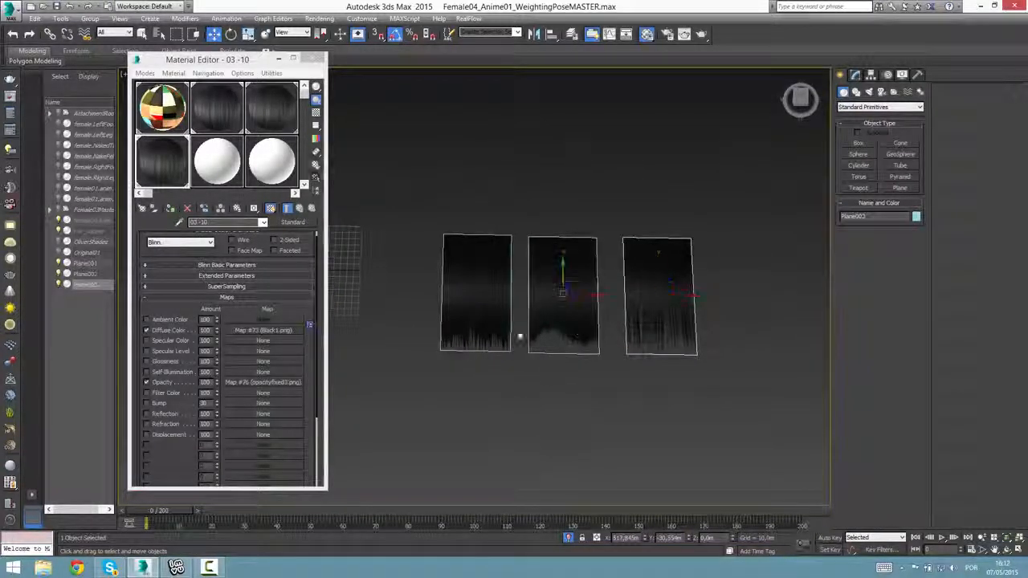
scroll(531, 323, up, 5)
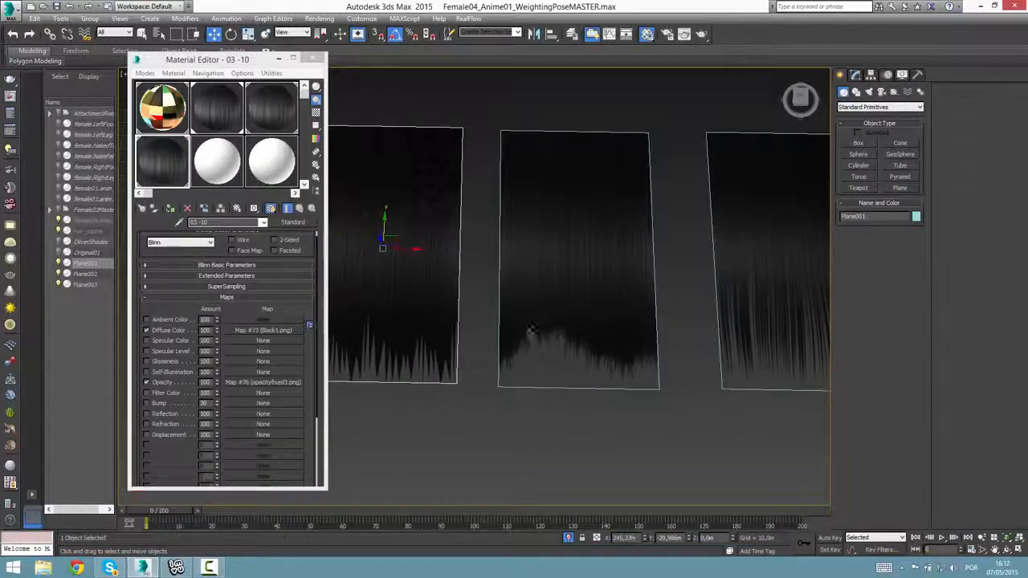
scroll(579, 386, down, 3)
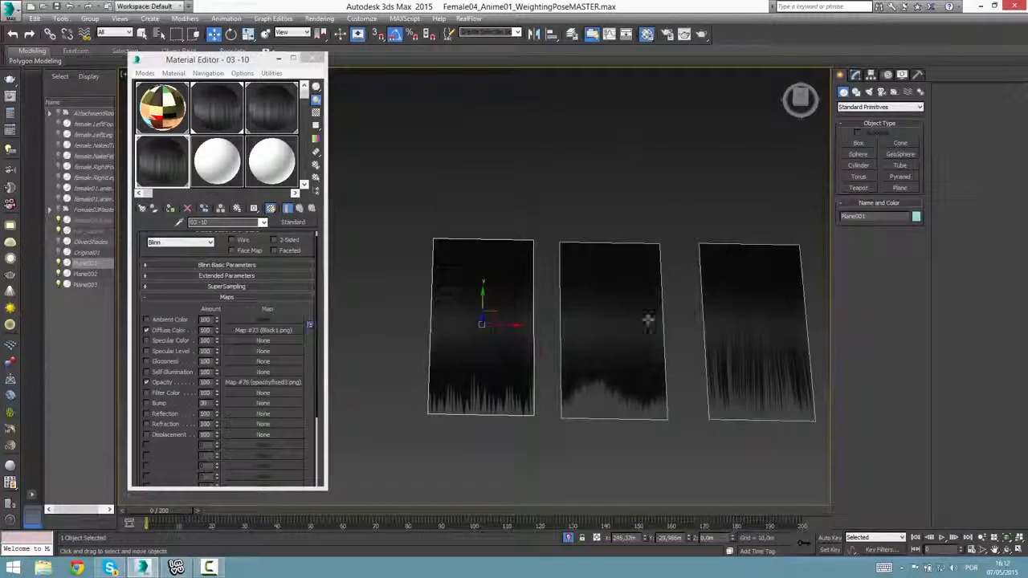
Try stretching the first hair plane's parameters to a length of about 949.5 m and a width of about 445 m.
click(856, 74)
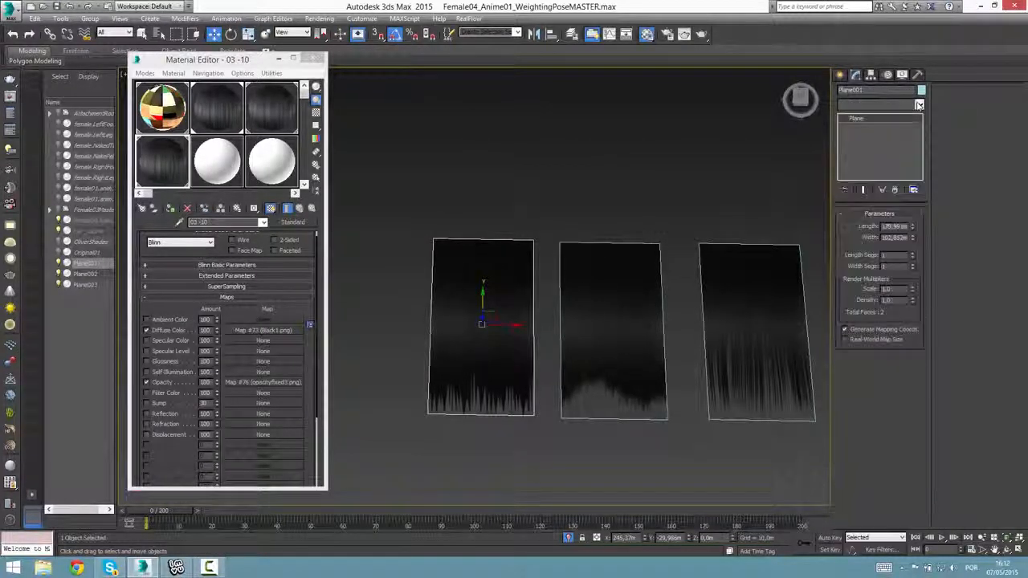
drag(913, 228, 912, 202)
scroll(485, 377, up, 3)
scroll(585, 317, down, 4)
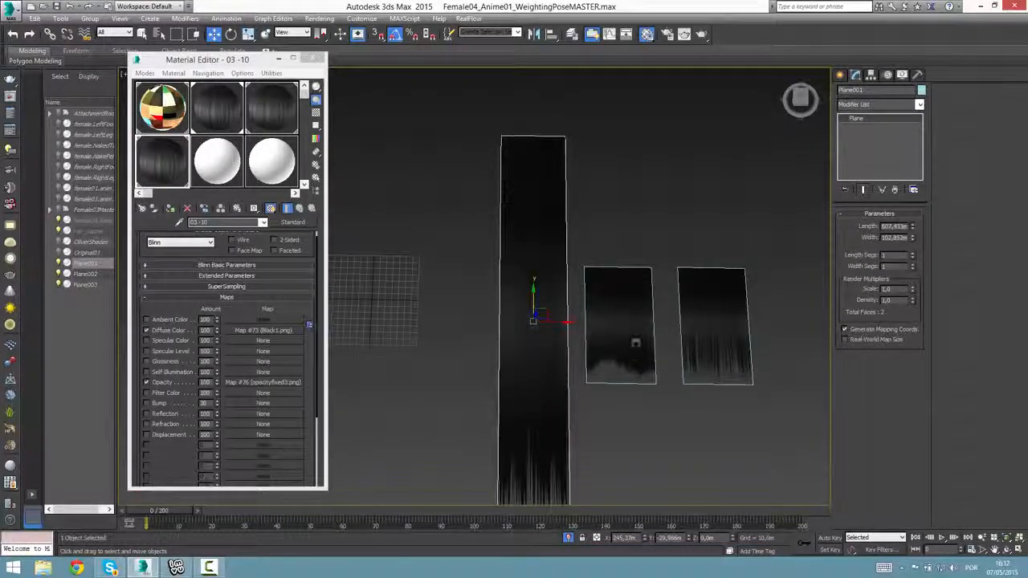
middle_drag(635, 345, 631, 277)
scroll(530, 448, down, 3)
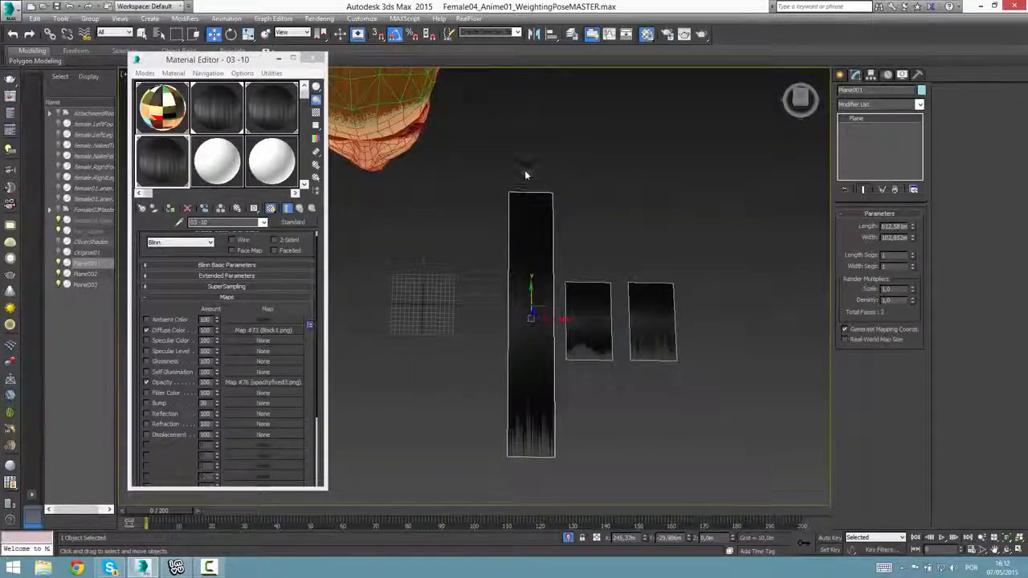
drag(913, 227, 888, 158)
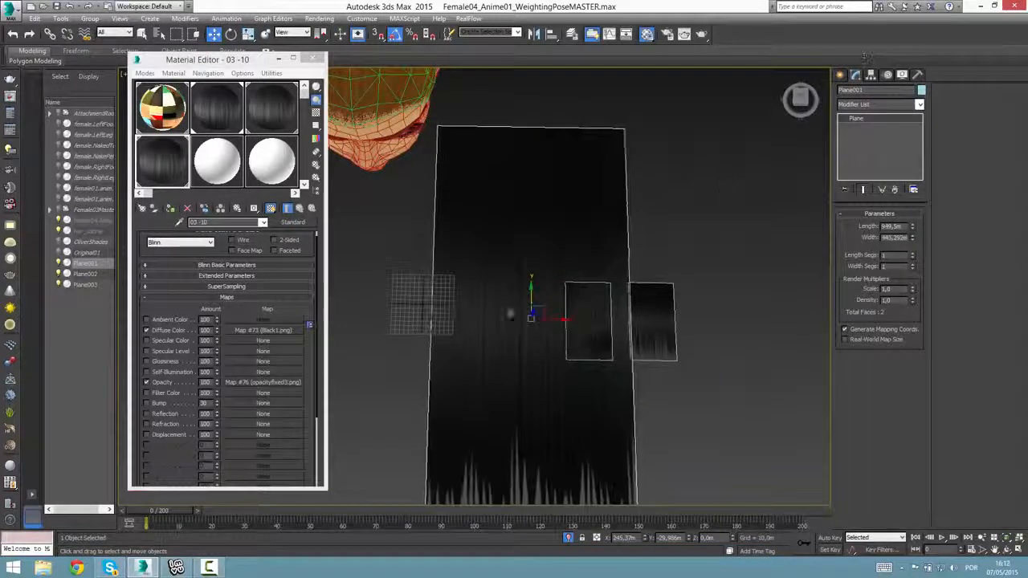
middle_drag(511, 314, 498, 228)
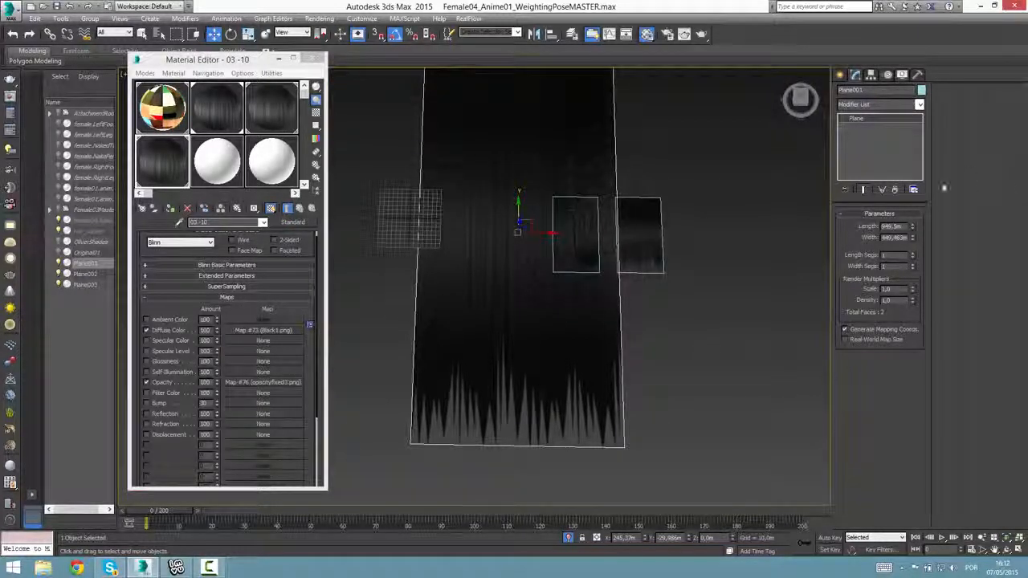
Reduce the first hair plane to a narrow strip about 227.9 m long and 42 m wide.
drag(912, 238, 913, 281)
scroll(533, 313, up, 5)
middle_drag(532, 263, 544, 424)
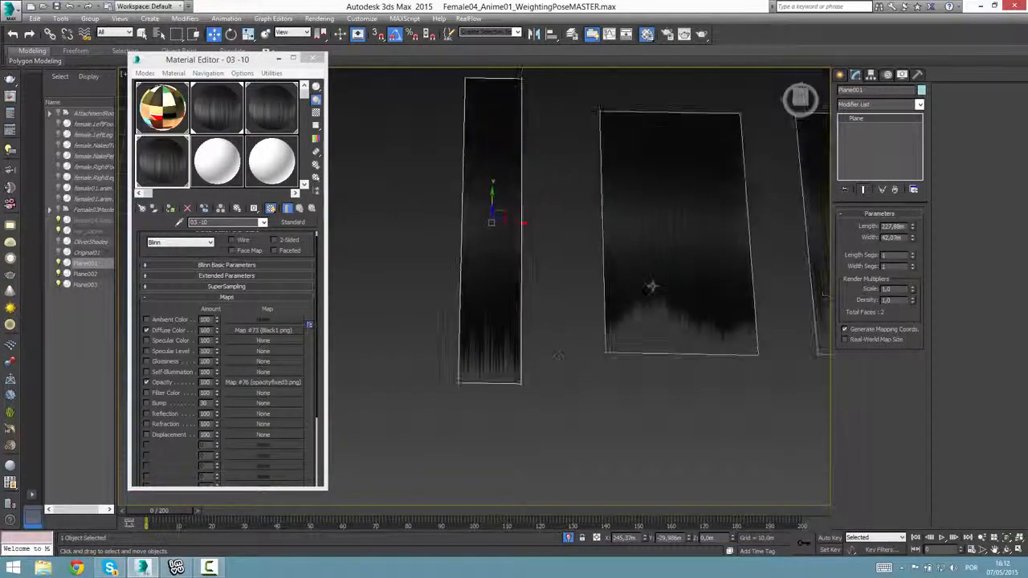
Select the middle, wavy-tipped hair plane and adjust its length and width to make it somewhat longer and narrower.
click(652, 286)
middle_drag(651, 287, 530, 343)
drag(913, 228, 917, 279)
drag(913, 227, 906, 161)
drag(913, 237, 907, 185)
scroll(452, 337, down, 5)
Copy the third, stranded-tip hair plane along the X axis and place the copy beside the original.
click(566, 315)
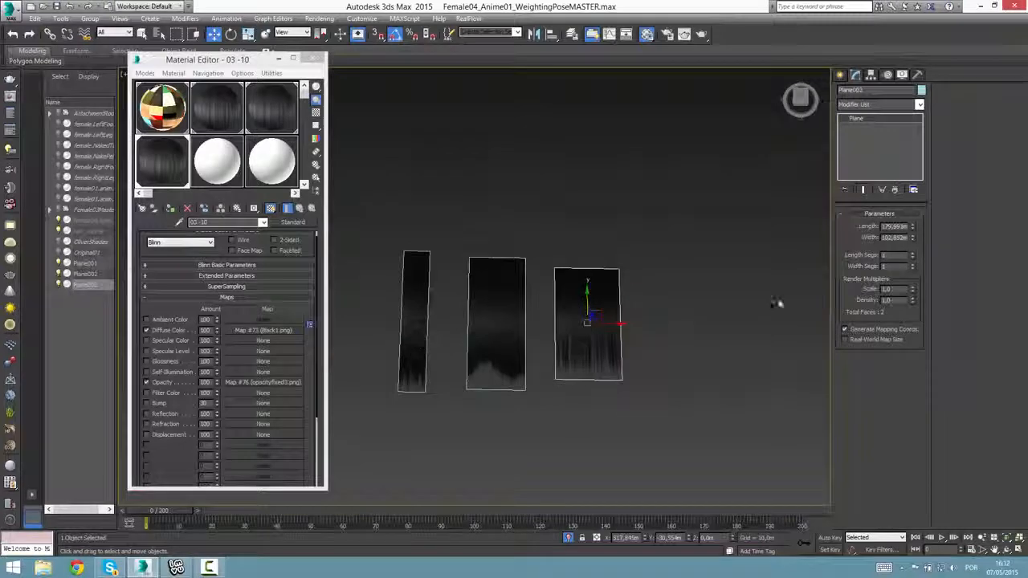
shift+drag(616, 312, 712, 314)
click(506, 328)
middle_drag(666, 364, 590, 367)
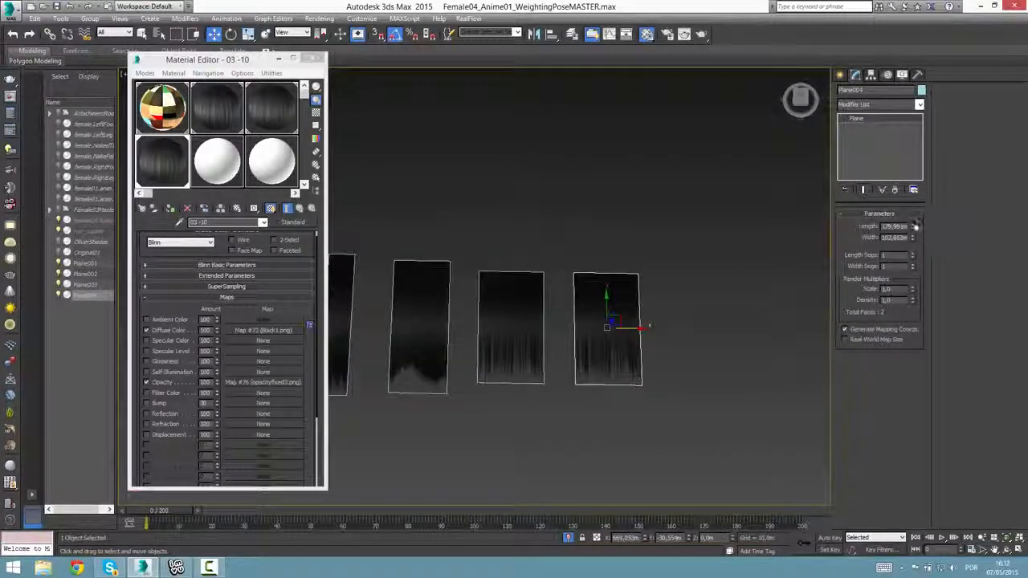
Resize the copied stranded-tip plane to about 183.6 m long and 39.1 m wide.
drag(913, 226, 913, 264)
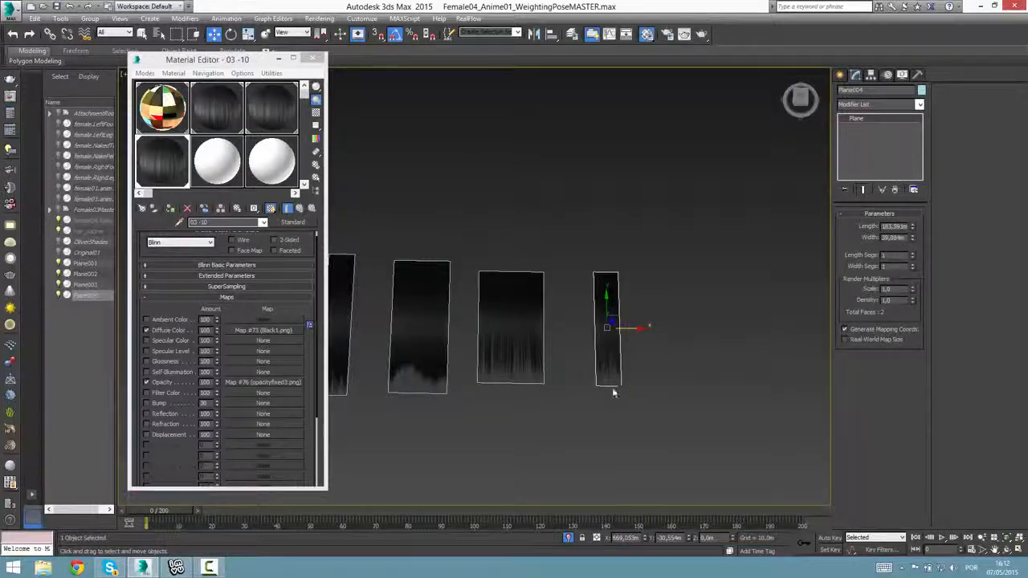
scroll(613, 389, up, 3)
middle_drag(558, 370, 555, 381)
scroll(555, 380, up, 3)
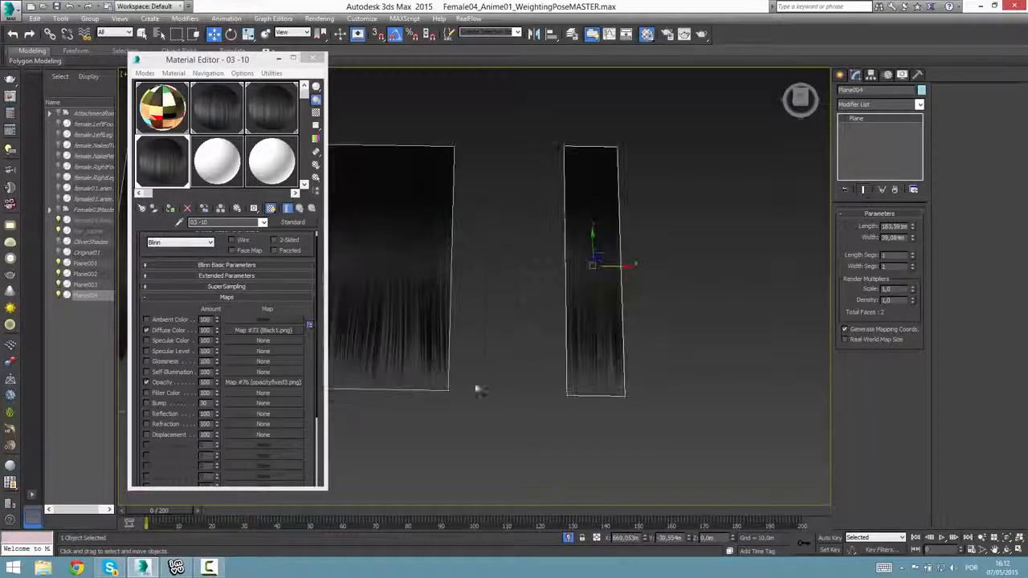
middle_drag(478, 387, 685, 409)
scroll(685, 409, down, 3)
scroll(564, 442, down, 3)
scroll(564, 444, down, 2)
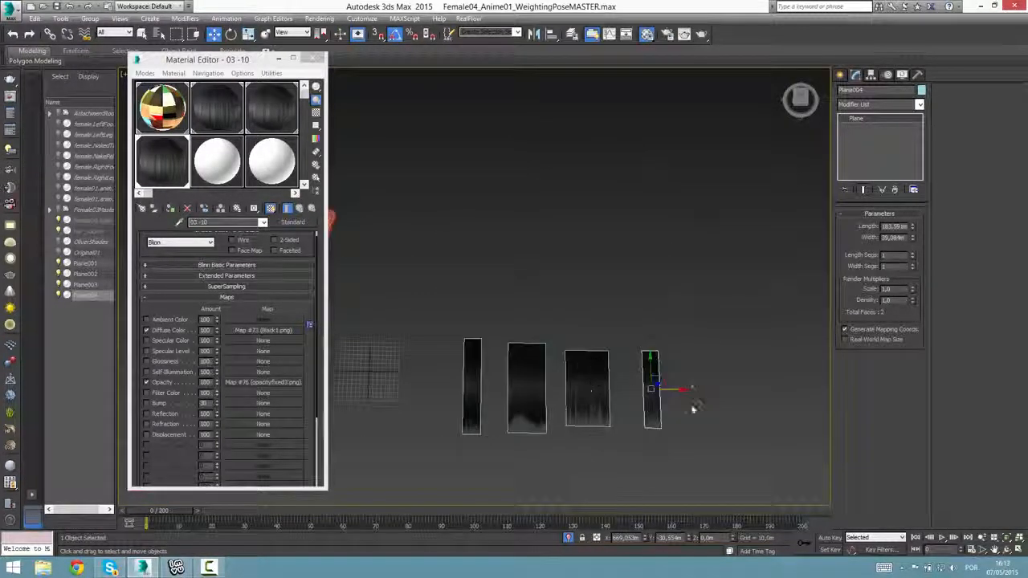
Move the narrow copied plane along the X axis to about 8.5 m, so it lines up with the head.
drag(682, 385, 401, 384)
middle_drag(466, 361, 489, 353)
click(494, 356)
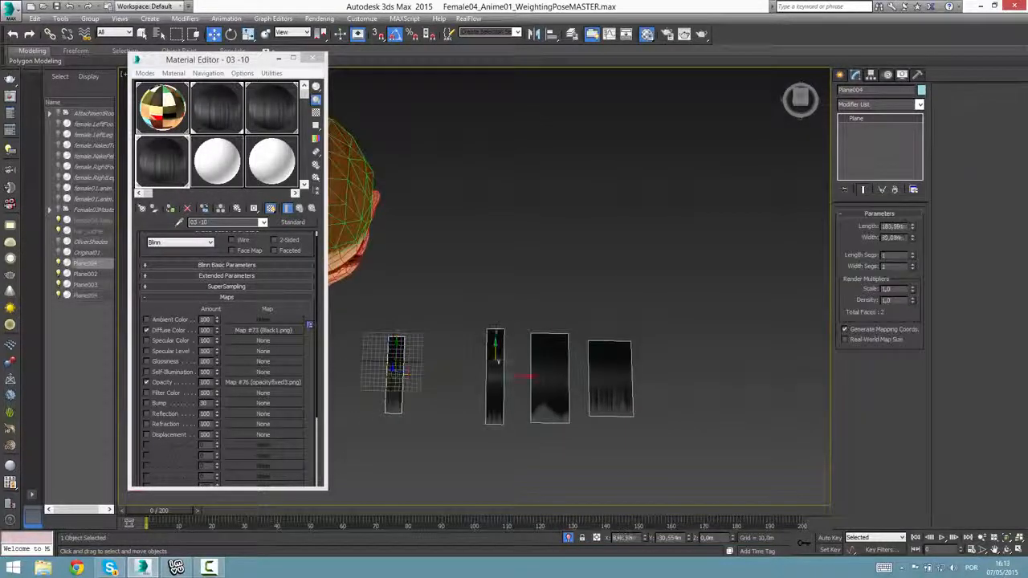
middle_drag(458, 384, 497, 383)
click(437, 391)
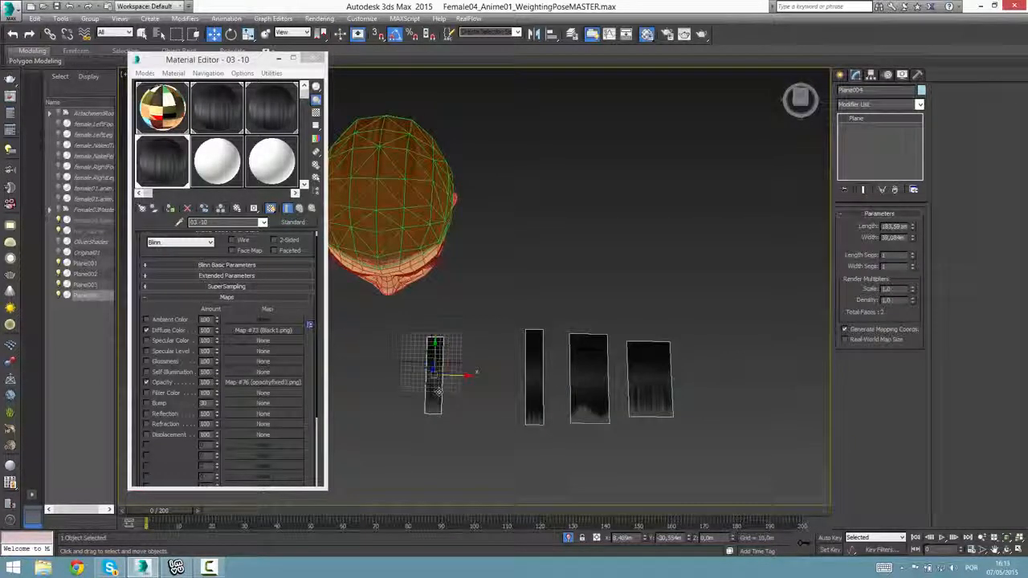
Raise the narrow plane to about 991 m on Z, move it beside the head at about 149.4 m on X, and close the Material Editor.
alt+middle_drag(448, 400, 531, 423)
scroll(469, 321, down, 3)
drag(531, 423, 548, 147)
key(z)
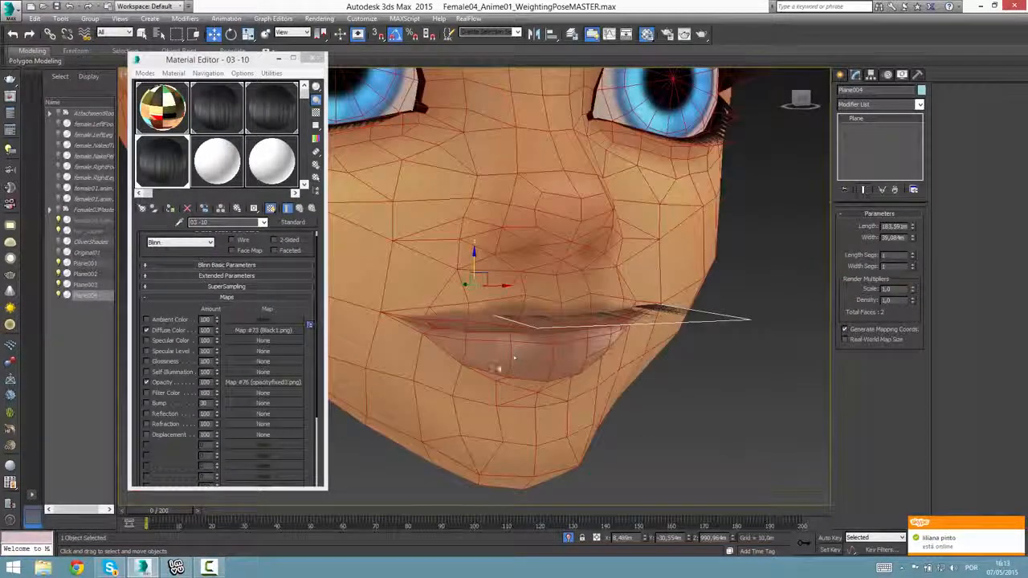
scroll(523, 366, down, 10)
drag(515, 362, 601, 363)
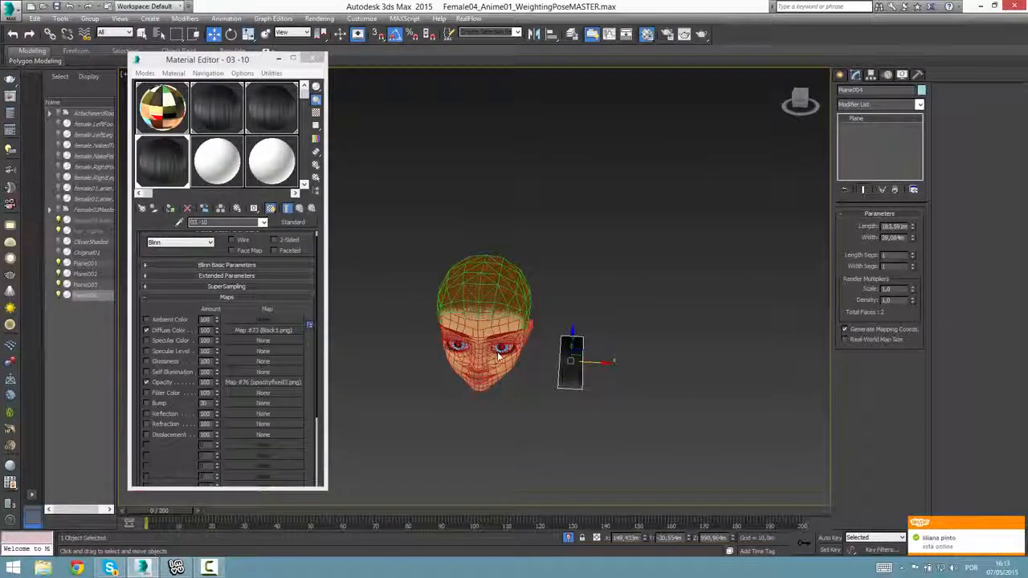
click(319, 58)
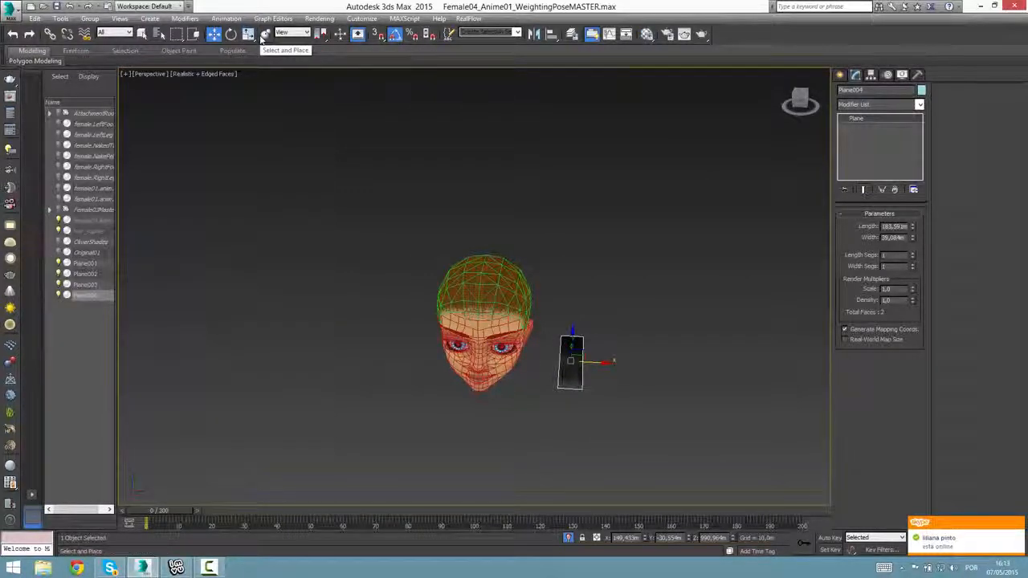
click(264, 35)
drag(566, 353, 498, 302)
right_click(498, 302)
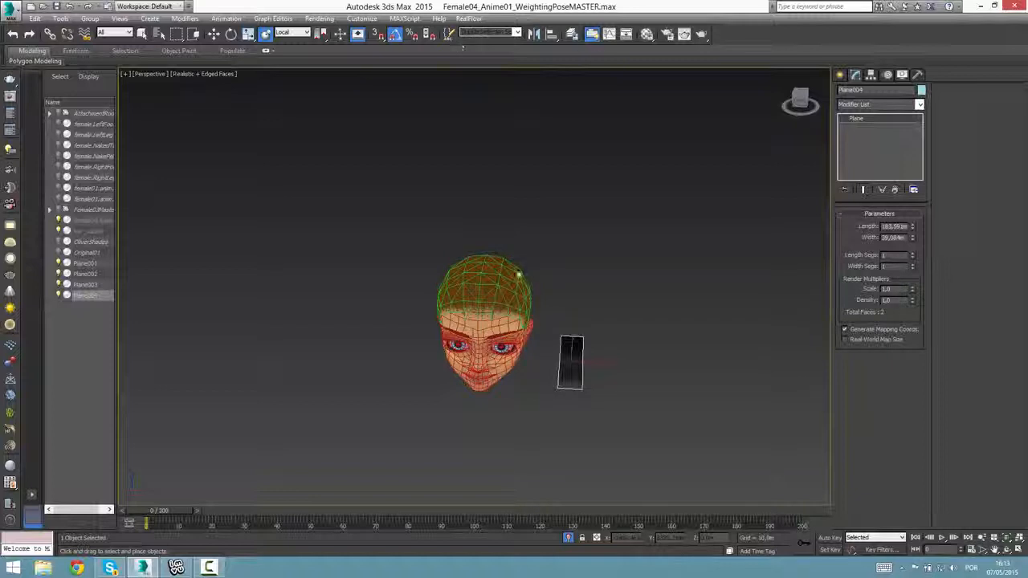
scroll(513, 266, up, 5)
scroll(513, 265, down, 5)
key(w)
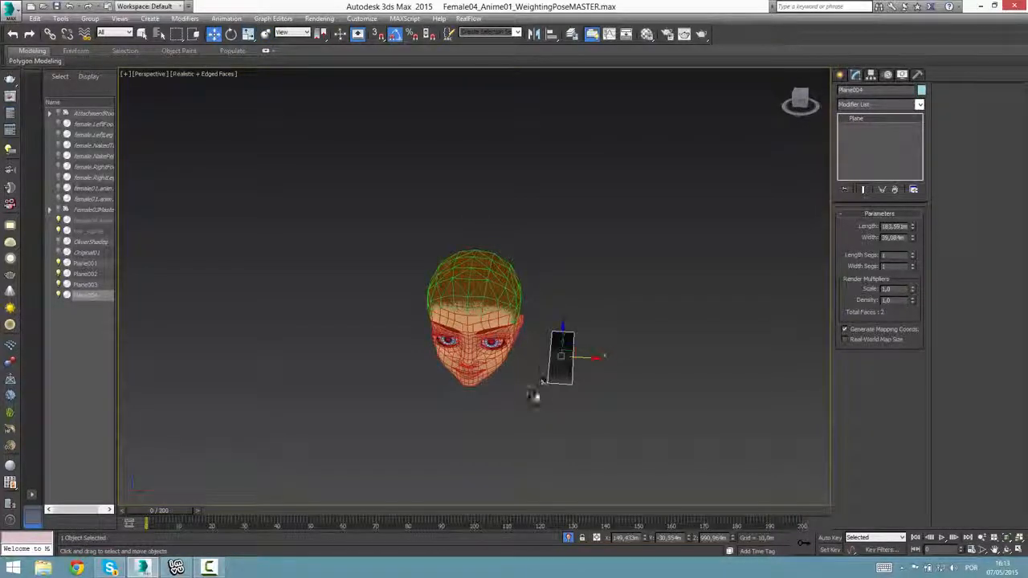
alt+middle_drag(539, 393, 577, 376)
key(e)
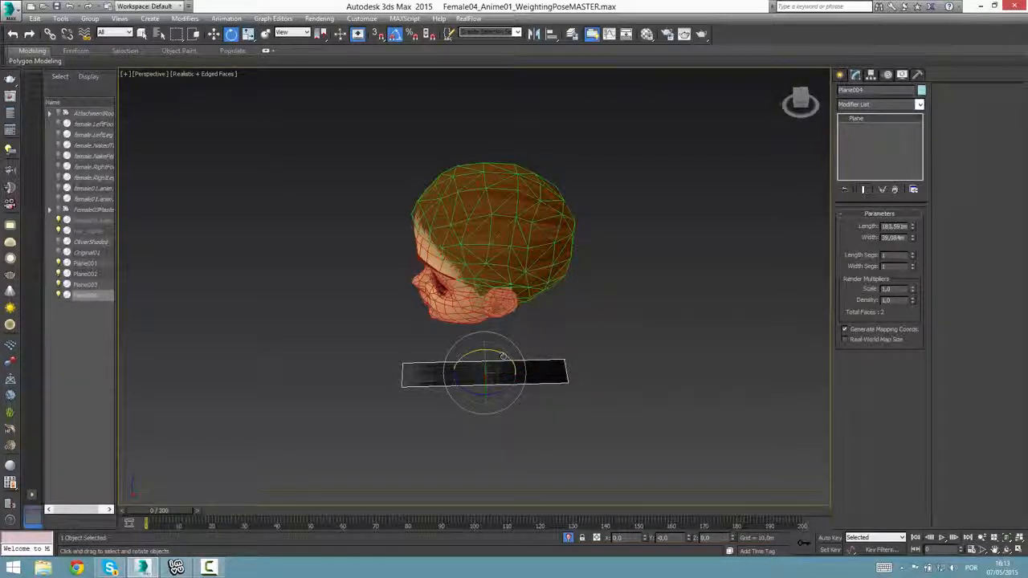
mouse_move(459, 352)
shift+mouse_down()
mouse_move(509, 404)
mouse_move(583, 374)
shift+mouse_up()
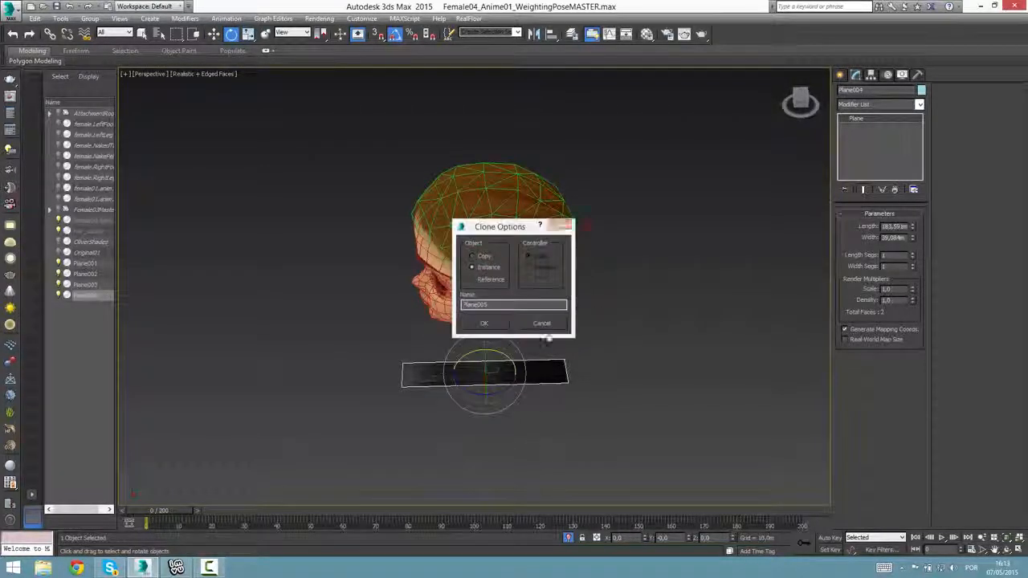
click(542, 324)
alt+middle_drag(529, 439, 623, 427)
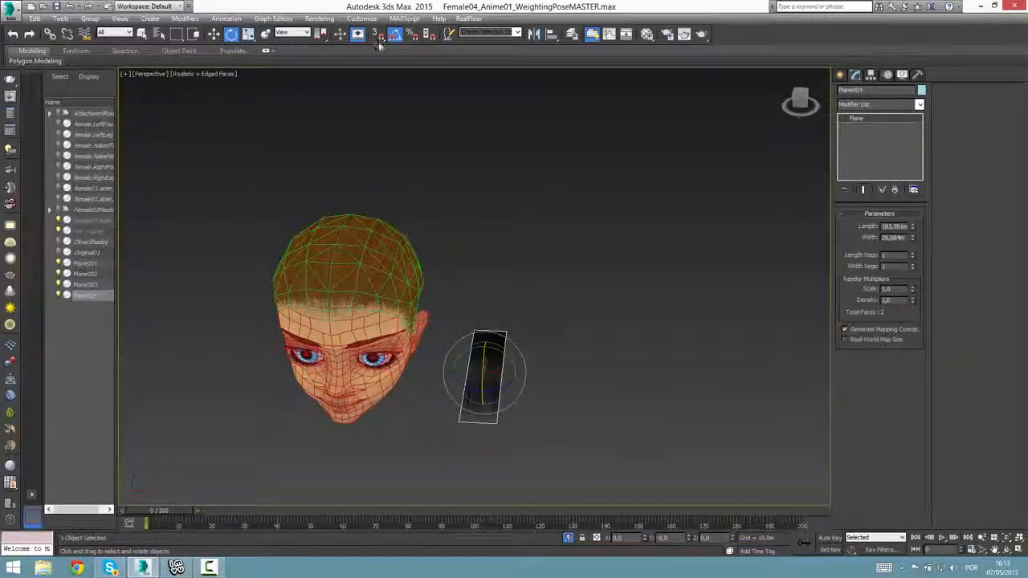
Try rotating the narrow plane upright about the X axis, and undo the trial rotations.
drag(485, 355, 474, 420)
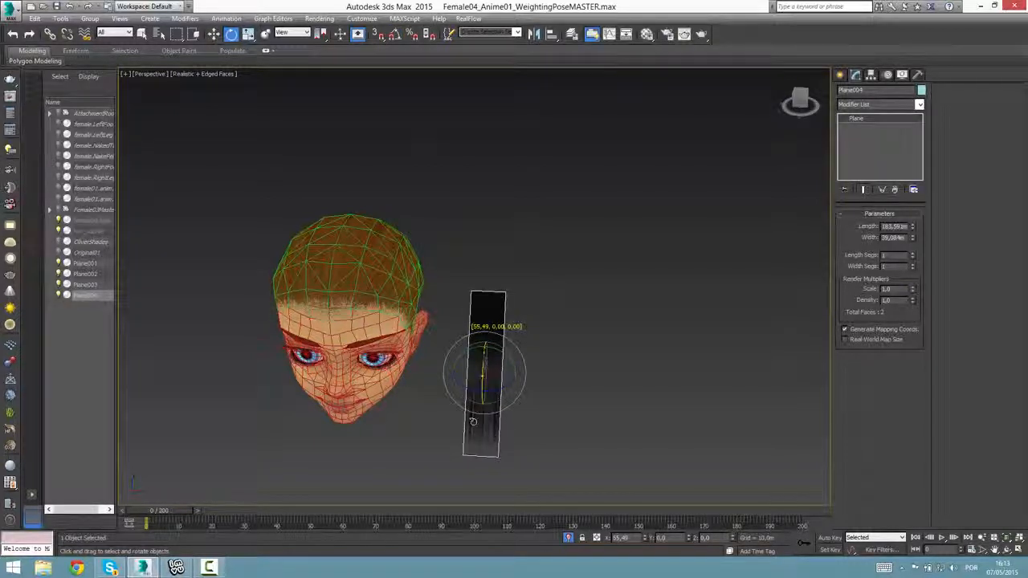
key(ctrl+z)
alt+middle_drag(474, 420, 480, 360)
drag(481, 389, 479, 449)
key(ctrl+z)
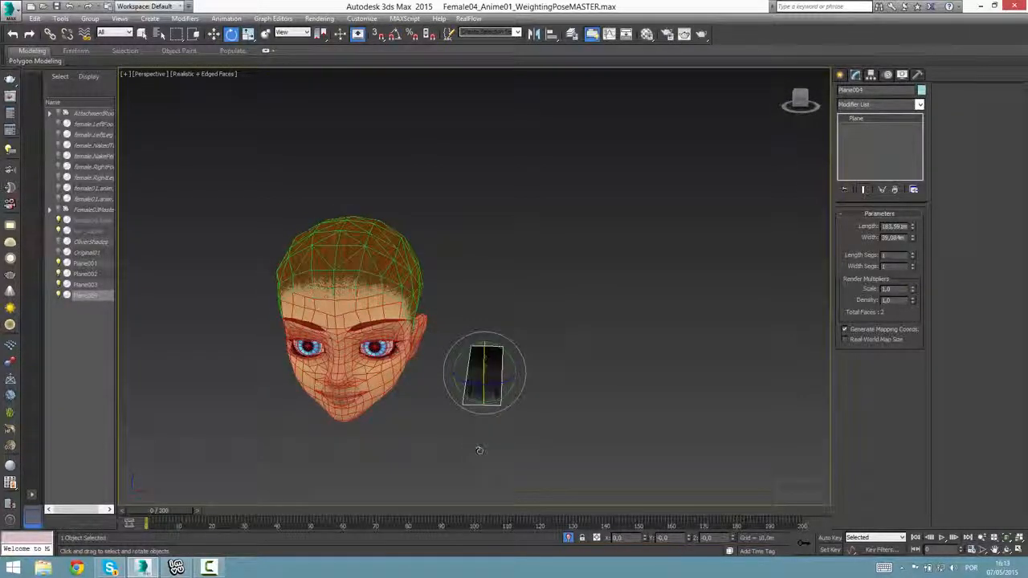
Rotate the narrow plane upright by about 93 degrees around X, and turn it to face the side of the head.
drag(484, 356, 481, 450)
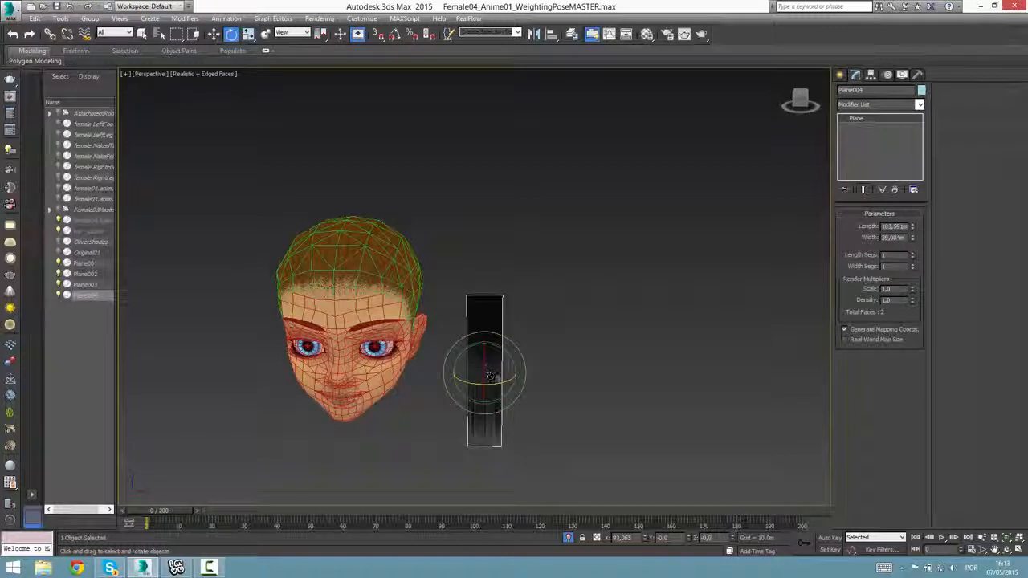
drag(486, 376, 479, 342)
Move the upright plane against the side of the head just in front of the ear, raising it to about 1053 m on Z.
key(w)
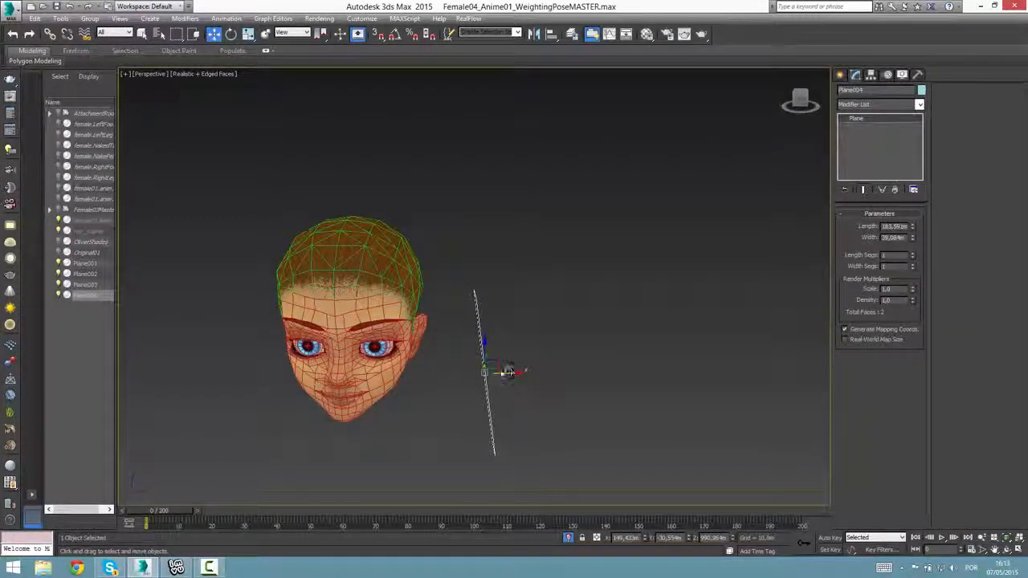
drag(504, 372, 446, 390)
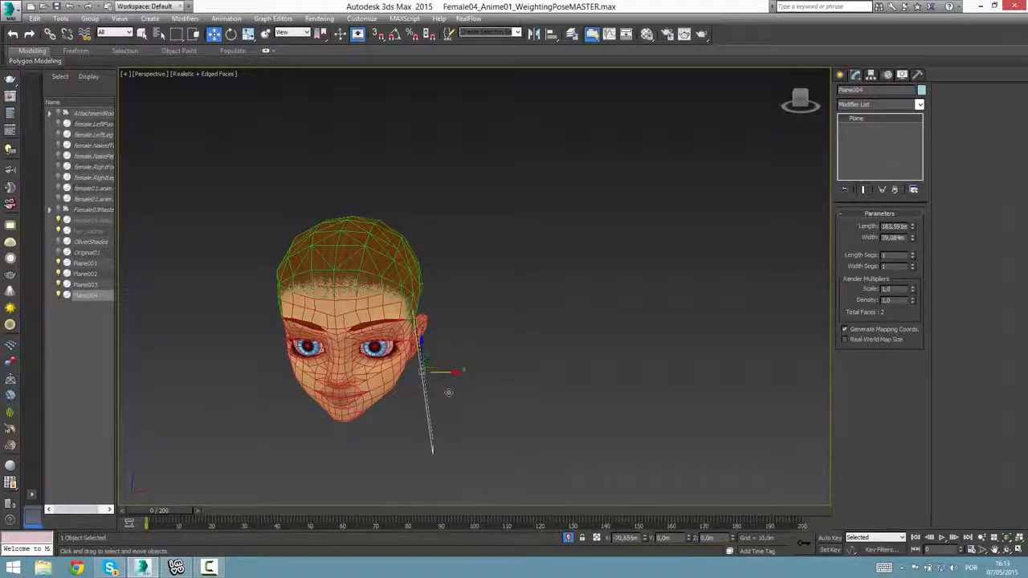
alt+middle_drag(518, 345, 439, 350)
drag(424, 349, 424, 294)
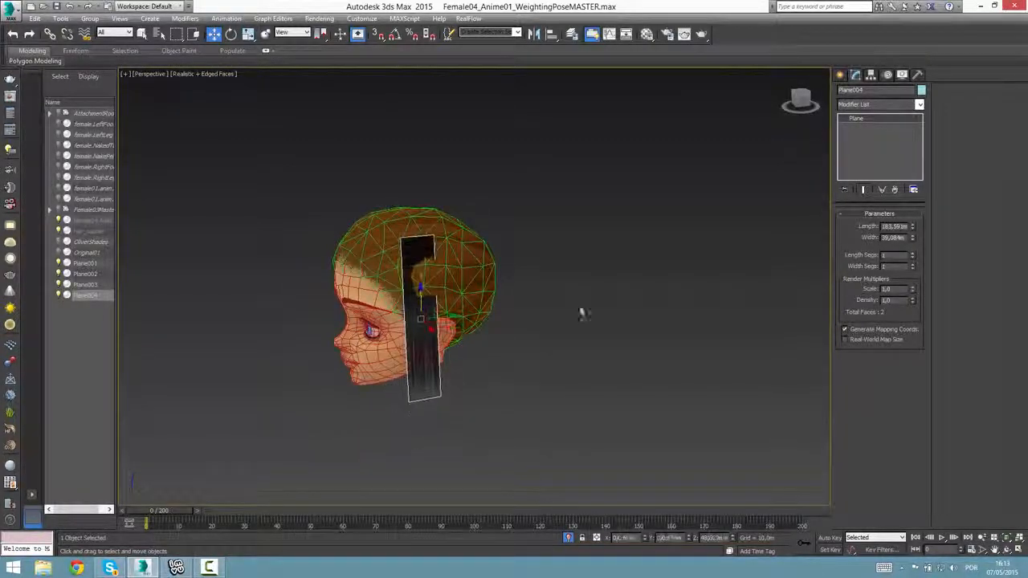
alt+middle_drag(581, 312, 448, 323)
drag(450, 324, 425, 323)
alt+middle_drag(426, 323, 514, 324)
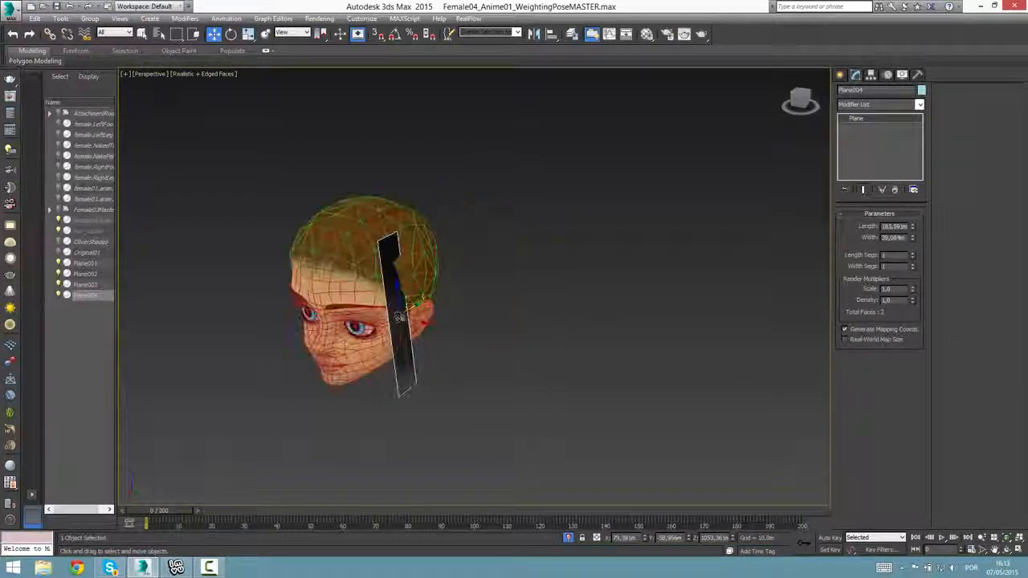
Rotate the upright plane slightly around its vertical axis to follow the side of the head, and return to moving objects.
key(e)
drag(398, 324, 392, 329)
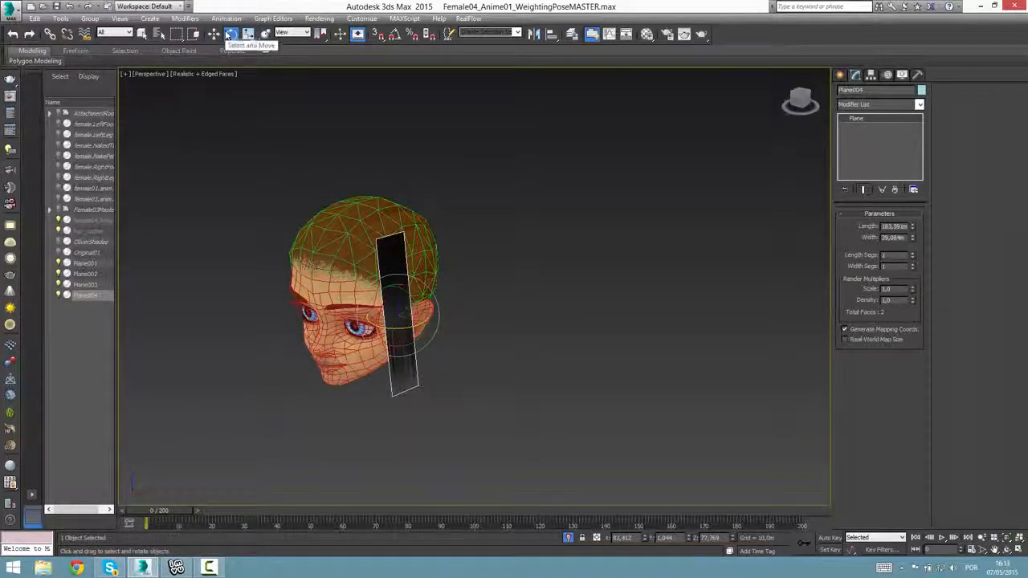
click(214, 34)
drag(231, 149, 378, 151)
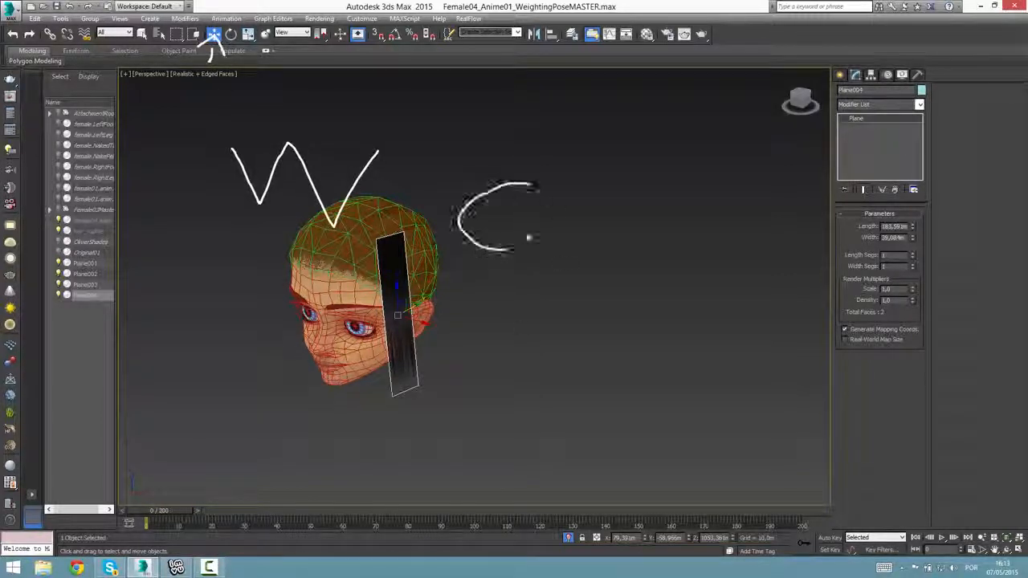
drag(529, 238, 528, 235)
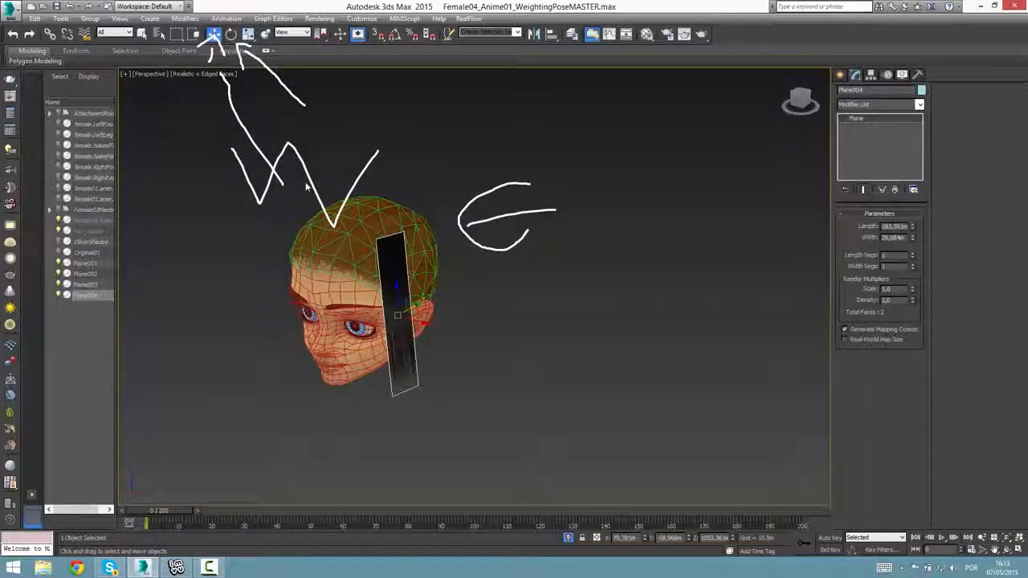
key(Escape)
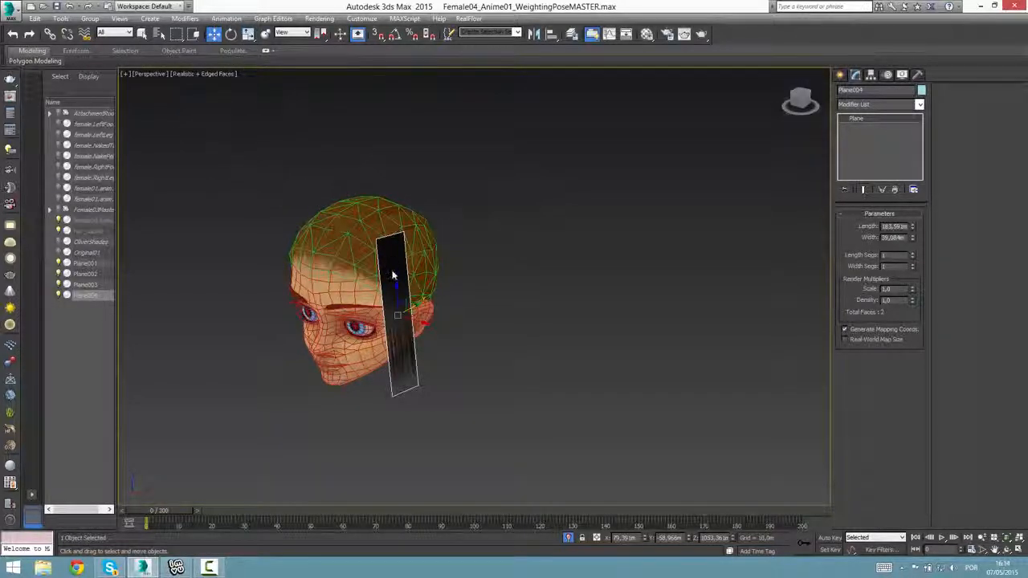
Adjust the upright plane's rotation along the side of the head and move it to about -63.1 m on Y.
alt+middle_drag(429, 340, 489, 361)
key(e)
mouse_move(405, 324)
mouse_down()
mouse_move(361, 334)
mouse_move(395, 327)
mouse_up()
alt+middle_drag(440, 350, 498, 316)
key(w)
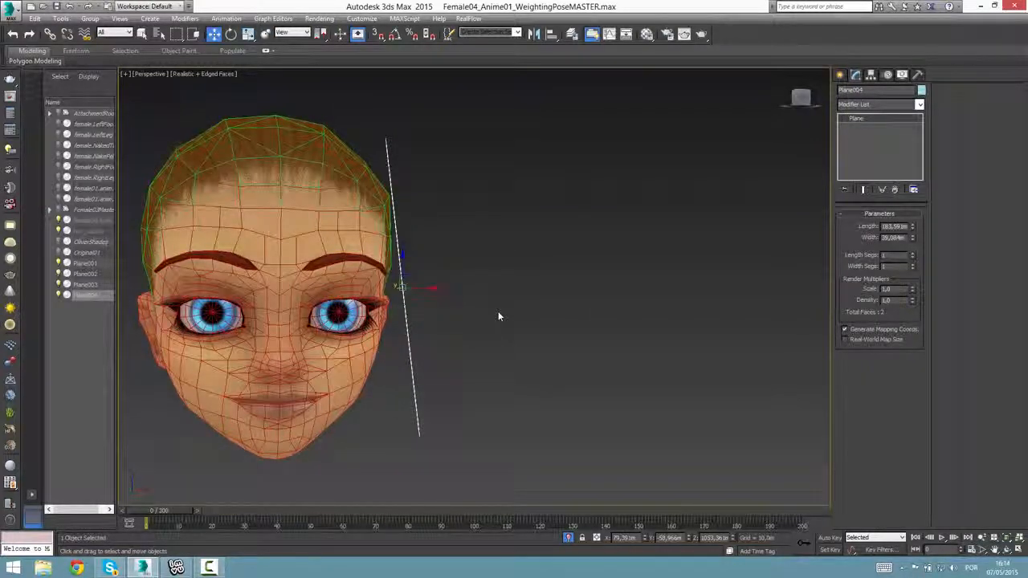
mouse_move(180, 305)
alt+middle_down()
mouse_move(153, 340)
mouse_move(452, 301)
mouse_move(405, 306)
mouse_move(409, 357)
alt+middle_up()
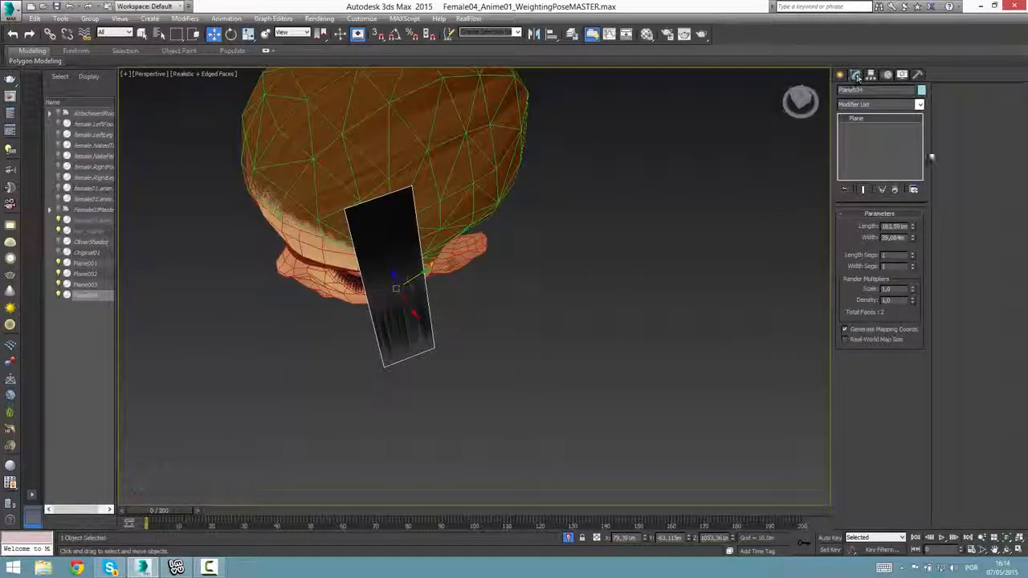
click(918, 104)
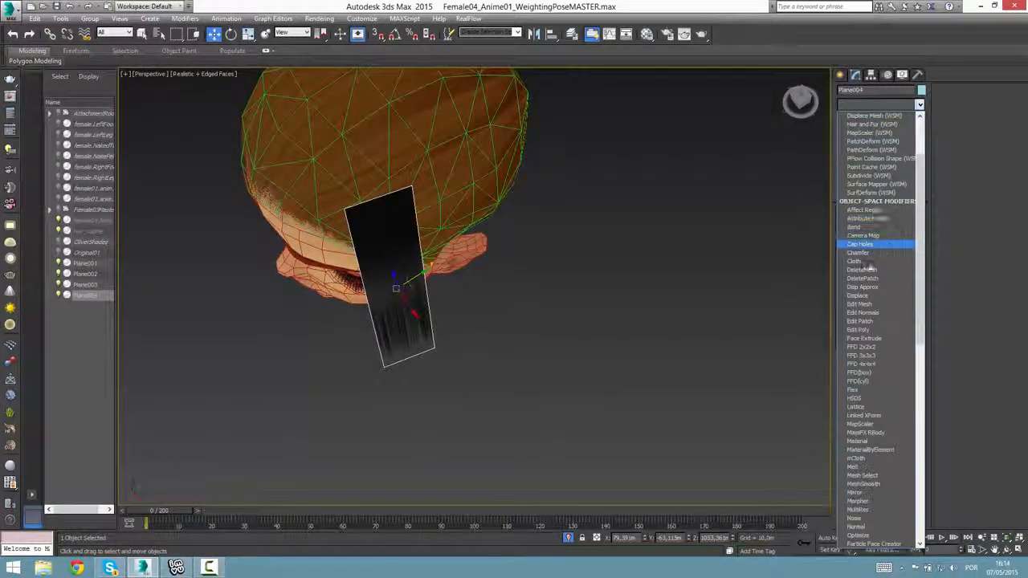
scroll(907, 377, down, 8)
scroll(907, 397, down, 2)
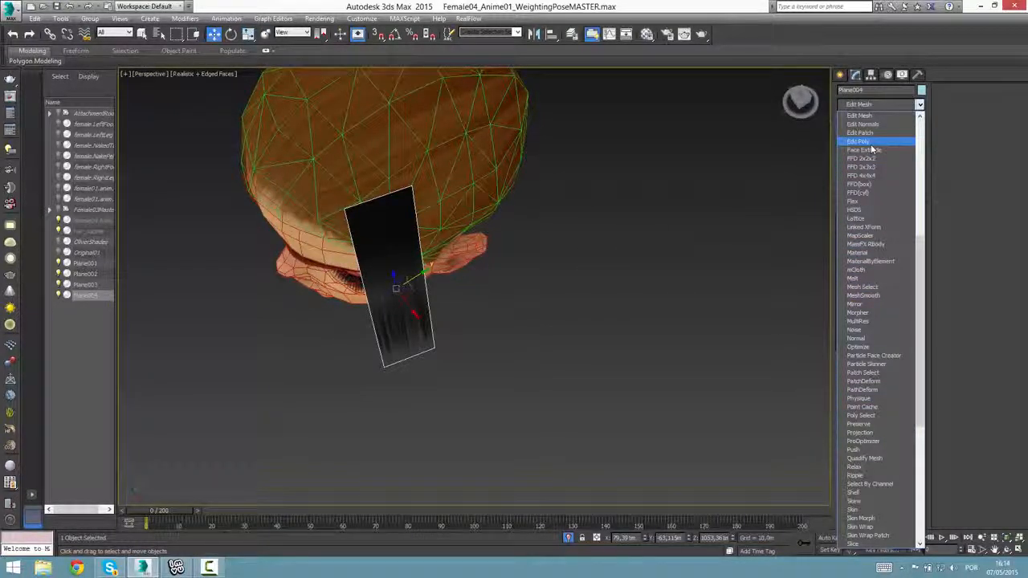
click(328, 293)
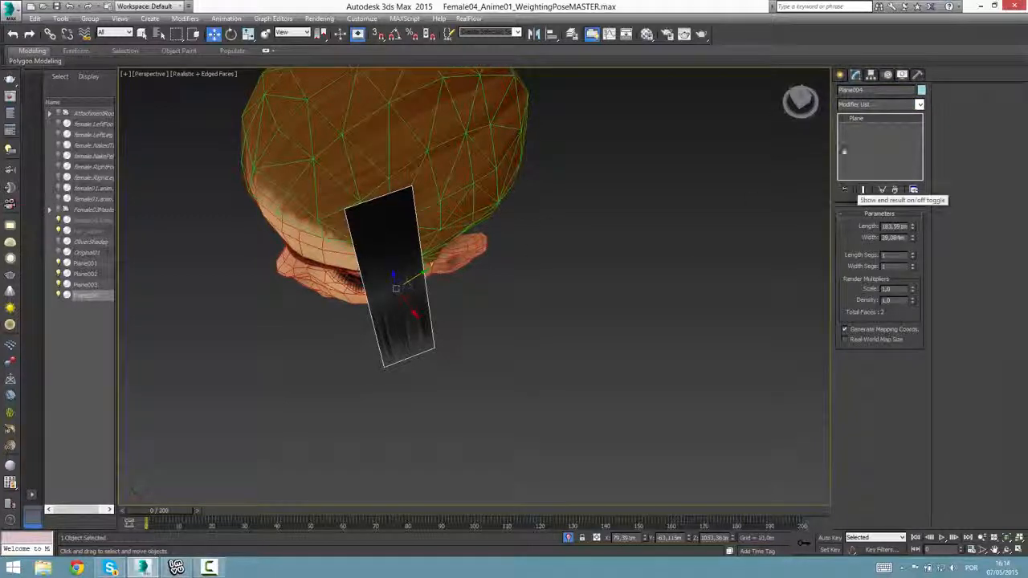
right_click(366, 265)
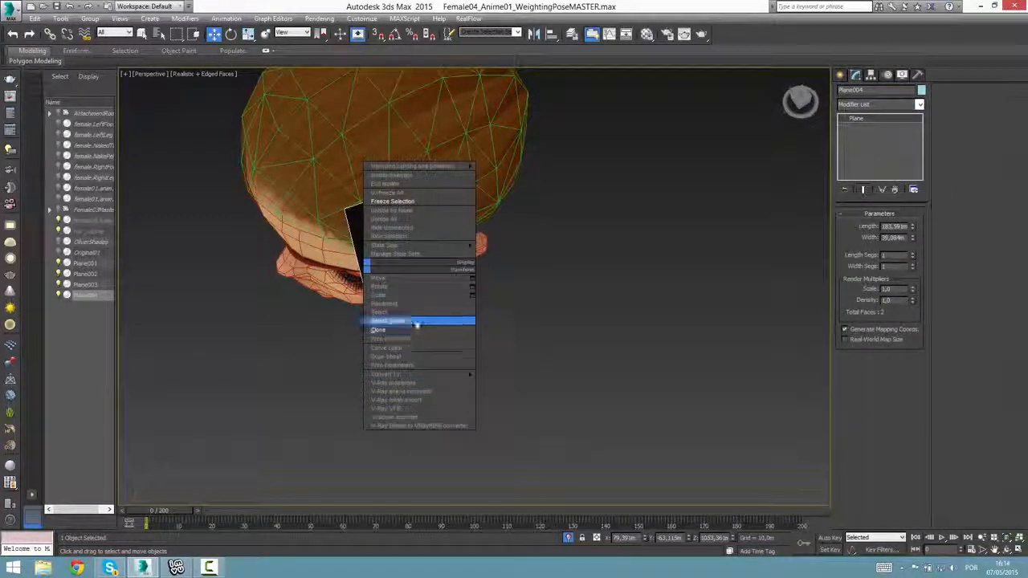
right_click(845, 120)
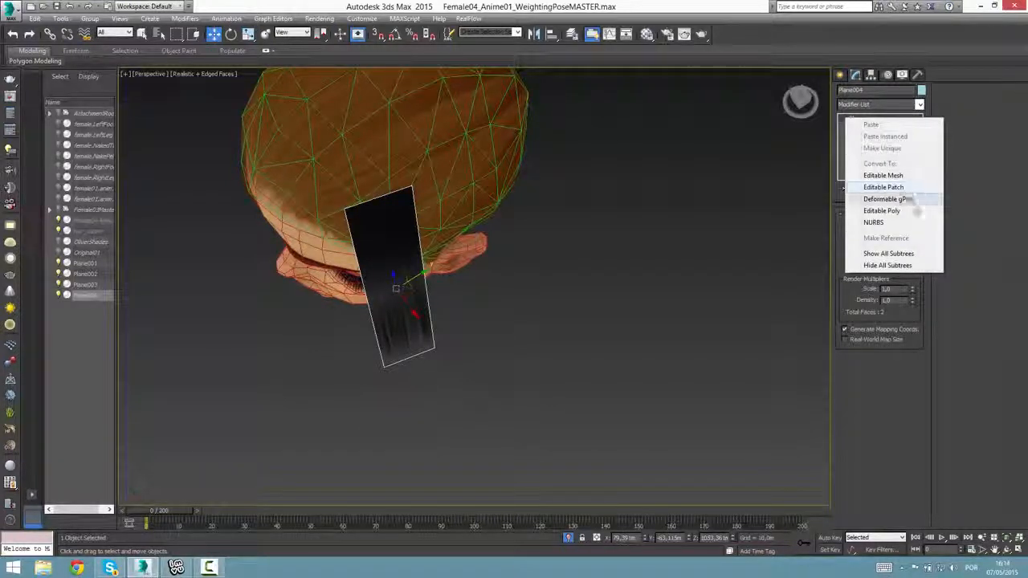
click(882, 210)
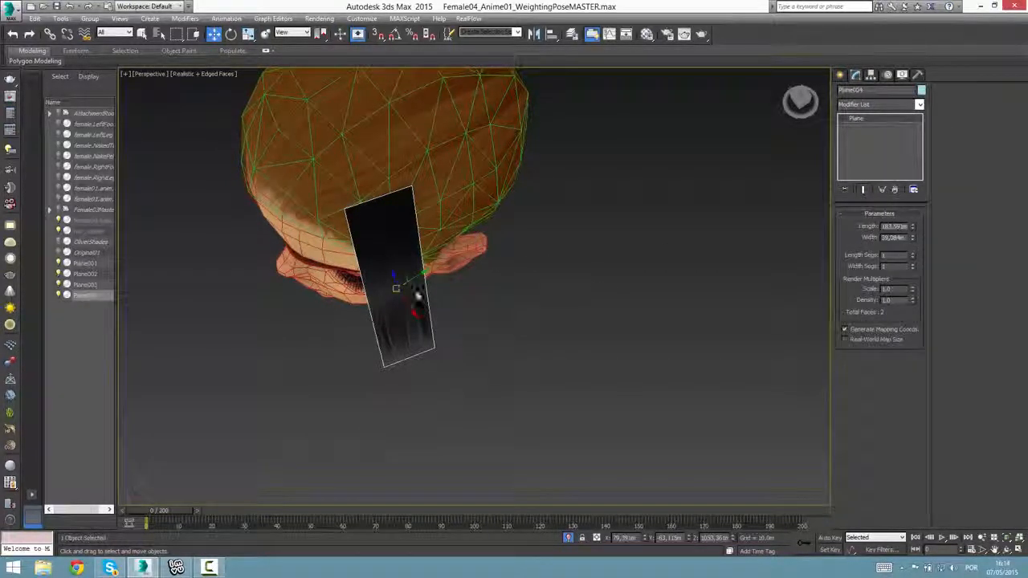
Divide the plane into 4 length segments and 2 width segments.
alt+middle_drag(541, 329, 542, 300)
scroll(537, 290, up, 3)
scroll(537, 301, down, 2)
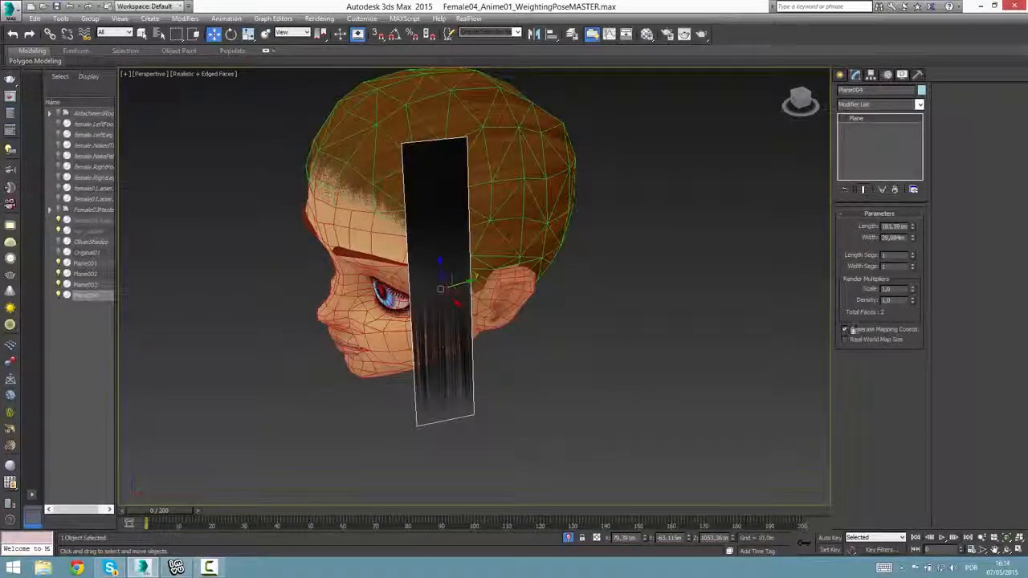
click(913, 254)
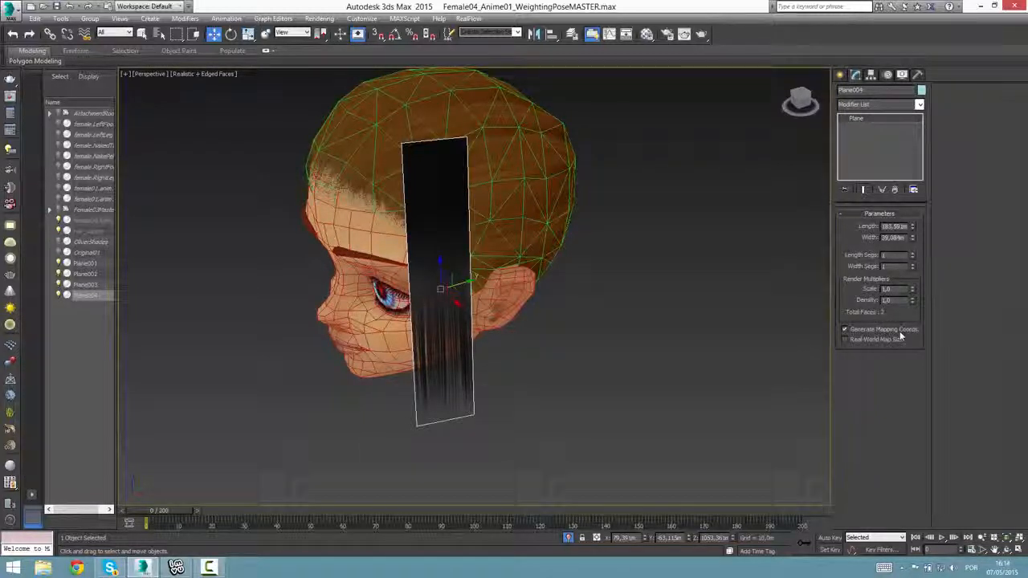
click(912, 264)
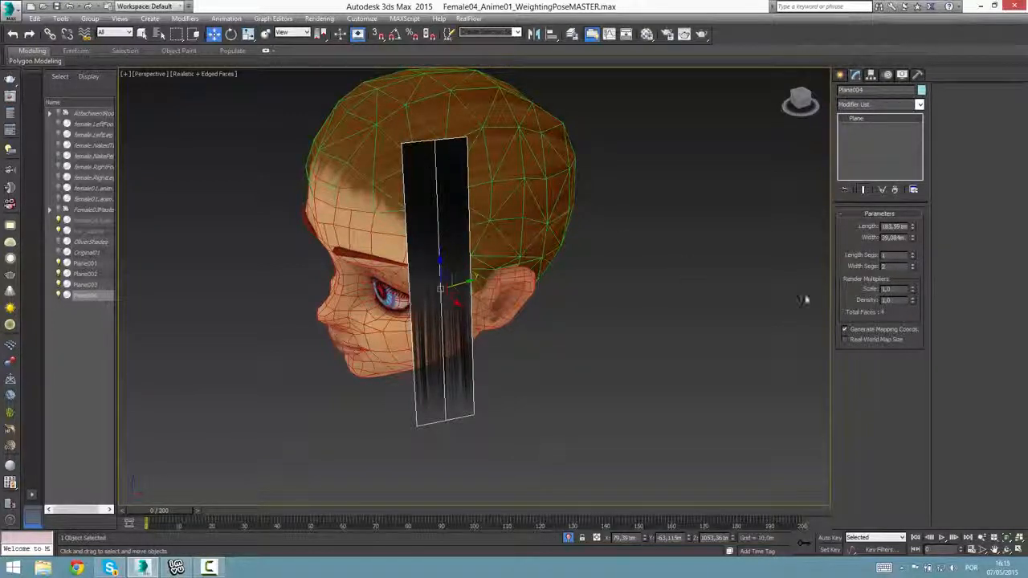
click(913, 253)
click(912, 253)
click(912, 253)
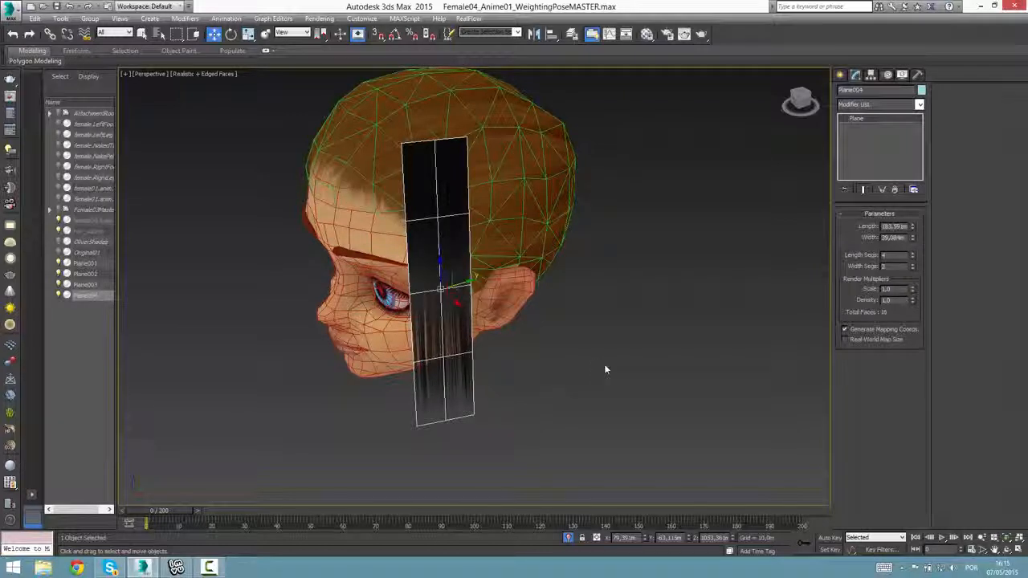
Shrink the plane to about 108 m long and 29.7 m wide so it fits in front of the ear.
mouse_move(910, 237)
mouse_down()
mouse_move(912, 285)
mouse_move(911, 250)
mouse_up()
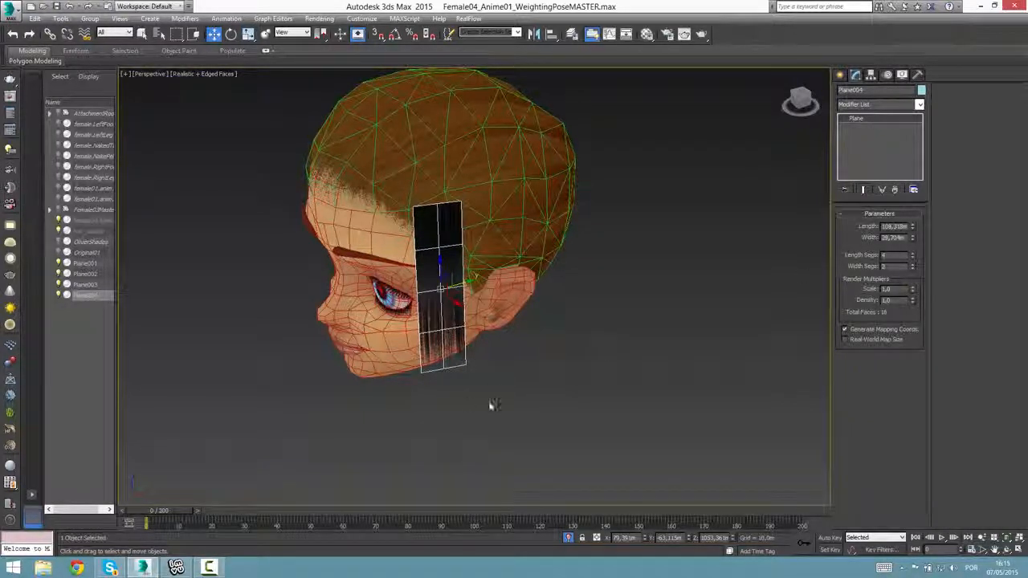
alt+middle_drag(498, 394, 461, 362)
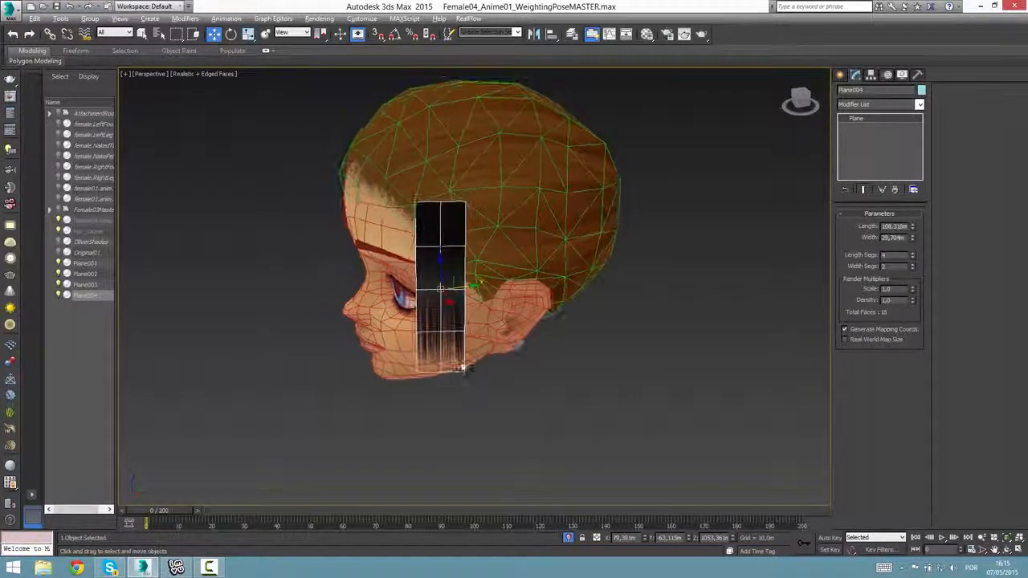
alt+middle_drag(457, 232, 480, 277)
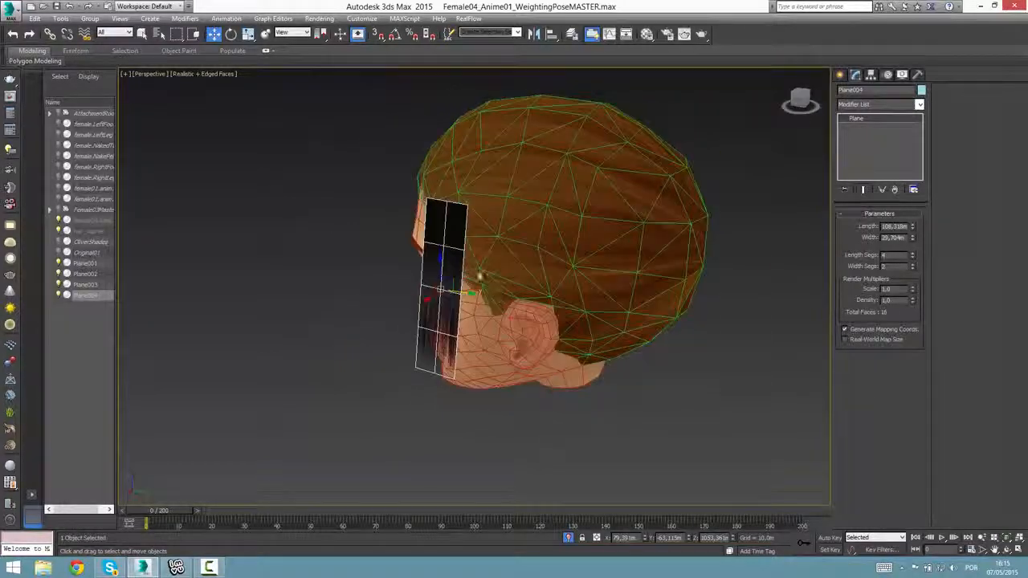
mouse_move(578, 396)
alt+middle_down()
mouse_move(653, 397)
mouse_move(500, 346)
mouse_move(521, 418)
mouse_move(570, 416)
alt+middle_up()
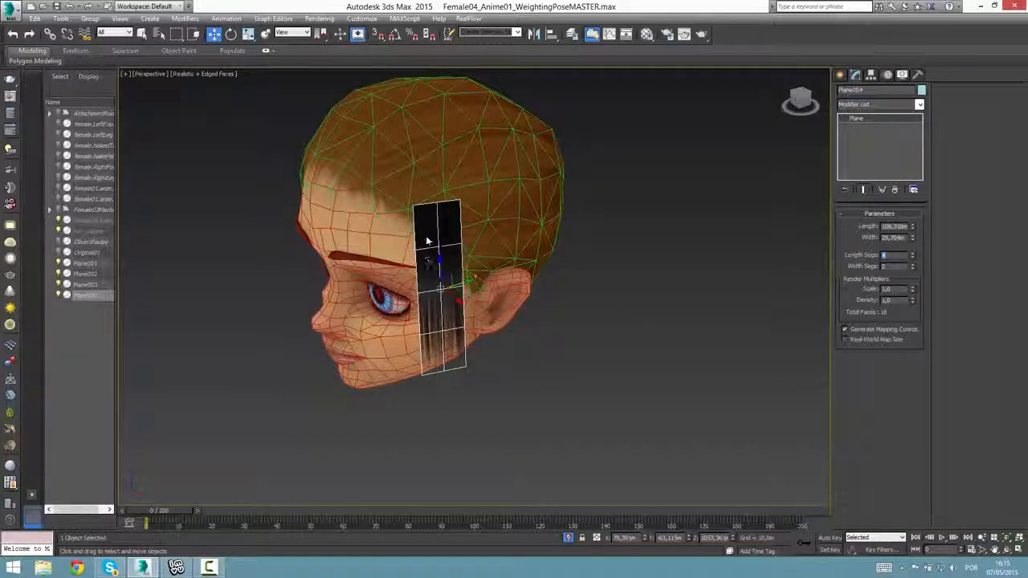
alt+middle_drag(589, 305, 921, 321)
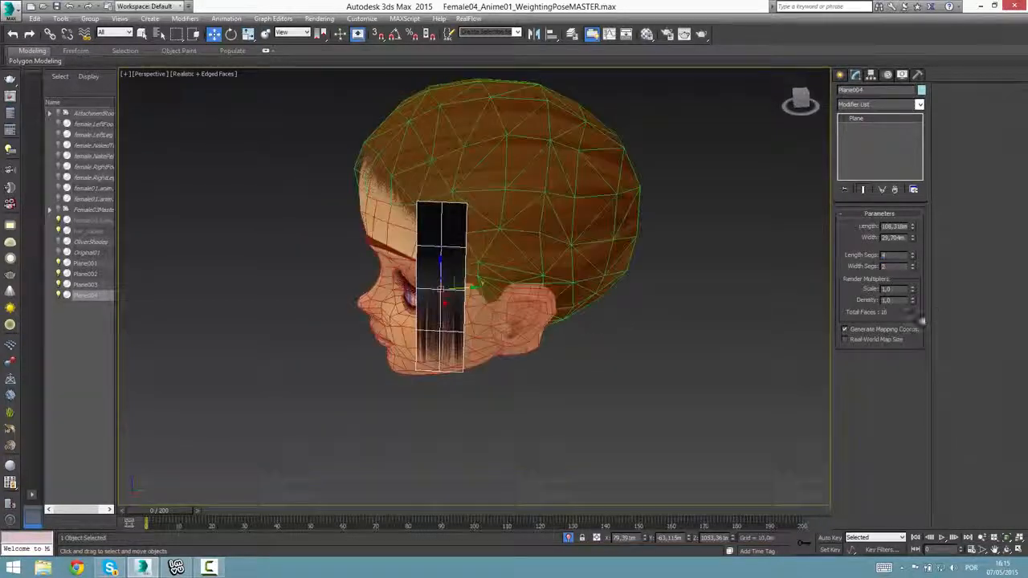
Try 5 length segments on the plane and restore 4.
click(913, 253)
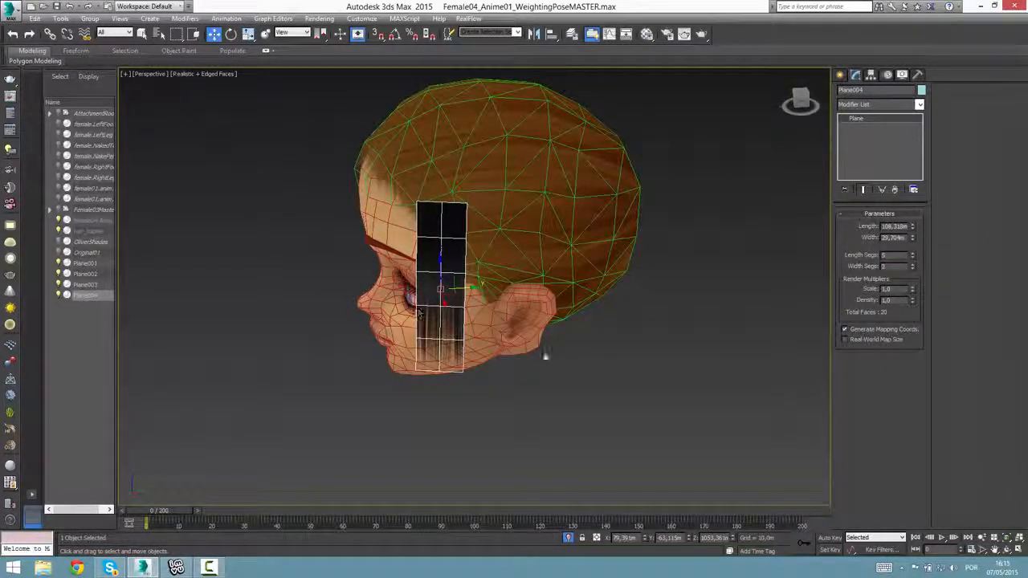
alt+middle_drag(419, 314, 514, 329)
mouse_move(913, 255)
mouse_down()
mouse_move(913, 129)
mouse_move(911, 291)
mouse_move(913, 270)
mouse_up()
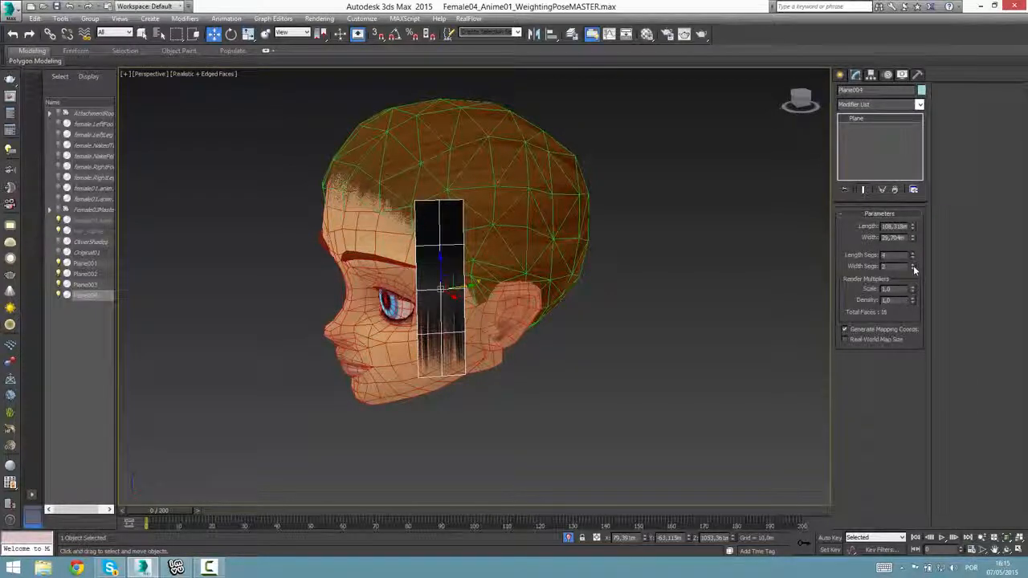
Convert the segmented plane to an Editable Poly.
alt+middle_drag(450, 395, 518, 420)
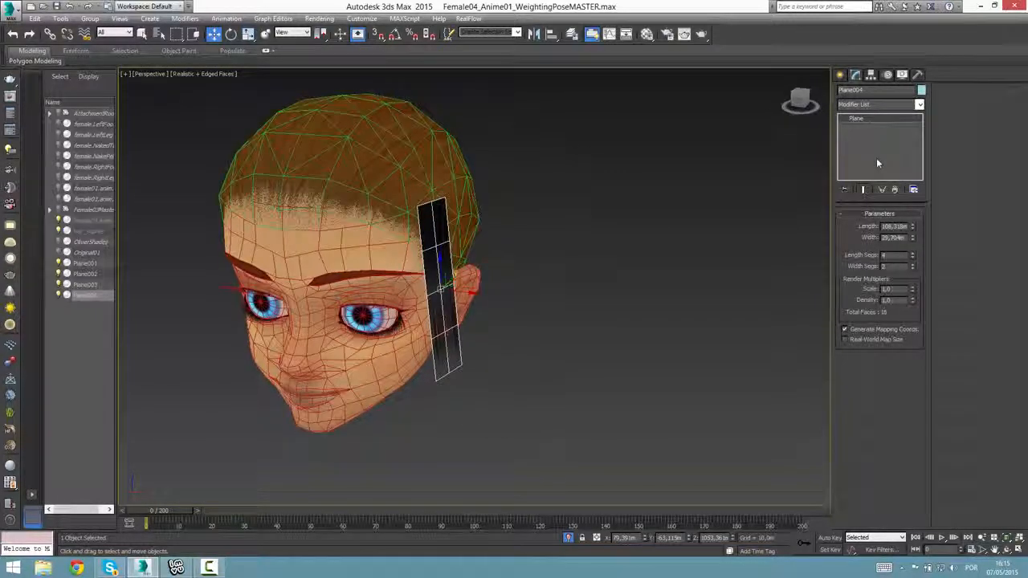
right_click(439, 308)
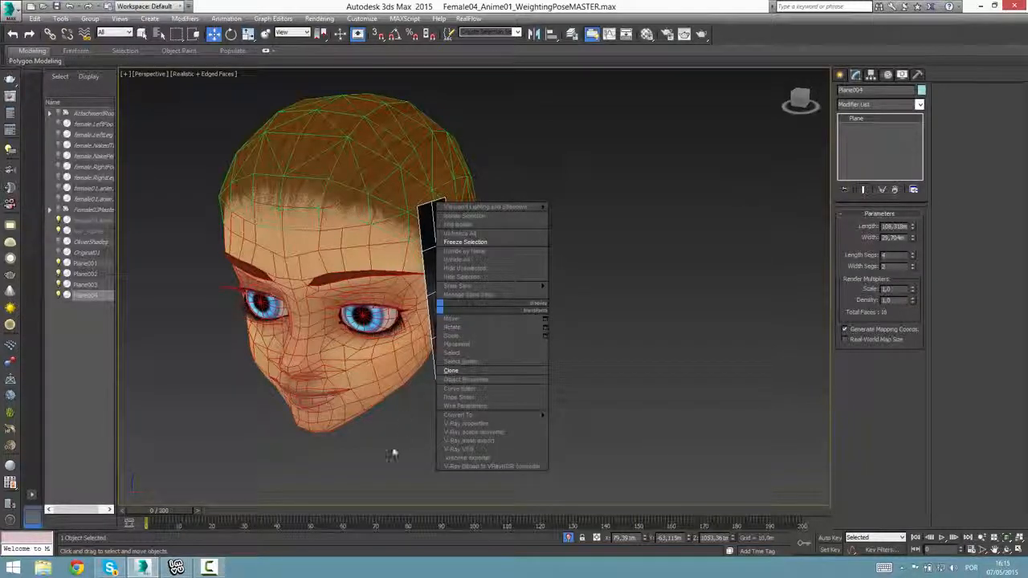
click(615, 426)
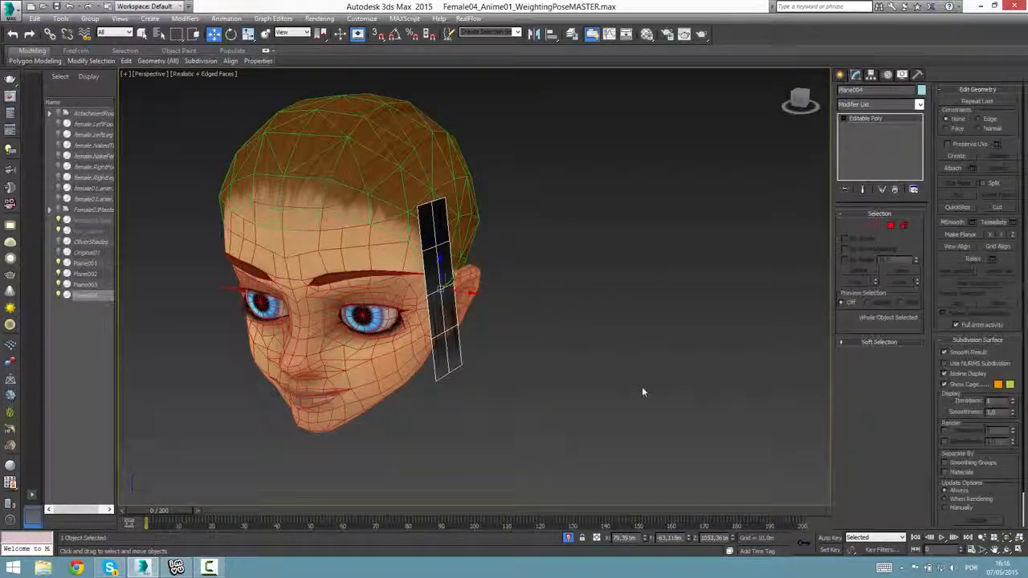
Try connecting the lengthwise edges of one row of the plane to add a crosswise edge.
alt+middle_drag(642, 392, 492, 369)
click(865, 226)
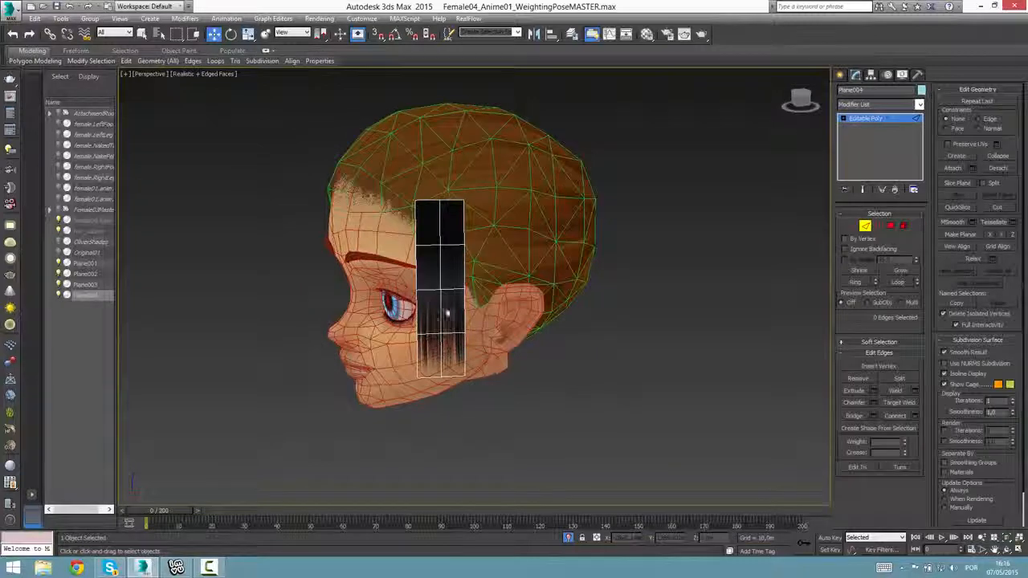
click(444, 311)
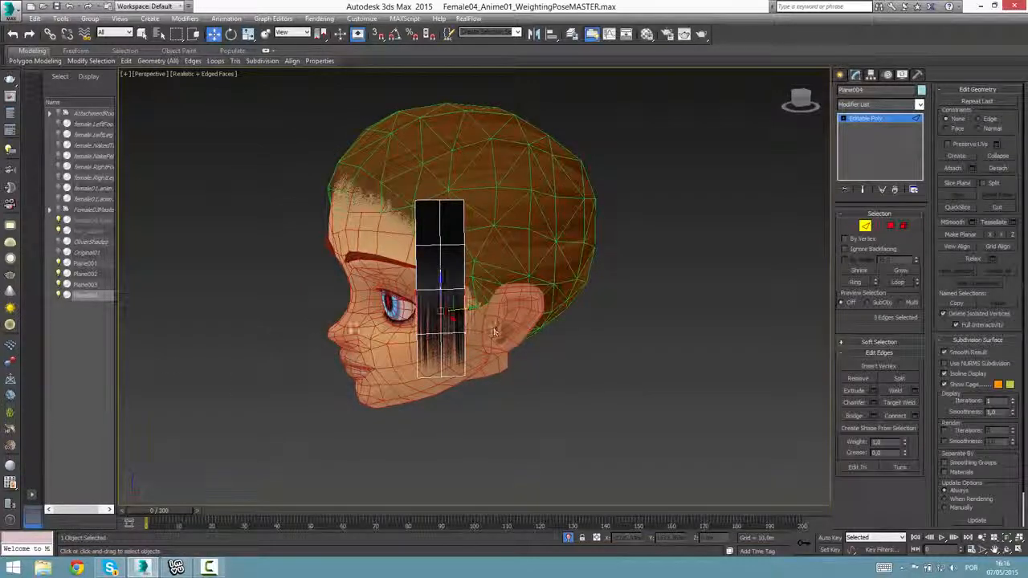
click(312, 381)
drag(504, 320, 319, 325)
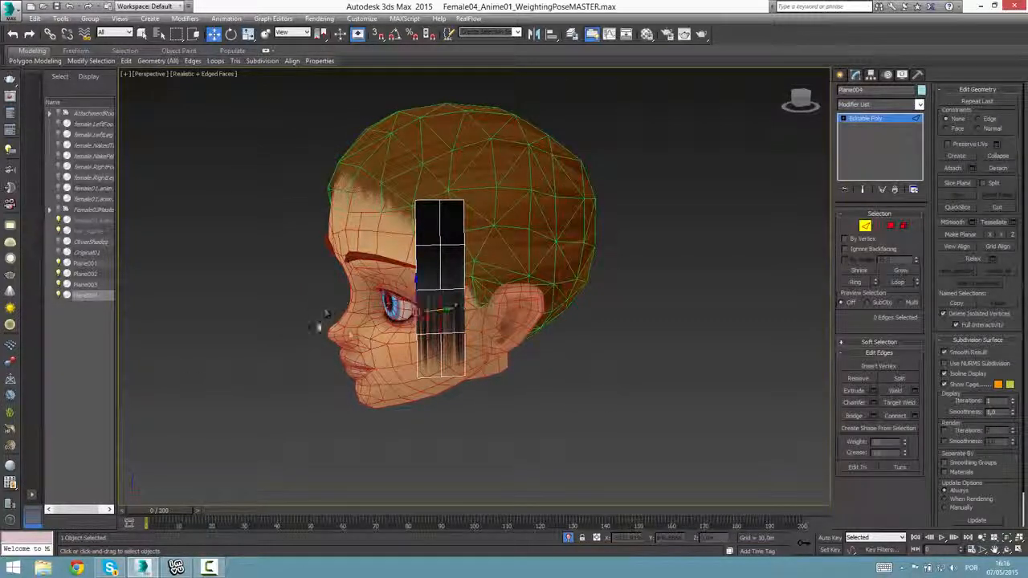
click(906, 417)
Try connecting the five crosswise edges in the plane's front column, undo the connection, and clear the edge selection.
alt+middle_drag(531, 394, 510, 398)
click(428, 369)
alt+middle_drag(428, 370, 427, 393)
drag(422, 167, 427, 346)
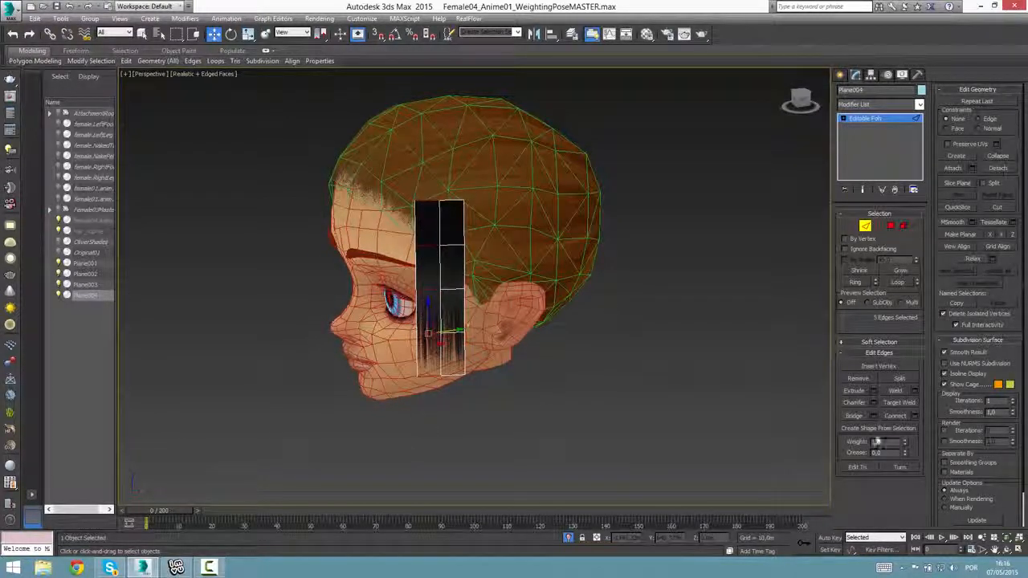
click(893, 416)
alt+middle_drag(639, 442, 618, 432)
key(ctrl+z)
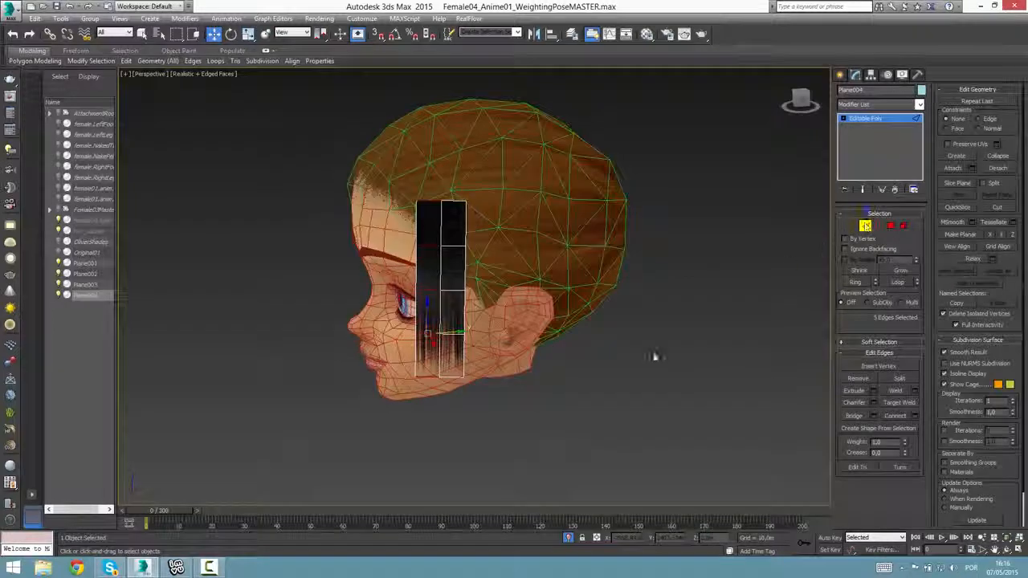
click(611, 341)
alt+middle_drag(611, 341, 666, 325)
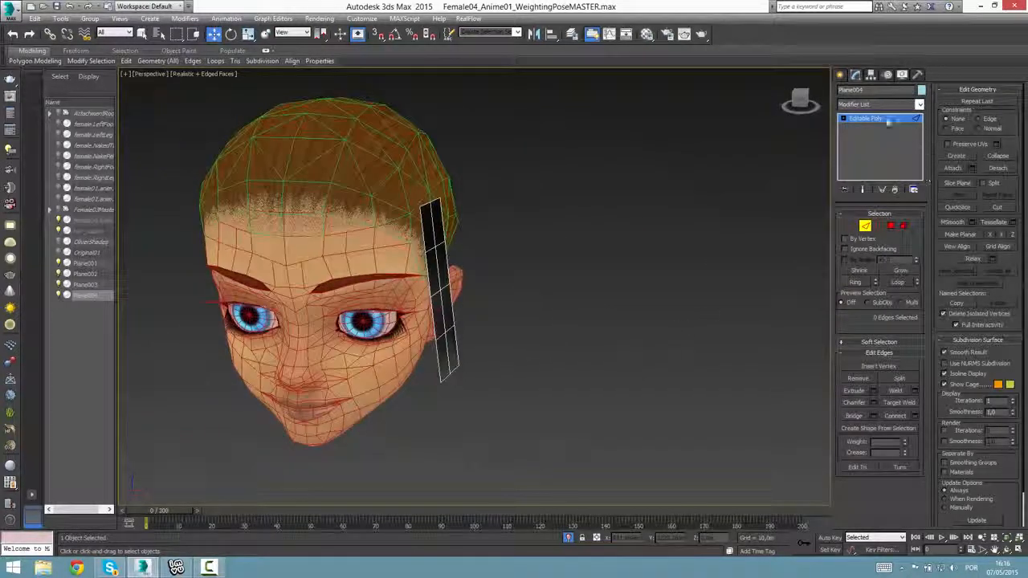
Switch the plane to vertex editing and examine the vertices at its upper end up close.
key(1)
alt+middle_drag(599, 305, 394, 357)
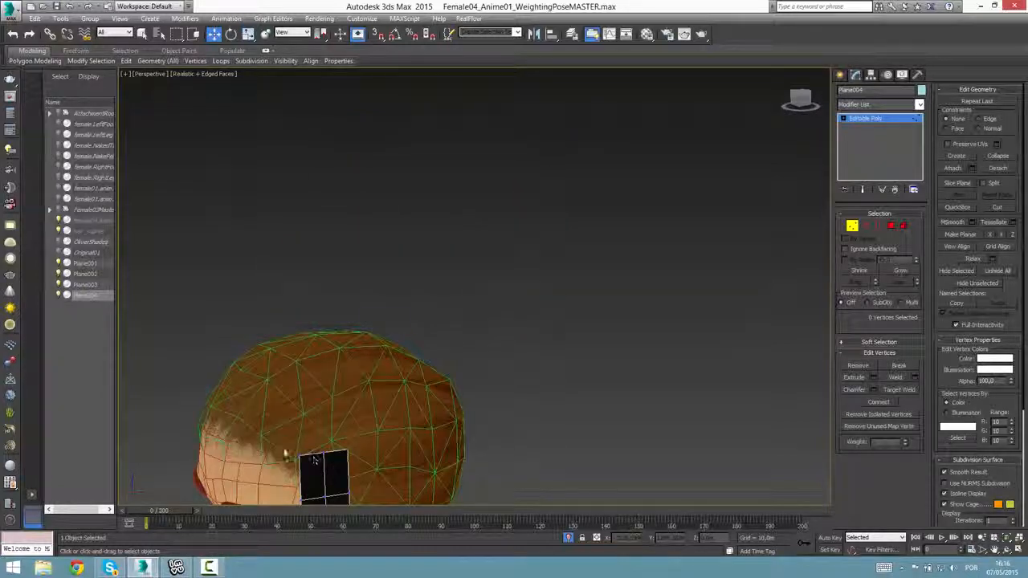
drag(284, 448, 373, 502)
key(z)
scroll(407, 348, down, 5)
scroll(407, 348, up, 3)
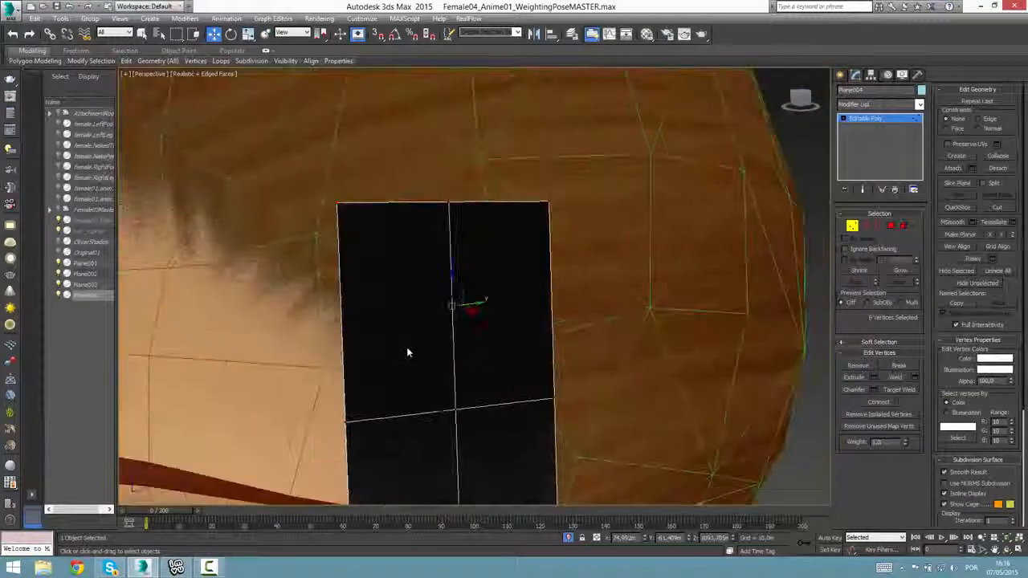
scroll(406, 352, up, 2)
key(z)
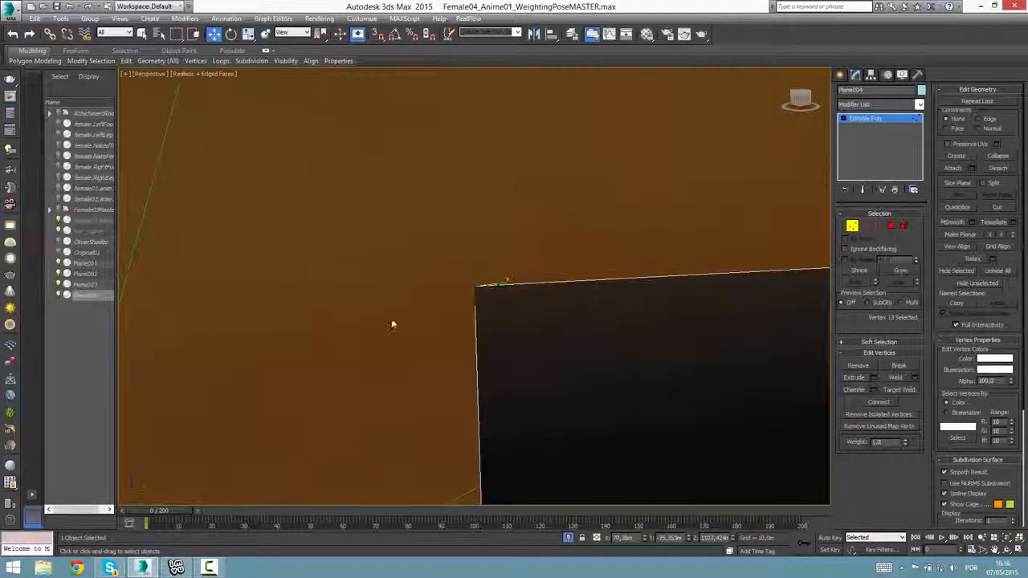
scroll(392, 312, down, 3)
key(z)
scroll(589, 435, down, 3)
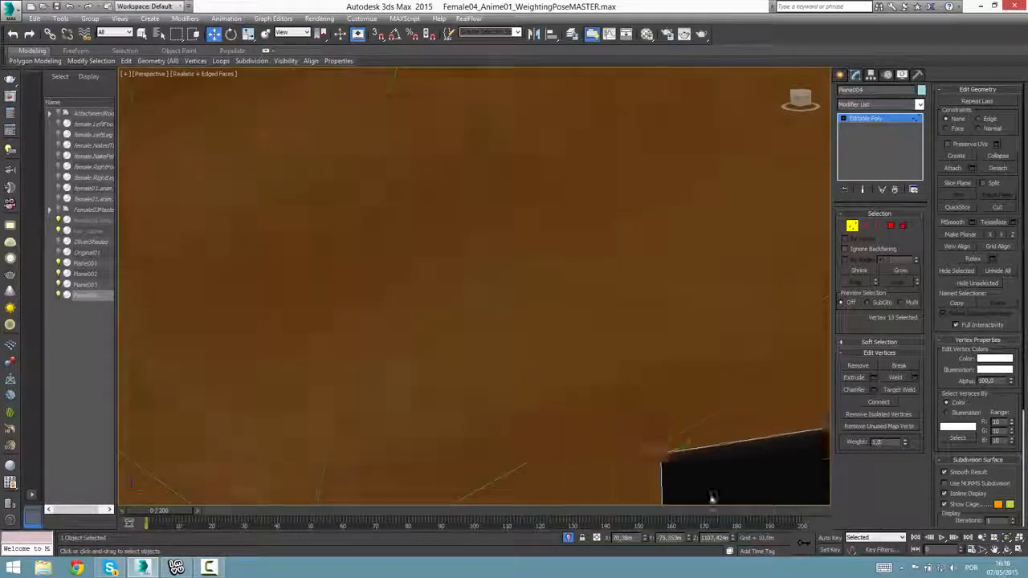
scroll(687, 457, down, 6)
middle_drag(687, 457, 670, 441)
key(ctrl+a)
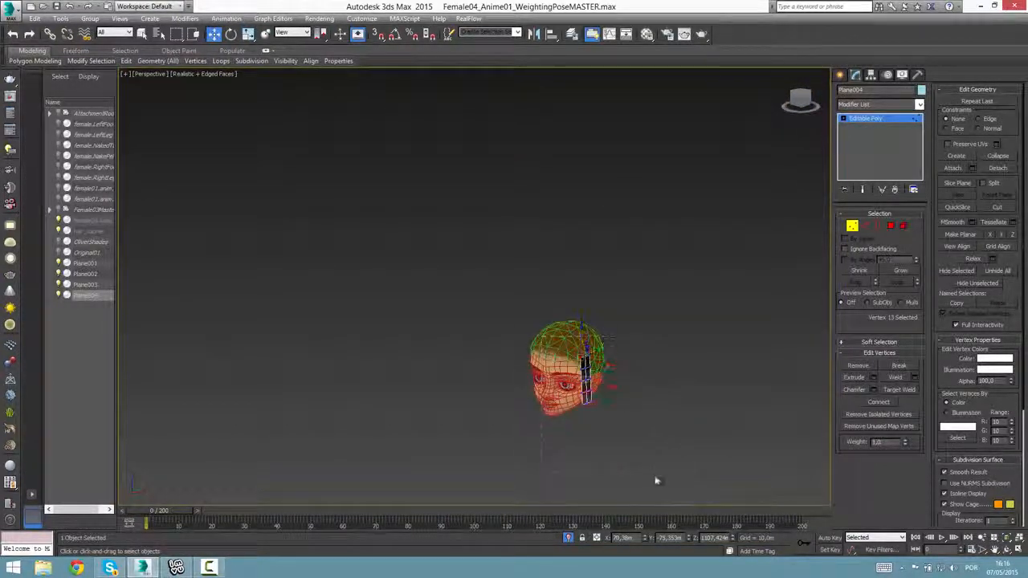
key(z)
Move the vertices at the plane's upper end upward and inward toward the top of the head.
alt+middle_drag(540, 349, 501, 321)
middle_drag(536, 261, 546, 358)
click(646, 300)
drag(604, 154, 499, 274)
mouse_move(494, 273)
alt+middle_down()
mouse_move(509, 274)
mouse_move(483, 262)
alt+middle_up()
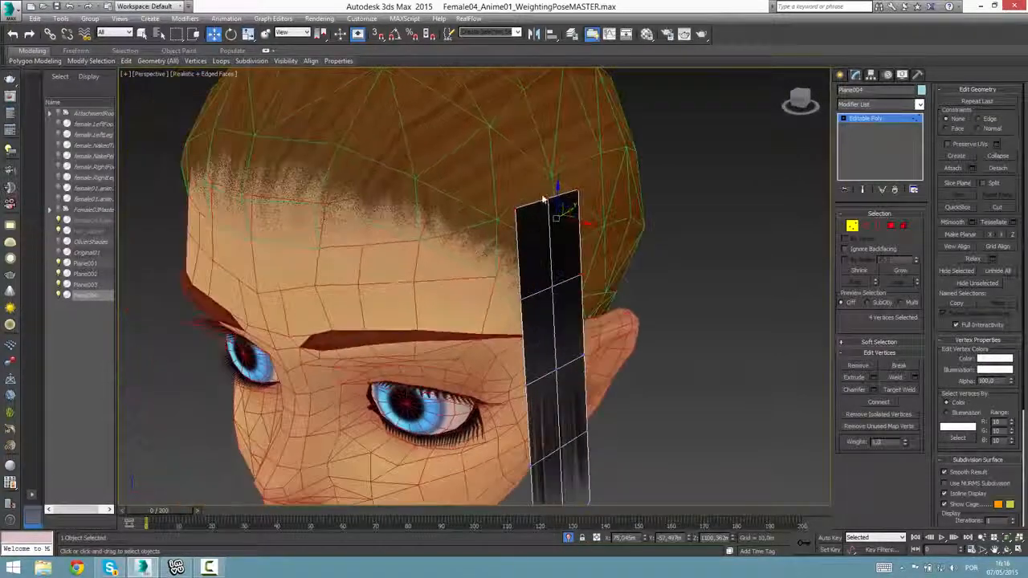
drag(581, 223, 556, 87)
alt+middle_drag(557, 188, 559, 269)
Move the plane's three end vertices inward across the head, then back from the forehead toward the crown.
key(z)
scroll(555, 274, down, 5)
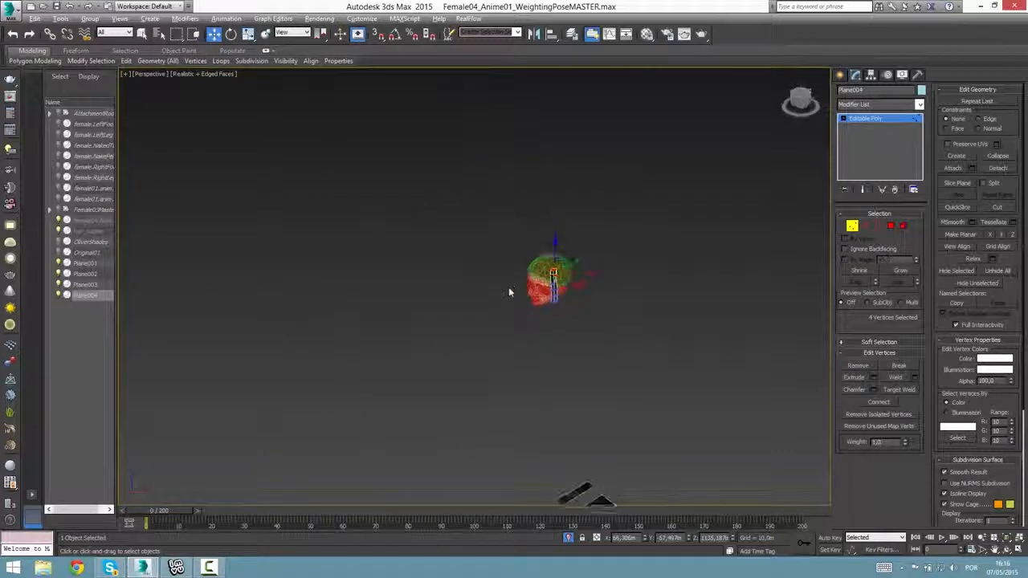
scroll(556, 277, up, 10)
alt+middle_drag(486, 286, 455, 261)
drag(472, 260, 518, 279)
scroll(472, 393, down, 4)
alt+middle_drag(472, 393, 478, 444)
key(ctrl+z)
drag(476, 381, 482, 356)
alt+middle_drag(507, 444, 620, 451)
drag(445, 404, 339, 359)
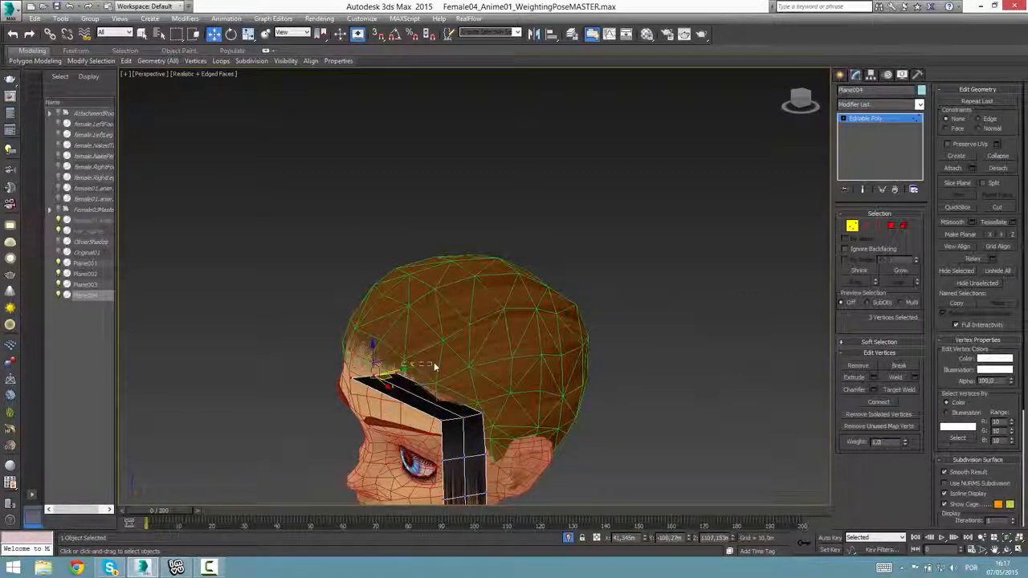
drag(403, 375, 484, 358)
Reposition the plane's second vertex row against the side of the head near the hairline.
drag(518, 428, 431, 397)
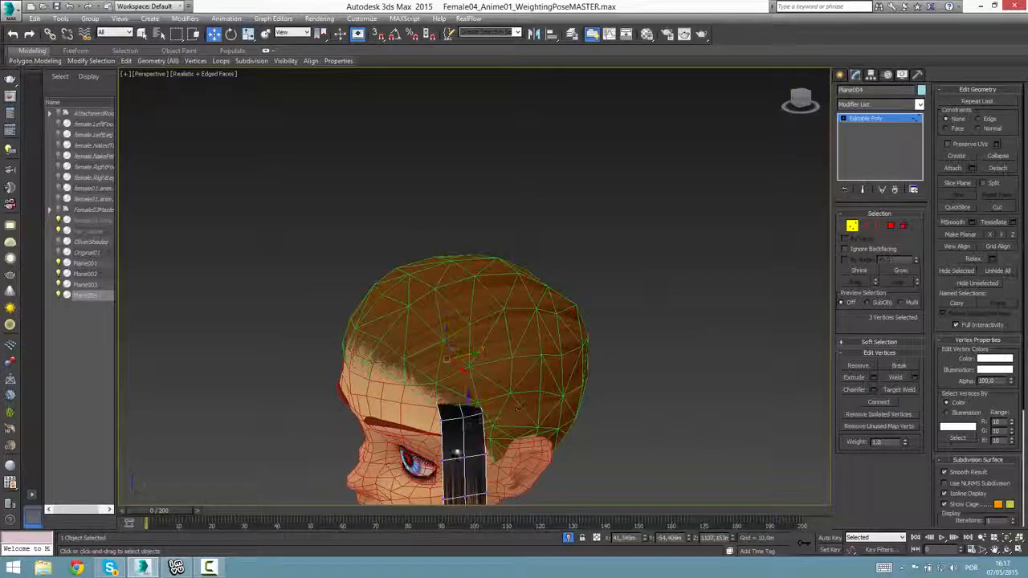
alt+middle_drag(457, 452, 511, 448)
mouse_move(478, 413)
mouse_down()
mouse_move(489, 398)
mouse_move(477, 408)
mouse_up()
alt+middle_drag(484, 432, 519, 441)
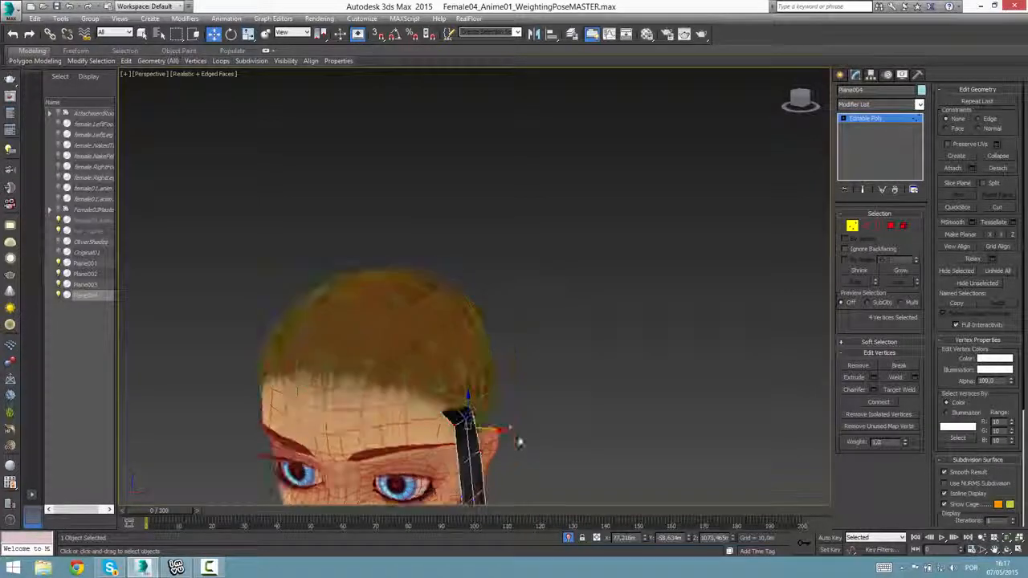
Show four viewports framed on the selected vertices, with realistic shading and edged faces in the top and front views and realistic shading in the left.
key(alt+w)
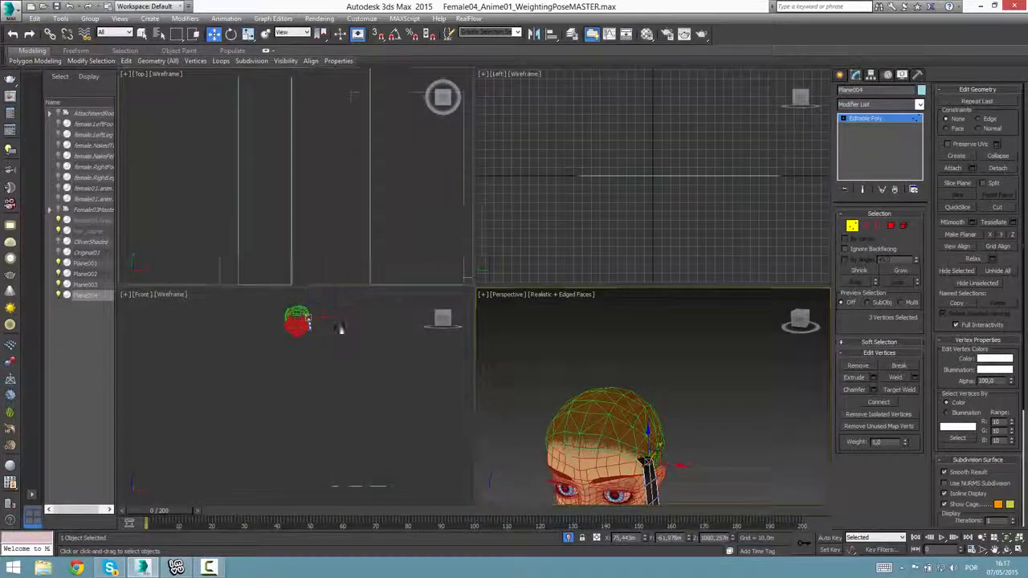
click(1018, 538)
scroll(294, 232, up, 2)
scroll(338, 355, down, 8)
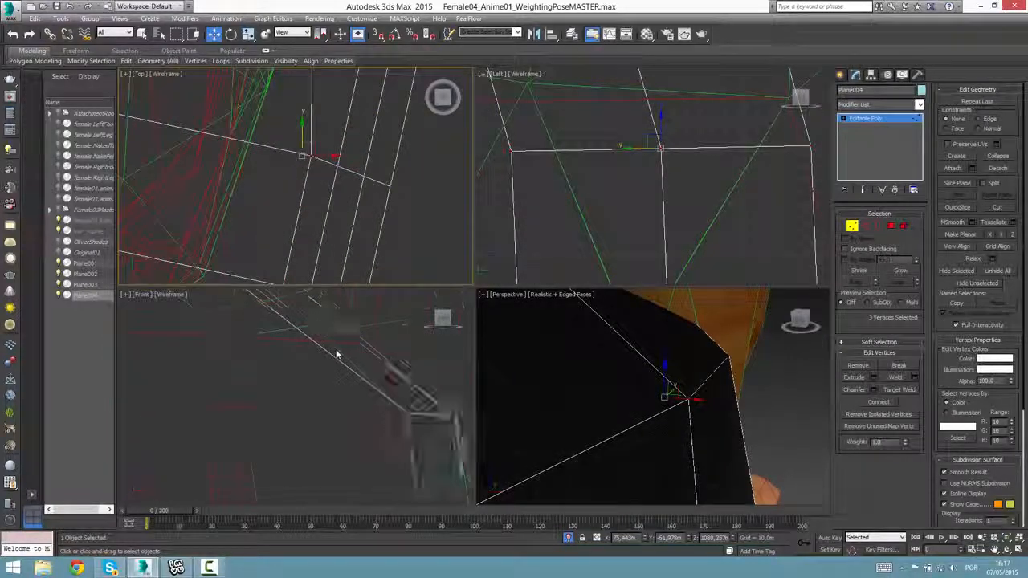
middle_click(339, 387)
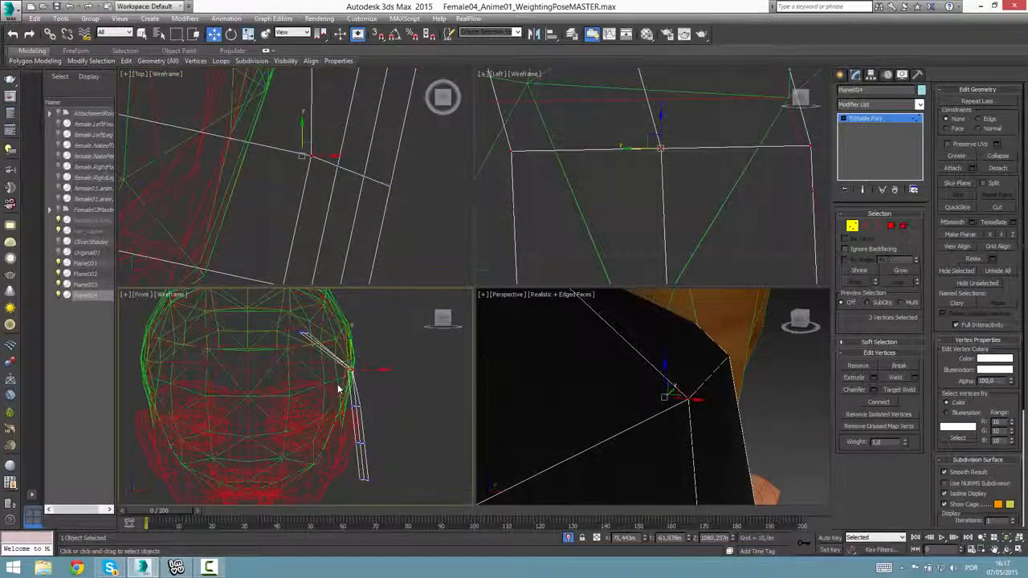
key(F3)
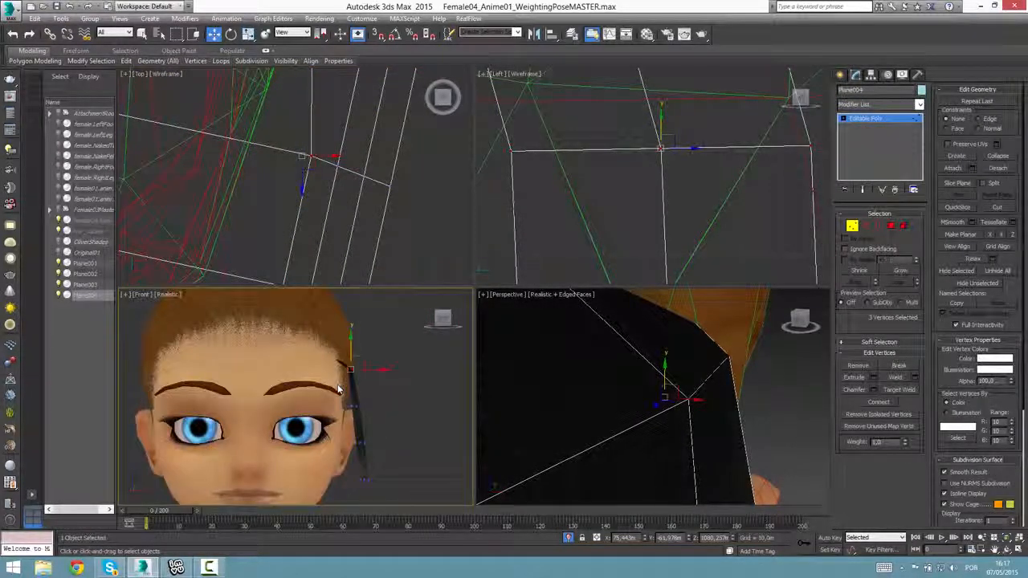
key(F4)
middle_click(323, 214)
key(F3)
key(F4)
scroll(323, 232, down, 4)
middle_click(554, 241)
key(F3)
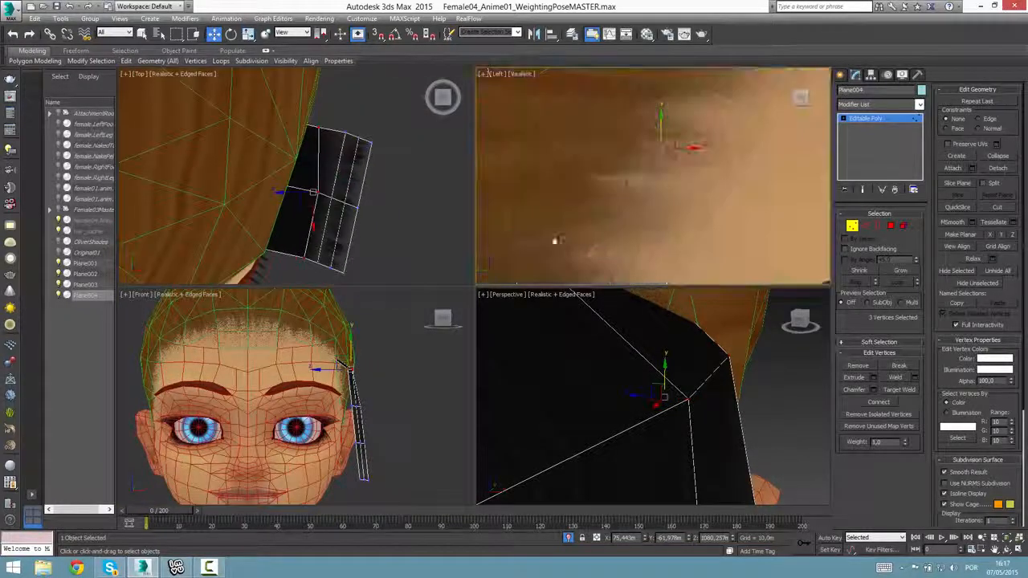
scroll(378, 393, down, 2)
scroll(369, 369, down, 2)
Move the strip's vertex rows in the front view so it curves from the crown down the side of the head.
middle_drag(376, 359, 367, 374)
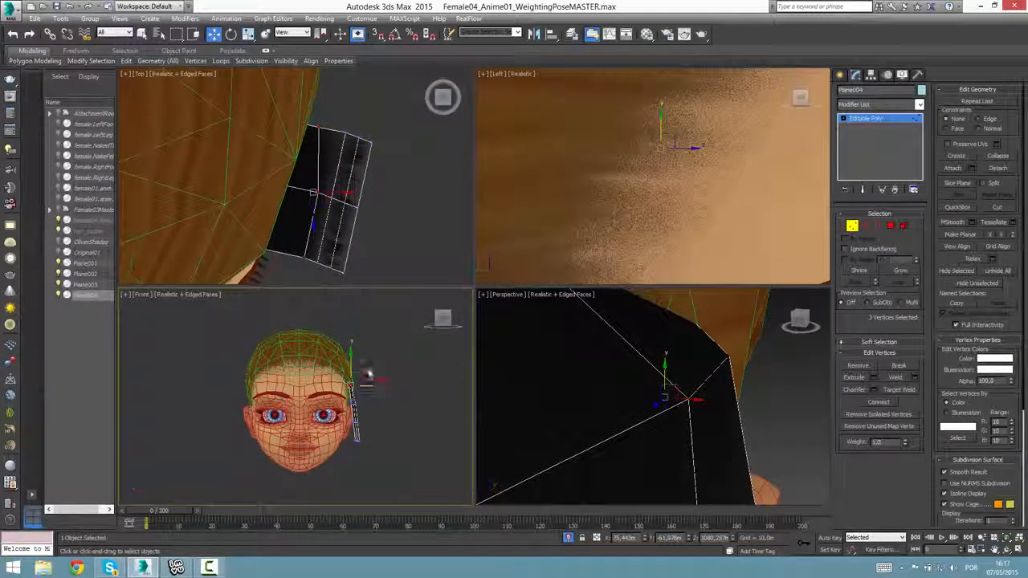
drag(363, 373, 379, 339)
drag(373, 348, 337, 328)
drag(386, 388, 353, 334)
drag(341, 436, 365, 368)
drag(345, 453, 362, 407)
Raise the back corner vertex and the middle vertex of the strip's crown end above the scalp surface.
scroll(355, 257, down, 5)
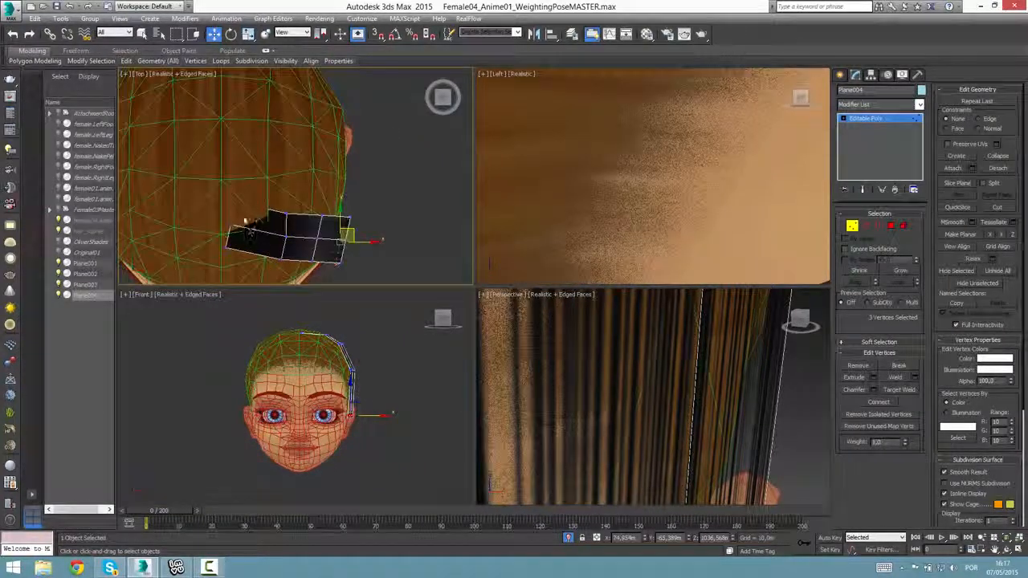
drag(224, 213, 249, 192)
scroll(621, 227, down, 10)
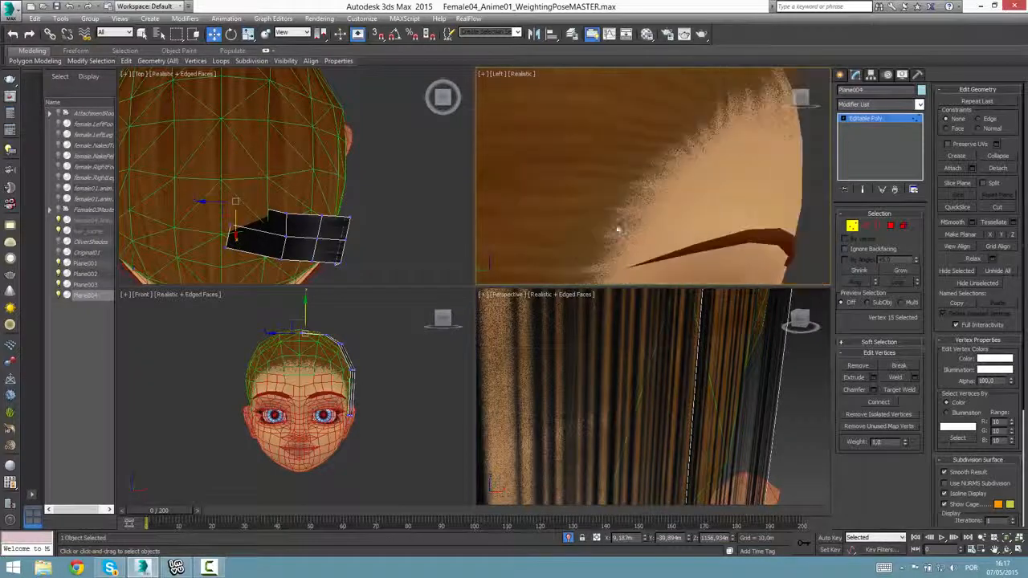
middle_drag(296, 311, 313, 356)
scroll(361, 391, up, 5)
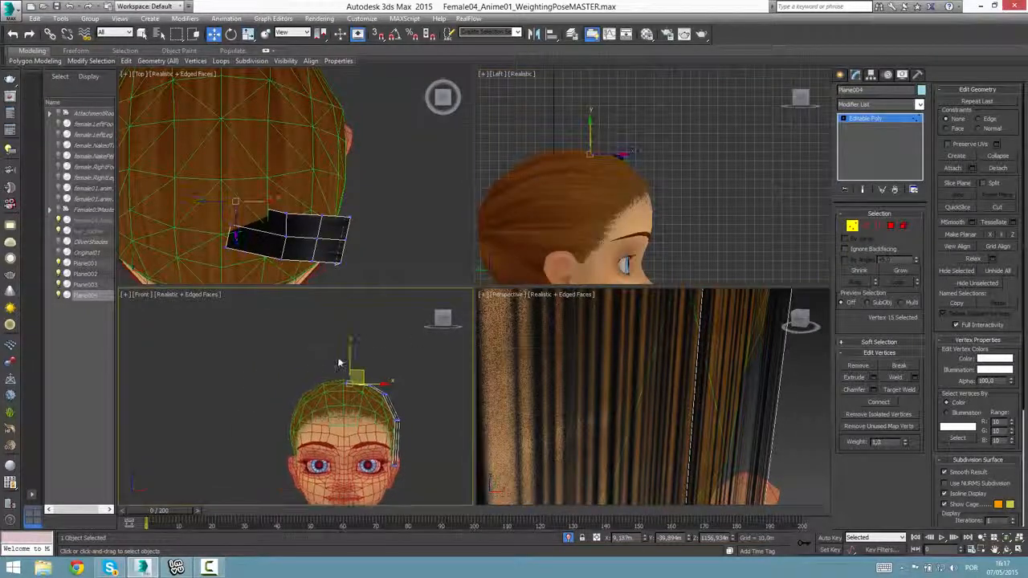
drag(361, 391, 361, 379)
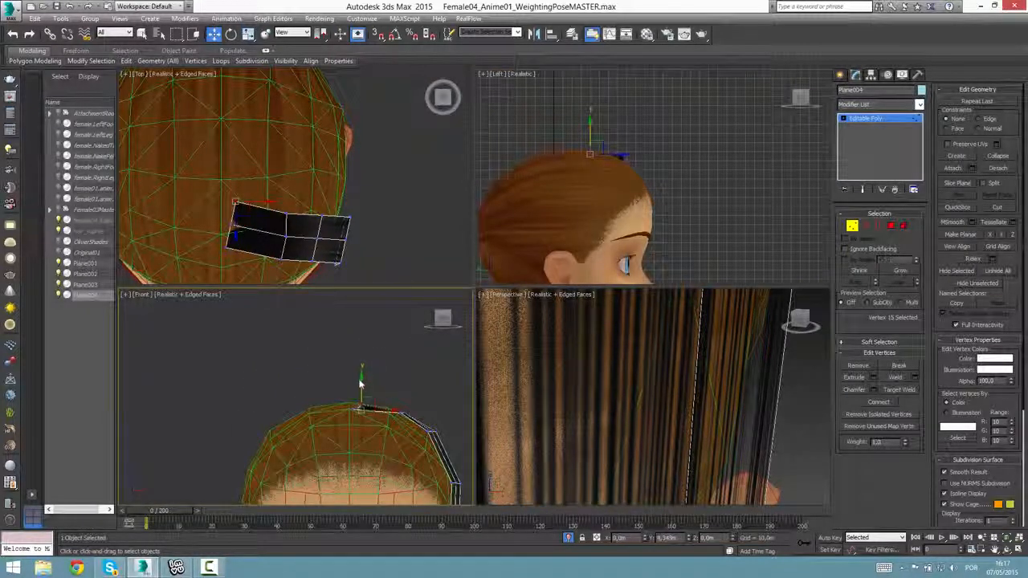
click(232, 224)
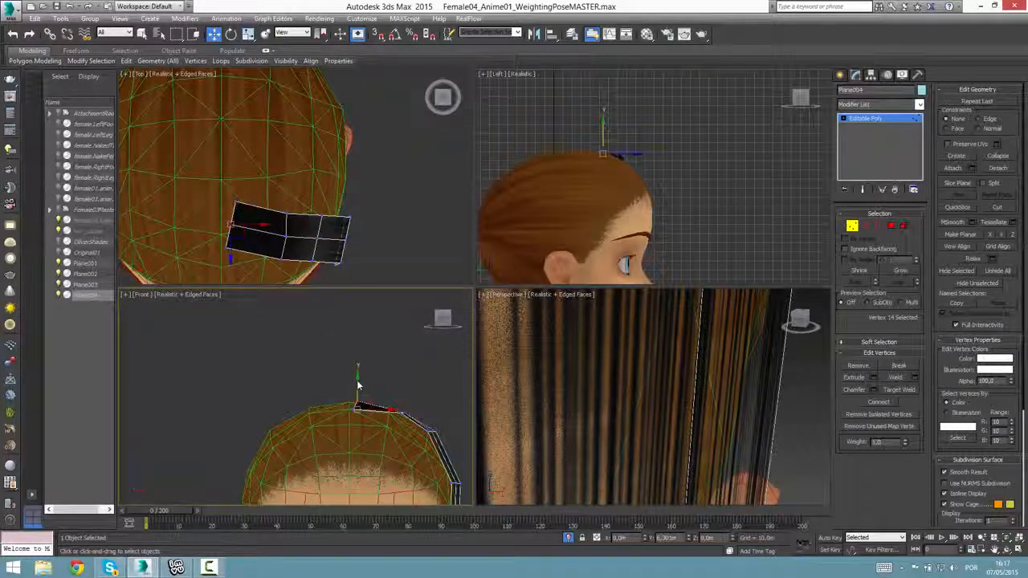
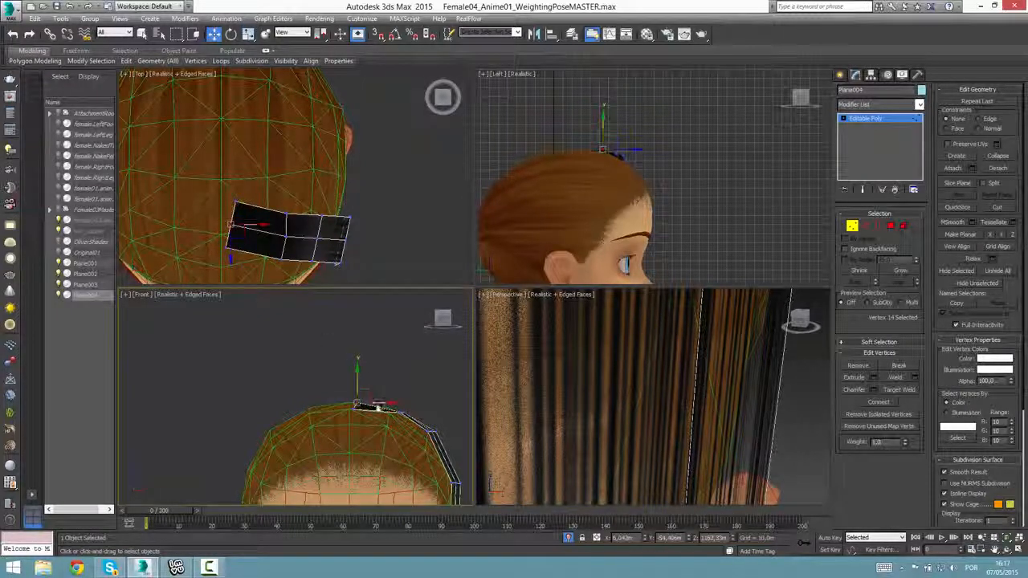
Move the front and back corner vertices of the strip's crown end inward to the head's centre line.
drag(379, 407, 373, 409)
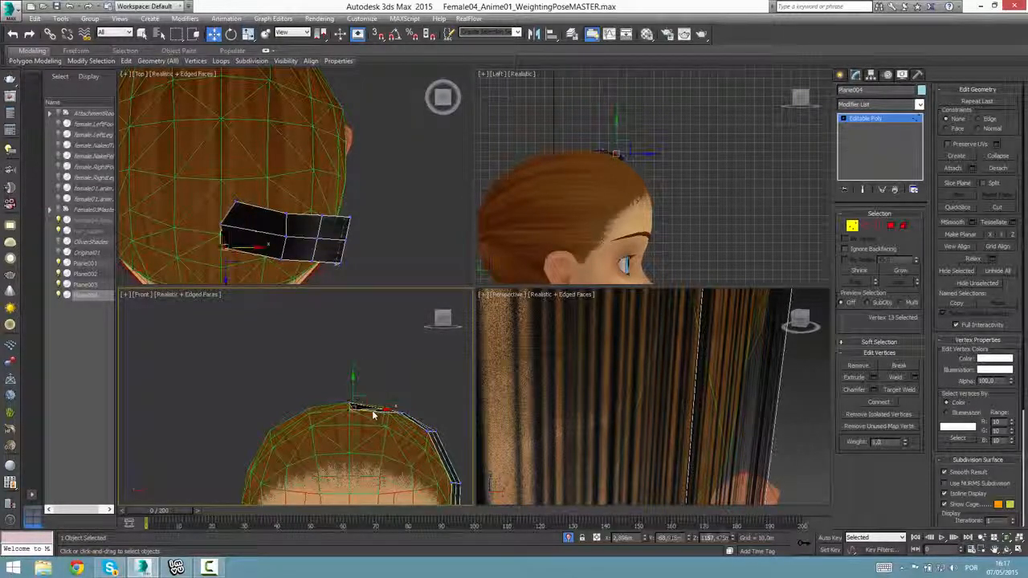
click(239, 207)
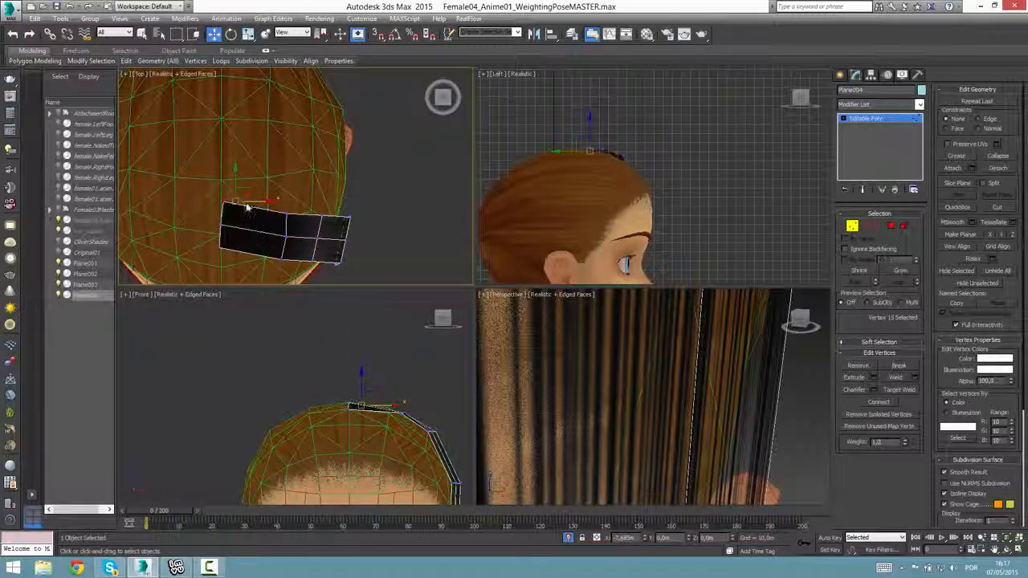
drag(247, 208, 246, 207)
right_click(401, 454)
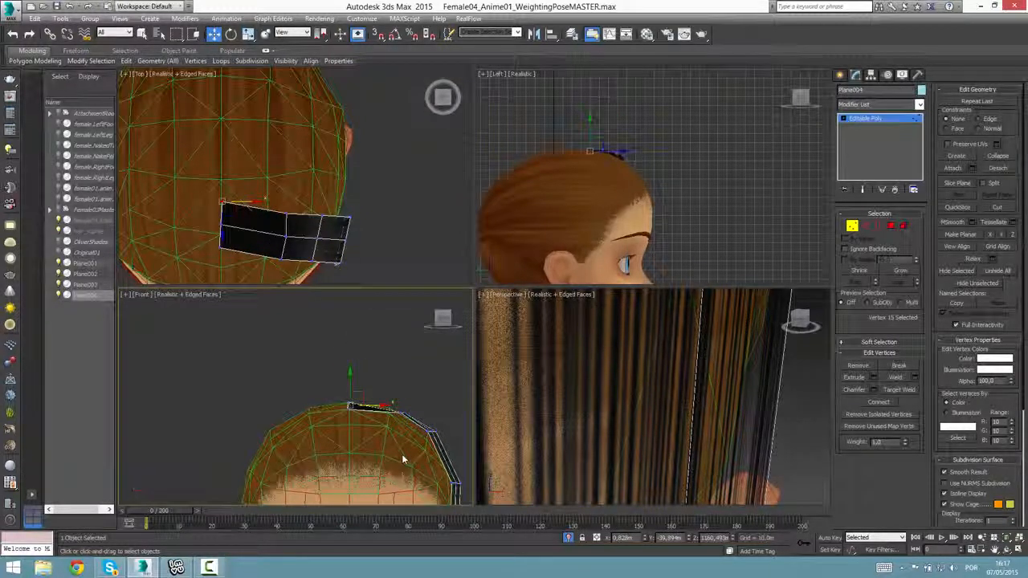
Maximize the perspective viewport and frame the strip's crown end on the scalp.
right_click(628, 411)
scroll(631, 411, down, 3)
key(alt+w)
scroll(618, 406, down, 3)
scroll(631, 410, down, 5)
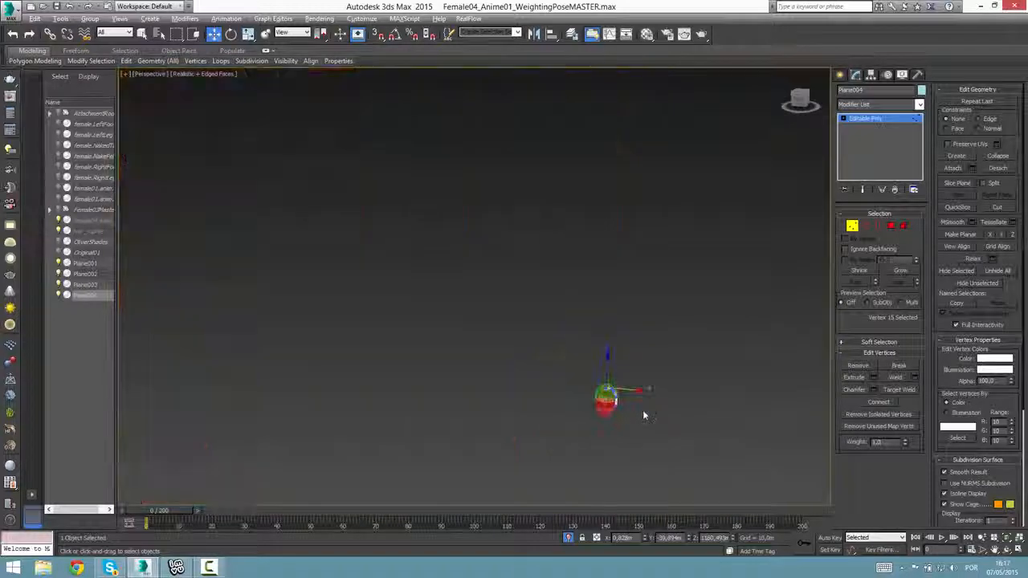
key(z)
scroll(594, 414, down, 8)
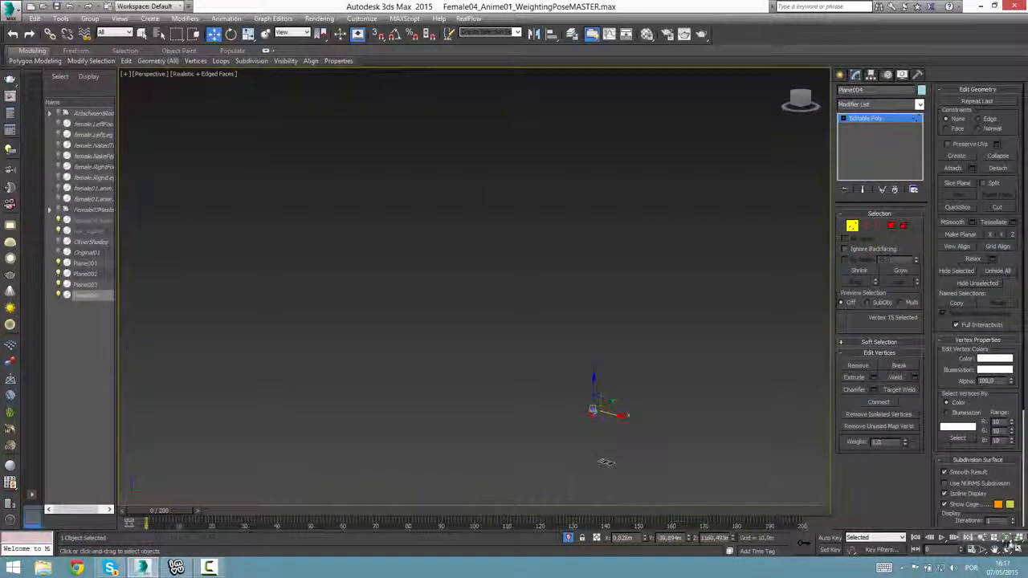
key(z)
scroll(516, 344, down, 6)
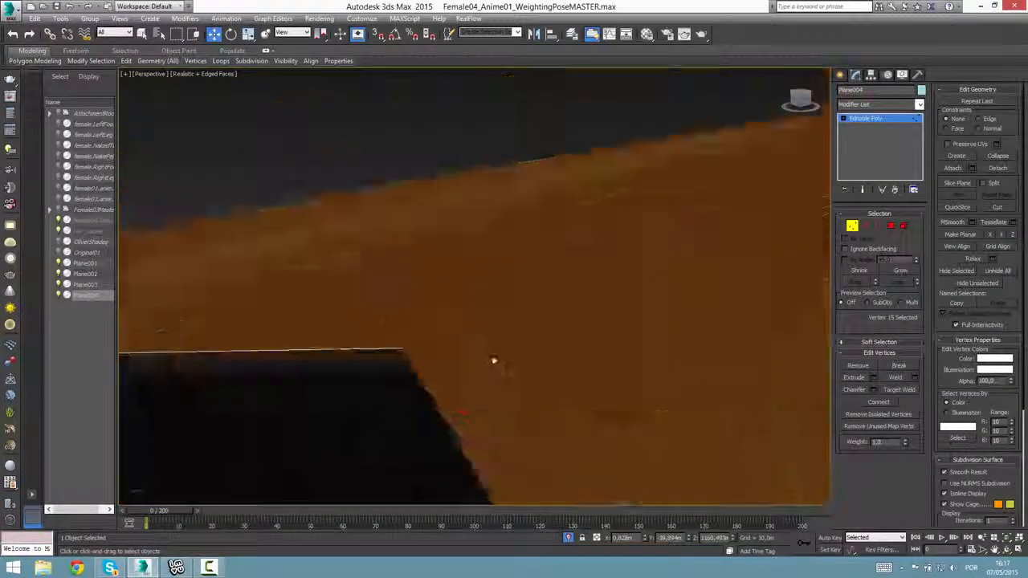
scroll(514, 354, down, 4)
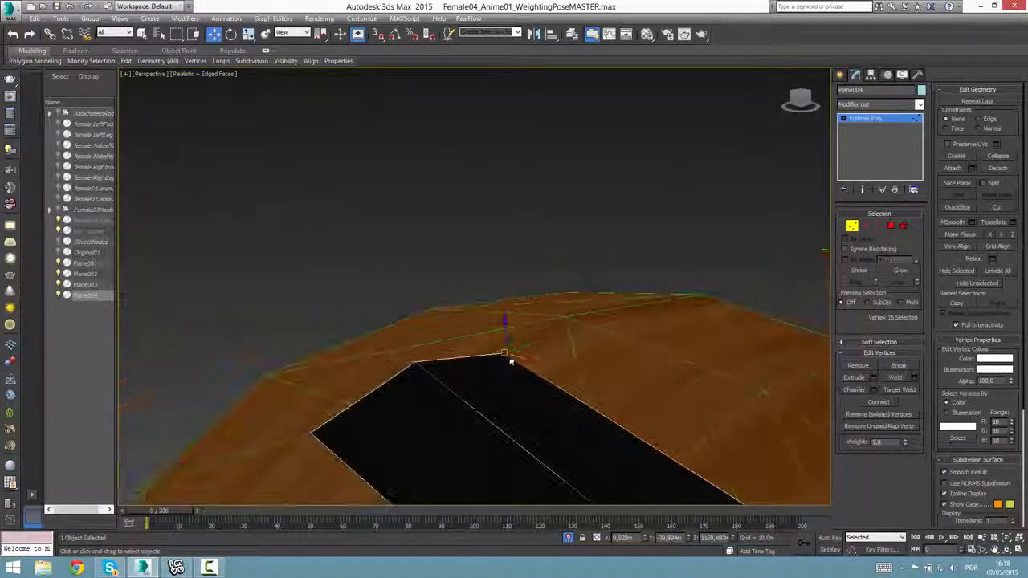
scroll(514, 393, down, 5)
Spread the front, middle and back vertices of the strip's second row across the scalp just below the crown.
alt+middle_drag(546, 411, 573, 369)
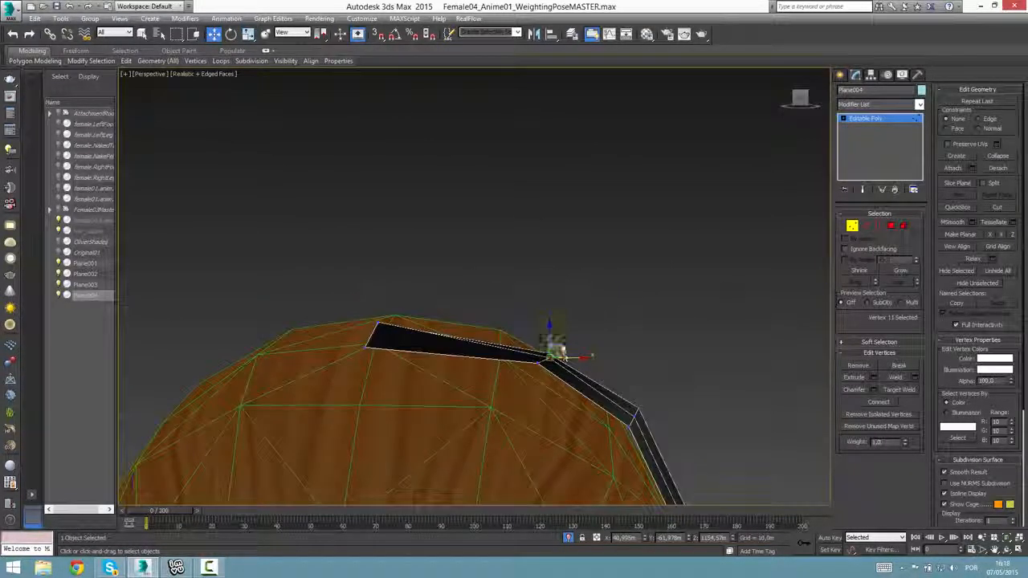
drag(558, 350, 486, 385)
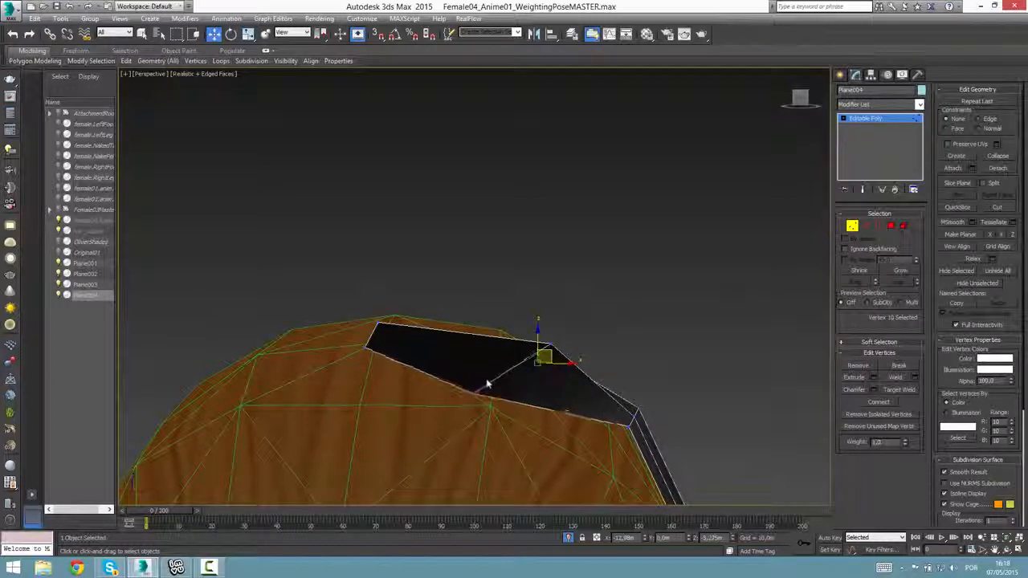
alt+middle_drag(554, 392, 574, 397)
click(555, 346)
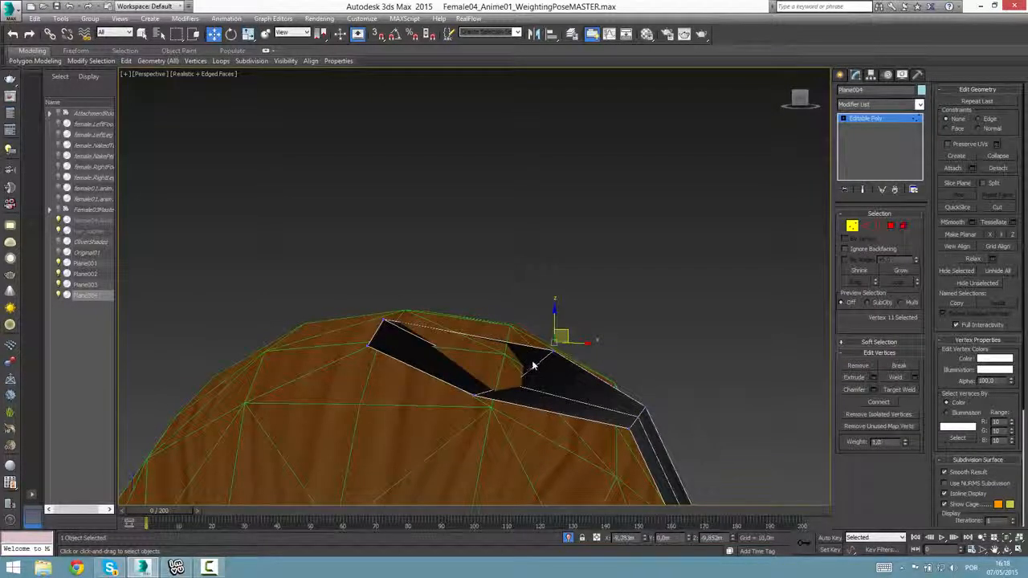
alt+middle_drag(541, 356, 556, 316)
click(586, 351)
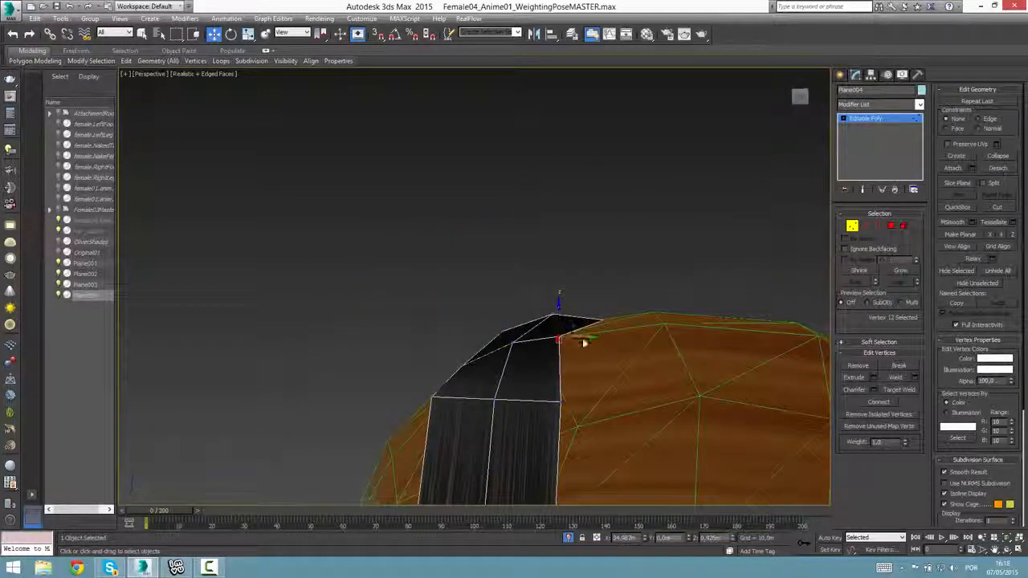
drag(585, 343, 588, 341)
Move the front vertex of the strip's third row forward and down along the scalp.
alt+middle_drag(549, 400, 571, 385)
drag(591, 383, 432, 408)
alt+middle_drag(432, 407, 516, 443)
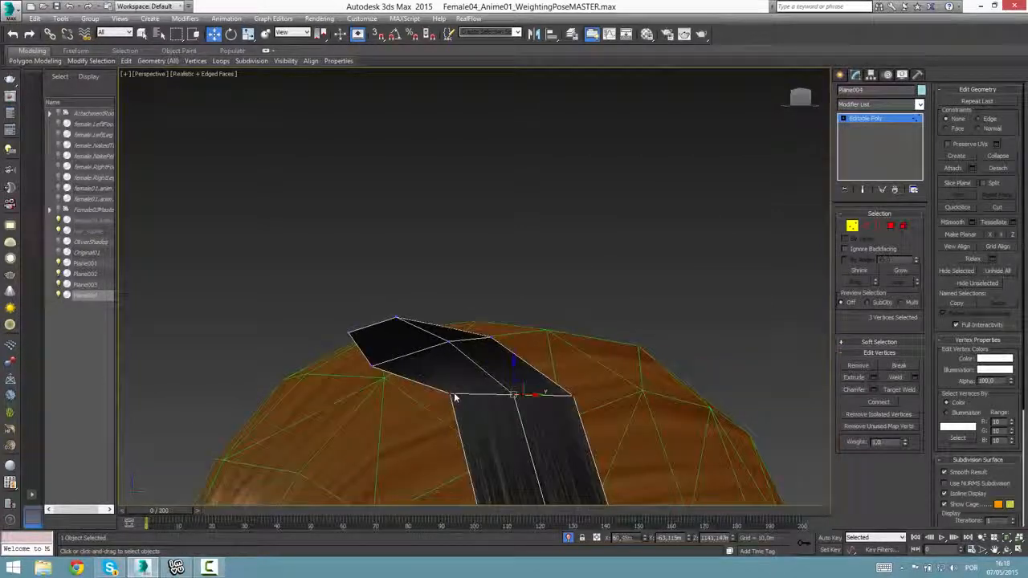
alt+middle_drag(454, 404, 462, 392)
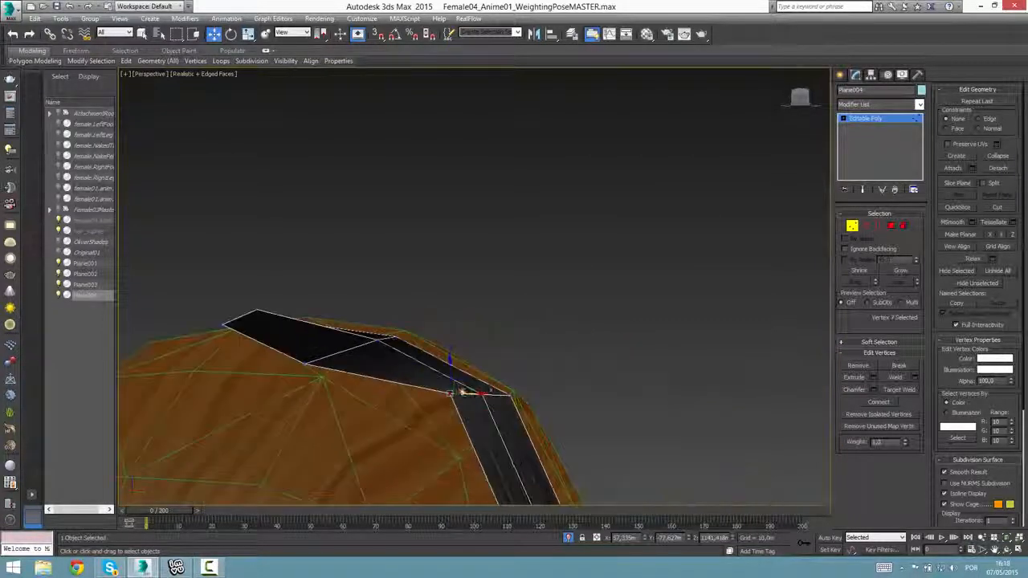
click(455, 390)
drag(456, 387, 419, 429)
alt+middle_drag(419, 429, 556, 372)
Reposition the middle and back vertices of the third row to follow the curve of the head.
click(569, 370)
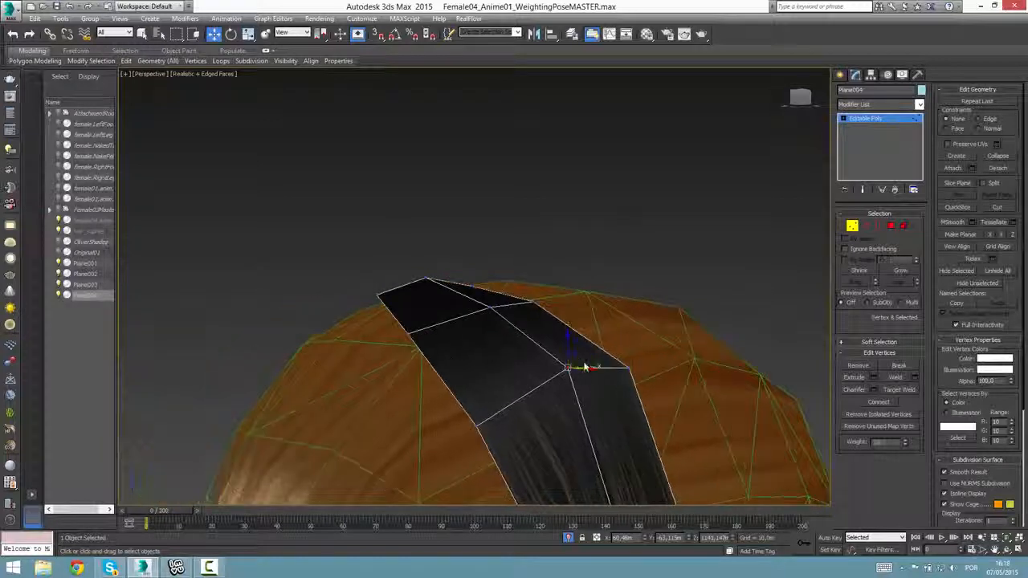
drag(575, 360, 551, 394)
alt+middle_drag(551, 393, 645, 428)
click(623, 403)
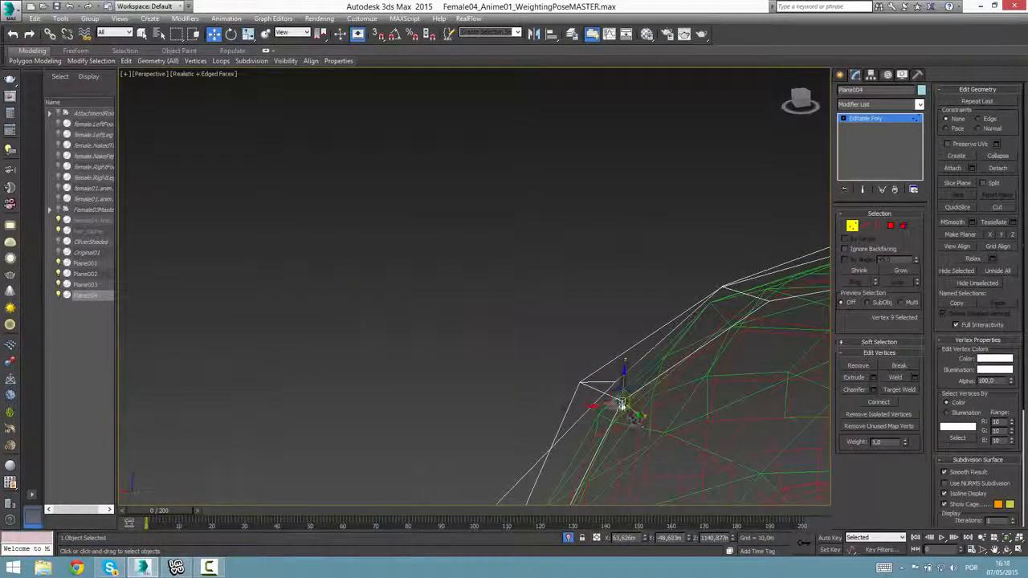
mouse_move(616, 397)
mouse_down()
mouse_move(648, 428)
mouse_move(624, 413)
mouse_up()
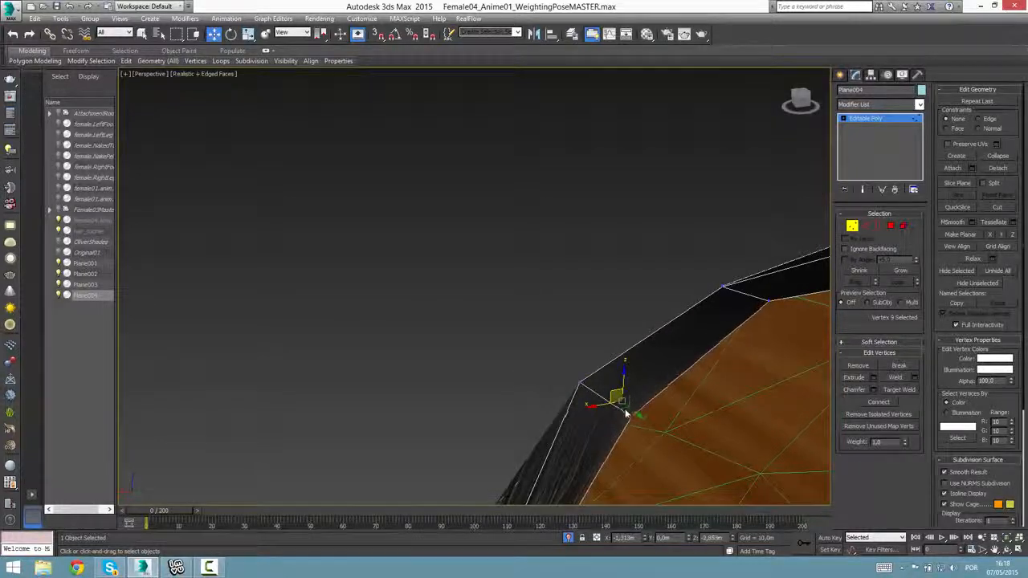
alt+middle_drag(624, 413, 518, 313)
Try to pull the third row's back vertex toward the back of the head.
scroll(503, 313, down, 5)
key(z)
scroll(518, 333, down, 6)
scroll(522, 335, up, 5)
scroll(519, 335, down, 4)
key(z)
scroll(510, 336, down, 5)
scroll(512, 338, up, 5)
scroll(515, 350, down, 5)
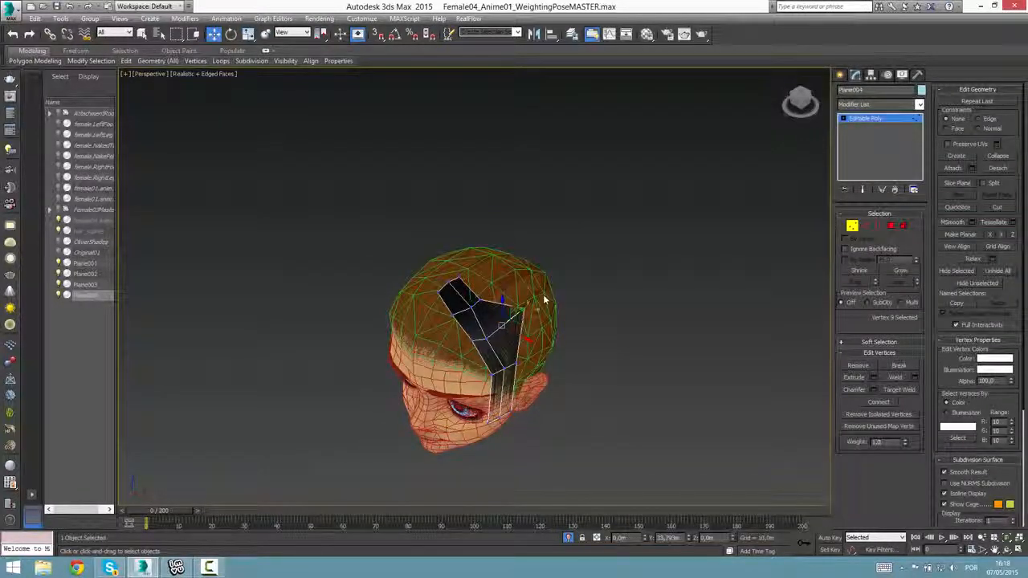
drag(545, 299, 520, 316)
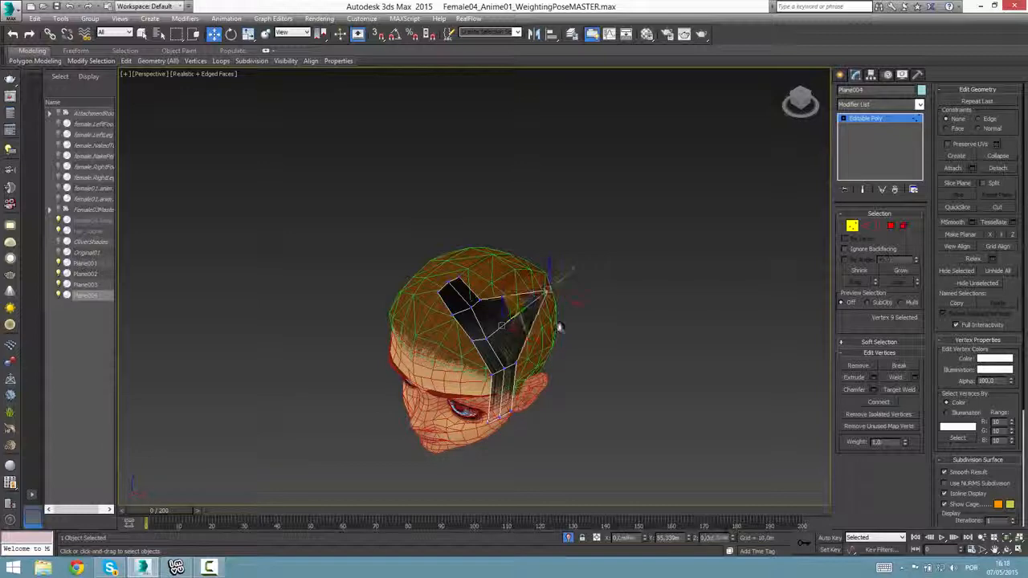
scroll(539, 336, up, 8)
scroll(538, 336, up, 3)
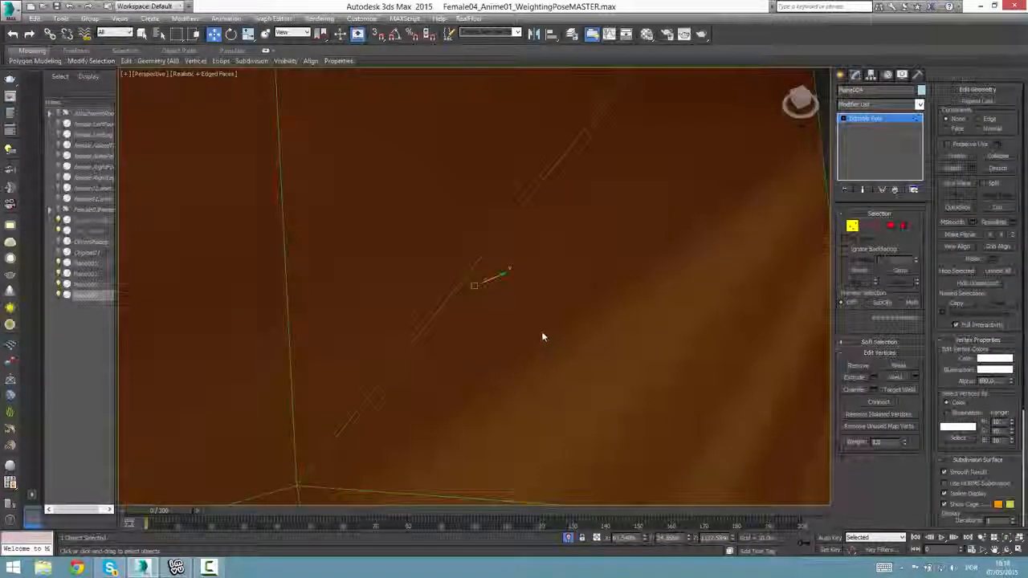
scroll(539, 335, down, 10)
alt+middle_drag(541, 343, 450, 326)
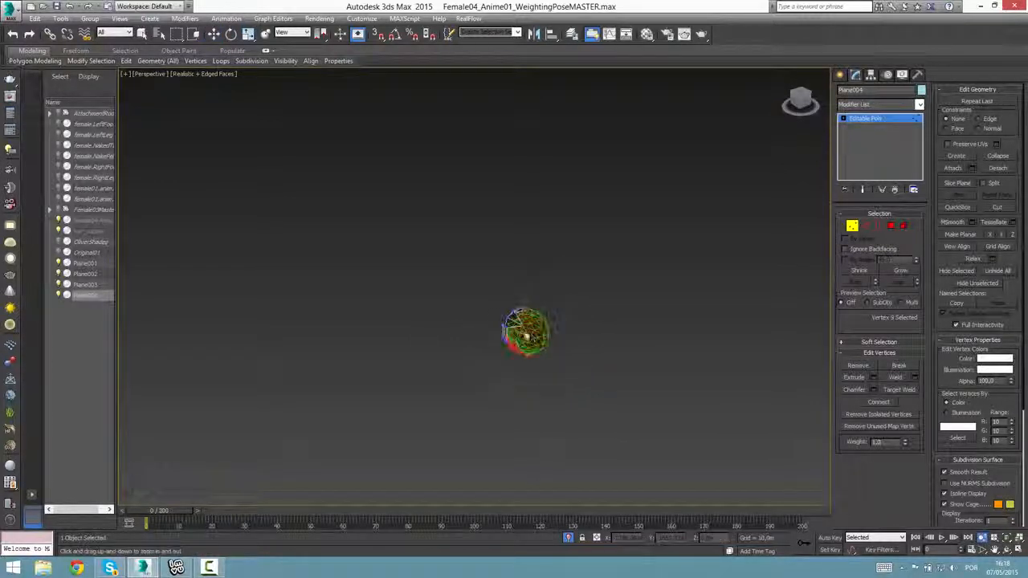
Realign the third row's vertices so the row runs evenly across the strip on the side of the head.
scroll(498, 310, up, 10)
scroll(490, 300, up, 1)
middle_drag(592, 385, 523, 388)
drag(750, 443, 601, 383)
alt+middle_drag(602, 383, 659, 384)
click(534, 350)
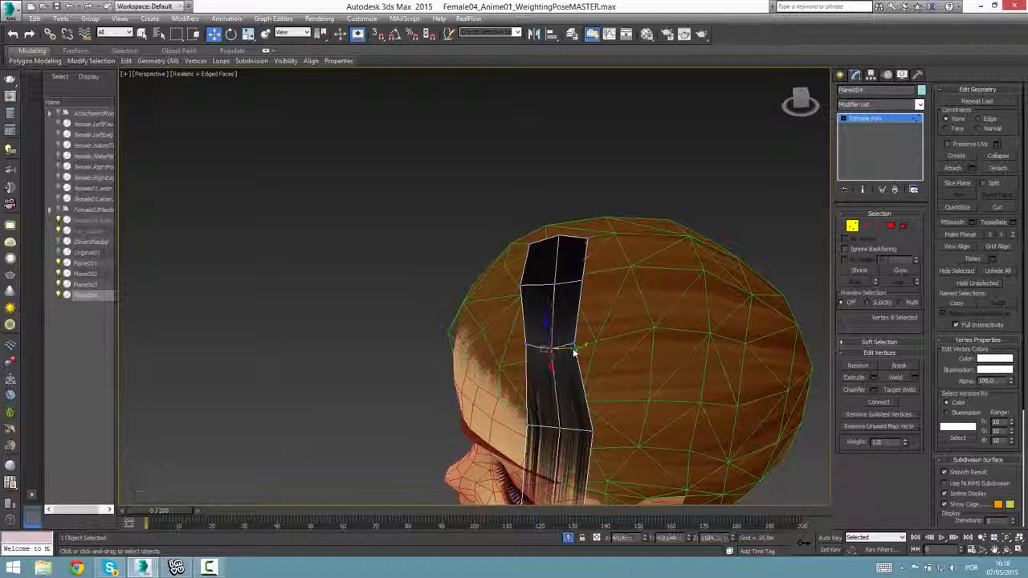
drag(575, 351, 578, 420)
Raise both outer vertices of the strip's lower end and lower the middle one to form a pointed tip.
mouse_move(573, 432)
alt+middle_down()
mouse_move(562, 462)
mouse_move(571, 477)
mouse_move(521, 464)
alt+middle_up()
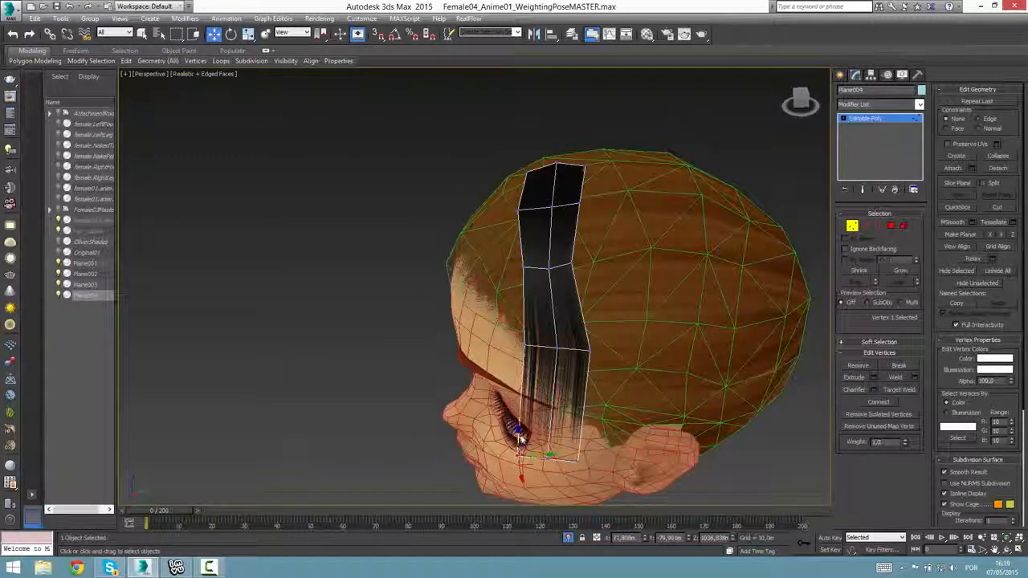
drag(520, 439, 525, 411)
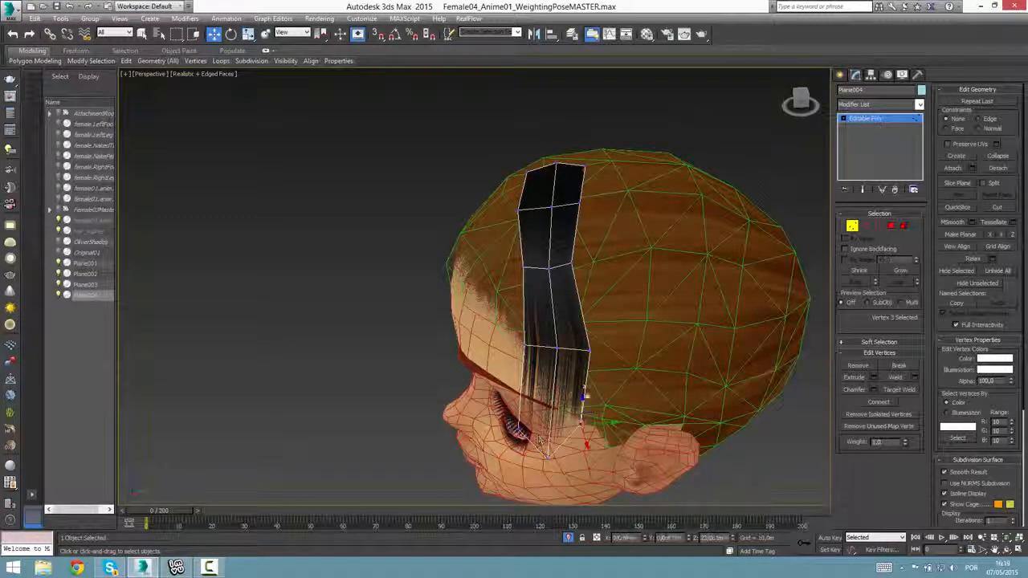
drag(549, 432, 549, 461)
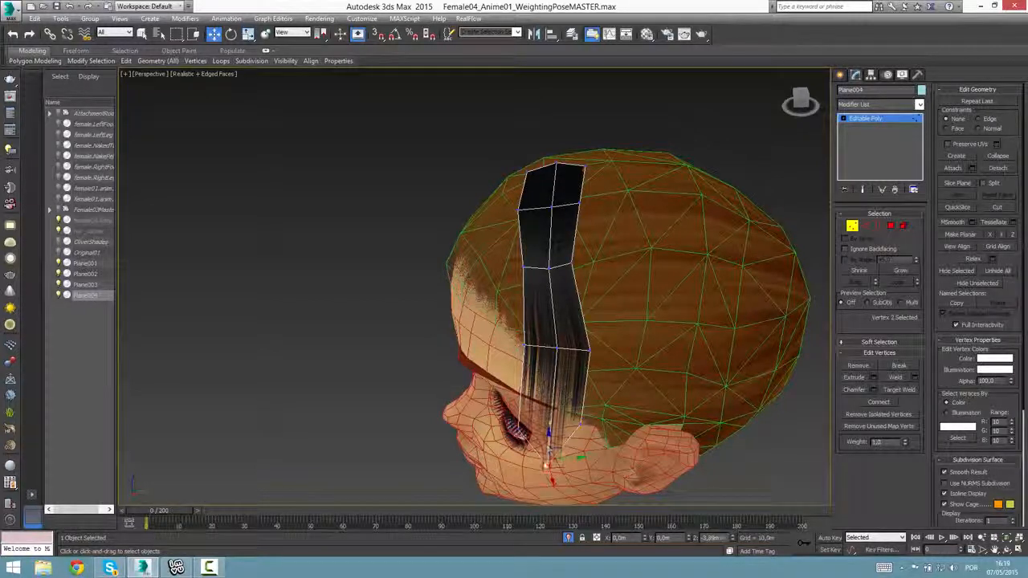
alt+middle_drag(623, 451, 652, 431)
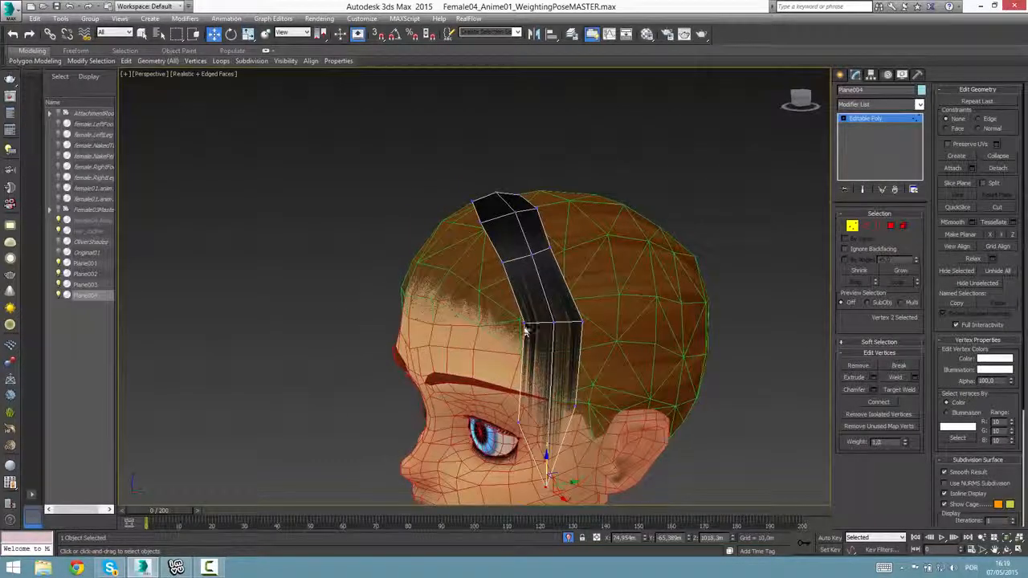
Move the fourth row's front vertex in against the temple and adjust its middle and back vertices to narrow the strip.
click(526, 328)
alt+middle_drag(529, 330, 663, 331)
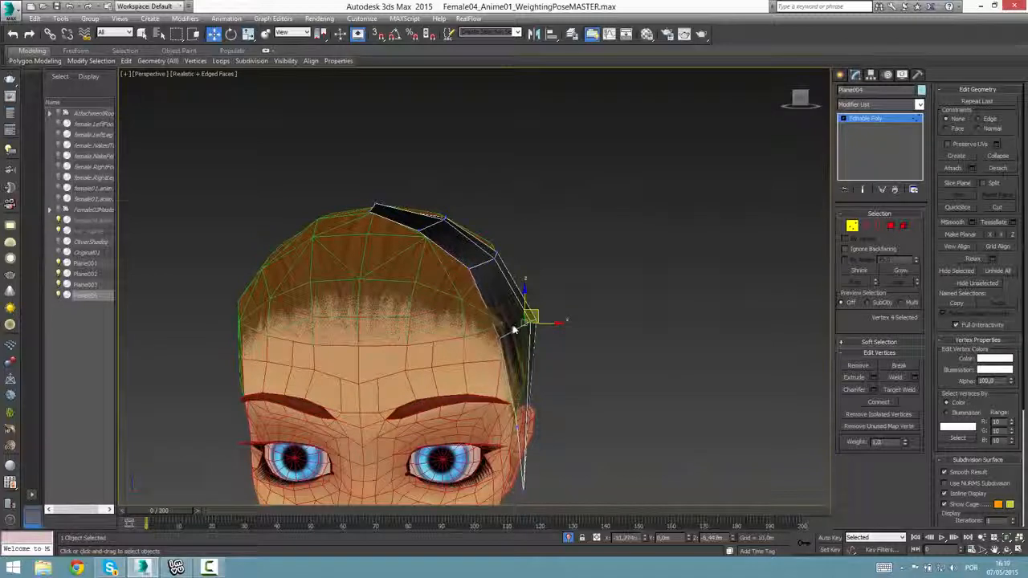
drag(514, 330, 511, 331)
alt+middle_drag(675, 351, 505, 366)
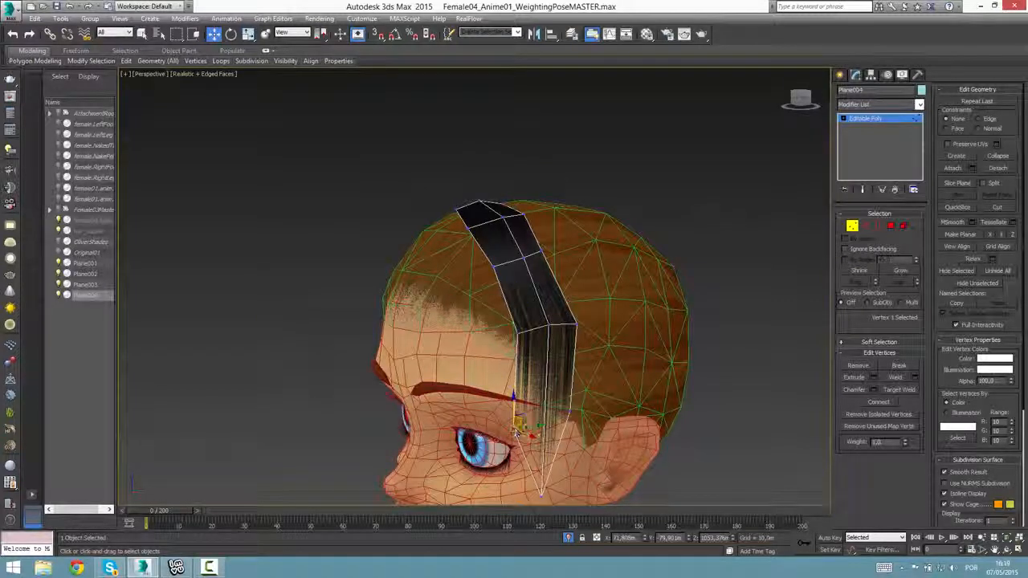
click(548, 327)
alt+middle_drag(554, 344, 544, 351)
drag(571, 325, 594, 329)
Shift the third row's front vertex backward and bring its middle vertex closer to the scalp.
alt+middle_drag(594, 329, 519, 281)
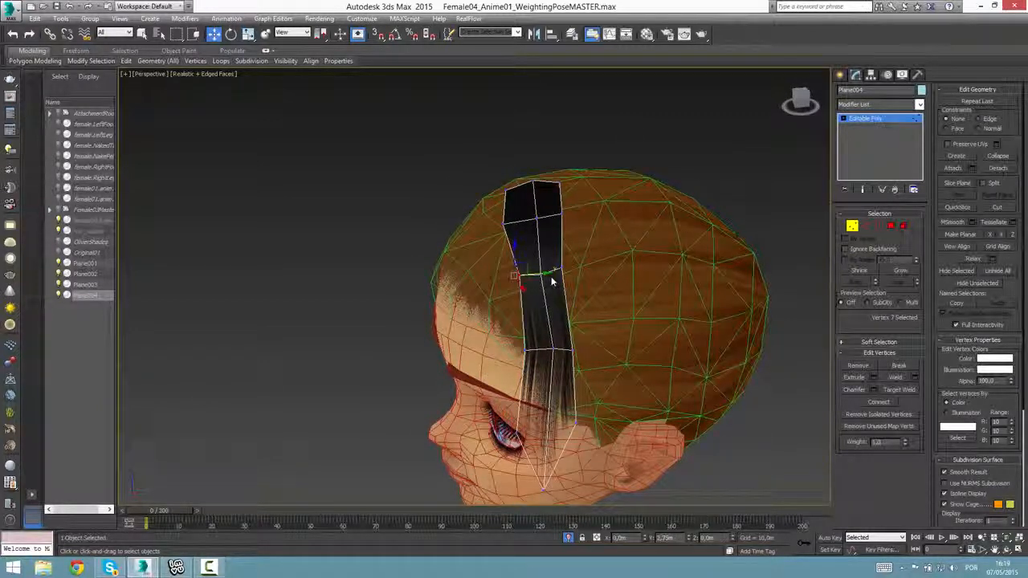
alt+middle_drag(535, 295, 531, 479)
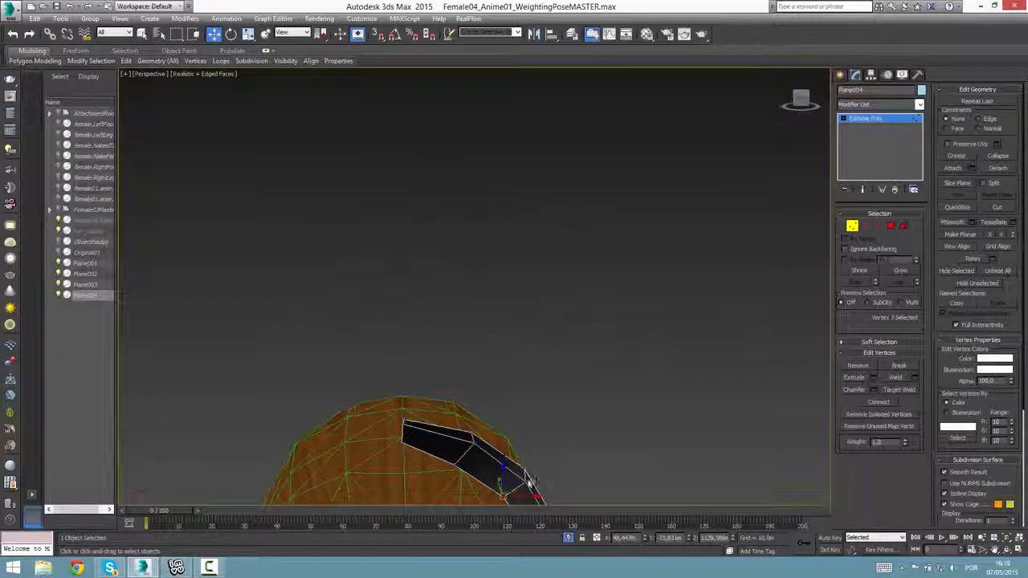
click(526, 487)
key(z)
scroll(499, 460, down, 14)
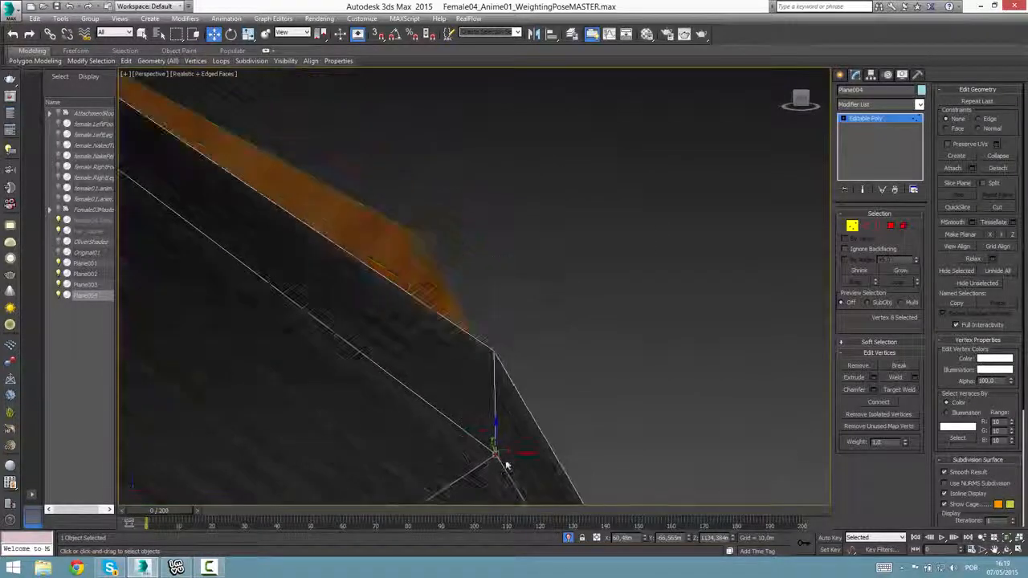
alt+middle_drag(508, 473, 477, 459)
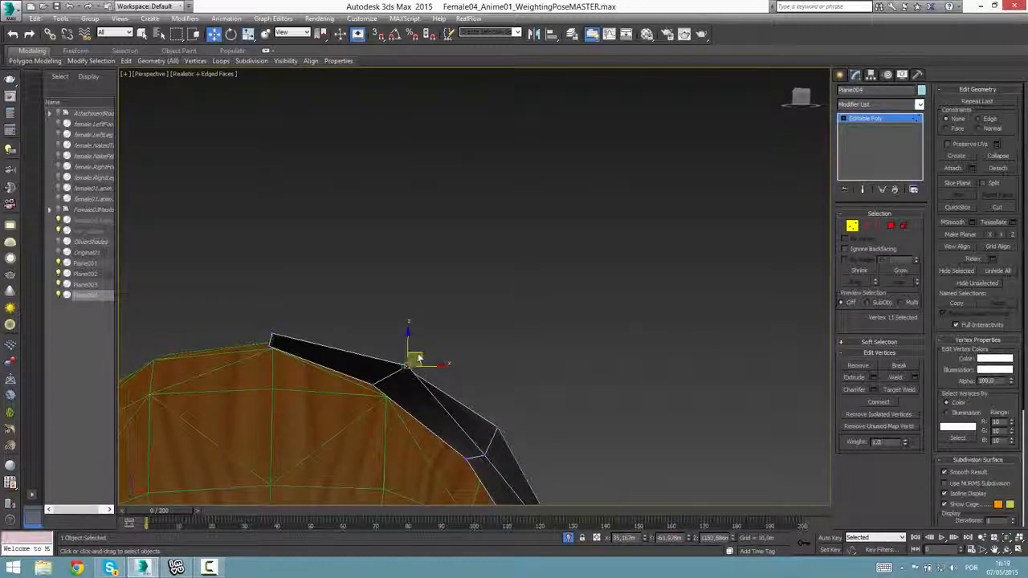
Adjust the vertices at the strip's upper end so its top rows follow the curve of the crown.
drag(418, 357, 401, 368)
alt+middle_drag(399, 370, 363, 390)
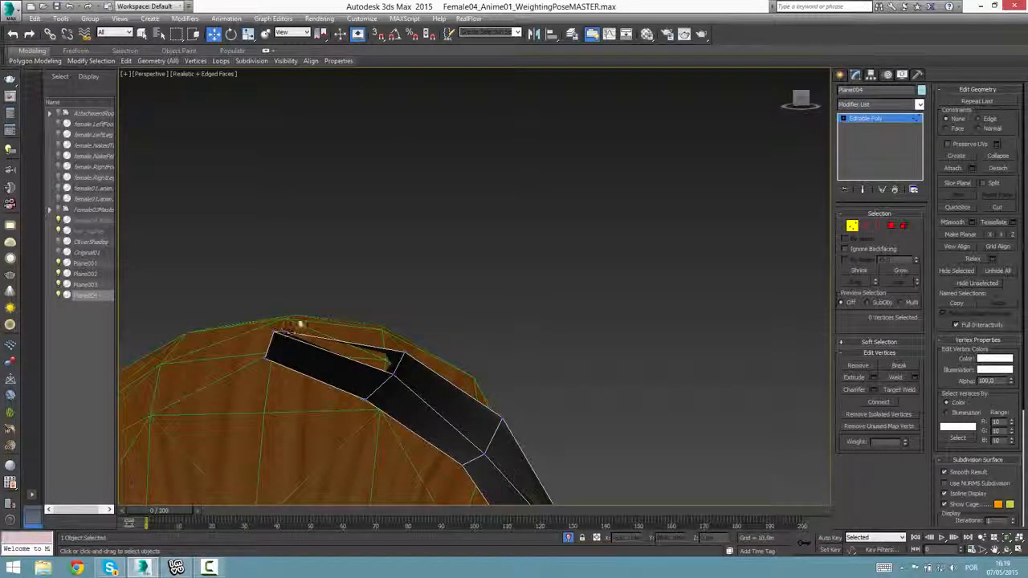
alt+middle_drag(288, 343, 327, 338)
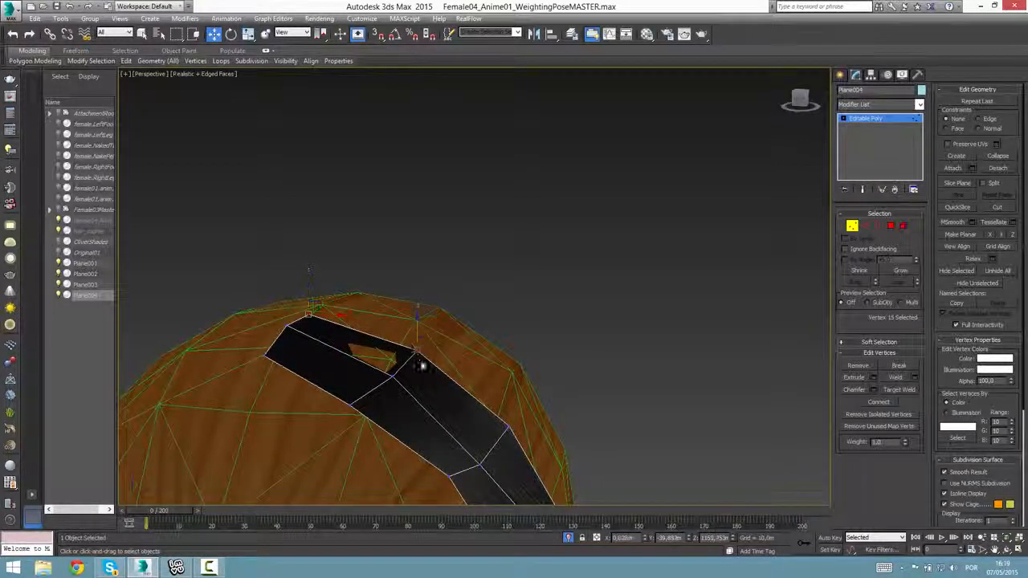
alt+middle_drag(421, 365, 440, 359)
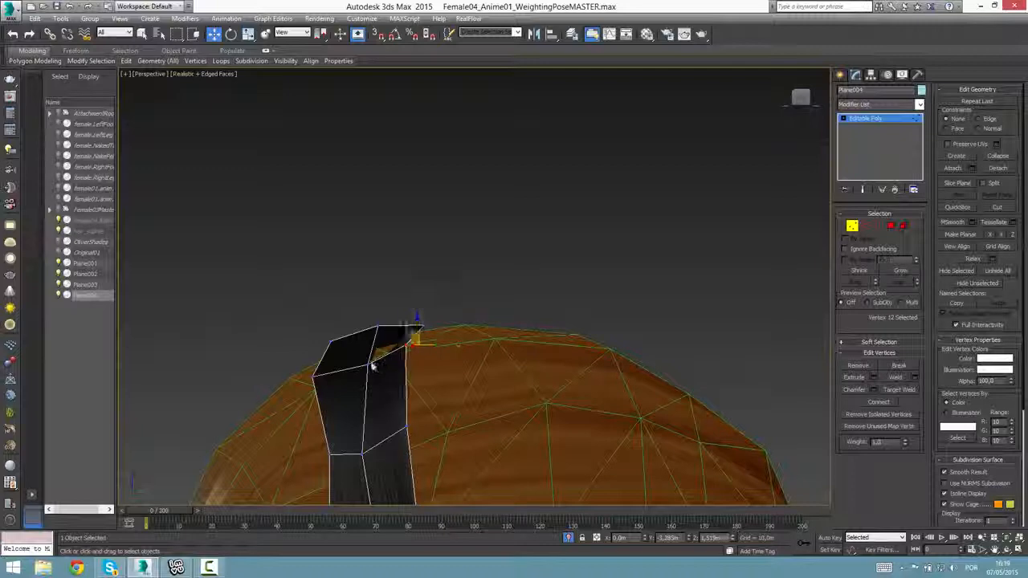
alt+middle_drag(377, 368, 356, 379)
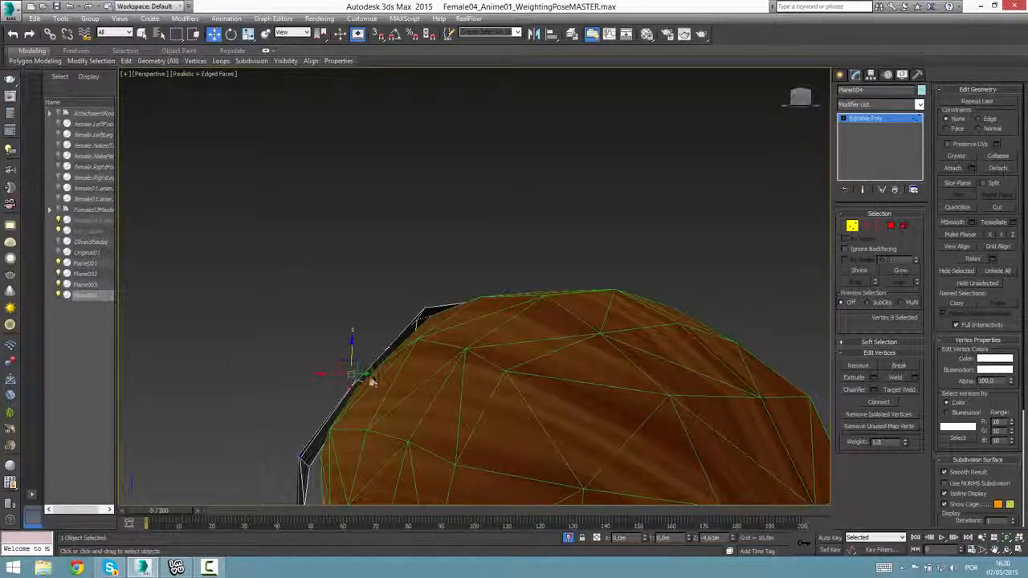
Shift the strip's middle-row vertices closer to the scalp to smooth its bend along the side of the head.
alt+middle_drag(339, 399, 383, 394)
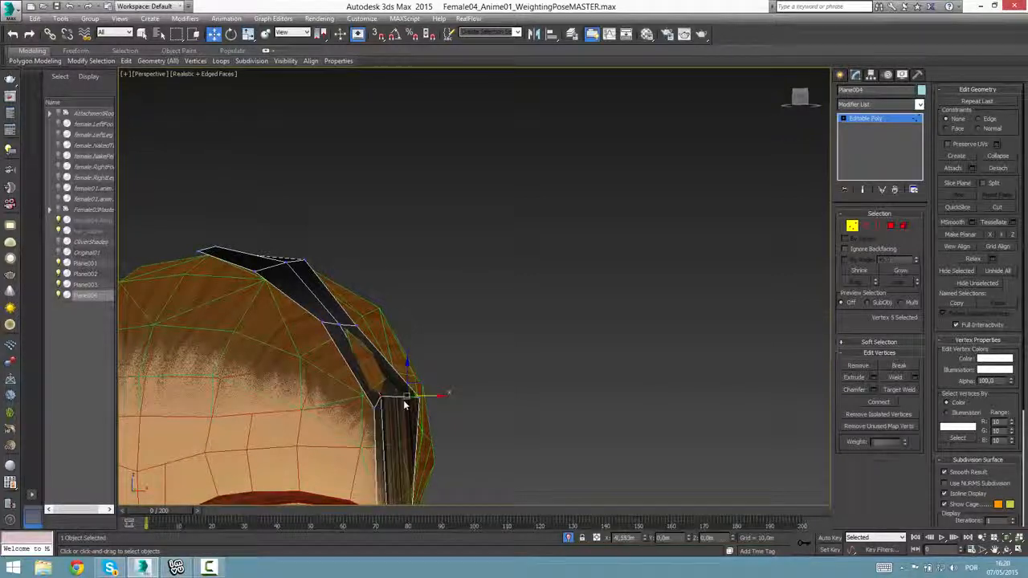
alt+middle_drag(394, 430, 401, 309)
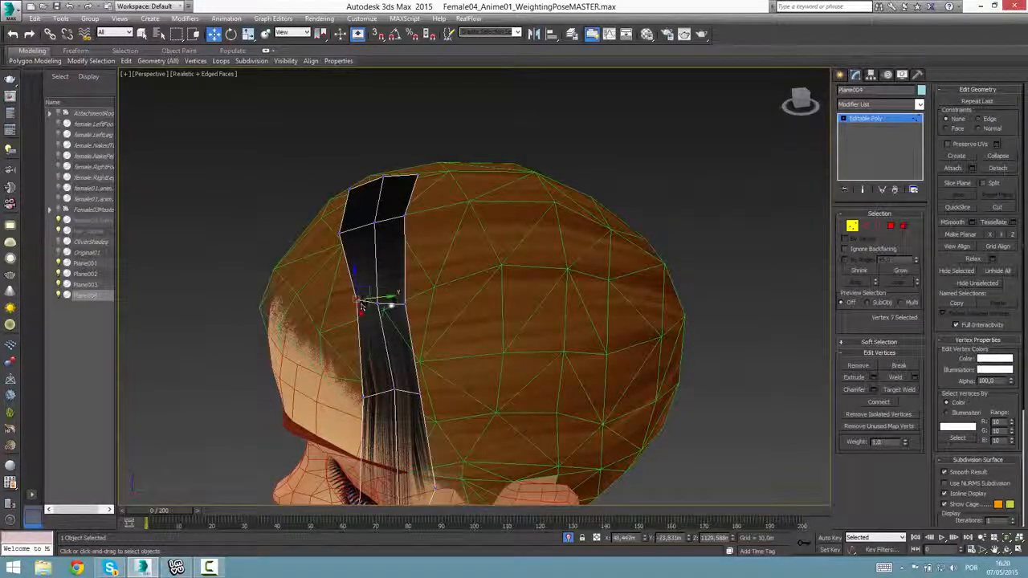
click(389, 305)
scroll(366, 305, down, 4)
alt+middle_drag(367, 305, 429, 344)
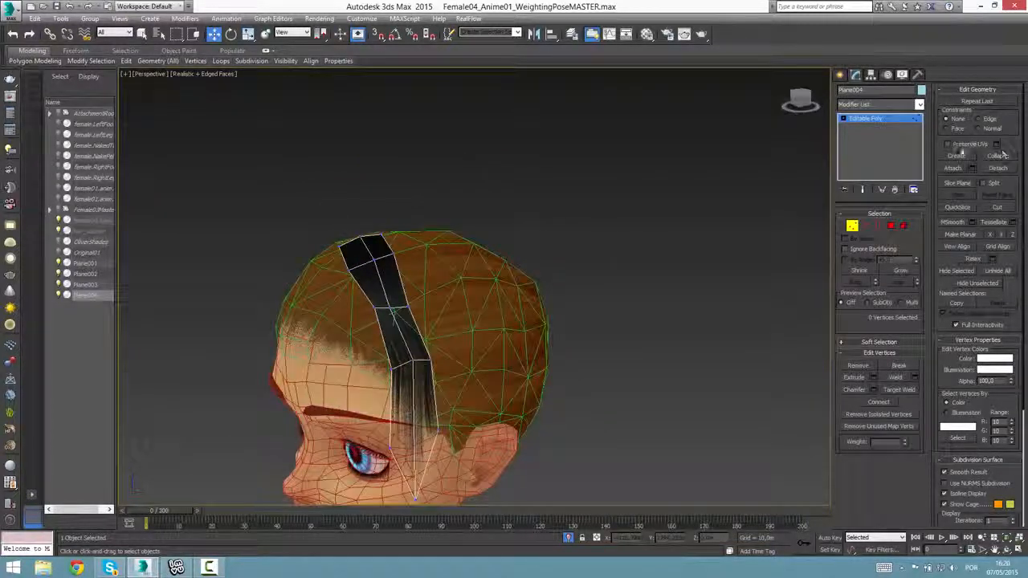
Finish vertex editing and reselect the shaped hair strip as a whole object, ready for rotation.
click(874, 119)
alt+middle_drag(473, 304, 519, 367)
key(z)
click(675, 329)
key(z)
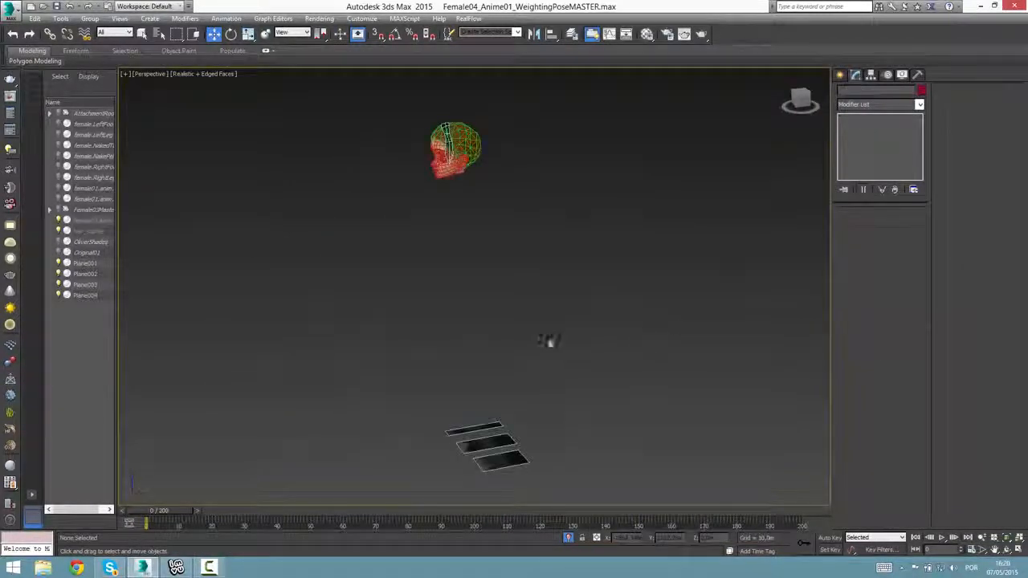
click(449, 143)
key(z)
alt+middle_drag(484, 277, 556, 324)
key(e)
scroll(591, 376, down, 8)
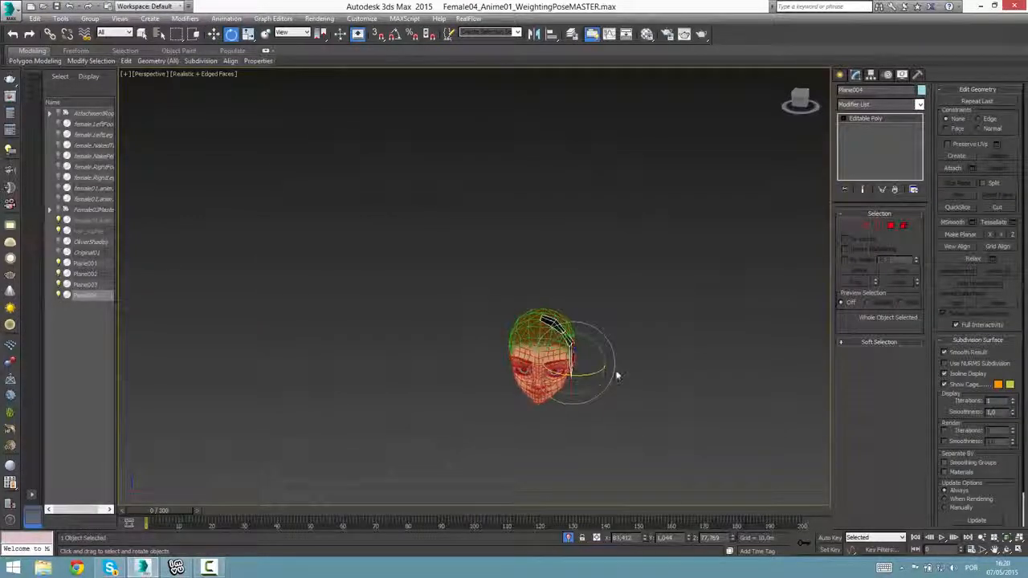
scroll(614, 376, up, 8)
Center the hair strip's pivot to the object using Affect Pivot Only.
click(870, 74)
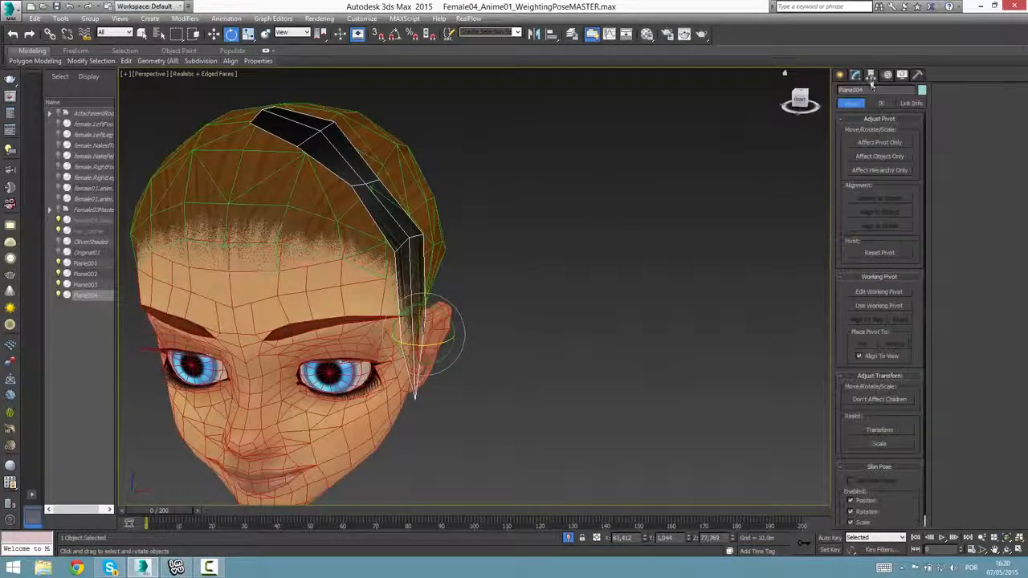
alt+middle_drag(747, 178, 675, 200)
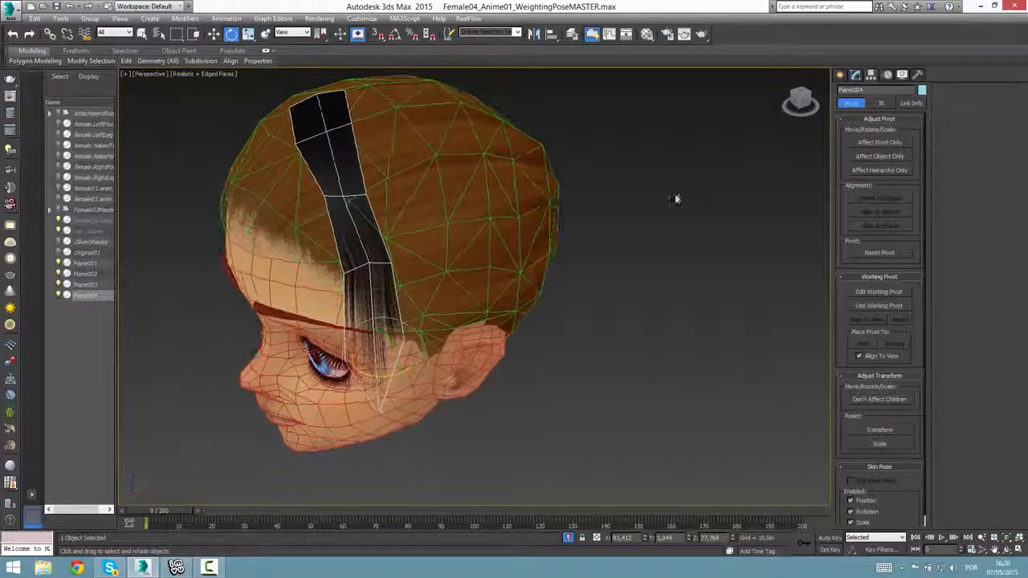
click(899, 143)
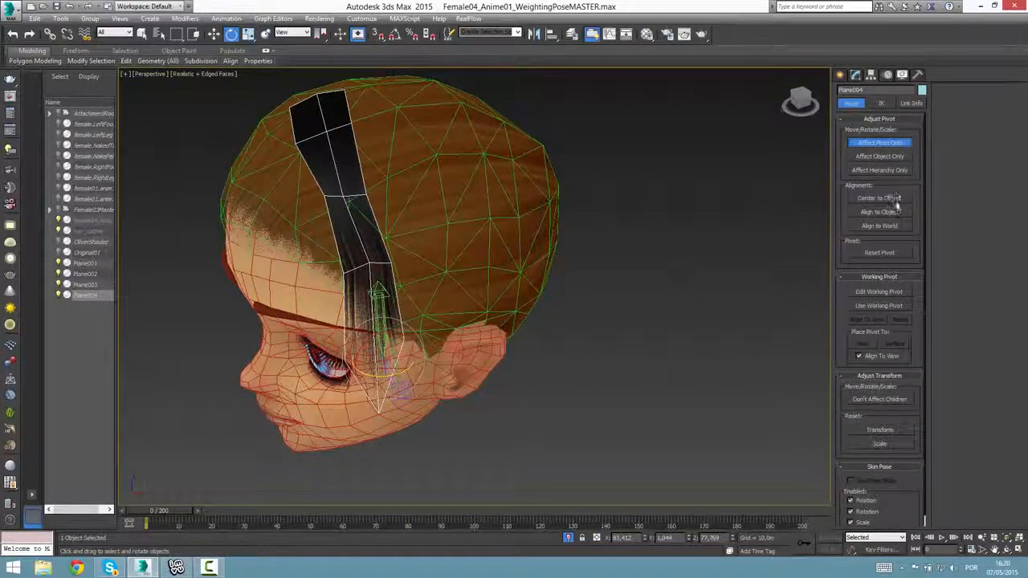
click(895, 202)
click(879, 143)
Make a rotated copy of the hair strip and move it to the opposite side of the head.
alt+middle_drag(723, 265, 362, 292)
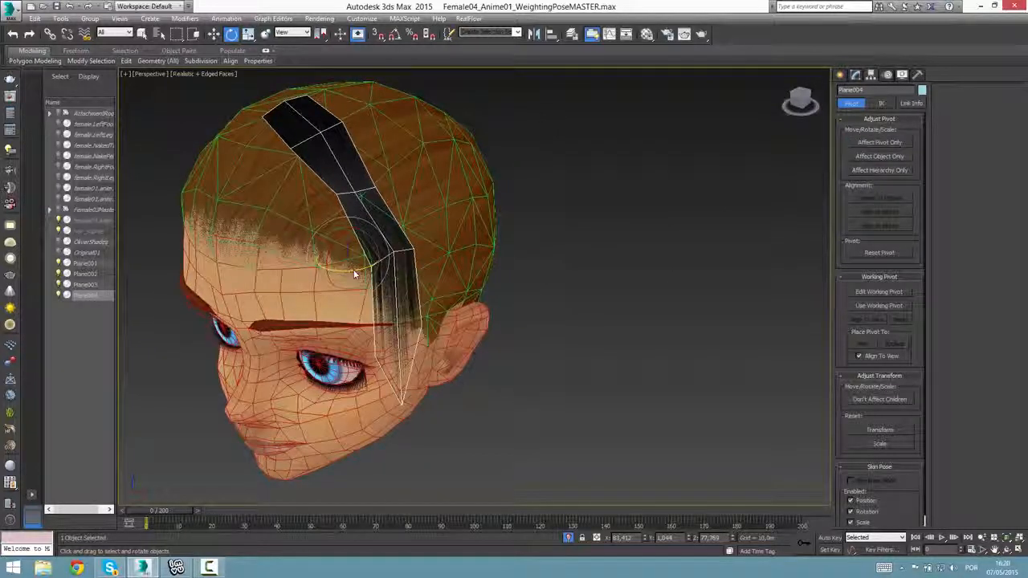
shift+drag(353, 269, 304, 269)
key(Return)
alt+middle_drag(415, 325, 454, 352)
key(w)
drag(404, 292, 211, 280)
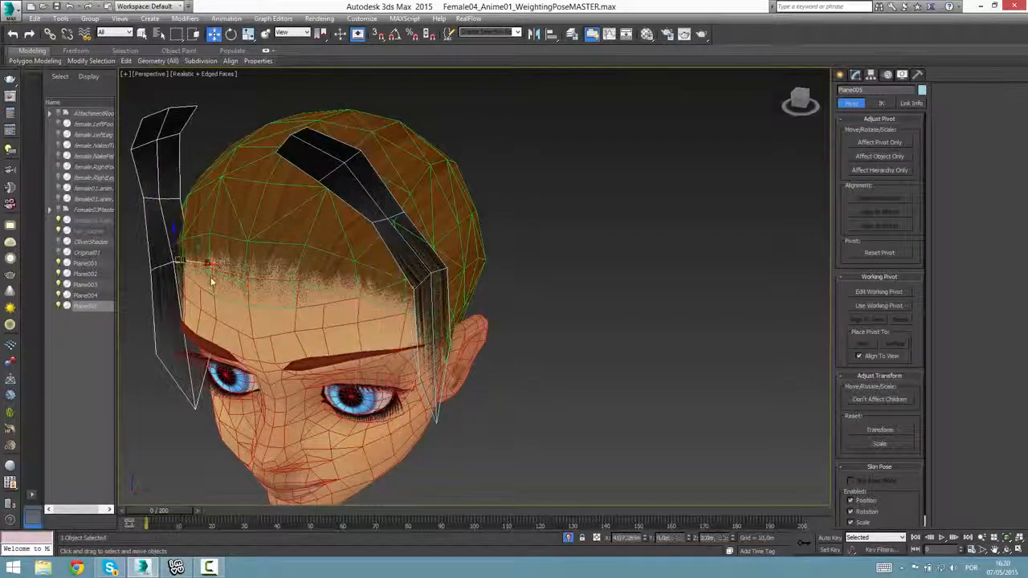
Rotate the copied strip to face outward on its new side and move it in toward the scalp.
alt+middle_drag(213, 283, 292, 329)
middle_drag(186, 241, 297, 326)
key(e)
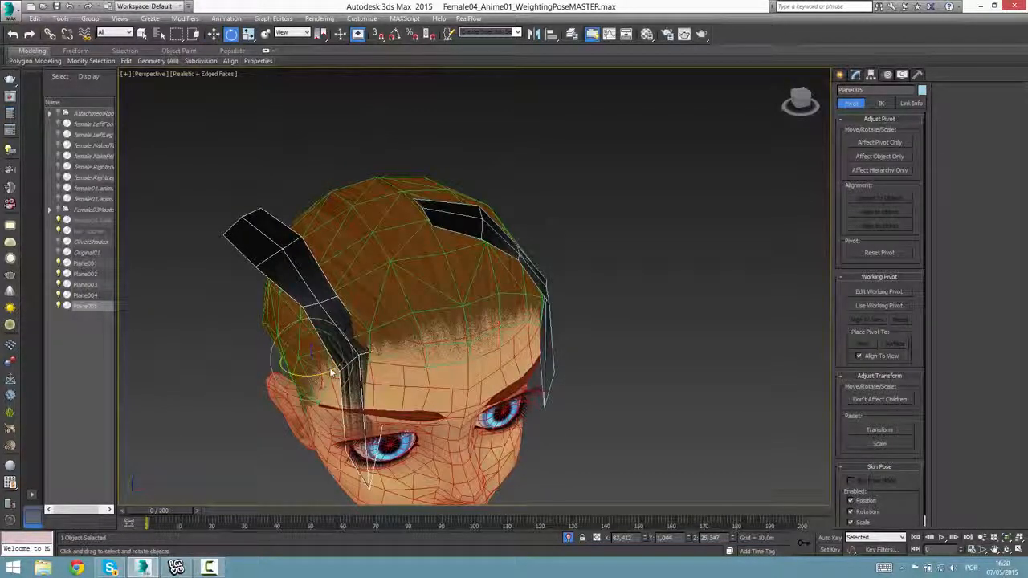
drag(331, 372, 211, 378)
alt+middle_drag(301, 387, 324, 381)
key(w)
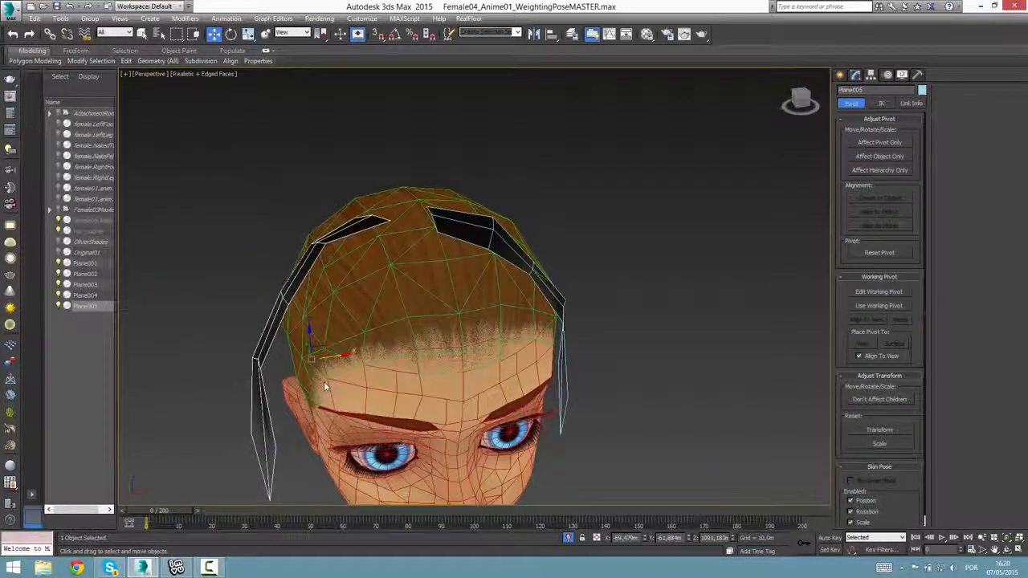
drag(330, 361, 360, 357)
Tilt the copied strip to match the scalp and slide it back along the side of the head.
key(e)
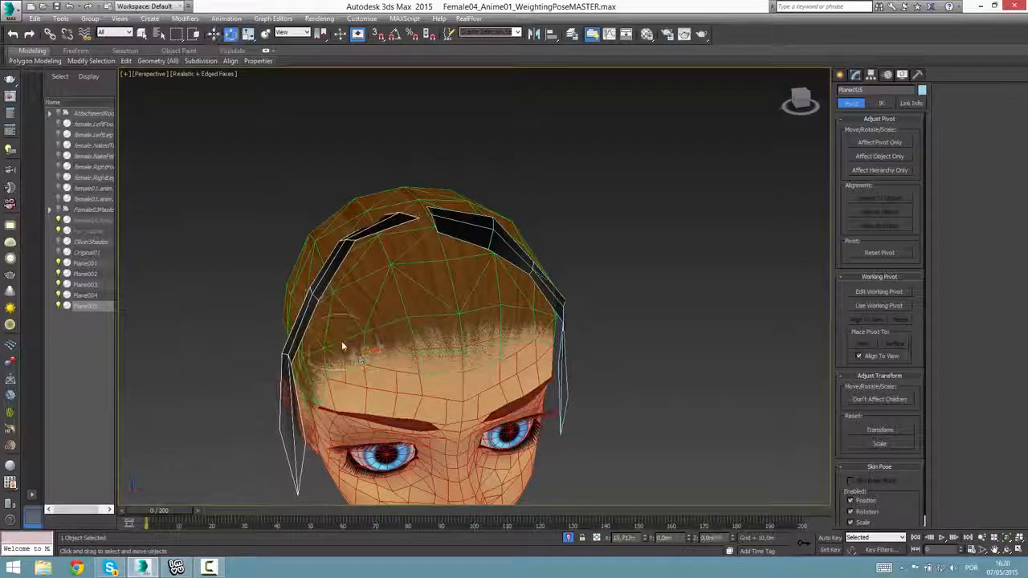
alt+middle_drag(348, 352, 330, 358)
key(w)
drag(329, 358, 280, 355)
alt+middle_drag(280, 356, 332, 345)
drag(333, 345, 330, 345)
alt+middle_drag(385, 354, 305, 348)
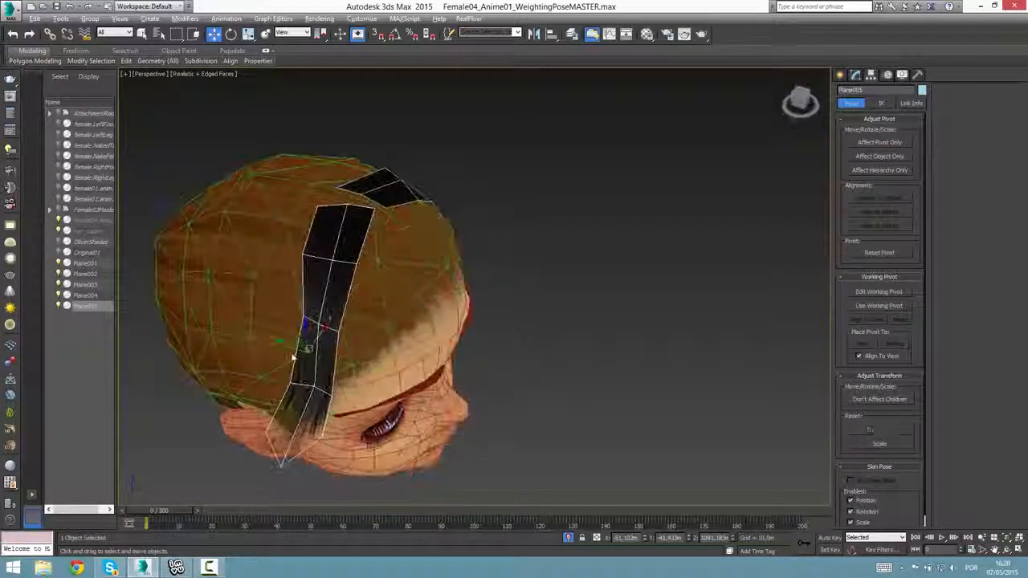
Fine-tune the copied strip's placement, nudging it slightly forward so it sits in front of the ear.
drag(305, 349, 332, 338)
alt+middle_drag(332, 338, 342, 341)
drag(353, 356, 357, 355)
alt+middle_drag(356, 355, 478, 362)
scroll(447, 314, down, 5)
key(z)
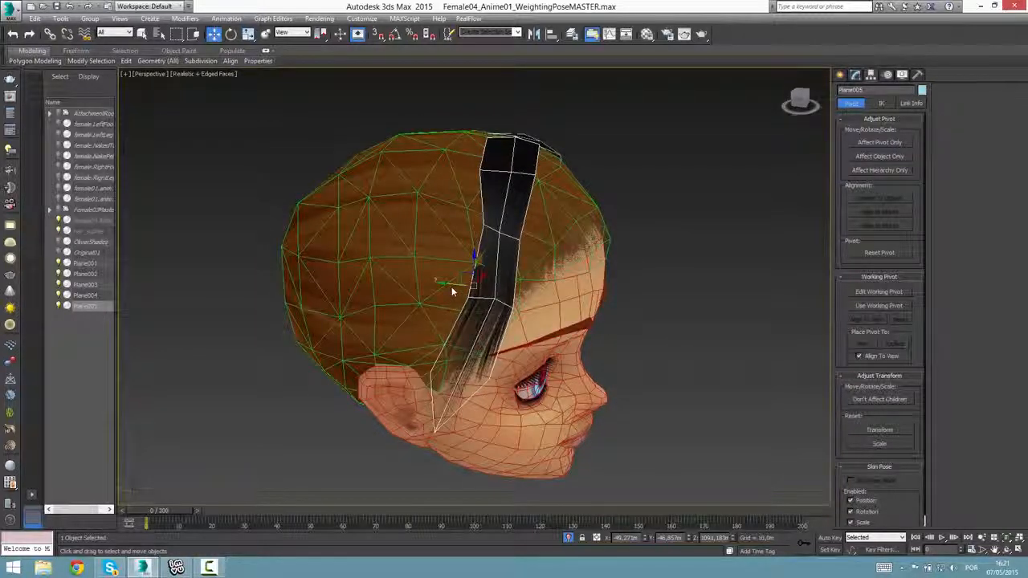
Duplicate the side strip with a rotation so the copy runs from the forehead back above the ear.
alt+middle_drag(453, 291, 485, 271)
key(e)
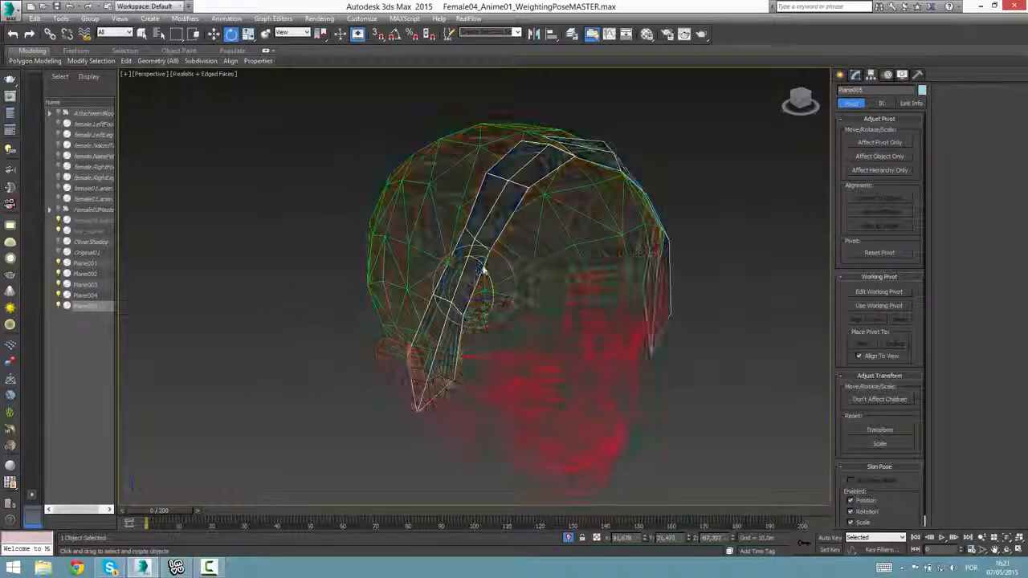
drag(485, 271, 522, 338)
click(512, 331)
mouse_move(511, 333)
alt+middle_down()
mouse_move(475, 344)
mouse_move(495, 339)
mouse_move(482, 276)
alt+middle_up()
drag(503, 292, 442, 260)
key(w)
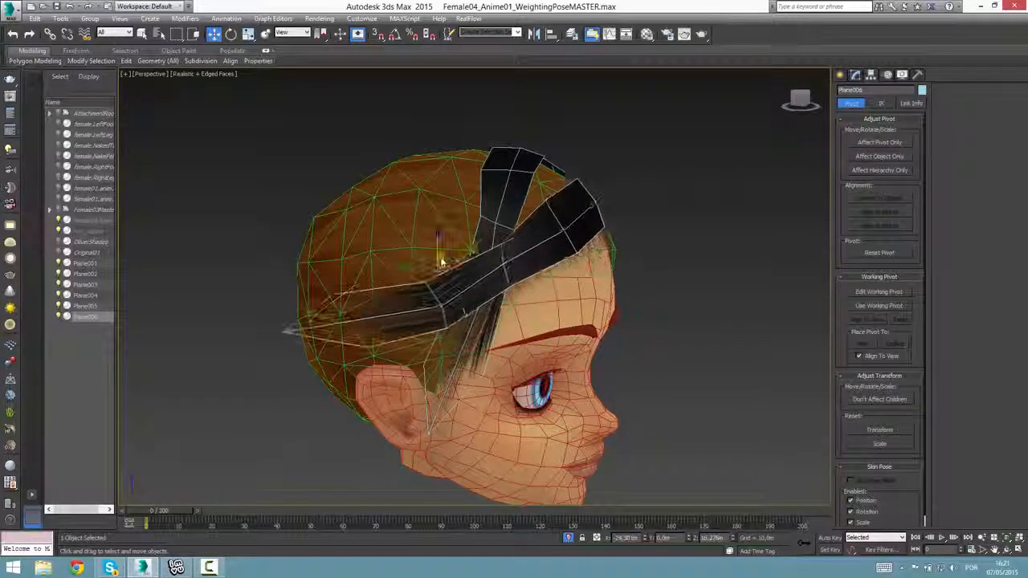
Undo the last move and reposition the rotated copy along the hairline at the side of the forehead.
key(ctrl+z)
alt+middle_drag(484, 314, 529, 334)
mouse_move(465, 277)
mouse_down()
mouse_move(437, 268)
mouse_move(450, 276)
mouse_up()
alt+middle_drag(501, 311, 501, 289)
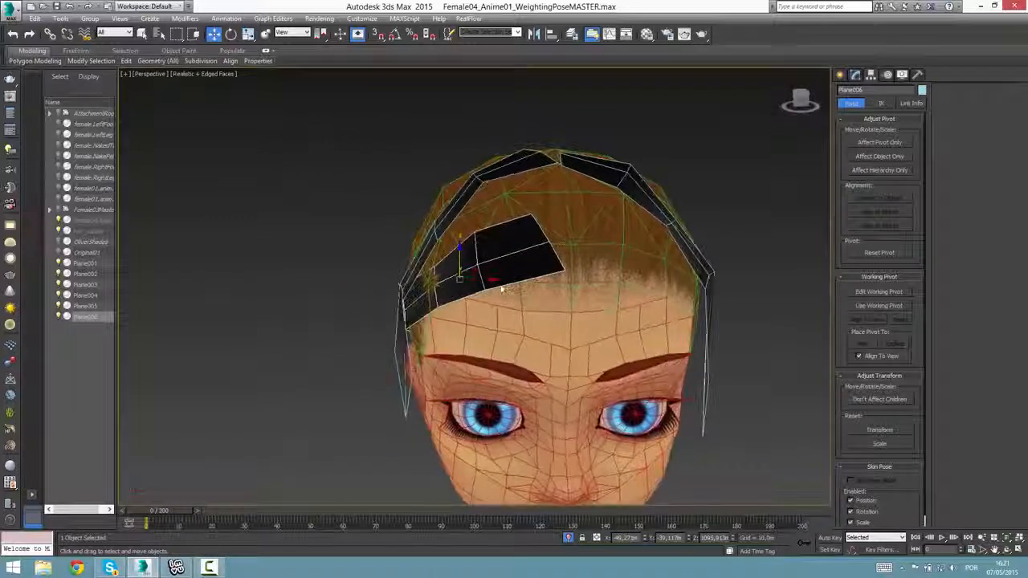
Copy the hairline strip upward and slide the new copy back along the side of the head.
mouse_move(465, 242)
mouse_down()
mouse_move(477, 243)
mouse_move(492, 273)
mouse_move(465, 210)
mouse_move(475, 222)
mouse_up()
click(523, 329)
alt+middle_drag(477, 228, 564, 315)
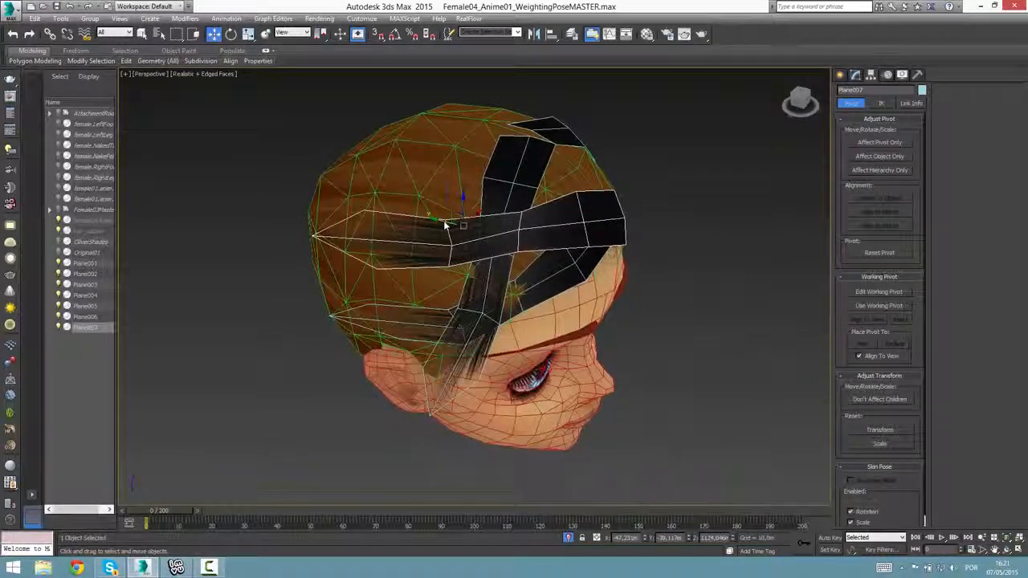
drag(445, 225, 425, 221)
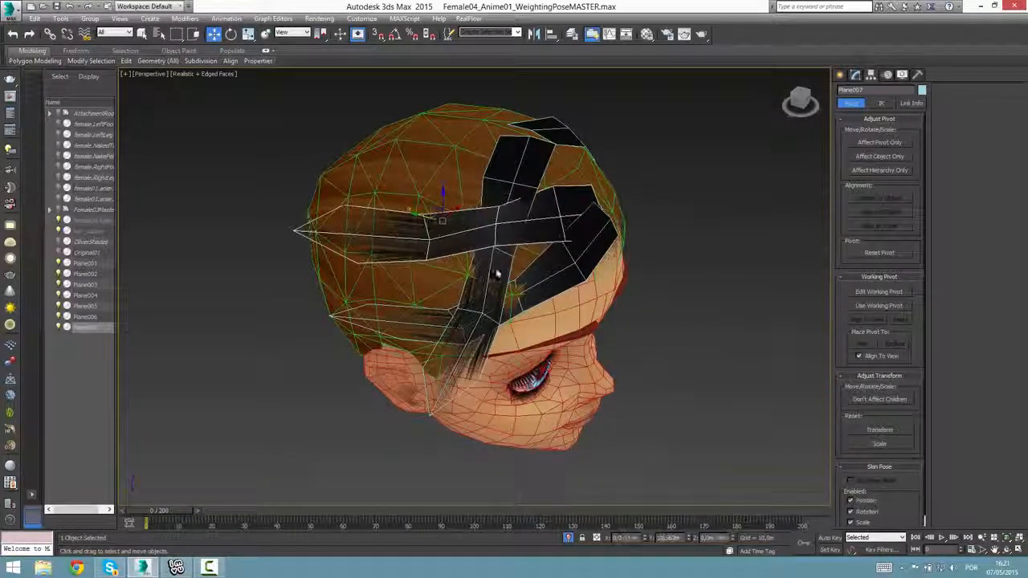
alt+middle_drag(497, 274, 459, 276)
drag(466, 229, 539, 232)
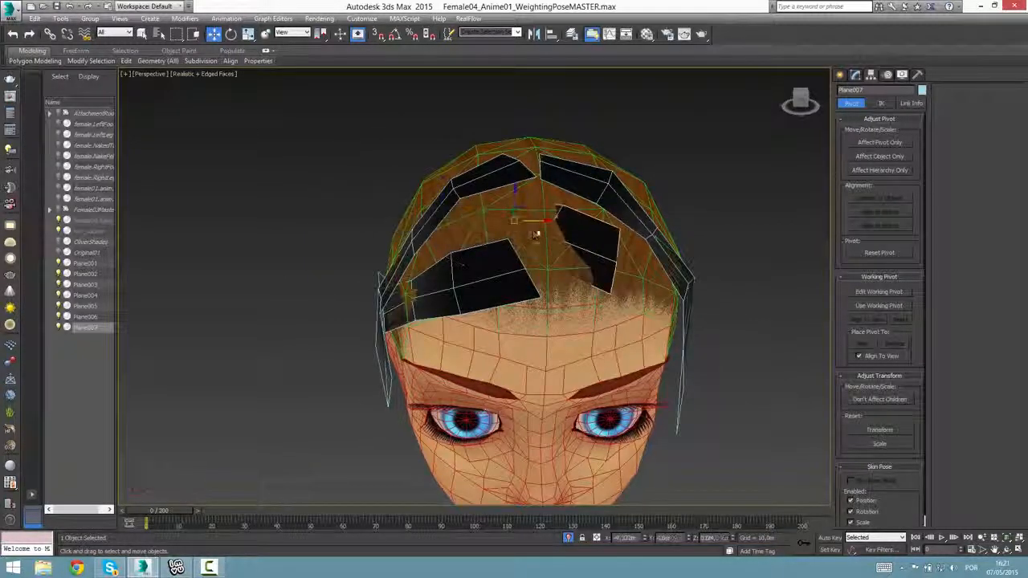
key(ctrl+z)
Copy the upper side strip with a rotation of about 49 degrees to start a strip for the top.
mouse_move(513, 264)
alt+middle_down()
mouse_move(553, 270)
mouse_move(522, 263)
alt+middle_up()
key(e)
mouse_move(446, 211)
mouse_down()
mouse_move(426, 205)
mouse_move(478, 186)
mouse_up()
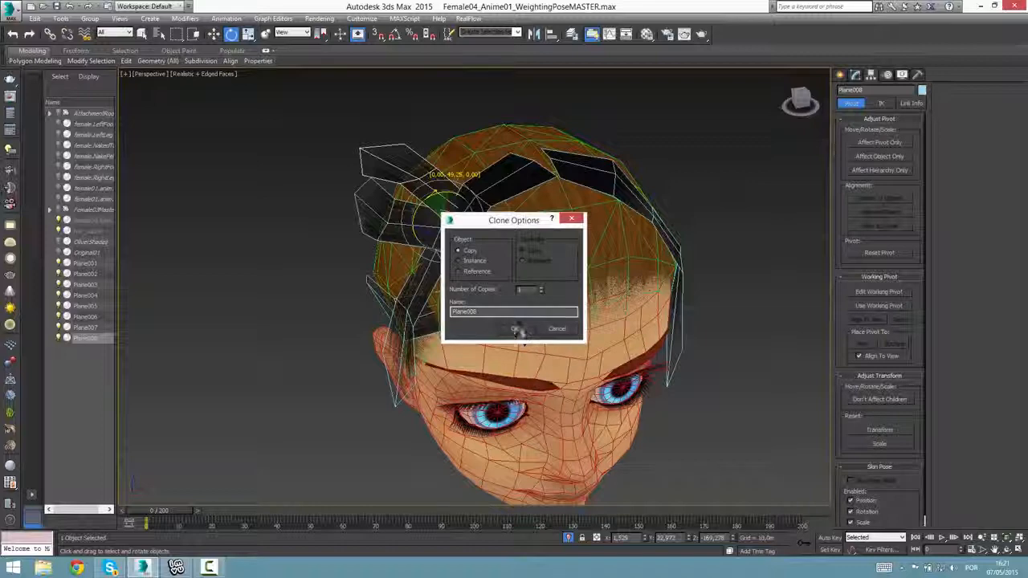
click(517, 329)
alt+middle_drag(517, 329, 438, 223)
drag(424, 199, 422, 210)
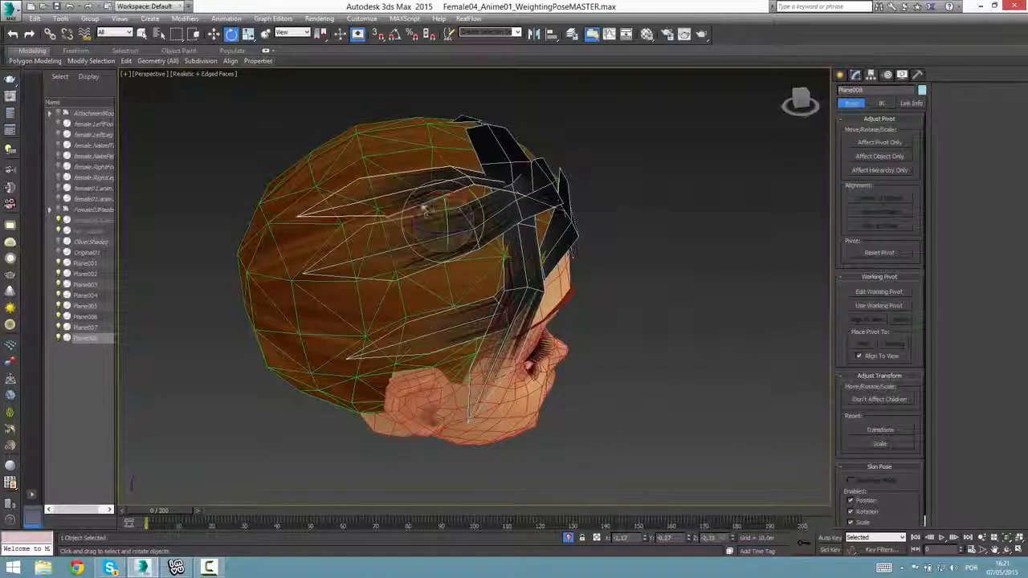
Move the newest copy up and across so its front end lies above the middle of the forehead.
alt+middle_drag(427, 214, 620, 330)
key(w)
alt+middle_drag(503, 223, 303, 263)
alt+middle_drag(577, 269, 604, 302)
alt+middle_drag(474, 204, 395, 185)
Rotate the top strip slightly to follow the head and lower it toward the crown.
key(e)
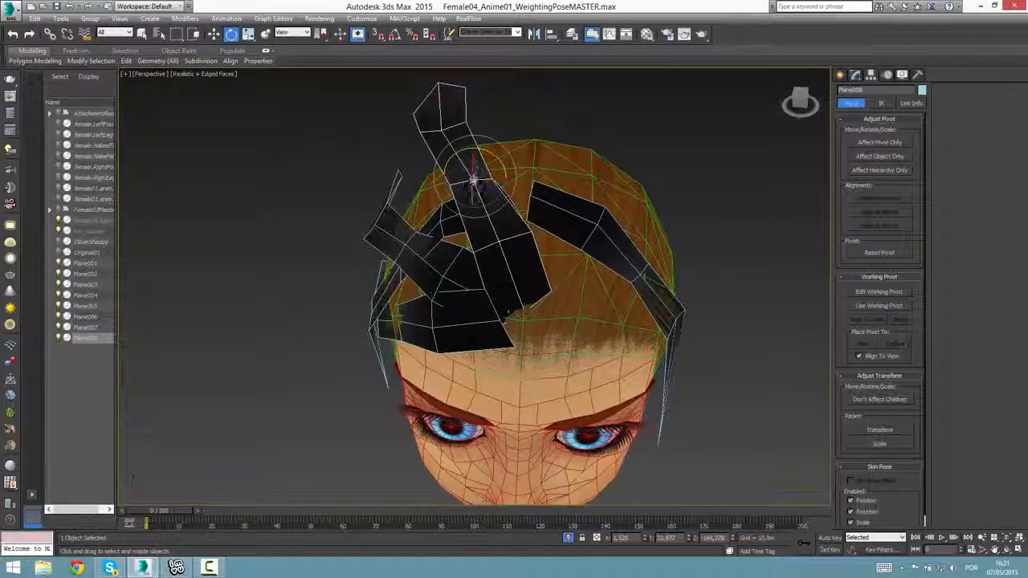
drag(474, 181, 470, 167)
mouse_move(474, 173)
alt+middle_down()
mouse_move(553, 188)
mouse_move(489, 166)
alt+middle_up()
key(w)
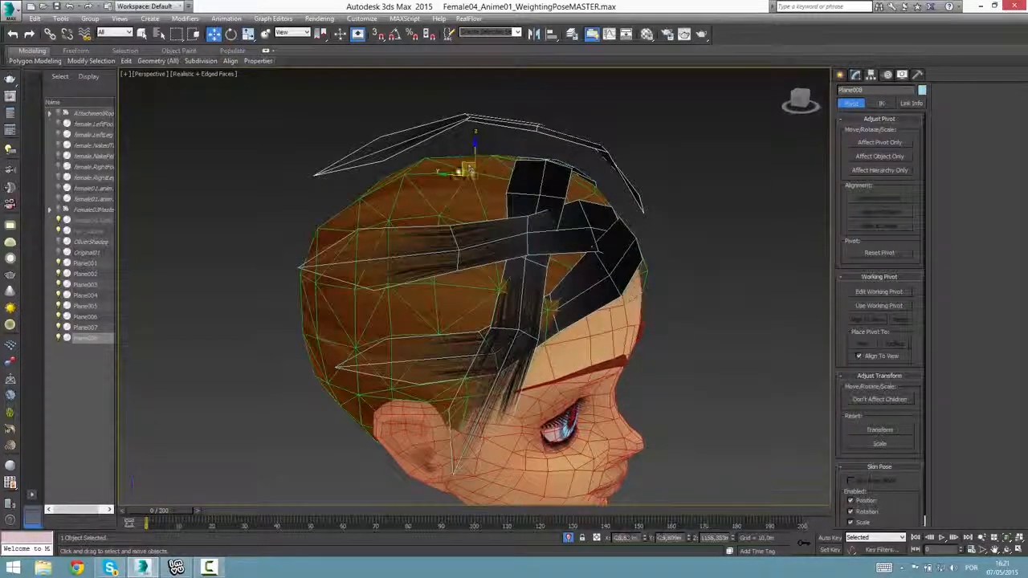
drag(469, 170, 468, 199)
alt+middle_drag(500, 211, 500, 249)
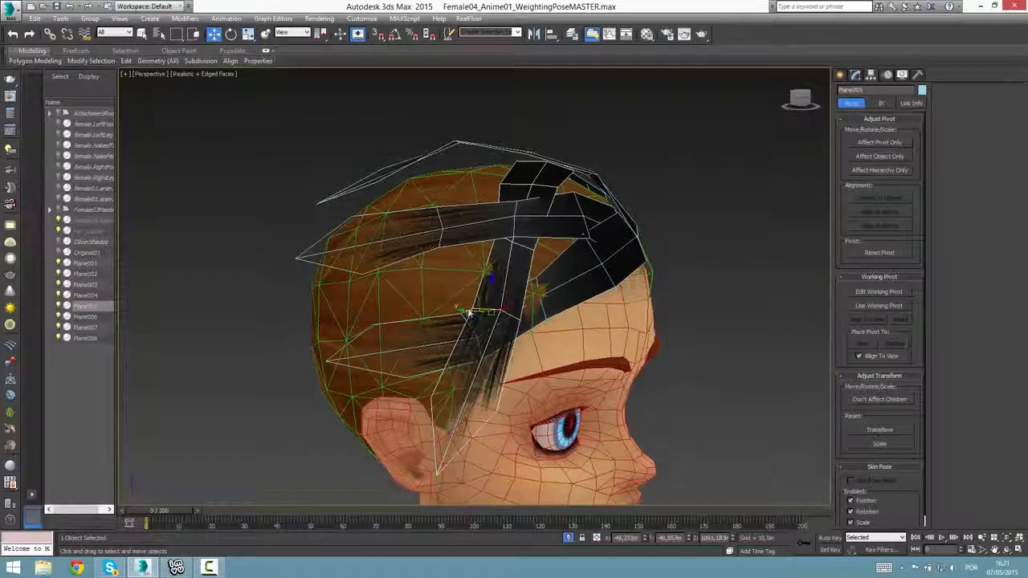
Copy the vertical side strip backward and position the copy behind it over the ear.
shift+drag(482, 305, 428, 298)
click(514, 329)
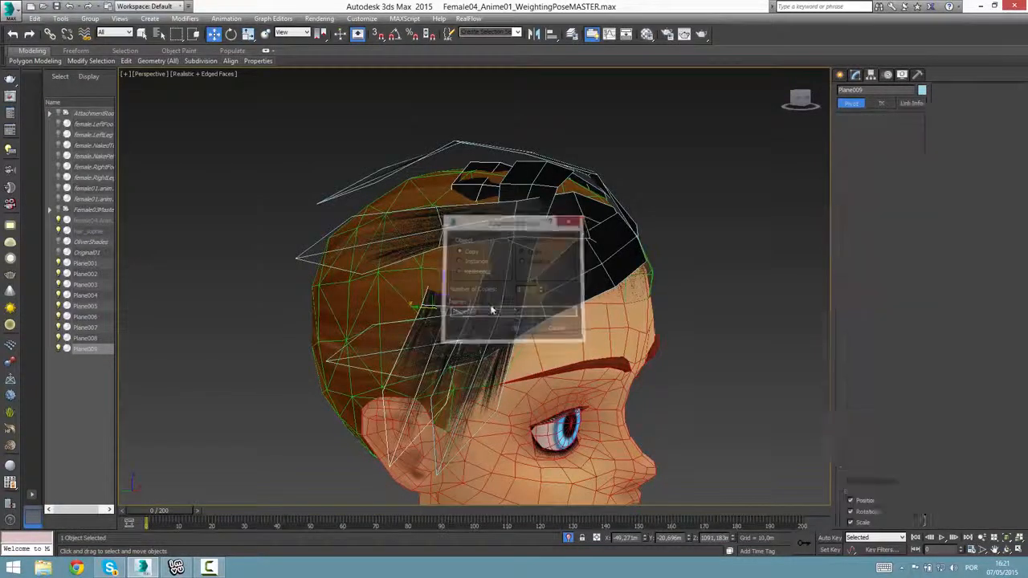
alt+middle_drag(514, 329, 466, 313)
drag(454, 310, 449, 322)
alt+middle_drag(450, 323, 514, 320)
Accept the side strip copy and rotate the lowest front strip that lies above the forehead.
click(543, 285)
click(564, 259)
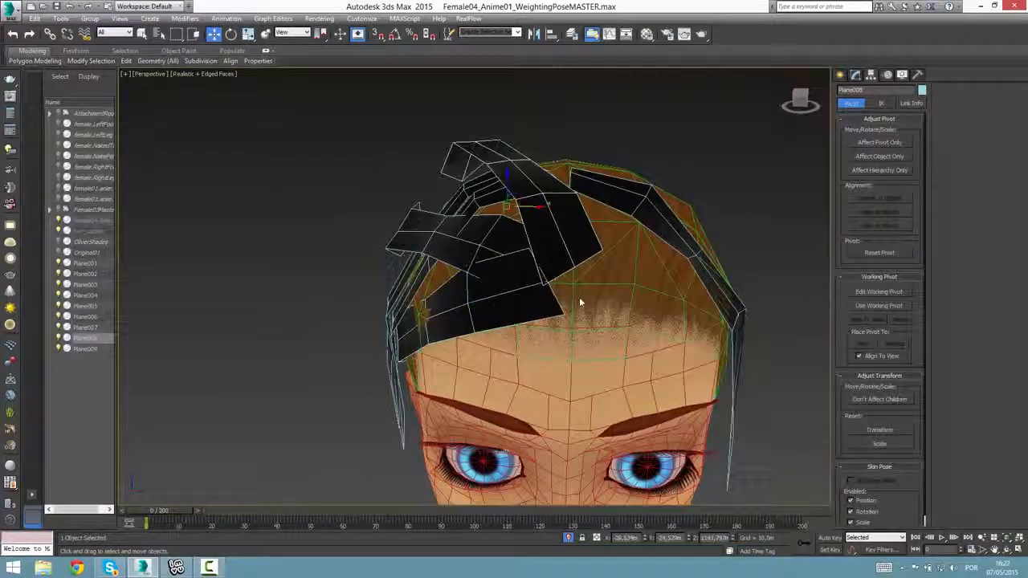
alt+middle_drag(578, 298, 591, 308)
alt+middle_drag(433, 193, 591, 281)
key(e)
click(498, 327)
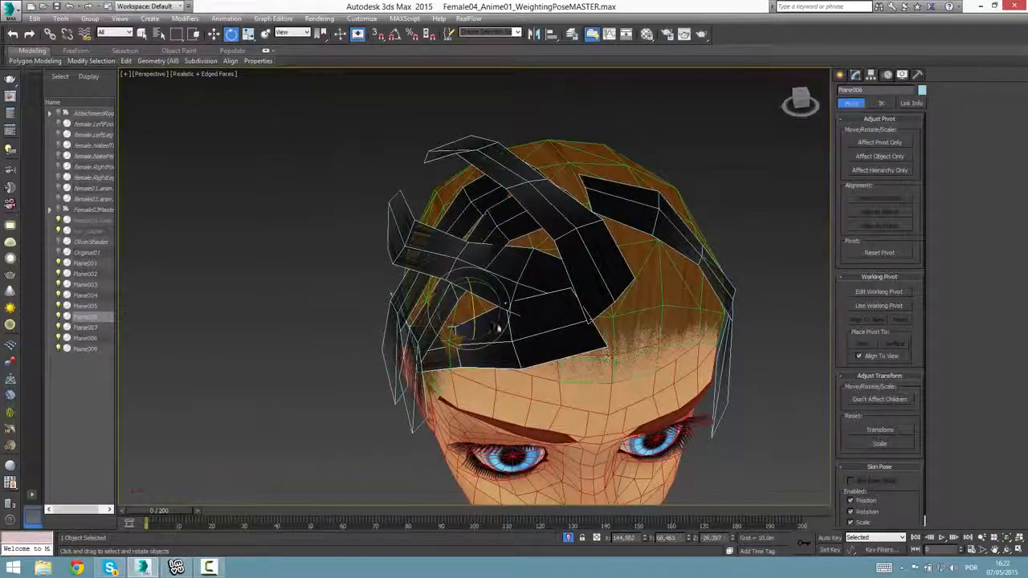
drag(498, 327, 515, 324)
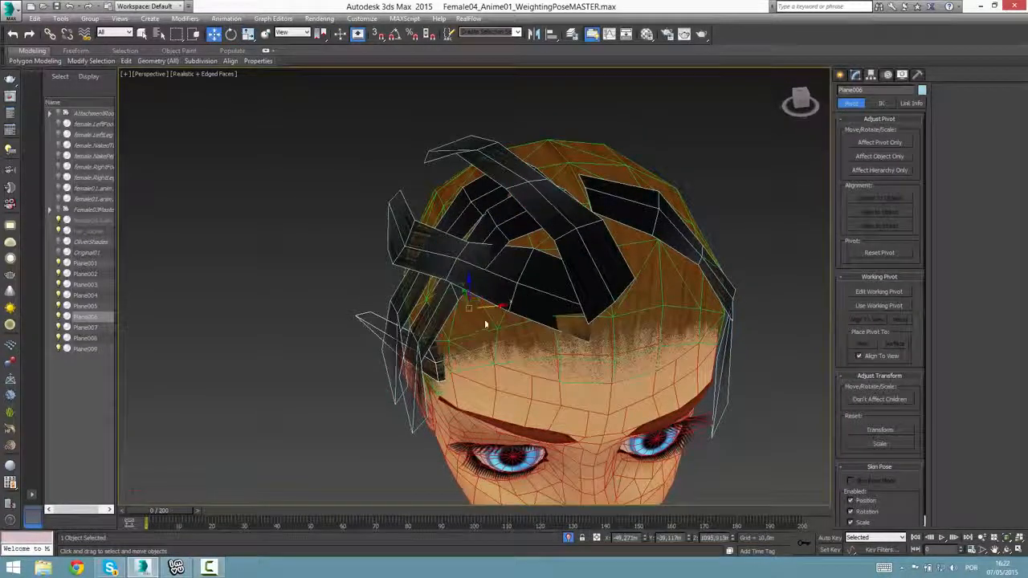
Rotate the lowest front strip about 64 degrees and rescale it to span diagonally across the forehead.
alt+middle_drag(562, 343, 612, 346)
drag(505, 301, 489, 289)
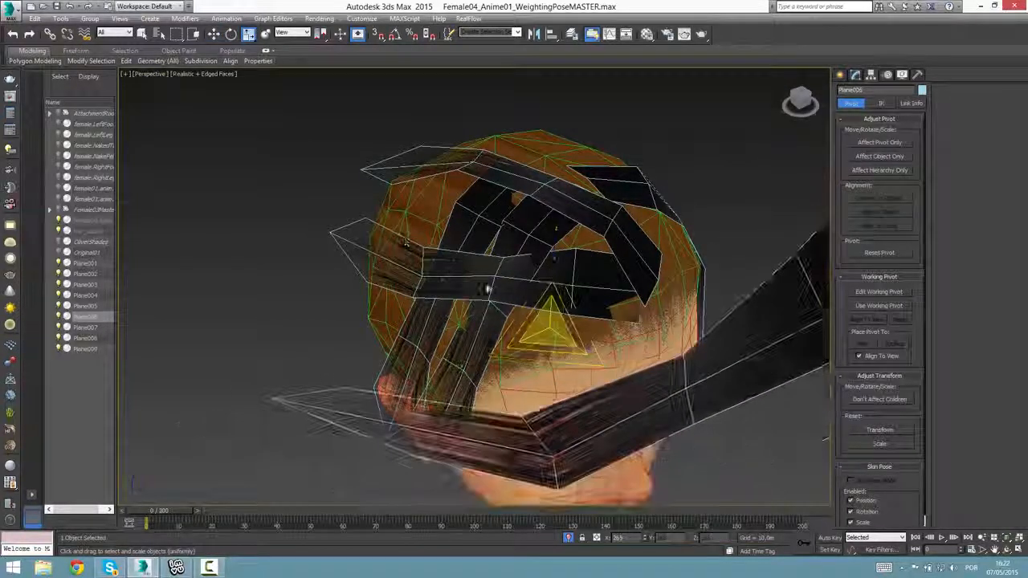
alt+middle_drag(590, 354, 553, 347)
key(e)
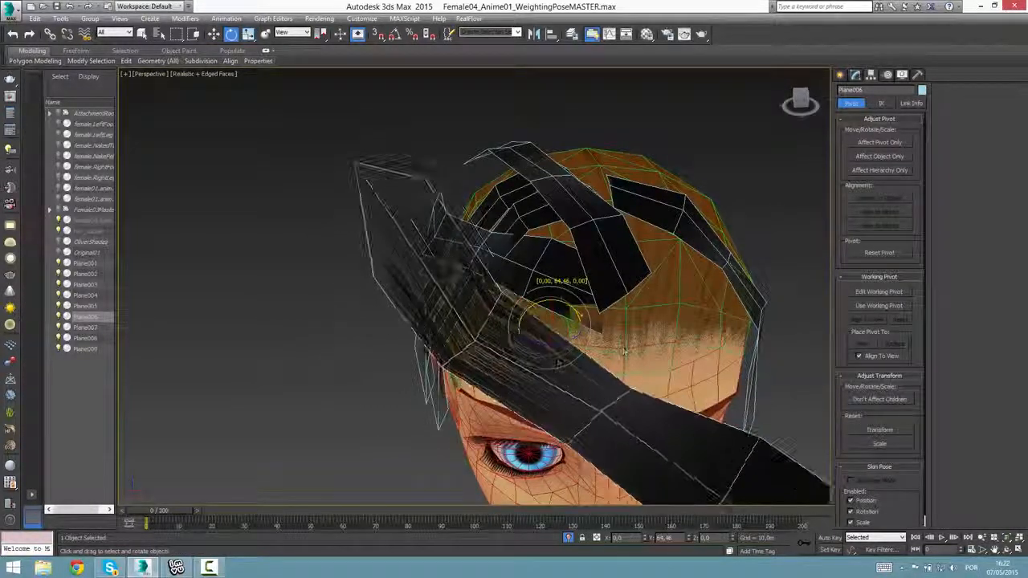
key(r)
drag(548, 331, 644, 425)
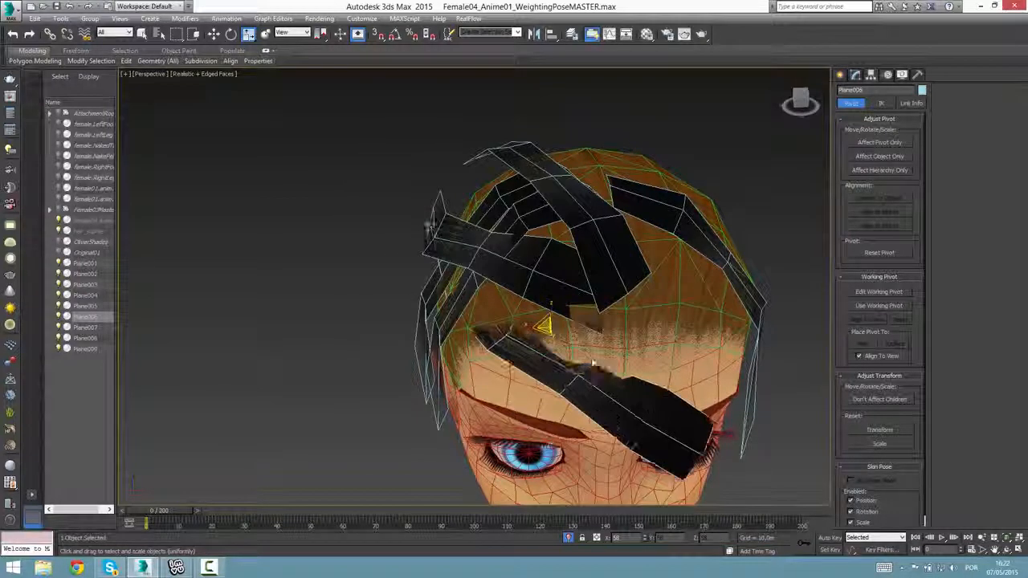
Move the rescaled front strip up and back so it lies over the hairline.
drag(557, 322, 533, 238)
alt+middle_drag(554, 342, 534, 317)
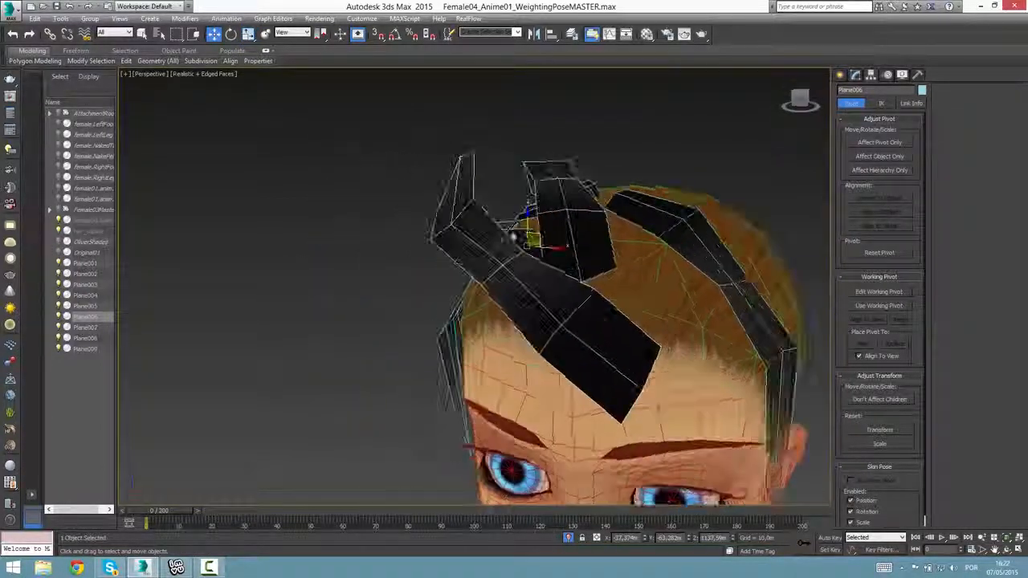
alt+middle_drag(596, 253, 593, 274)
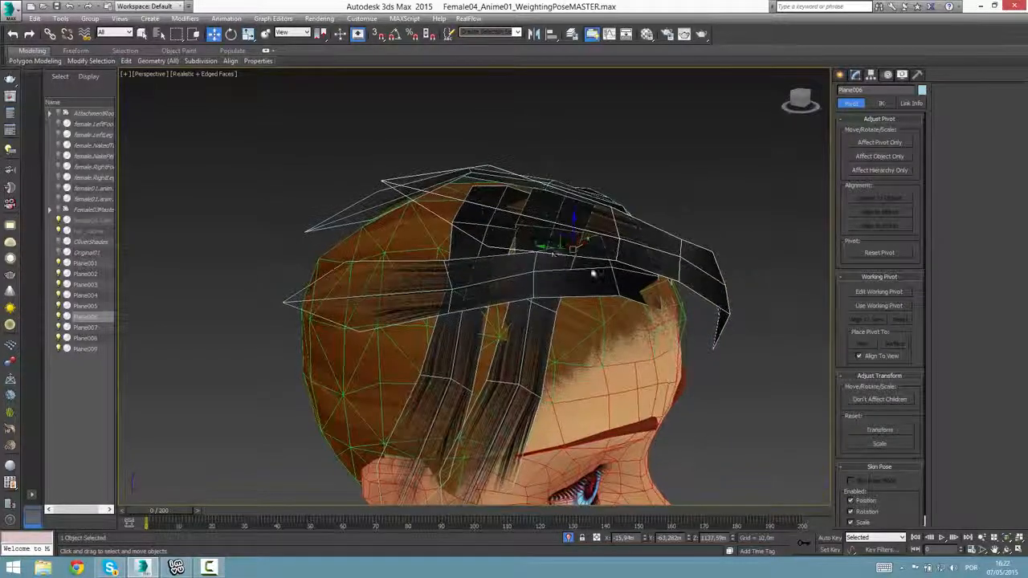
alt+middle_drag(530, 255, 513, 239)
drag(487, 230, 501, 239)
Move the three end vertices of the front strip across the forehead toward the opposite temple.
click(856, 74)
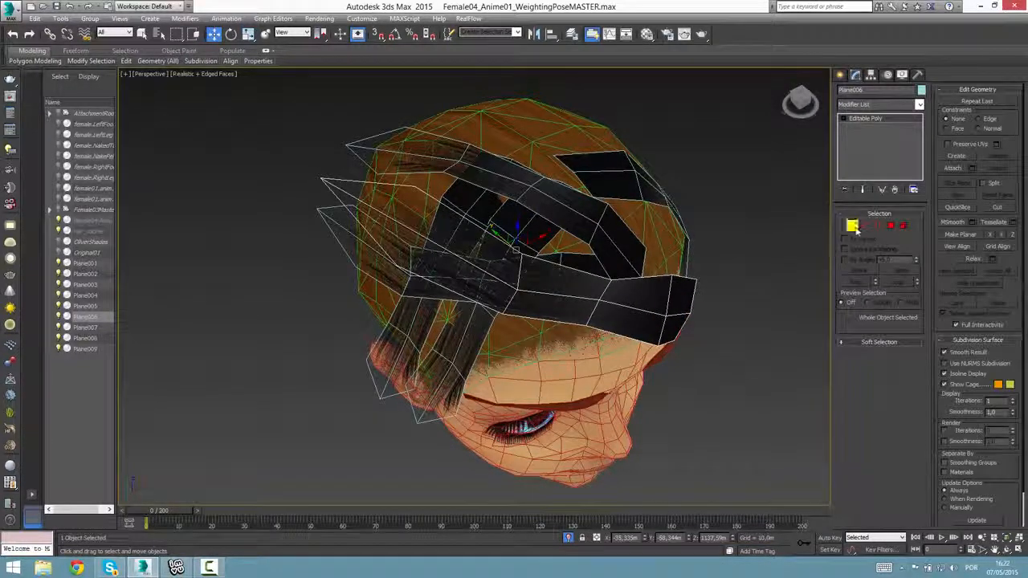
click(852, 225)
alt+middle_drag(770, 306, 743, 324)
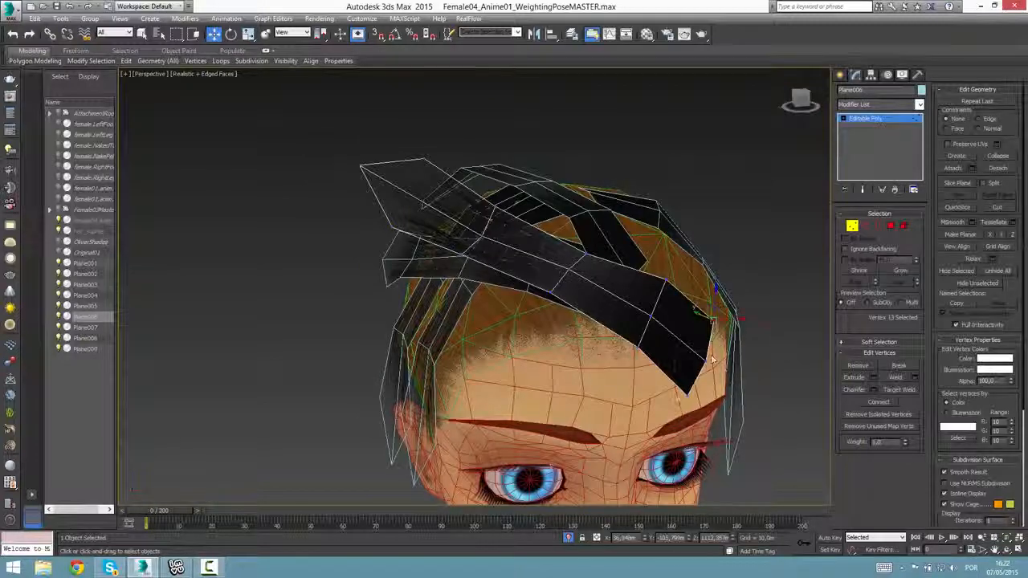
alt+middle_drag(732, 395, 727, 340)
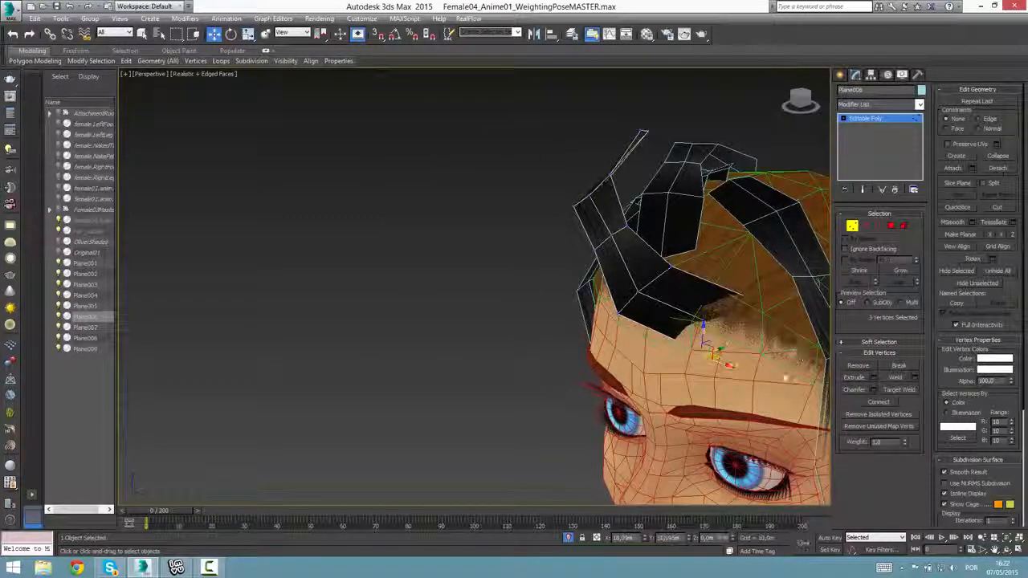
alt+middle_drag(727, 362, 404, 341)
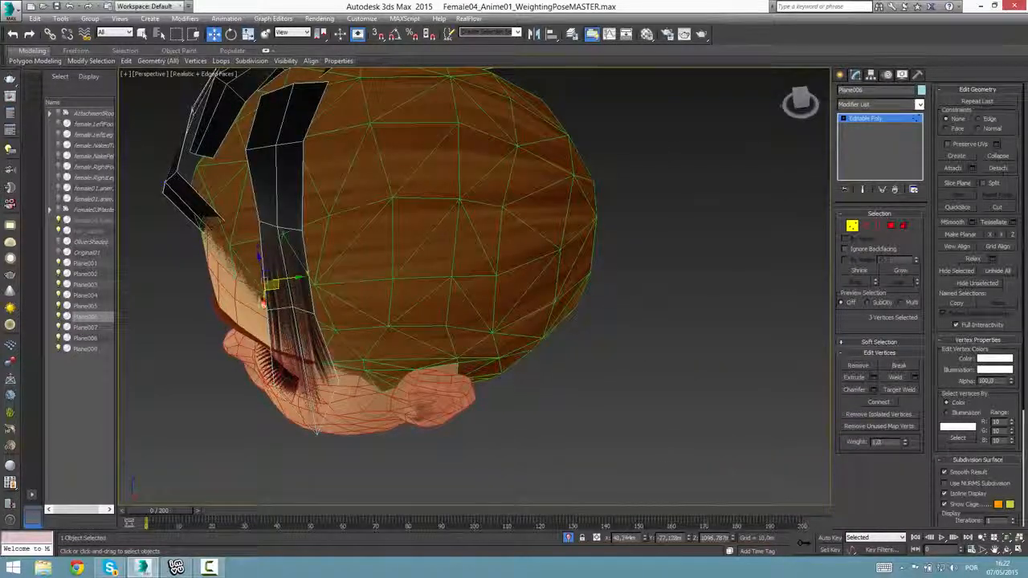
drag(264, 301, 273, 308)
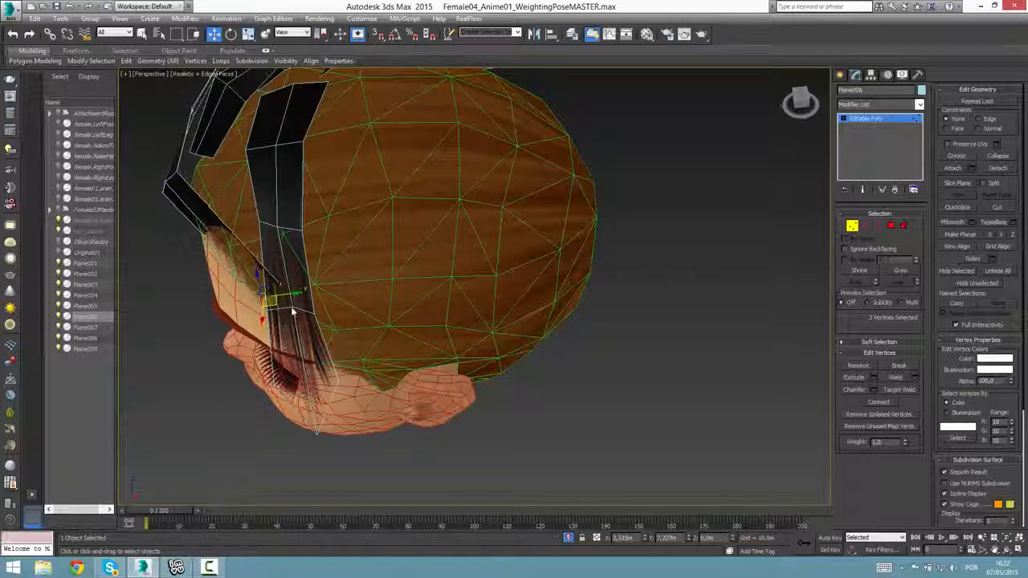
alt+middle_drag(293, 313, 362, 298)
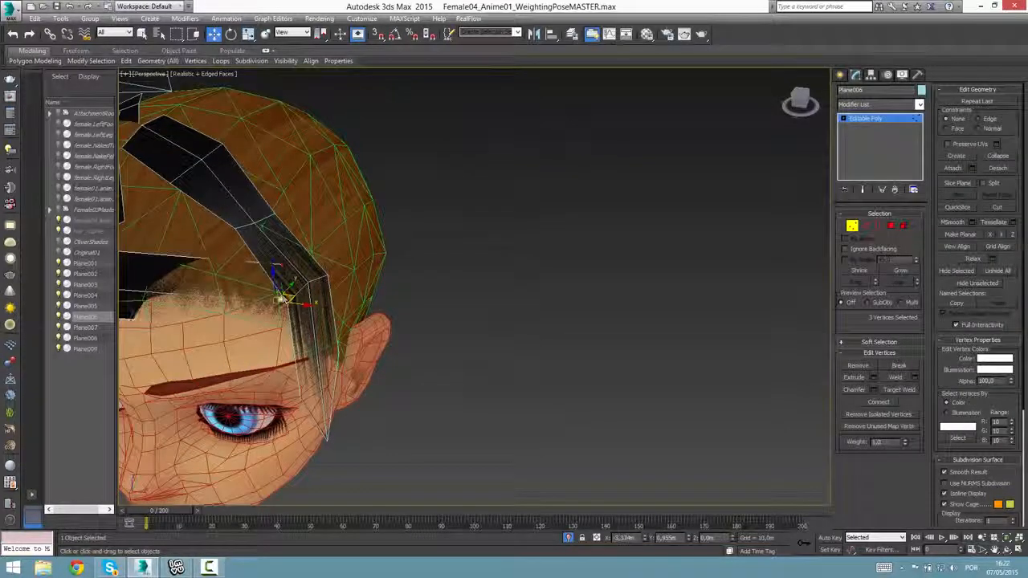
click(277, 266)
alt+middle_drag(277, 266, 339, 299)
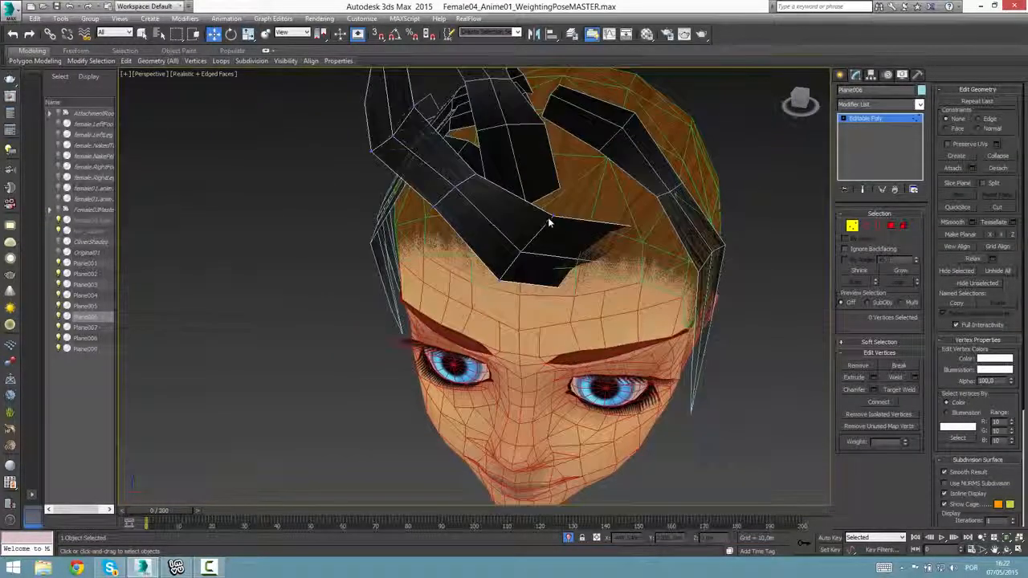
Reposition the edges near the front strip's free end so it wraps around the forehead toward the temple.
click(575, 221)
alt+middle_drag(554, 271, 588, 250)
drag(573, 217, 563, 214)
alt+middle_drag(562, 215, 594, 315)
key(2)
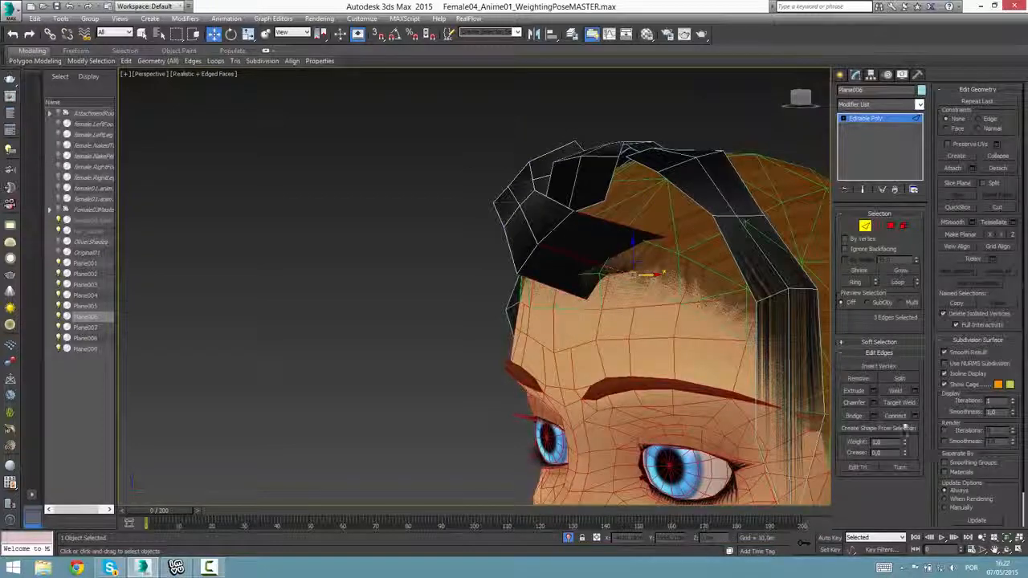
alt+middle_drag(677, 289, 657, 286)
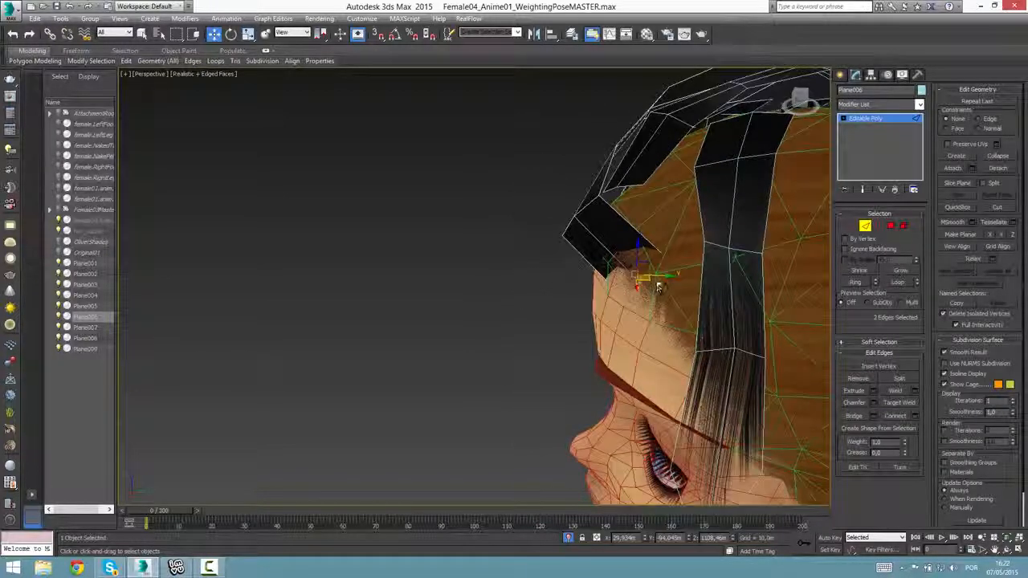
drag(649, 283, 649, 316)
alt+middle_drag(649, 316, 544, 281)
Shift the cross edges along the middle of the front strip to curve it smoothly over the hairline.
drag(518, 249, 551, 263)
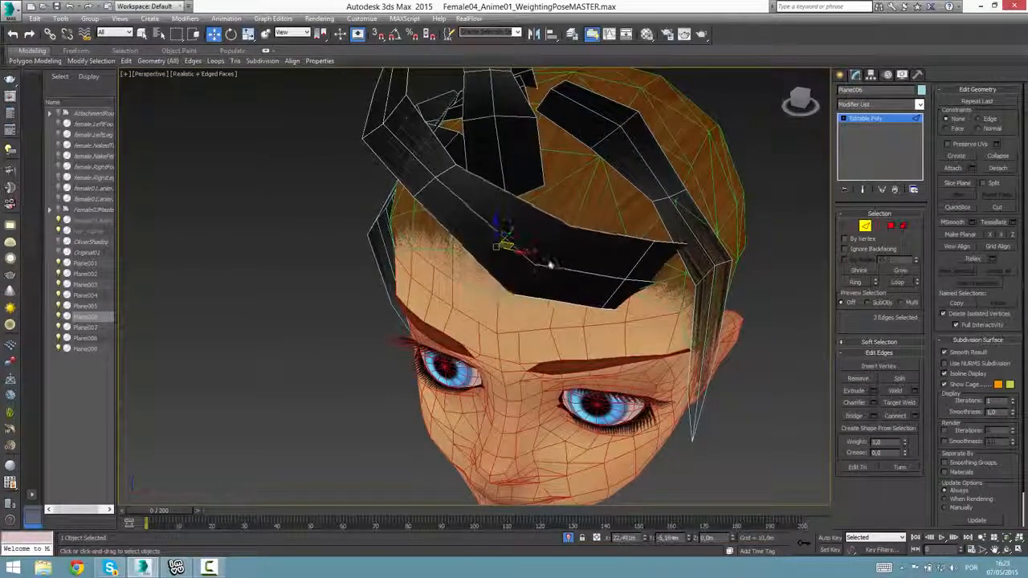
alt+middle_drag(450, 262, 420, 203)
drag(419, 204, 472, 233)
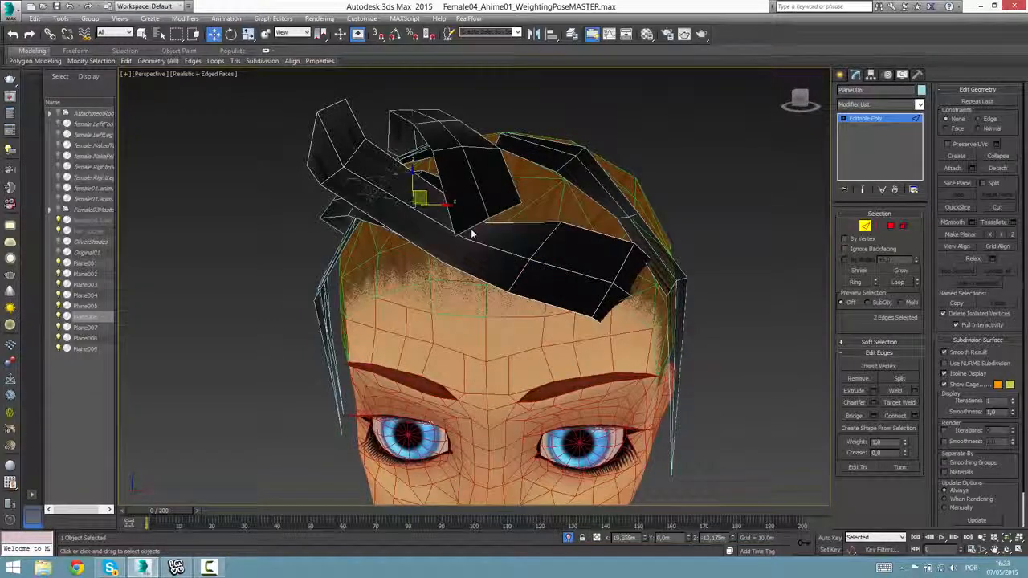
alt+middle_drag(510, 292, 542, 196)
alt+middle_drag(557, 276, 524, 216)
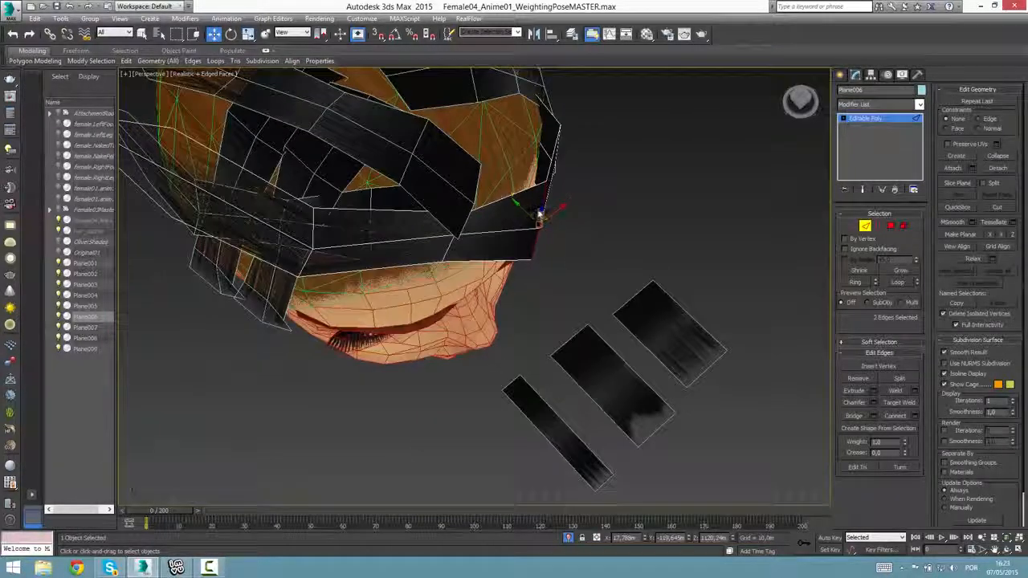
alt+drag(484, 232, 472, 190)
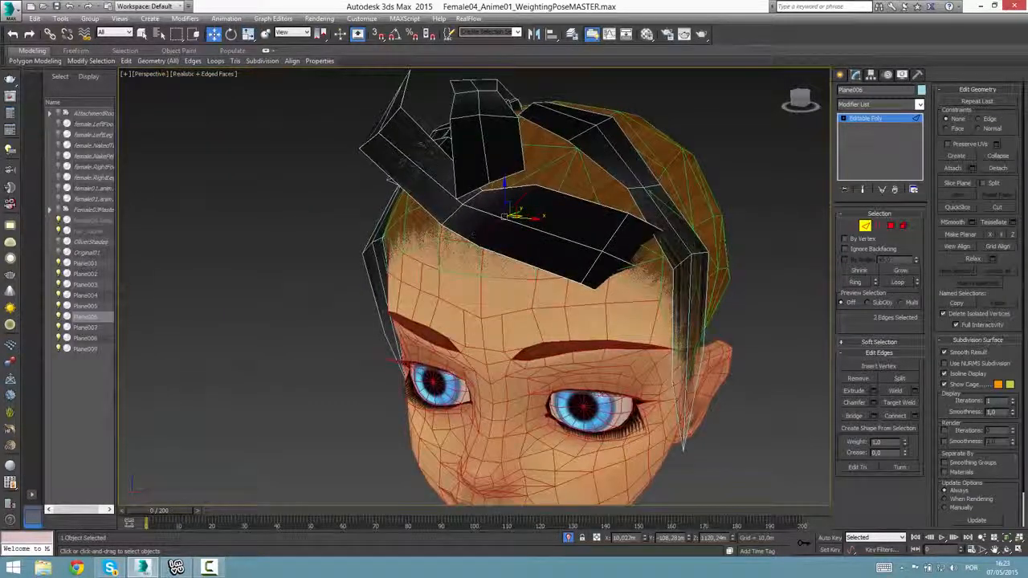
Leave edge editing and examine the reshaped front strip on the head with the wireframe hidden.
scroll(541, 275, down, 10)
scroll(541, 275, up, 5)
key(z)
scroll(514, 295, down, 2)
scroll(514, 299, down, 5)
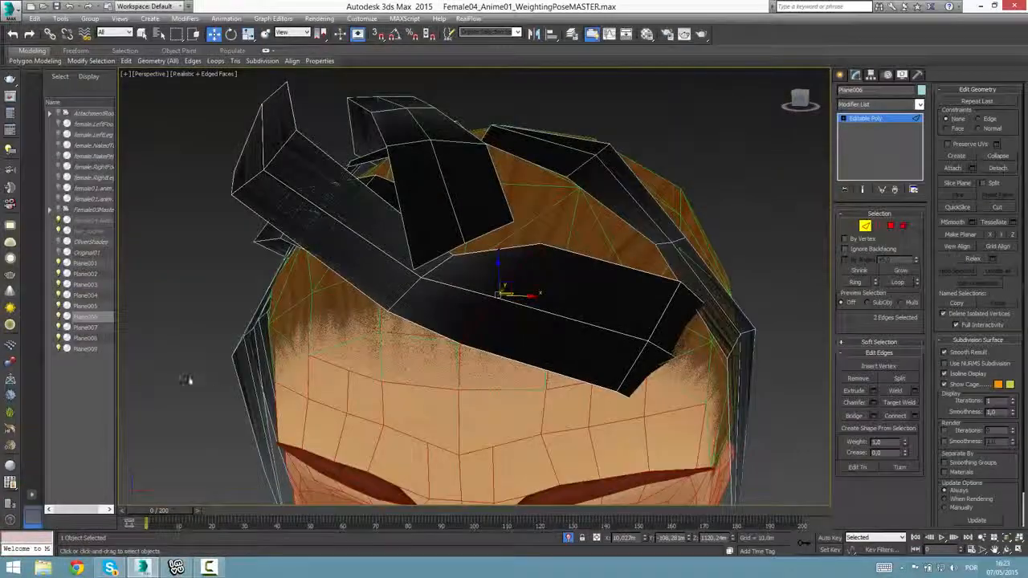
click(632, 345)
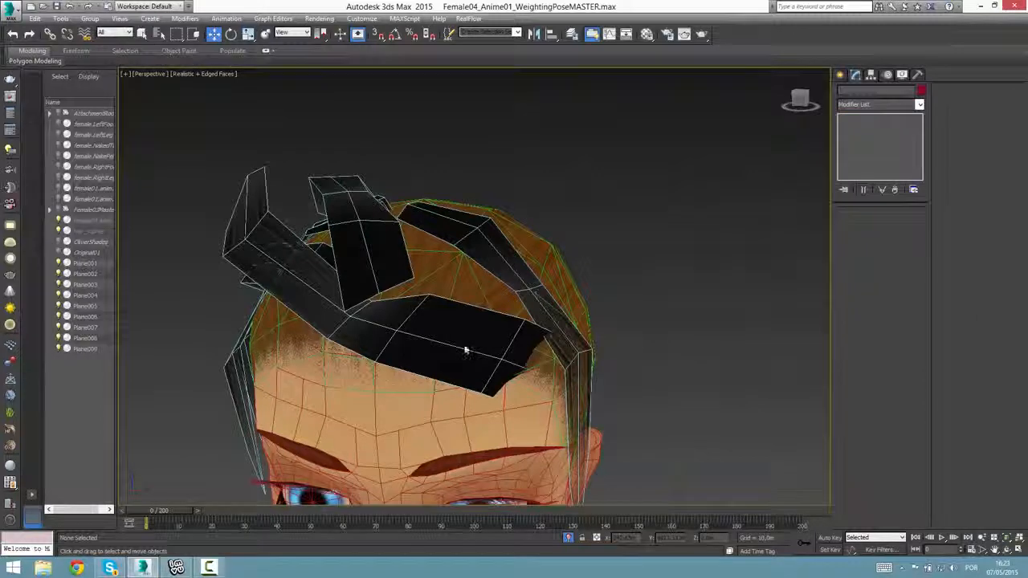
key(F4)
alt+middle_drag(620, 396, 651, 394)
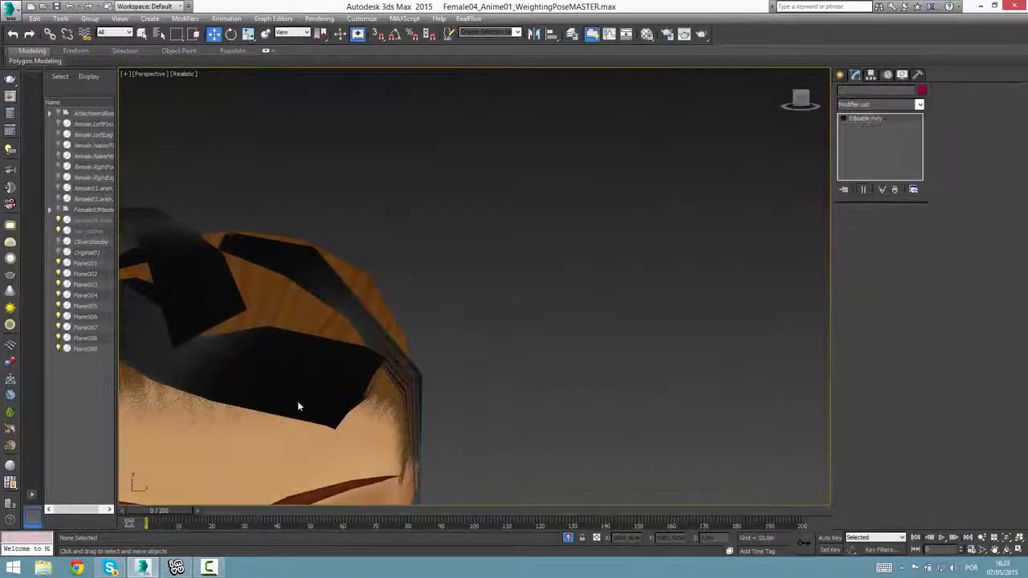
click(297, 402)
scroll(415, 420, down, 4)
middle_drag(297, 402, 493, 442)
scroll(481, 422, down, 6)
Raise the narrow hair-textured source plane from the floor and bring it close to the head.
click(839, 75)
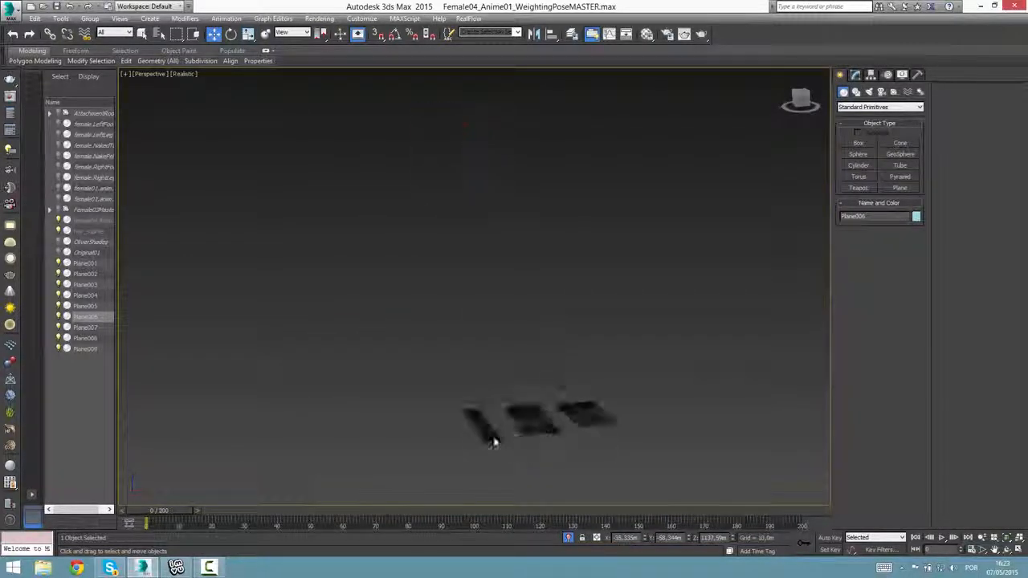
click(484, 435)
alt+middle_drag(509, 358, 512, 371)
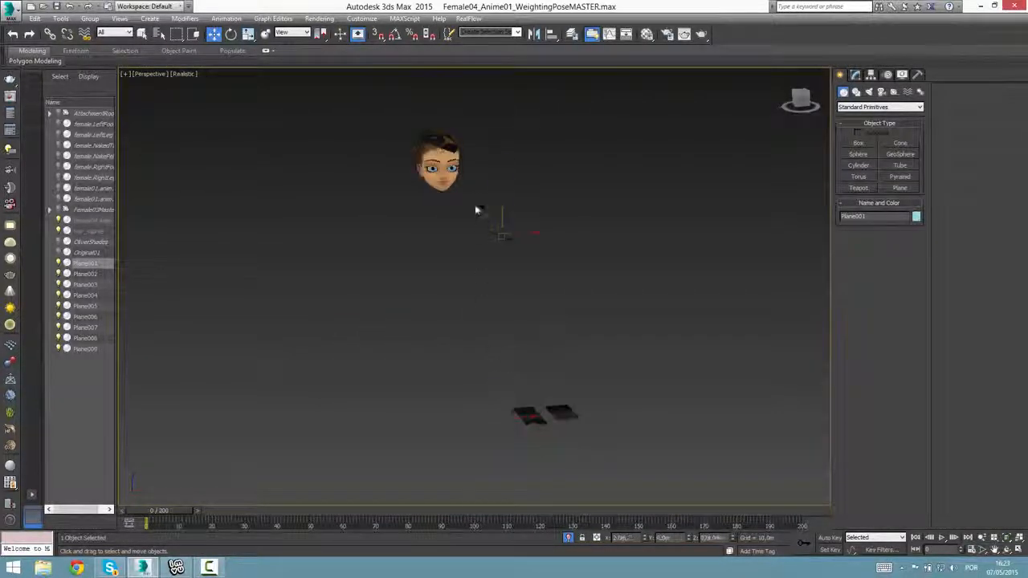
alt+middle_drag(476, 210, 518, 384)
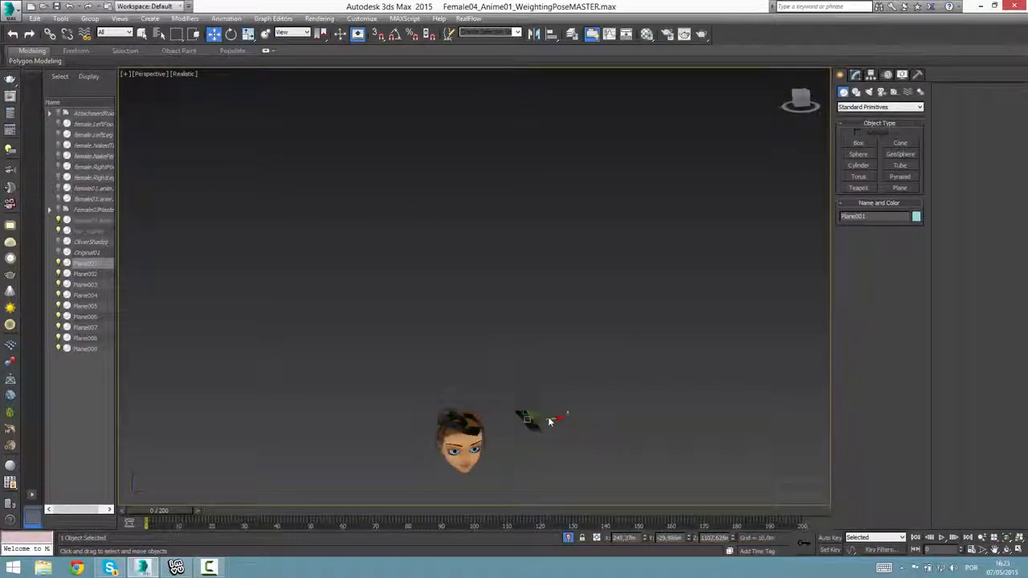
key(z)
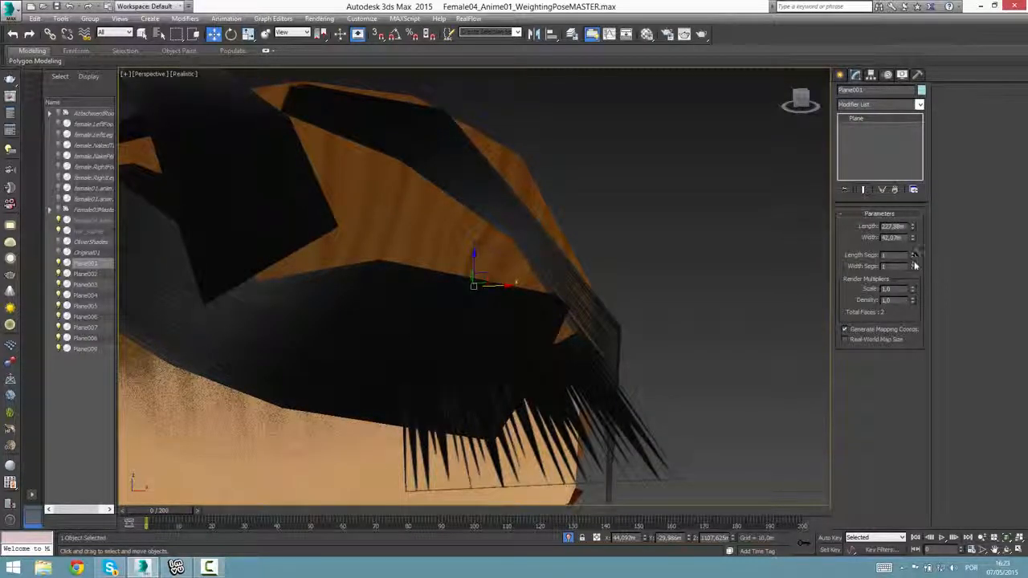
Set the narrow plane to 2 length segments and 4 width segments, and show edged faces again.
click(913, 253)
click(914, 264)
click(914, 264)
click(914, 264)
key(F4)
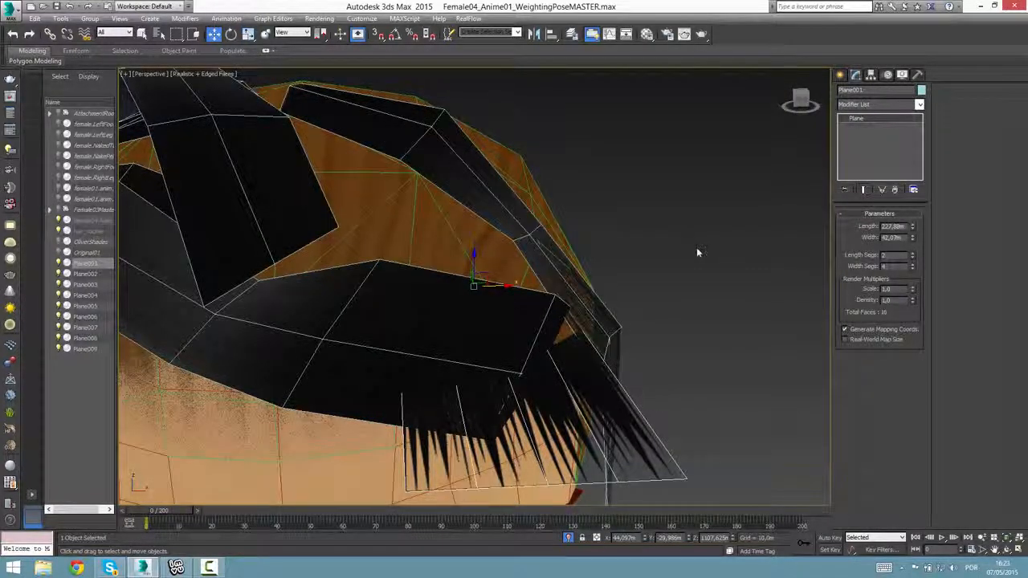
Move the narrow plane out beside the head and rotate it upright.
scroll(697, 252, down, 5)
key(z)
alt+middle_drag(700, 257, 736, 288)
drag(510, 297, 656, 219)
key(e)
middle_drag(654, 320, 629, 275)
Rotate the upright plane about its vertical axis so it faces outward along the side of the head.
drag(610, 286, 672, 287)
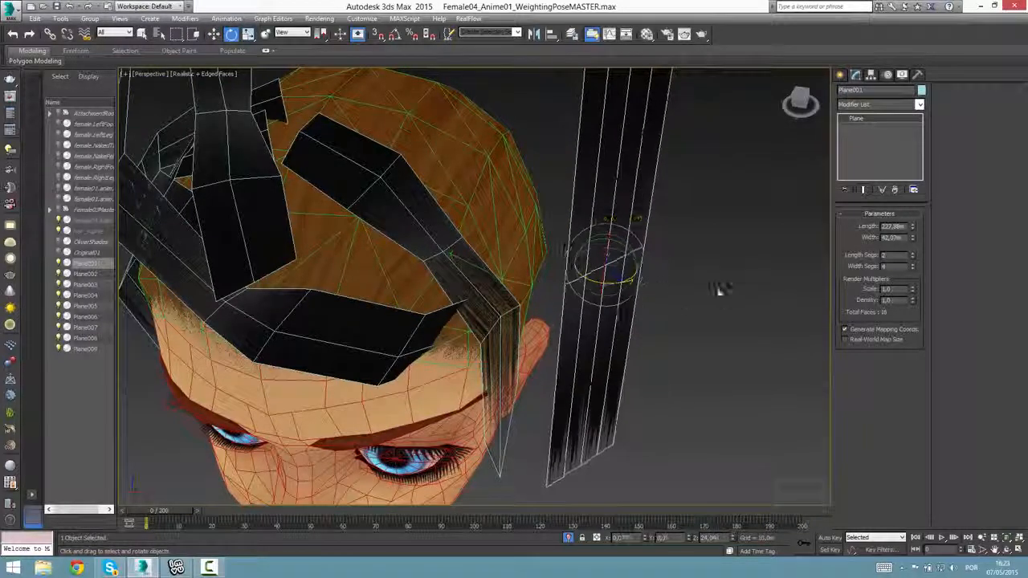
alt+middle_drag(717, 289, 660, 321)
key(z)
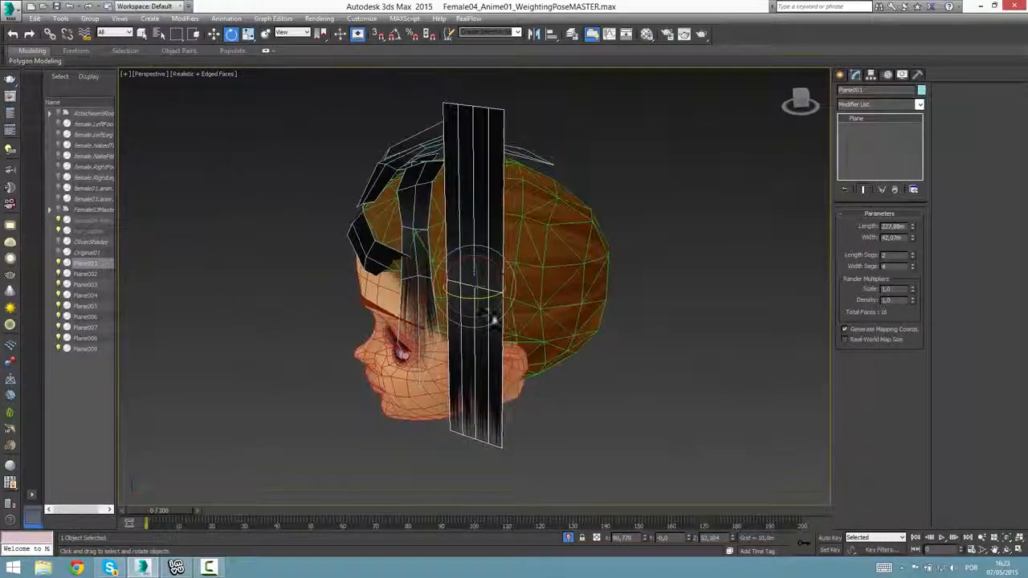
drag(487, 298, 504, 297)
key(w)
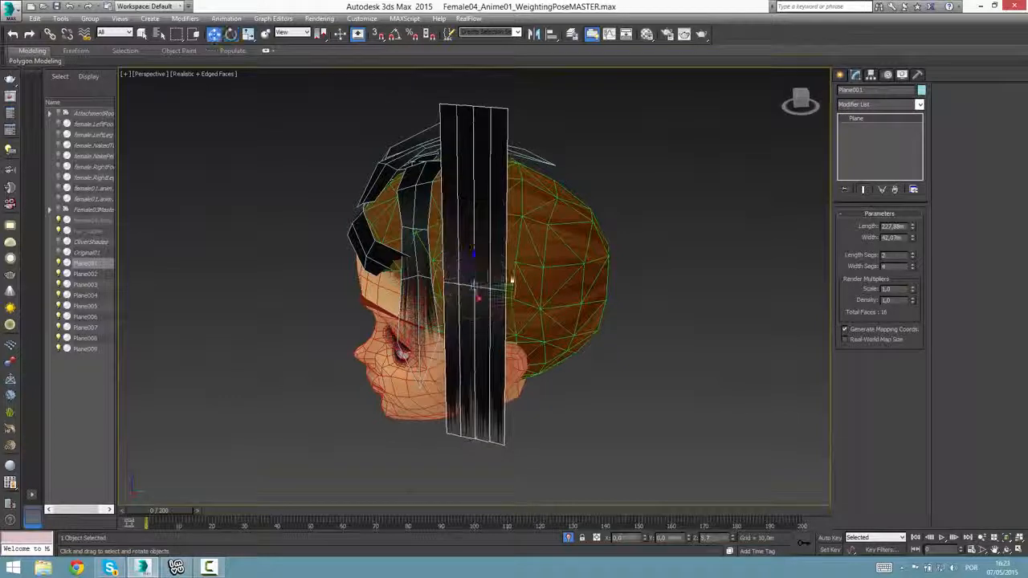
Set the plane to 5 length segments and 2 width segments, and add an Edit Poly modifier.
click(912, 268)
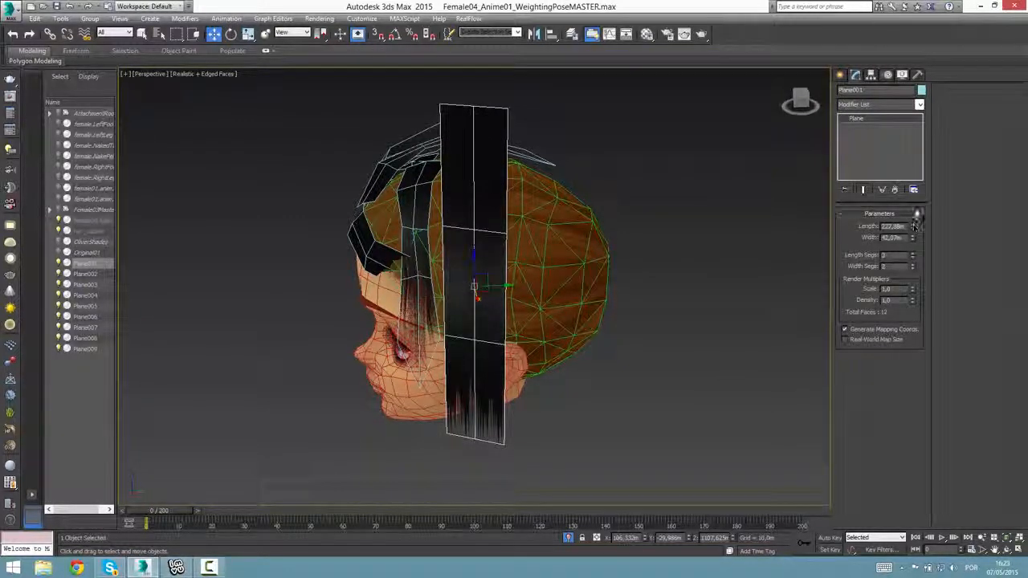
click(859, 105)
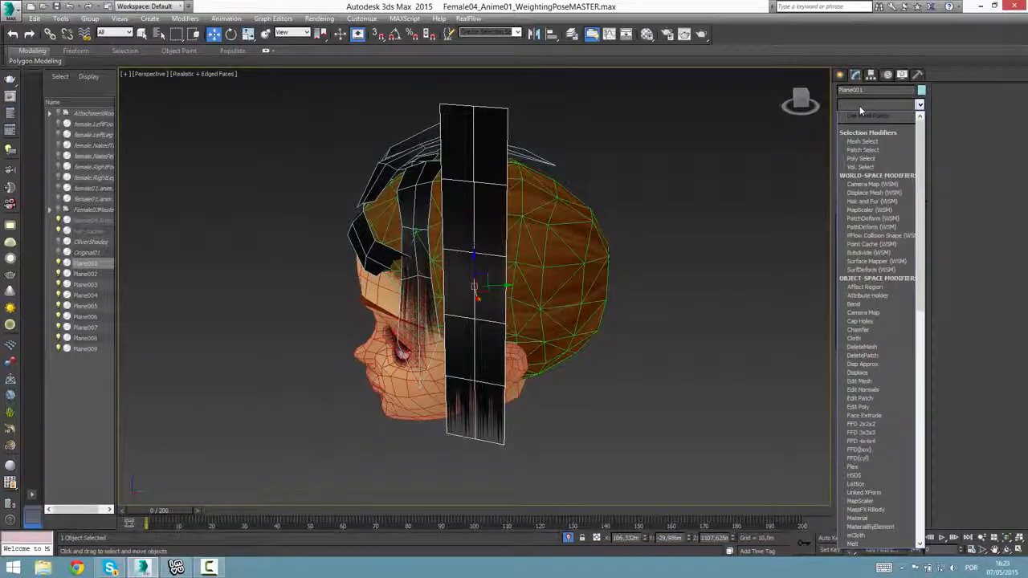
key(e)
click(867, 134)
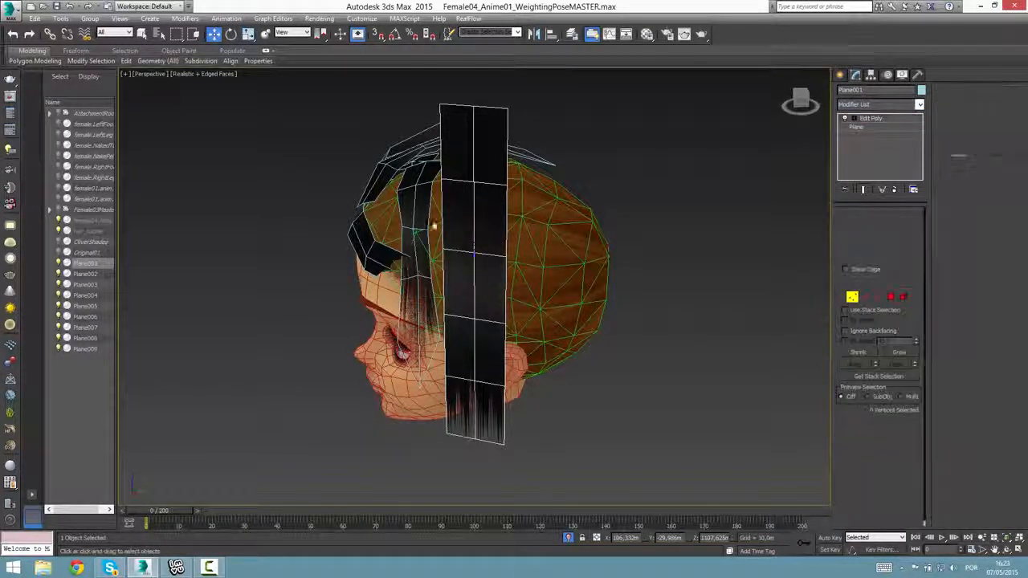
Move the top two vertex rows of the upright strip in over the crown beside the existing hair strips.
alt+middle_drag(594, 161, 365, 188)
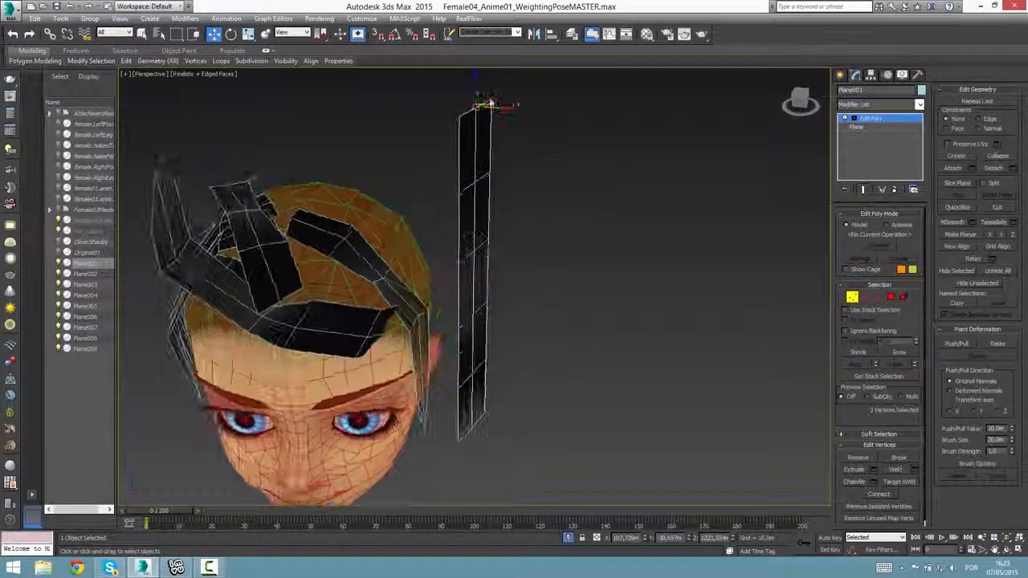
drag(433, 82, 518, 132)
drag(483, 100, 322, 194)
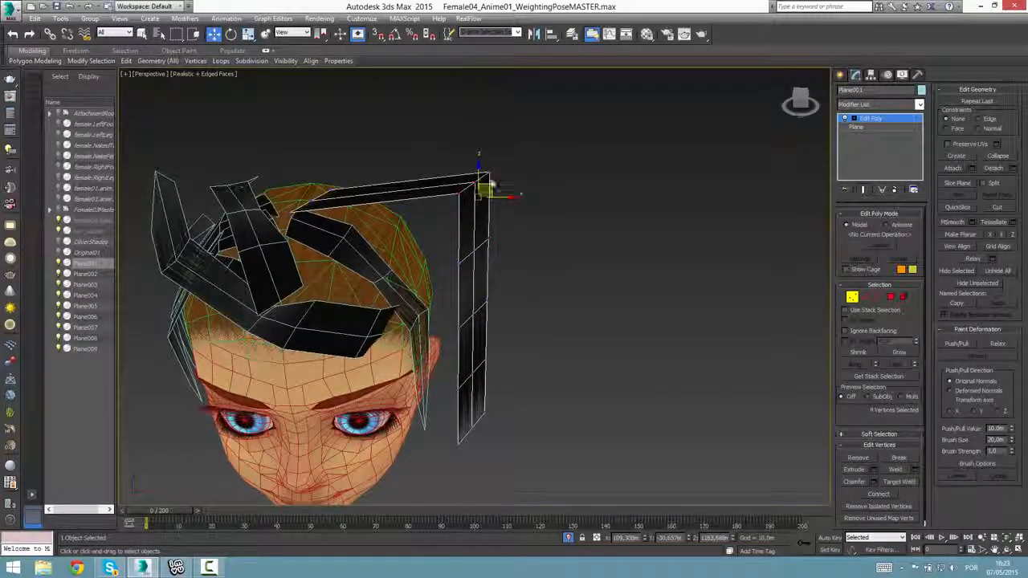
drag(412, 225, 386, 223)
key(ctrl+z)
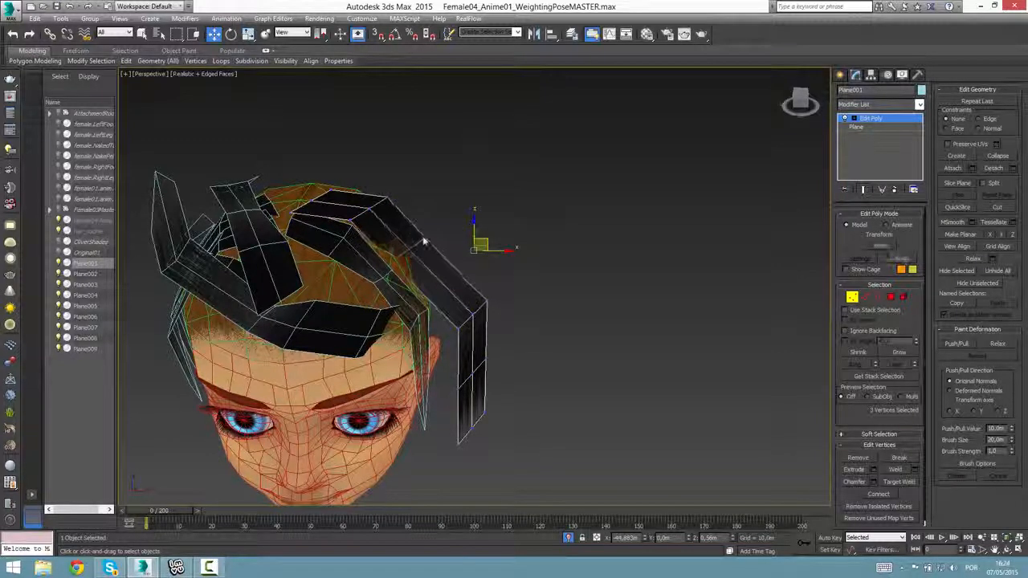
Pull the middle vertex rows in along the side of the head and bring the bottom row inward toward the ear.
drag(425, 241, 430, 240)
drag(492, 305, 425, 292)
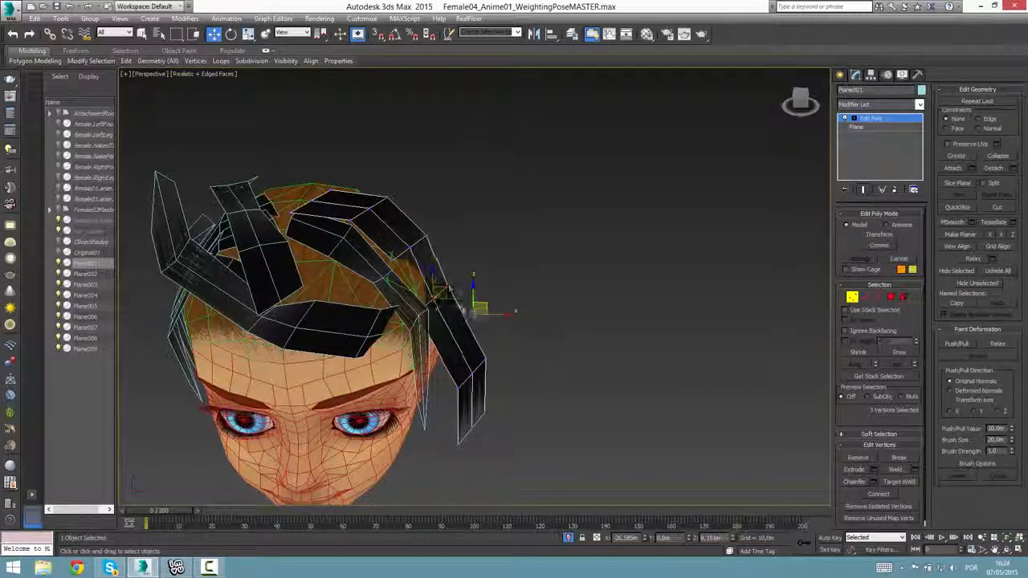
drag(455, 339, 453, 331)
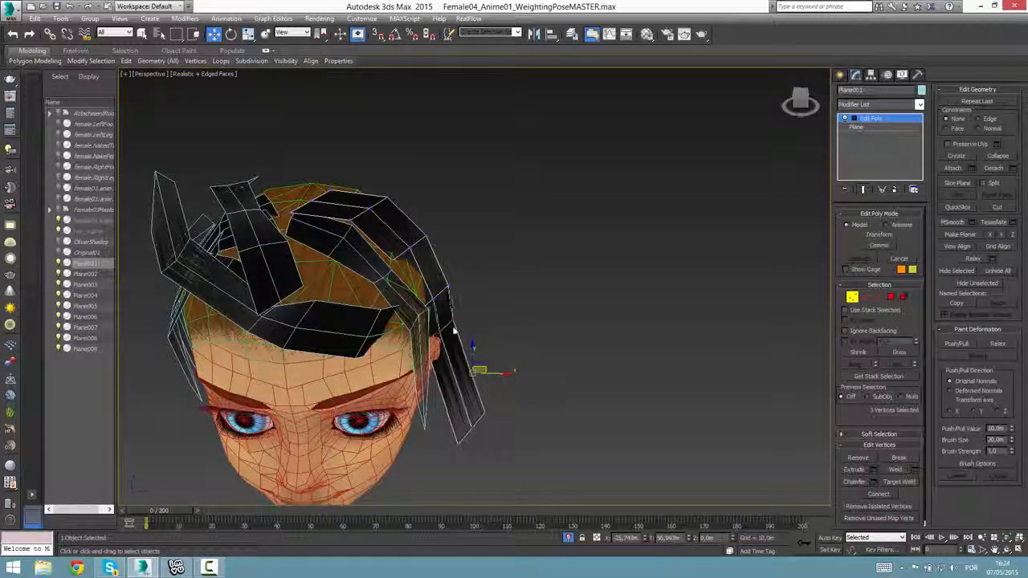
alt+middle_drag(534, 365, 431, 441)
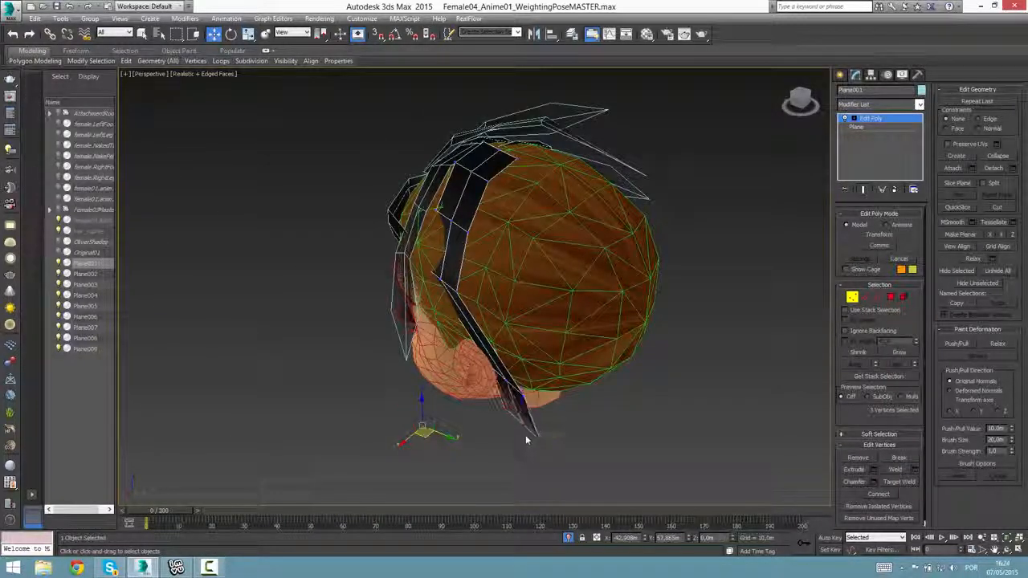
alt+middle_drag(528, 436, 518, 317)
Raise the strip's lower vertex rows in side view and draw its tip in against the head behind the ear.
alt+middle_drag(562, 421, 574, 365)
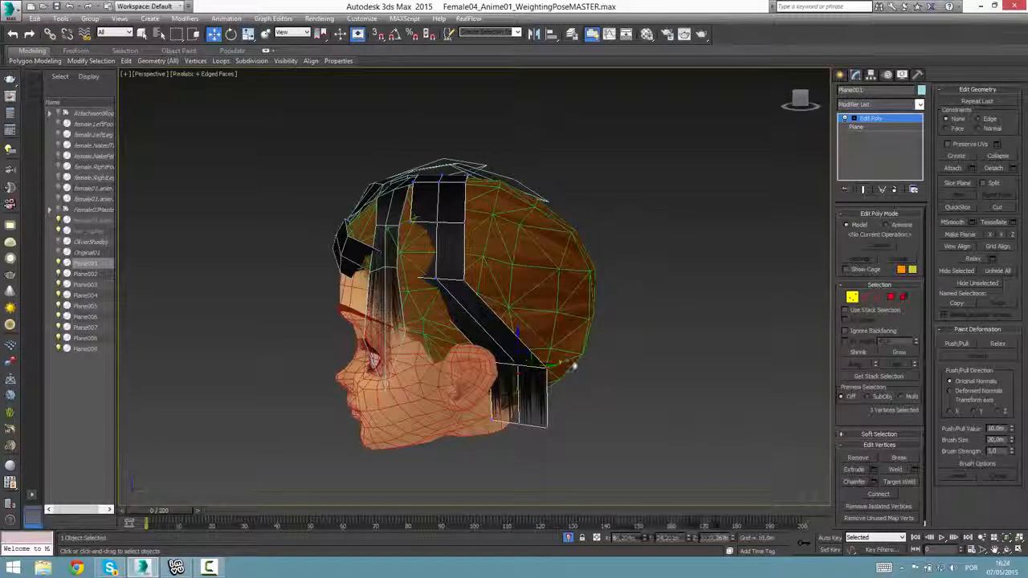
drag(543, 369, 460, 306)
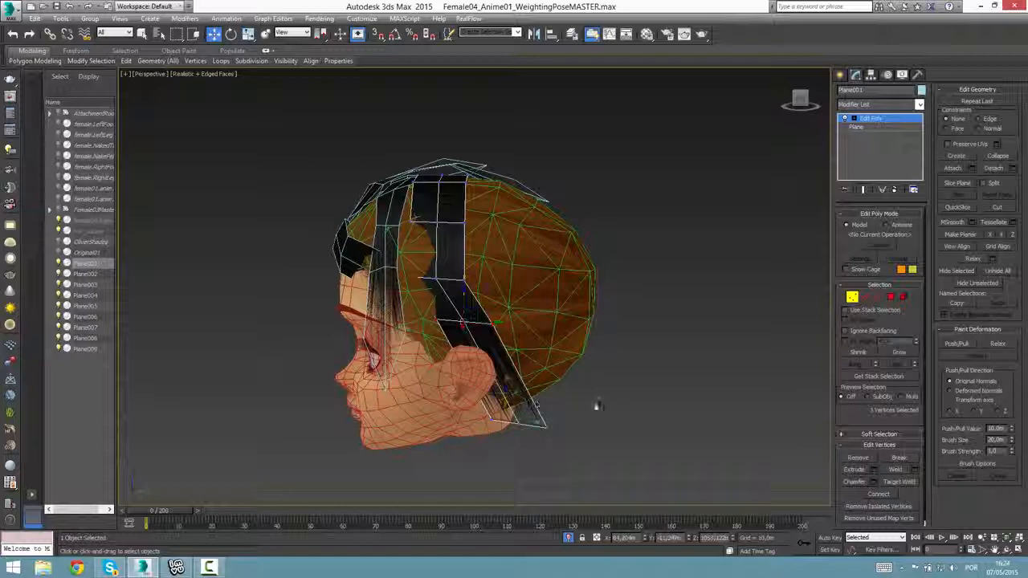
drag(533, 415, 508, 360)
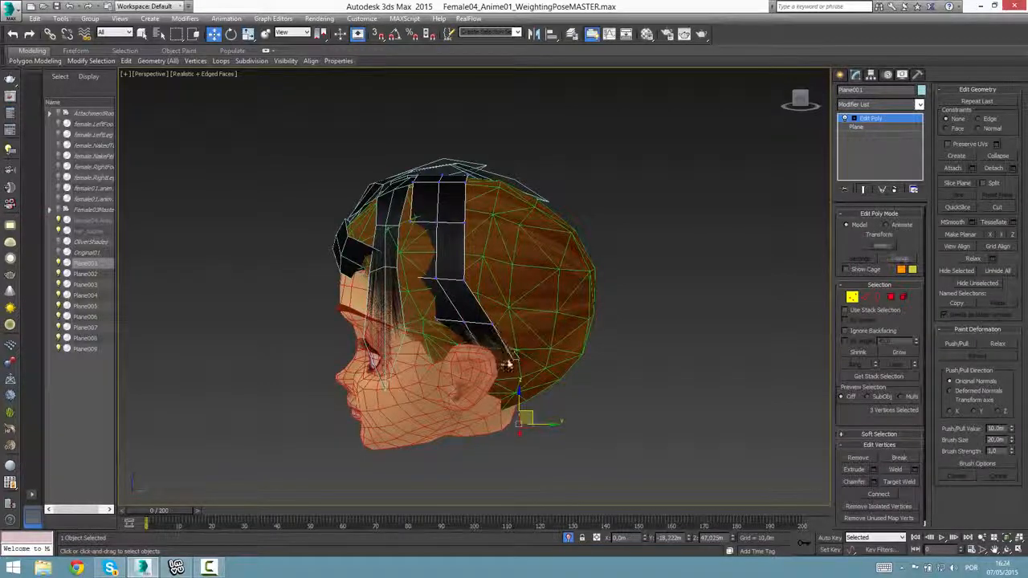
alt+middle_drag(509, 363, 435, 379)
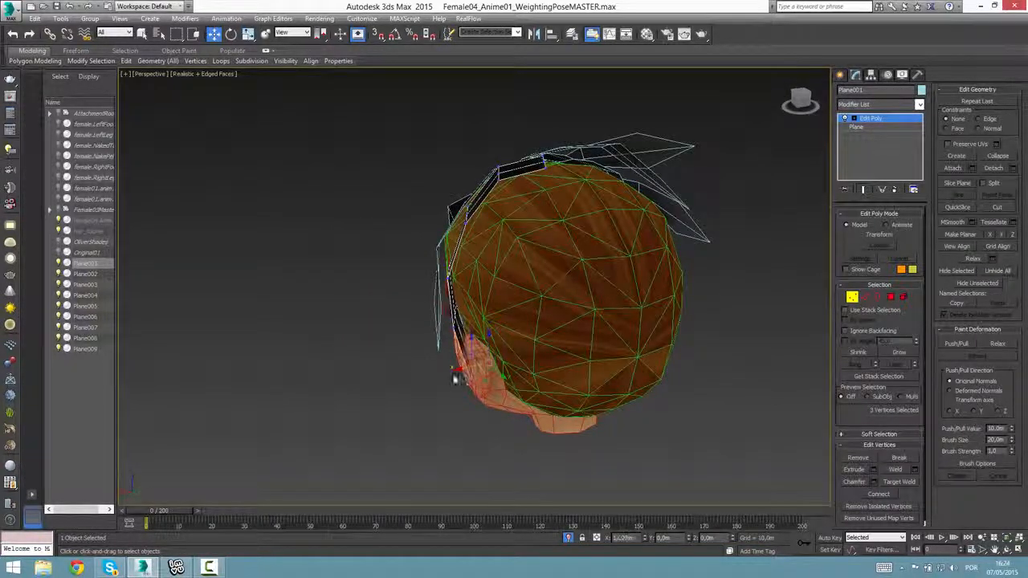
drag(456, 379, 452, 379)
alt+middle_drag(453, 379, 546, 374)
Select the middle vertex of the strip row above the ear and fit it closer to the scalp.
key(z)
scroll(480, 398, down, 3)
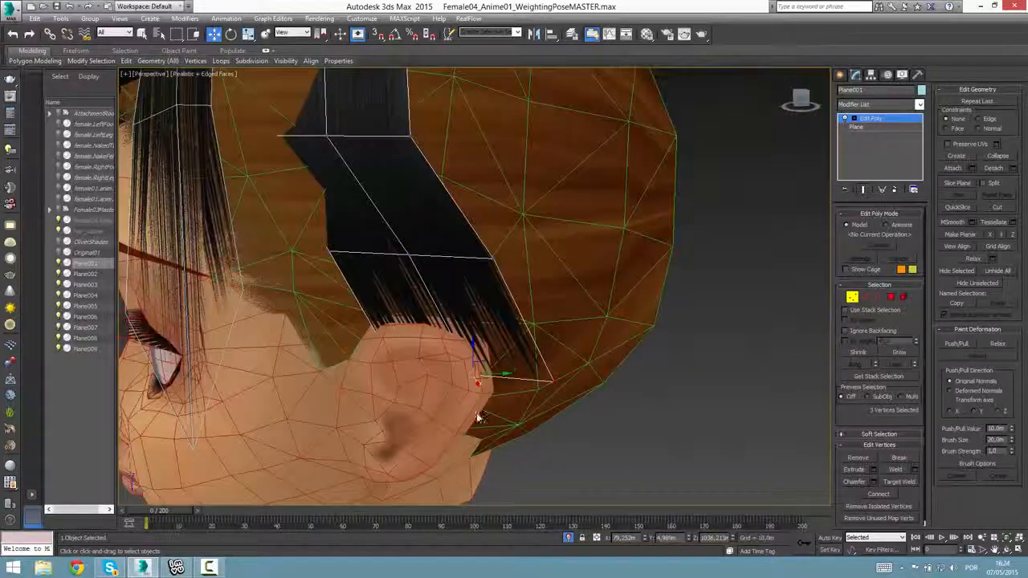
scroll(479, 417, down, 10)
alt+middle_drag(365, 318, 377, 310)
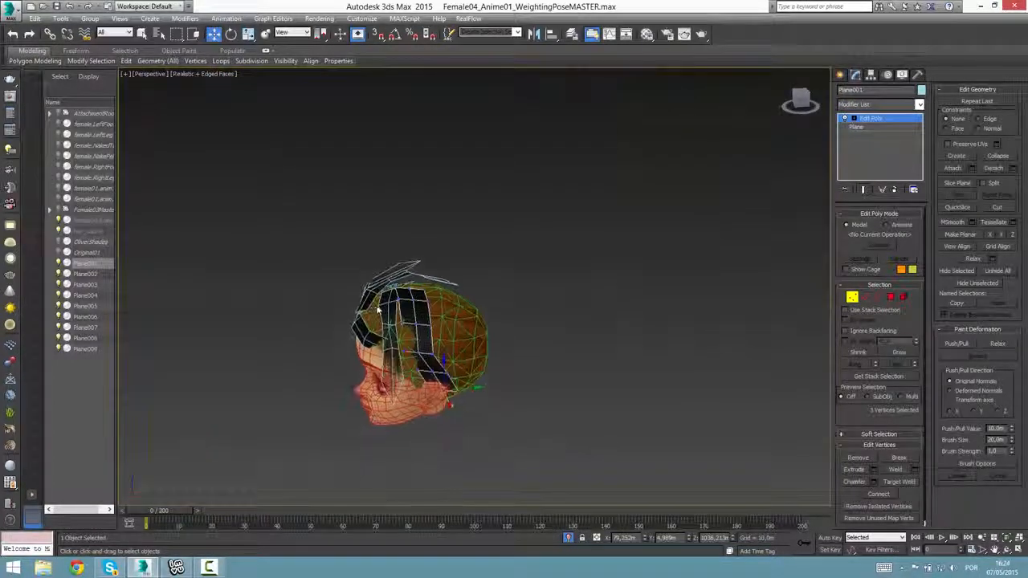
scroll(377, 310, up, 5)
alt+middle_drag(504, 423, 480, 418)
click(504, 425)
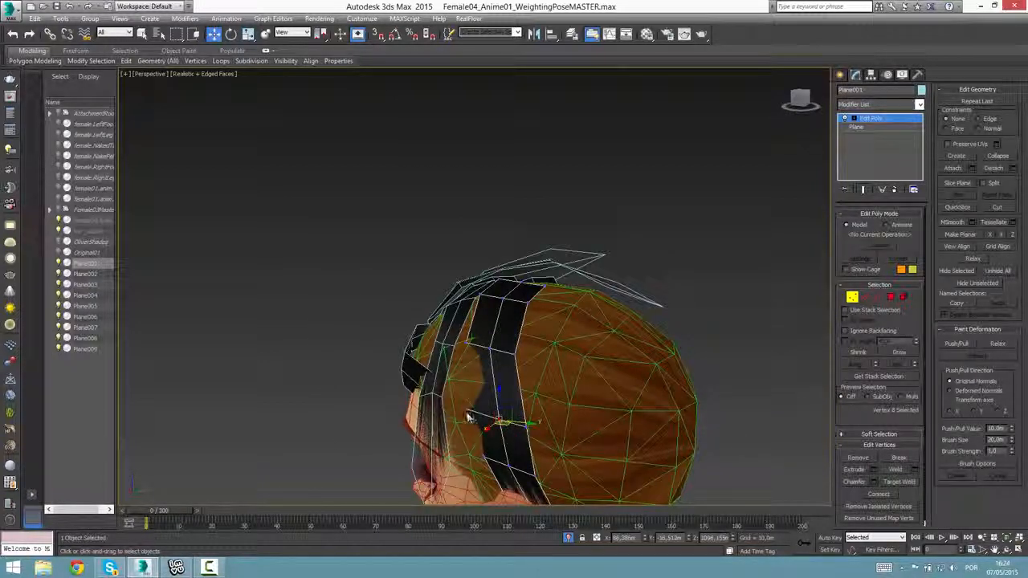
Reposition individual vertices along the strip's front edge and centre so it curves smoothly over the temple.
alt+middle_drag(458, 428, 512, 450)
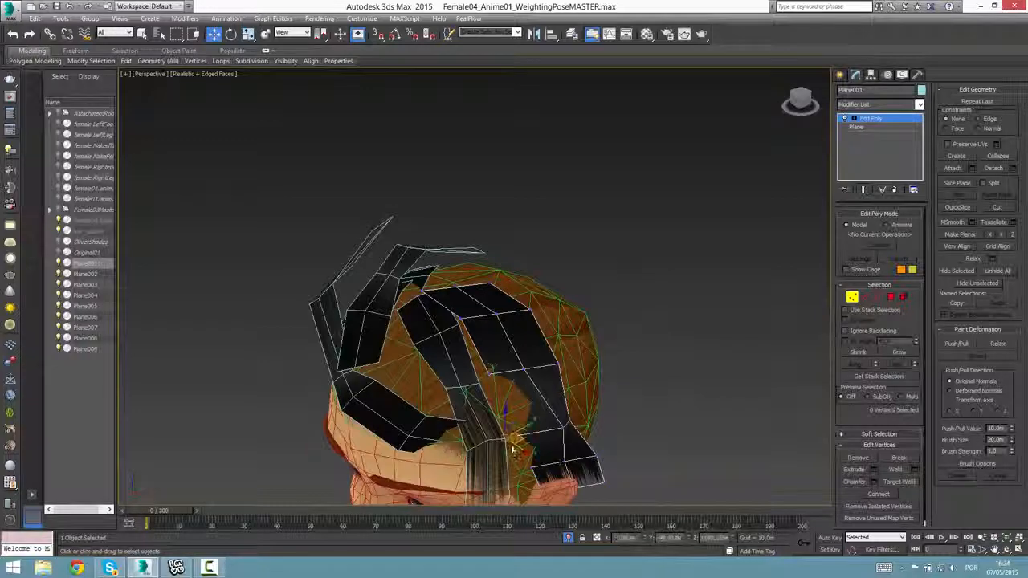
drag(513, 448, 537, 454)
alt+middle_drag(537, 454, 582, 393)
click(513, 371)
click(582, 393)
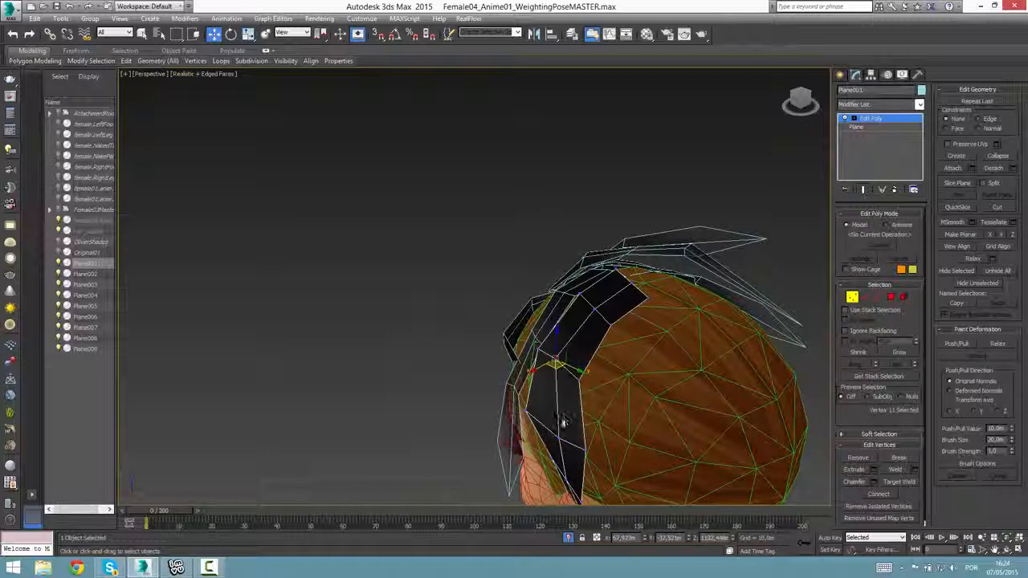
alt+middle_drag(560, 445, 645, 453)
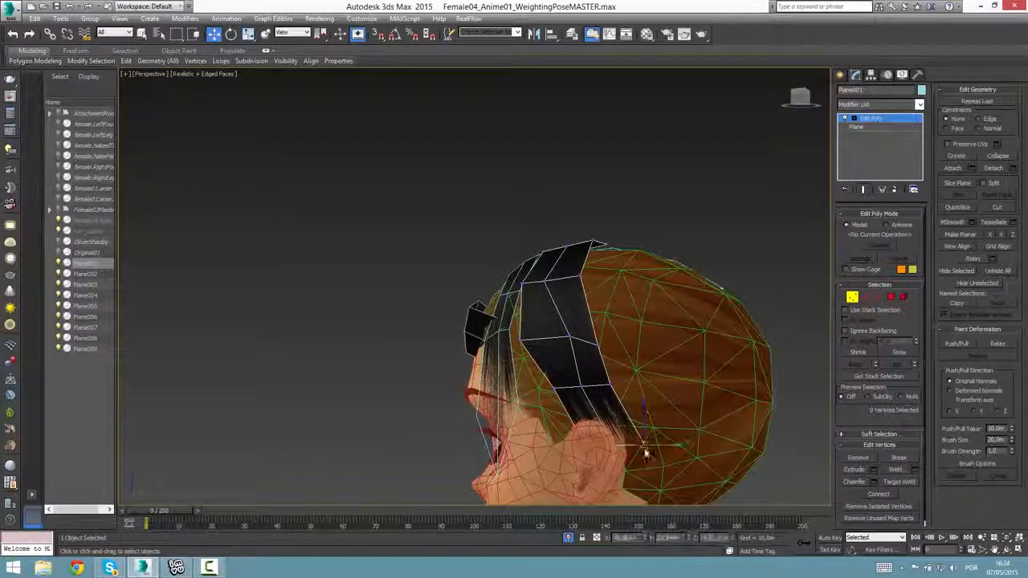
Adjust the strip's tip vertices, and move its lower two rows down past the ear toward the neck.
drag(653, 446, 650, 450)
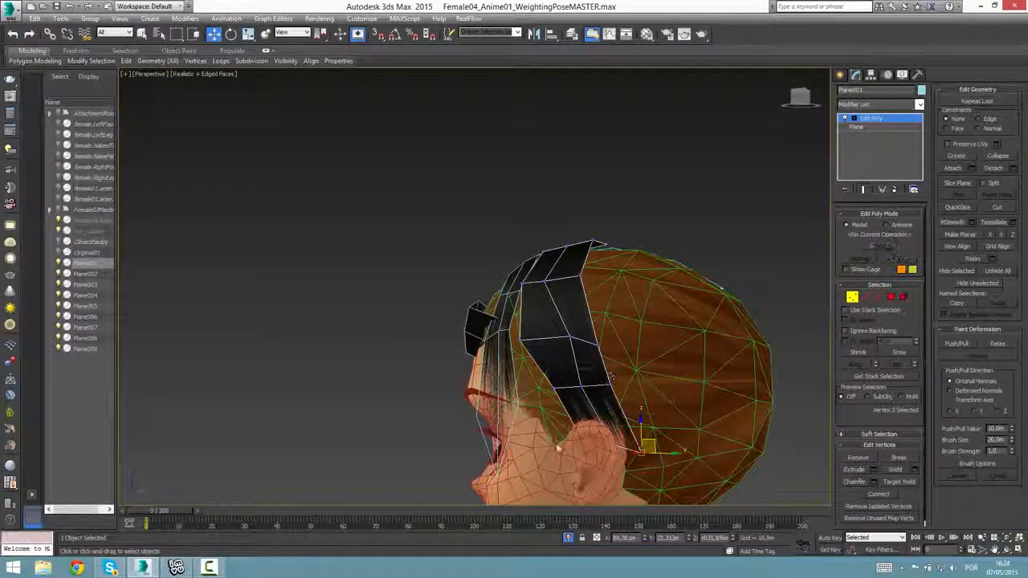
drag(557, 442, 642, 380)
middle_drag(646, 385, 642, 362)
drag(554, 442, 616, 359)
middle_drag(616, 370, 614, 349)
drag(615, 348, 652, 405)
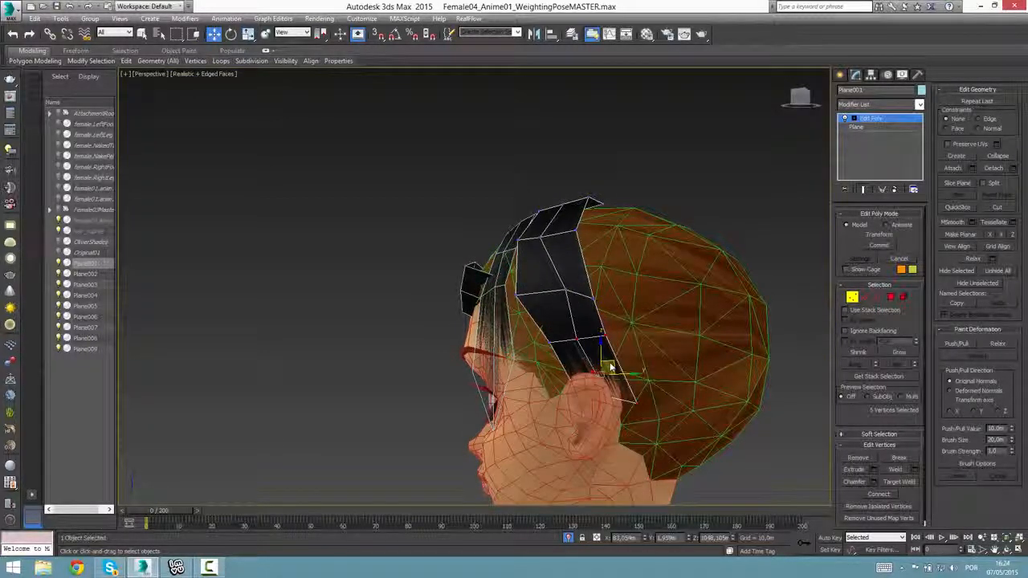
drag(611, 368, 609, 424)
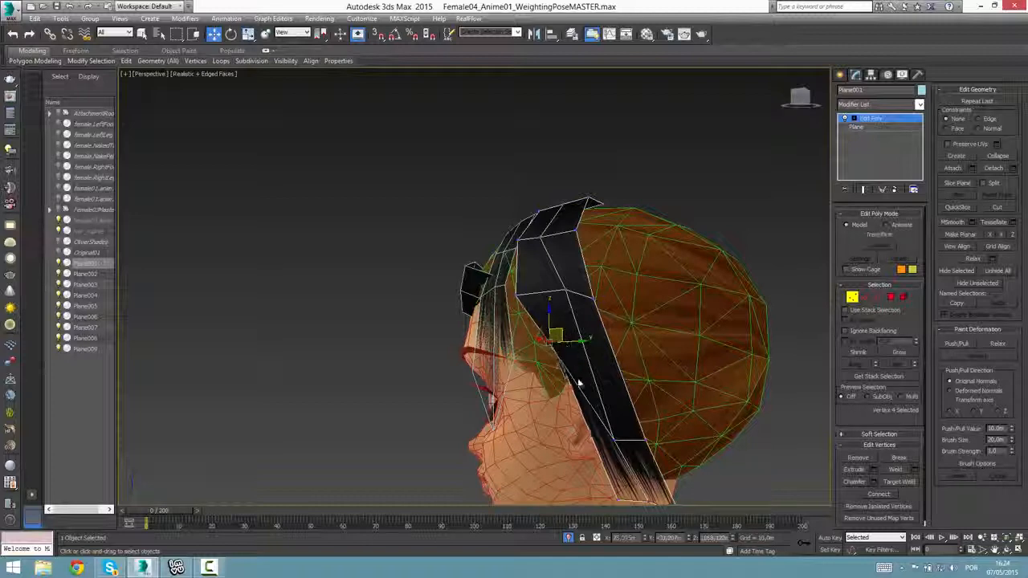
Pull the vertices of the strip's lower rows inward at the ear, viewed from behind the head.
alt+middle_drag(598, 434, 569, 448)
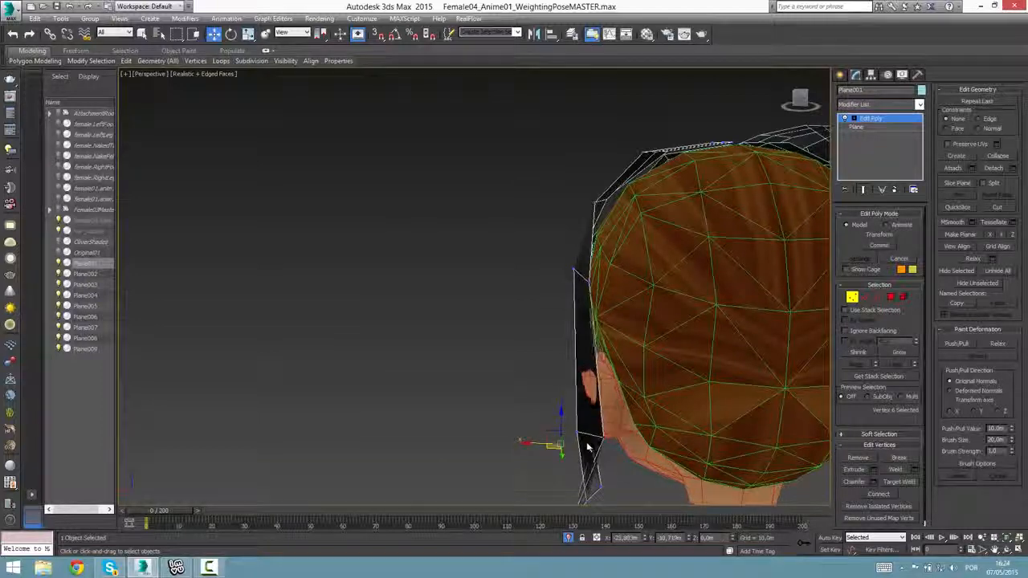
mouse_move(554, 448)
alt+middle_down()
mouse_move(645, 446)
mouse_move(566, 453)
mouse_move(579, 399)
mouse_move(555, 432)
alt+middle_up()
click(571, 426)
drag(539, 486, 617, 376)
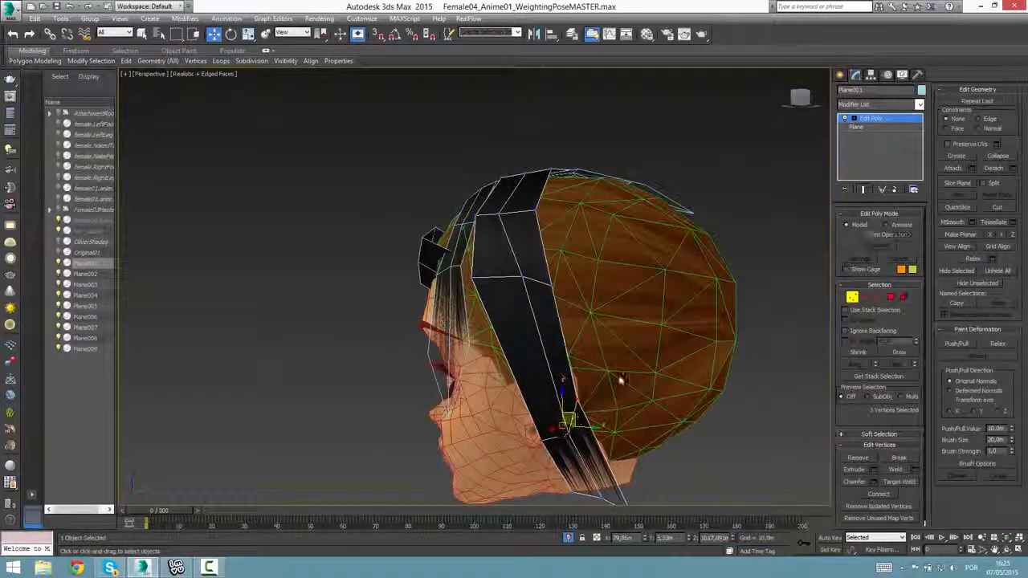
Shift the strip's lower vertex rows up and back so the hair sweeps behind the ear and its end spreads backward.
drag(569, 418, 616, 368)
drag(560, 481, 609, 510)
middle_drag(614, 502, 634, 466)
alt+middle_drag(647, 321, 623, 321)
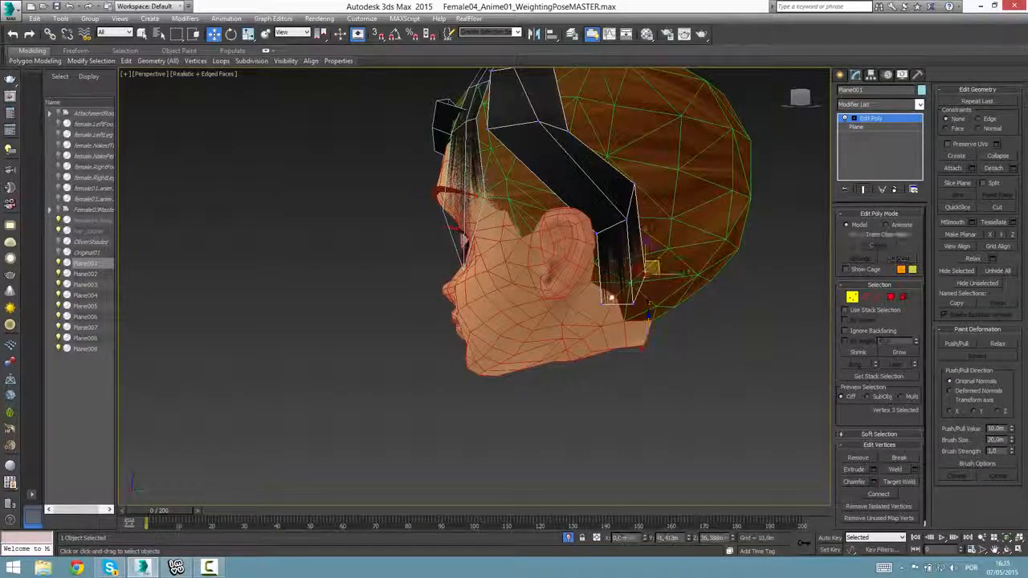
click(611, 298)
alt+middle_drag(610, 269, 691, 326)
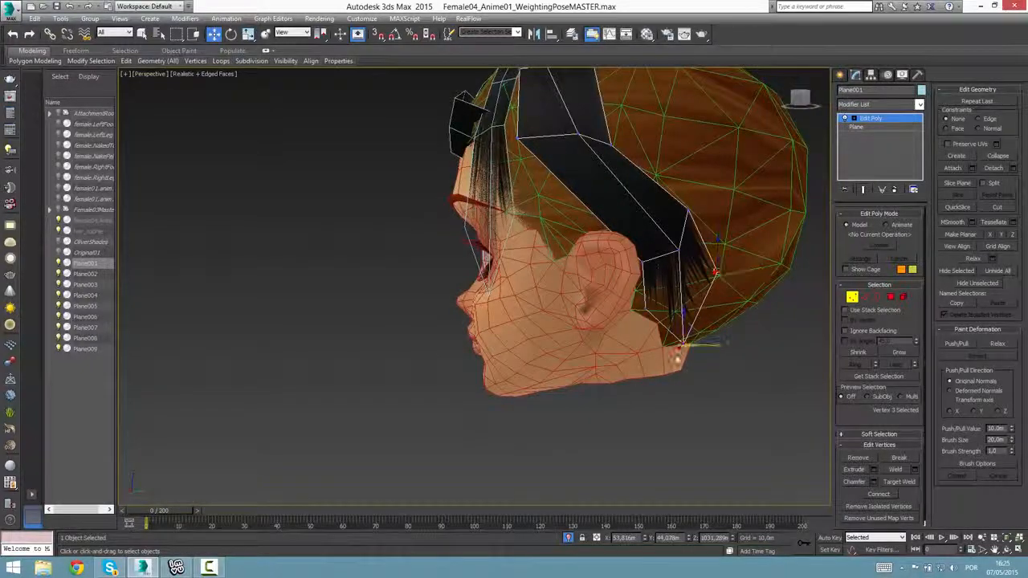
Check the strip's end vertex in the front view and move it sideways in toward the neck.
key(alt+w)
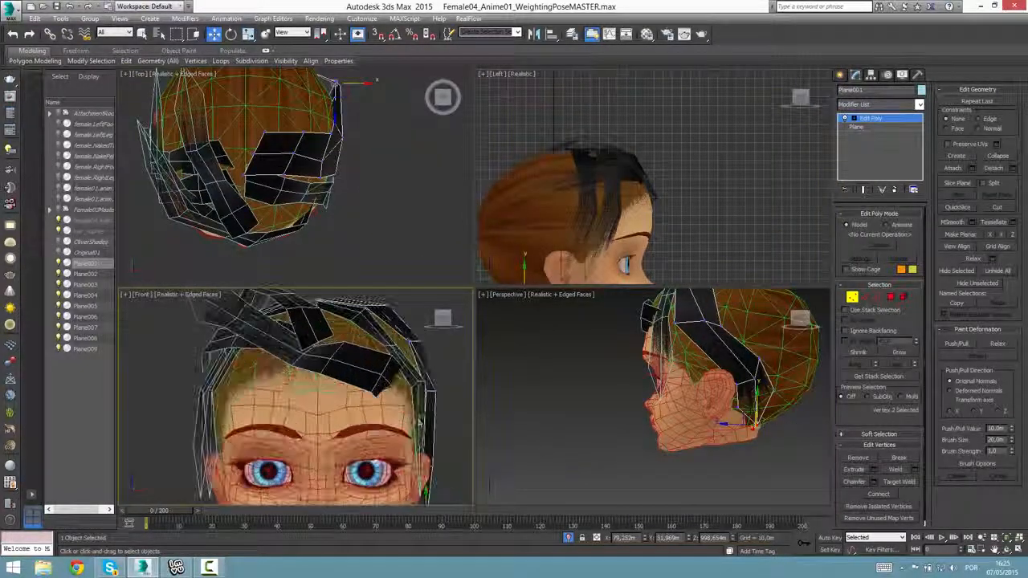
middle_drag(419, 422, 418, 417)
middle_click(776, 356)
key(alt+w)
key(alt+w)
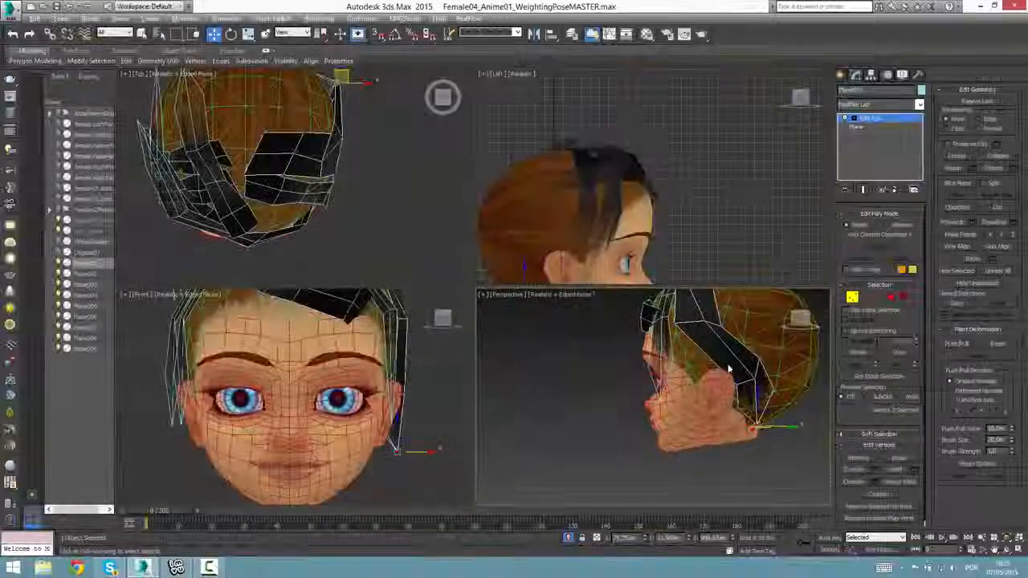
key(alt+w)
scroll(689, 359, up, 8)
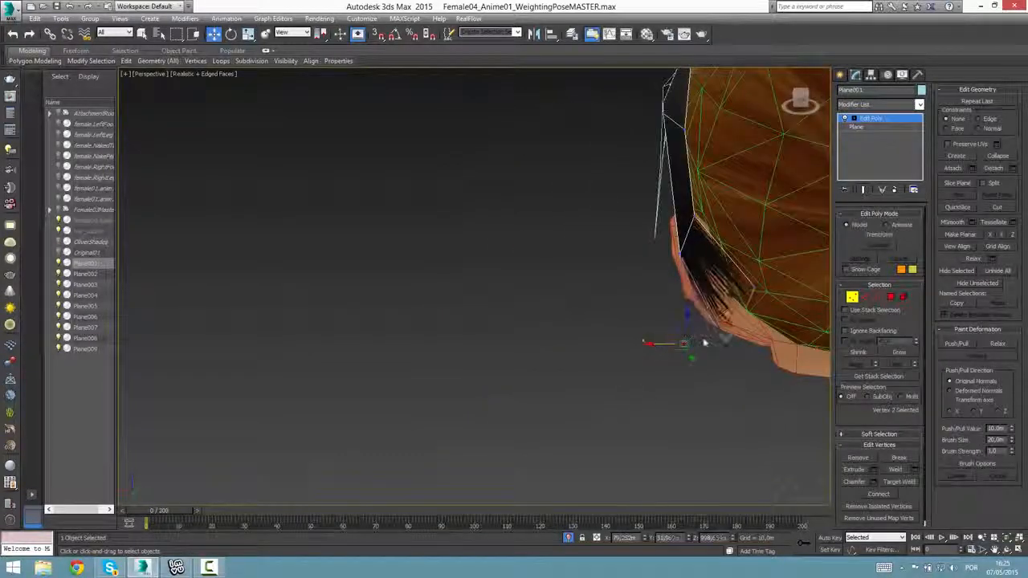
alt+middle_drag(704, 343, 765, 347)
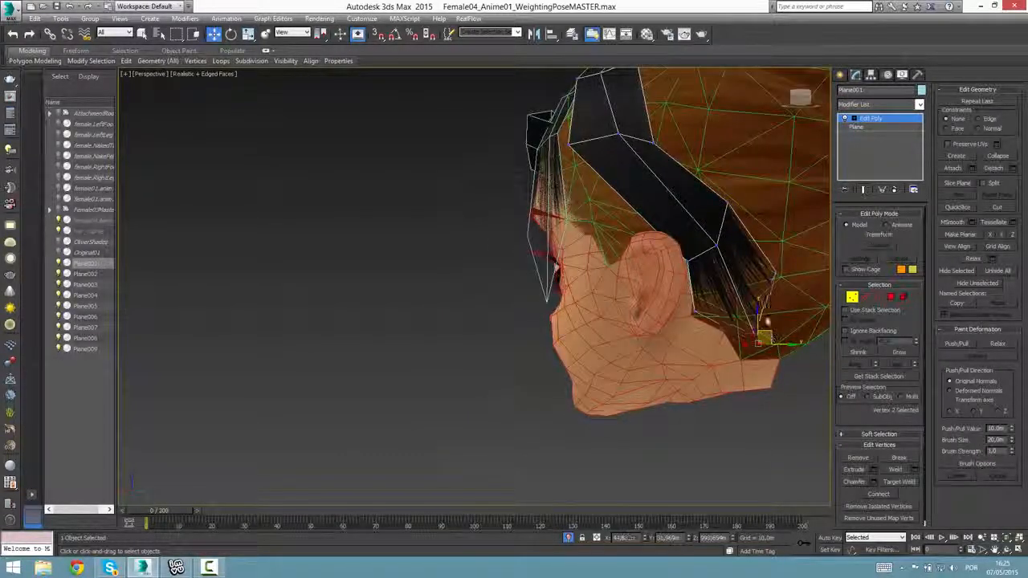
Tuck the strip's end vertices up and back against the hairline behind the ear, and finish vertex editing.
alt+middle_drag(747, 295, 738, 311)
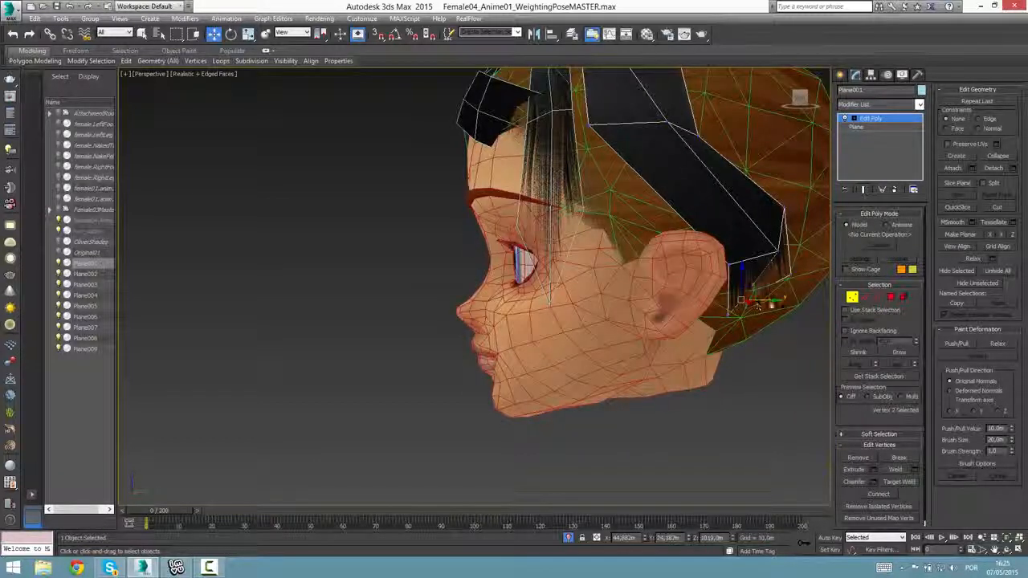
drag(758, 305, 780, 306)
alt+middle_drag(779, 305, 677, 242)
scroll(626, 327, up, 3)
scroll(613, 328, down, 1)
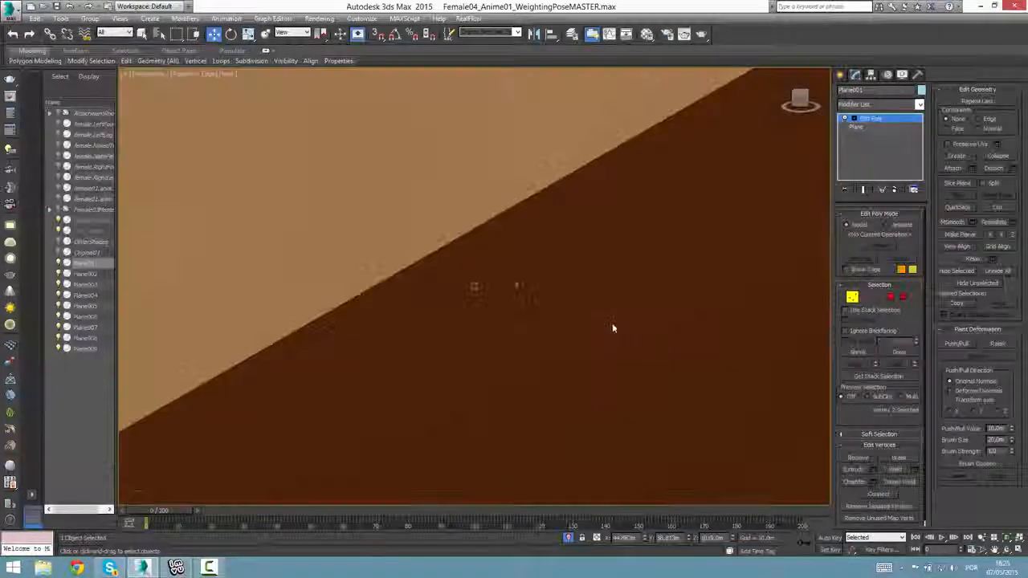
scroll(612, 327, down, 10)
alt+middle_drag(533, 275, 366, 269)
click(881, 120)
Switch the 03 -10 material's Opacity map off to examine the tapered ends of the swept-back strips, and switch it back on.
click(362, 225)
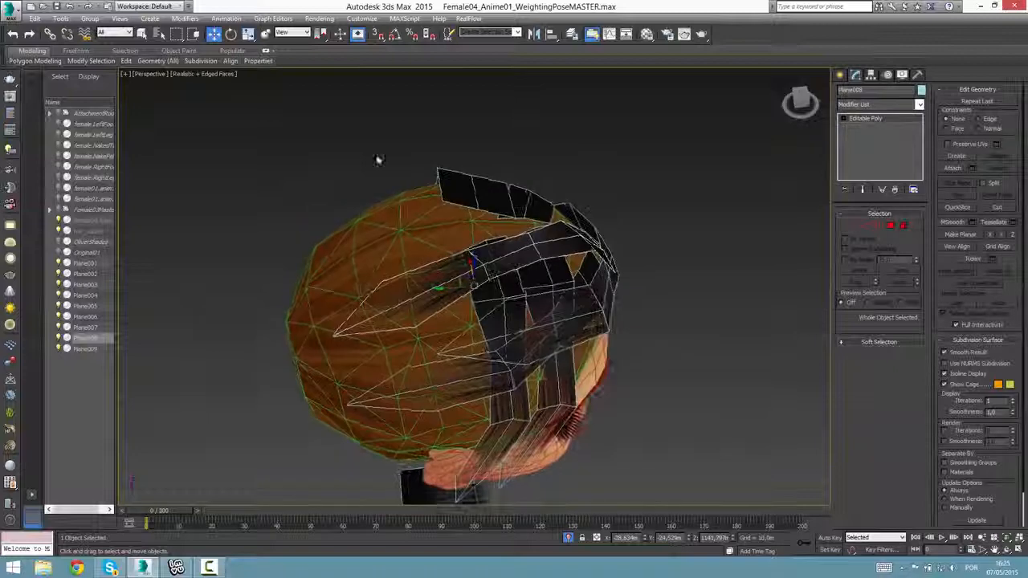
key(m)
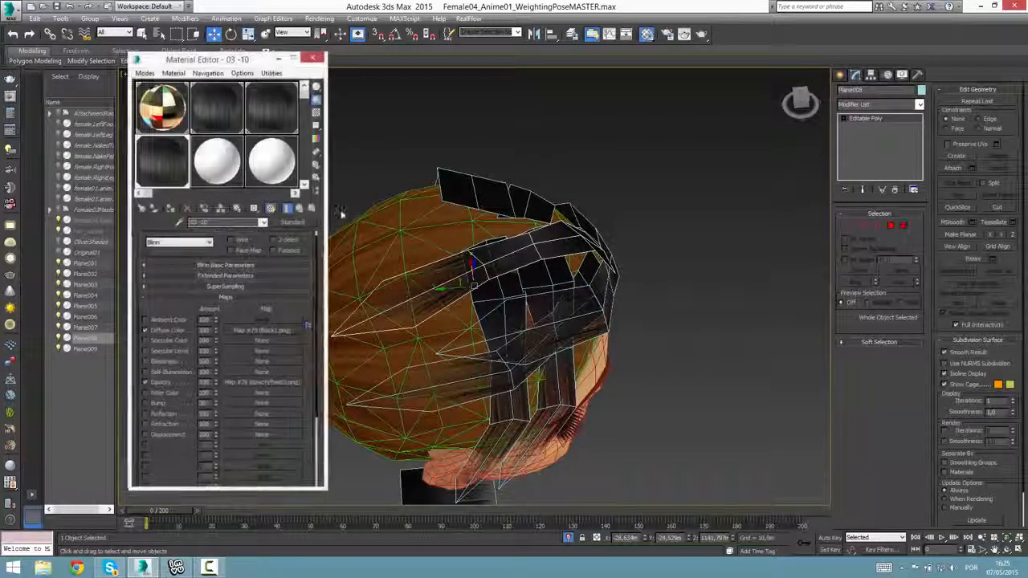
click(146, 383)
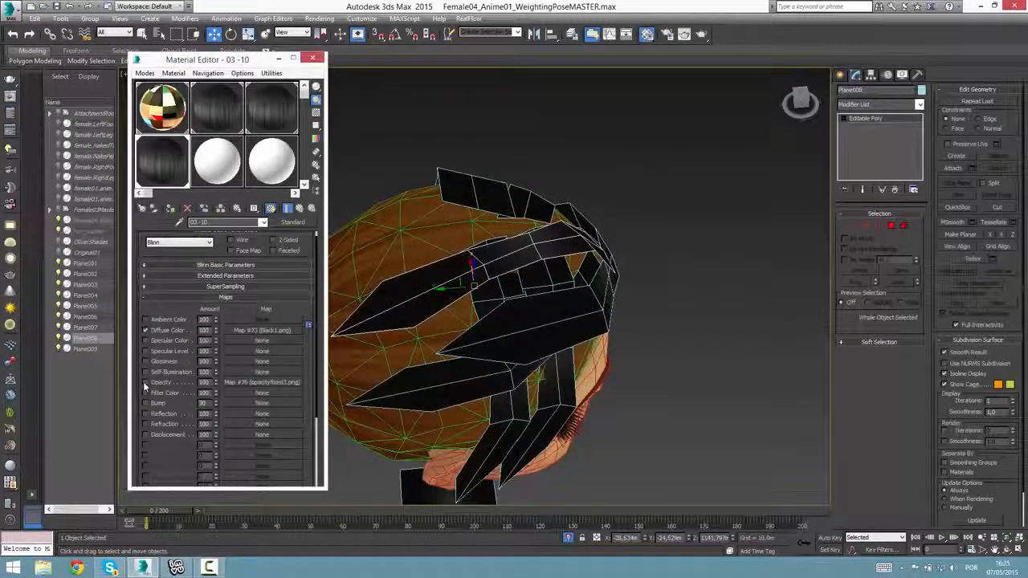
scroll(460, 313, up, 6)
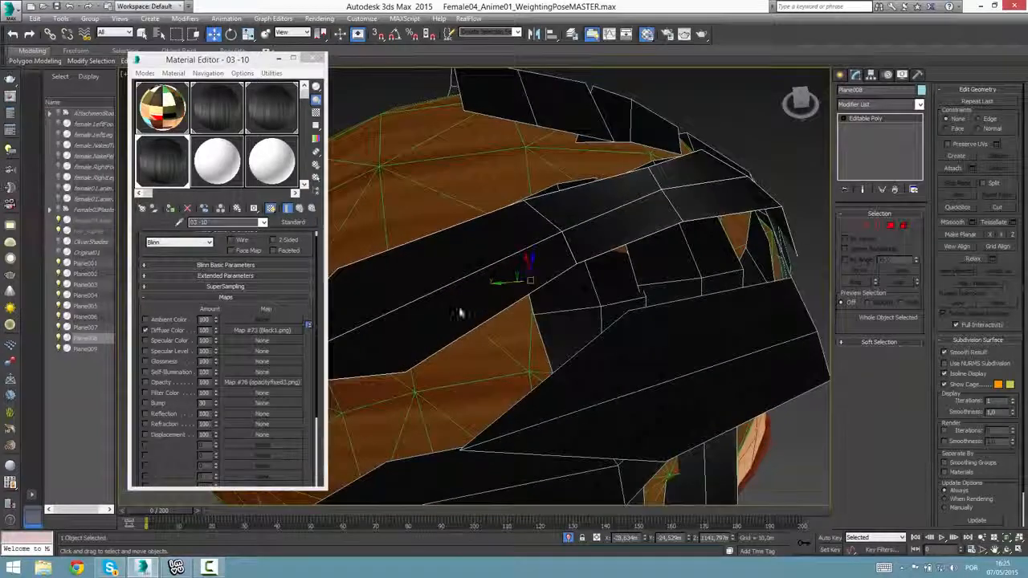
middle_drag(460, 313, 574, 307)
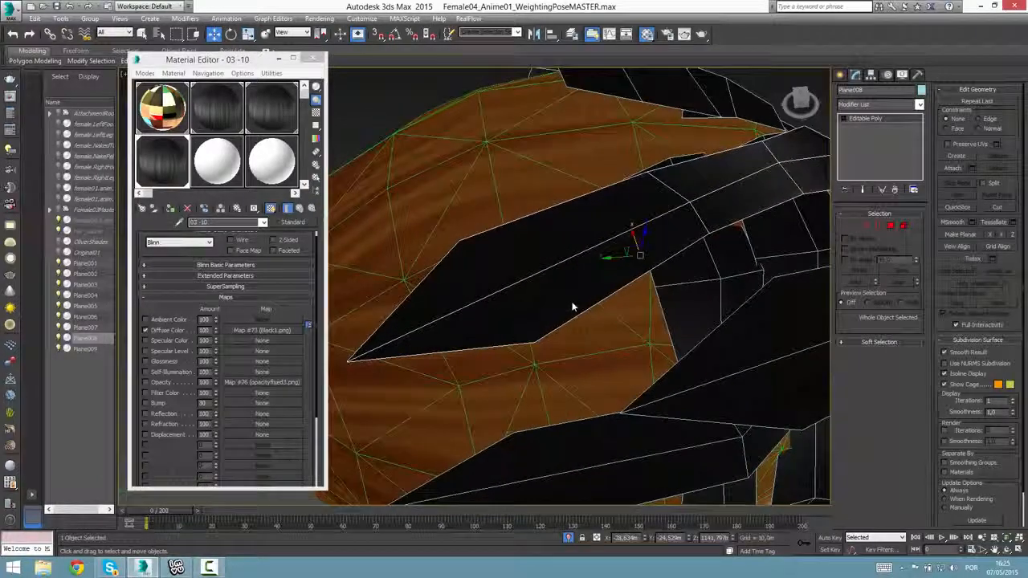
click(145, 383)
scroll(420, 335, down, 4)
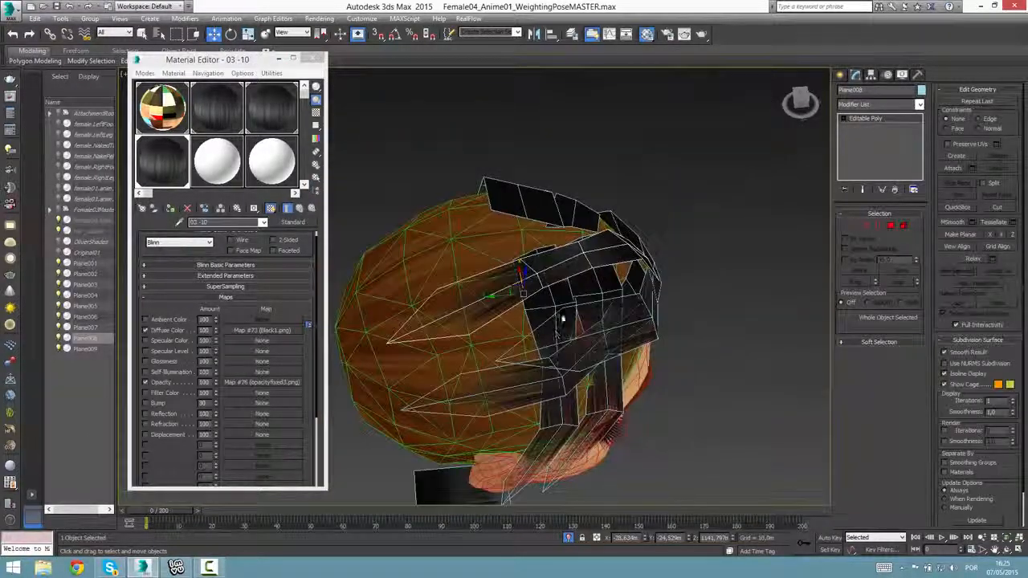
Copy the swept-back side strip backward over the head as an independent copy.
shift+drag(501, 299, 436, 301)
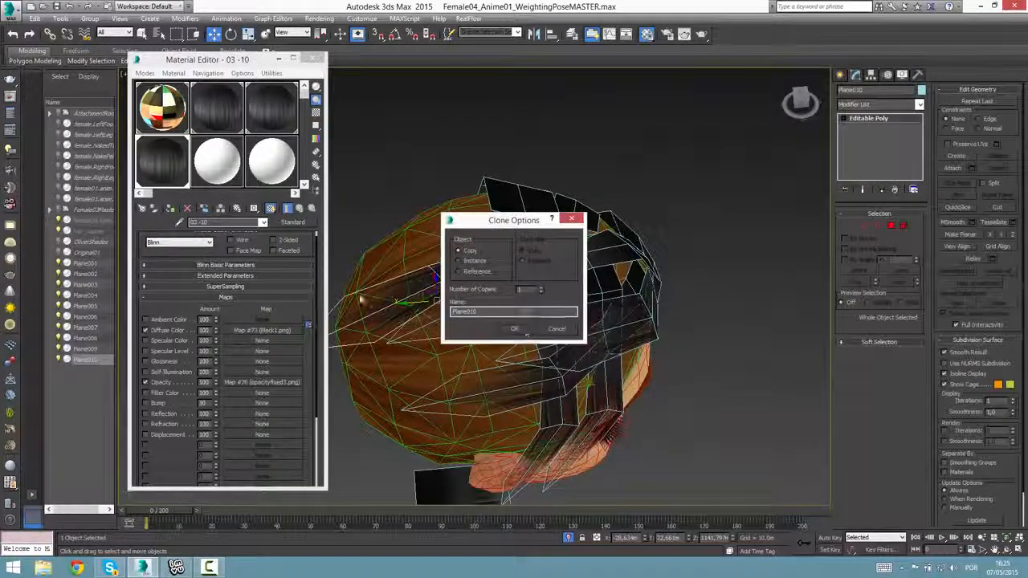
key(Return)
Duplicate the 02 - Default hair material into an empty sample slot and assign it to the copied strip under a new name.
drag(202, 117, 229, 180)
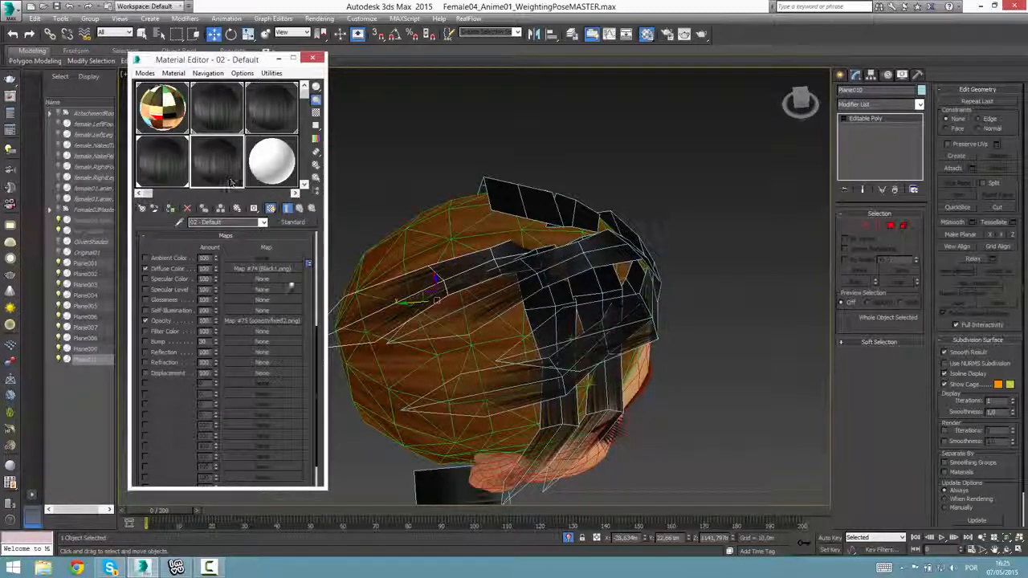
double_click(159, 178)
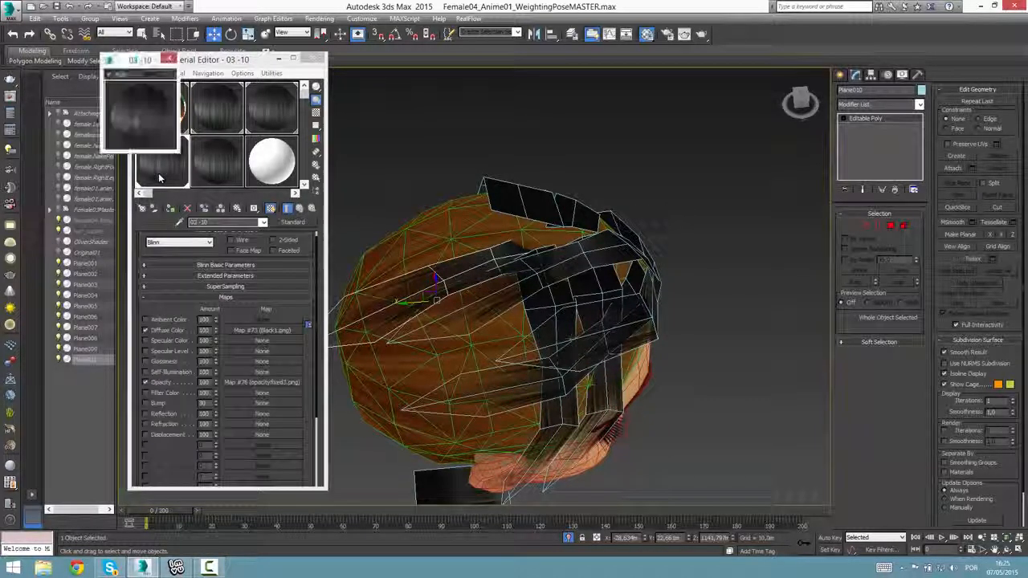
click(169, 58)
click(226, 181)
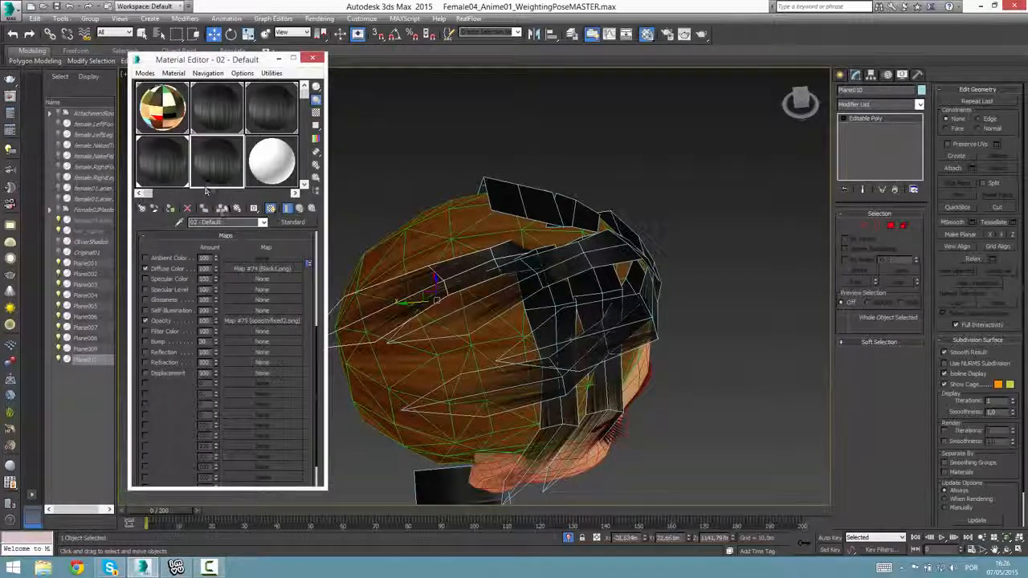
click(168, 209)
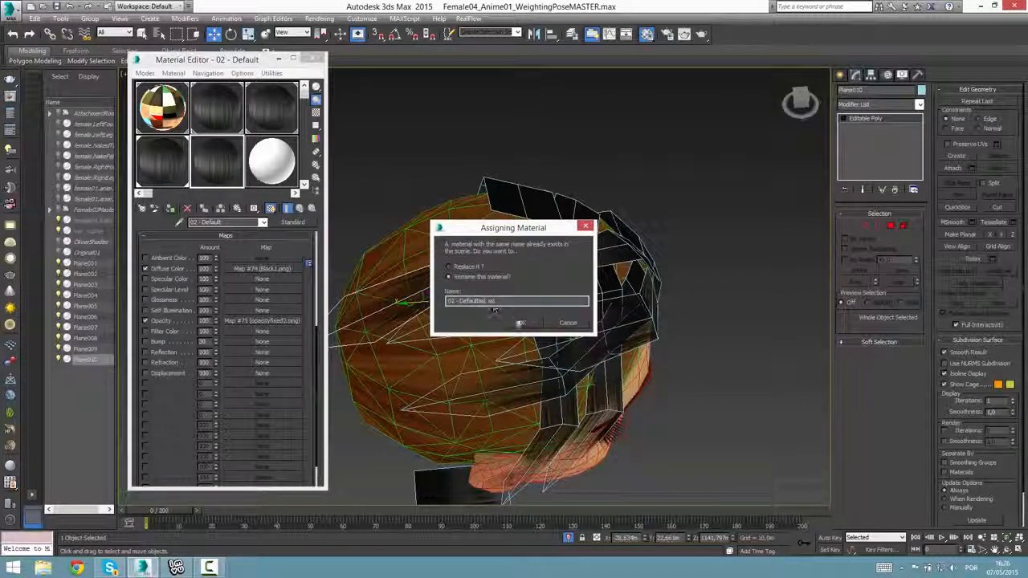
click(520, 323)
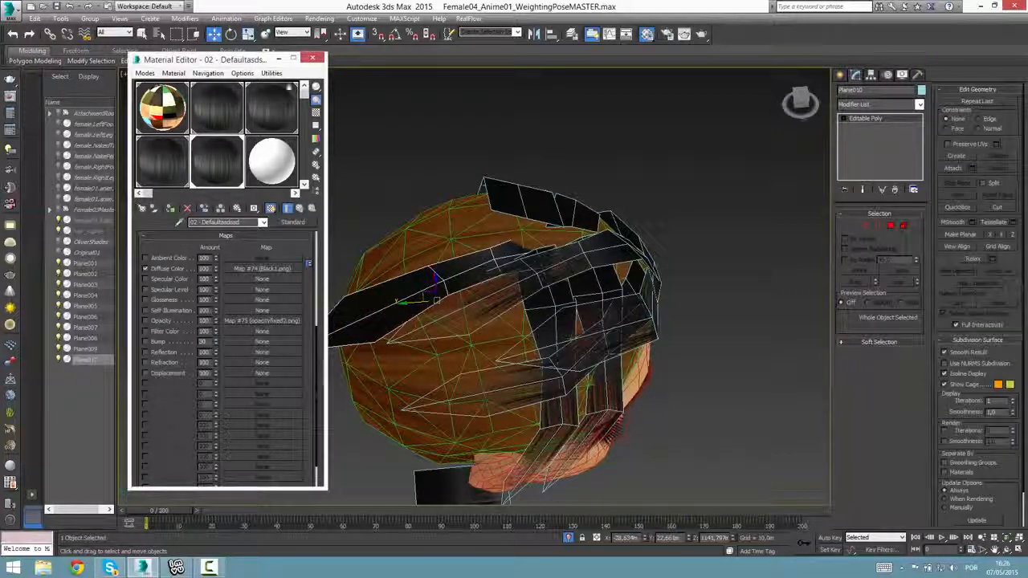
click(313, 60)
Rotate the copied strip so that it follows the slope at the back of the crown.
alt+middle_drag(412, 208, 458, 300)
key(e)
drag(425, 296, 474, 328)
alt+middle_drag(474, 329, 394, 281)
Pull the copied strip's rear tip vertices forward to shorten its overhang beyond the back of the head.
click(852, 227)
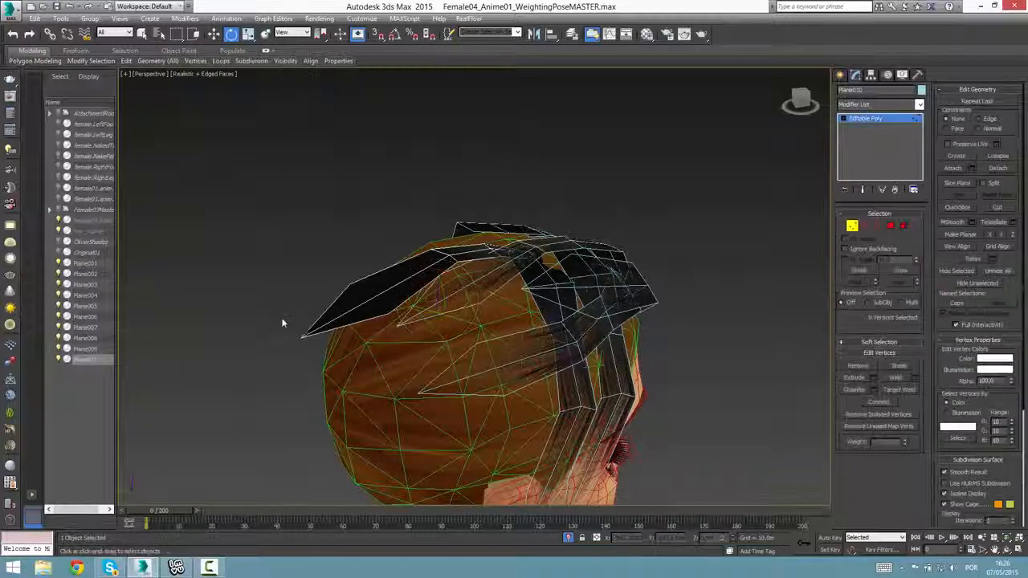
click(304, 339)
key(w)
drag(297, 335, 352, 320)
alt+middle_drag(351, 320, 401, 321)
drag(331, 272, 372, 339)
alt+middle_drag(372, 340, 522, 349)
Lower the copied strip's end vertices onto the scalp below the crown and finish vertex editing.
key(z)
alt+middle_drag(452, 346, 364, 415)
scroll(472, 377, down, 4)
mouse_move(365, 414)
mouse_down()
mouse_move(378, 399)
mouse_move(368, 406)
mouse_up()
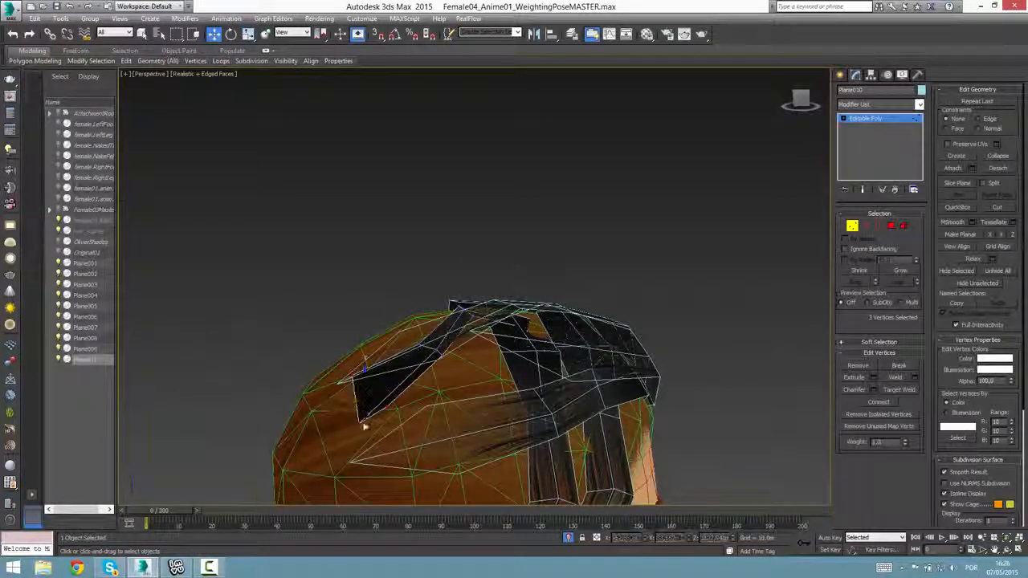
click(364, 427)
alt+middle_drag(365, 426, 414, 414)
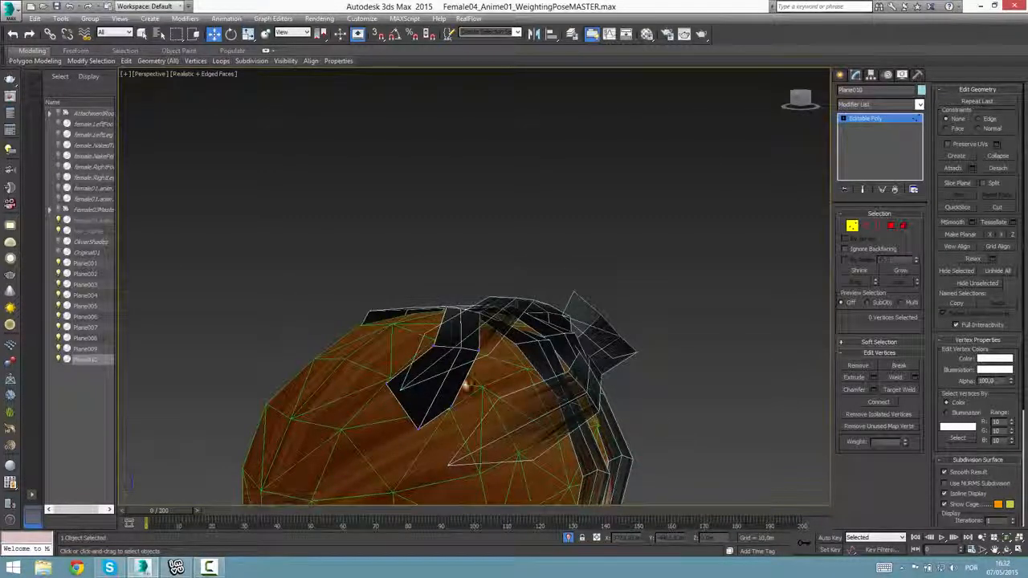
alt+middle_drag(466, 385, 444, 361)
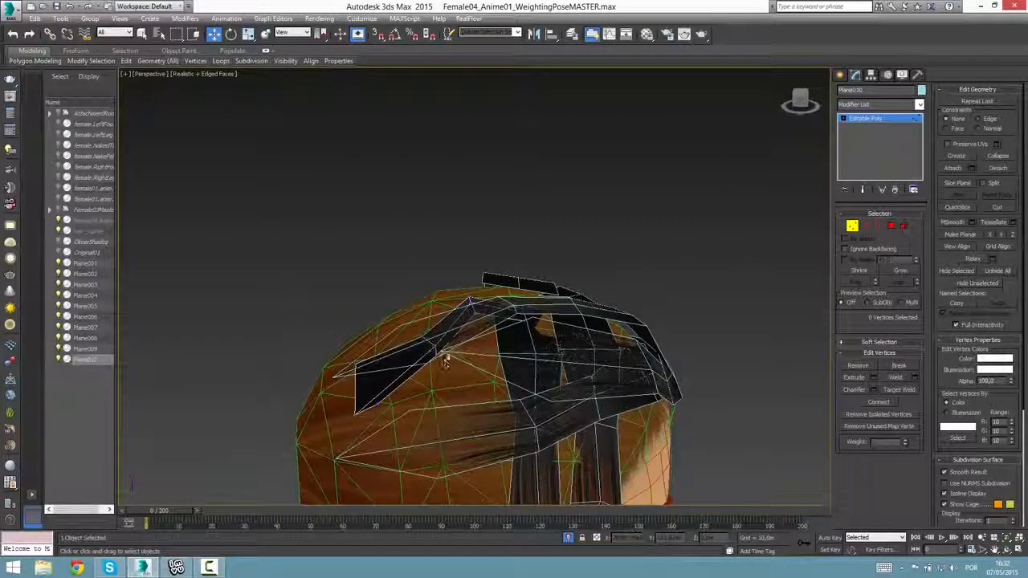
click(864, 120)
Copy the narrow hanging strip at the temple and place the copy behind the original, toward the ear.
click(840, 75)
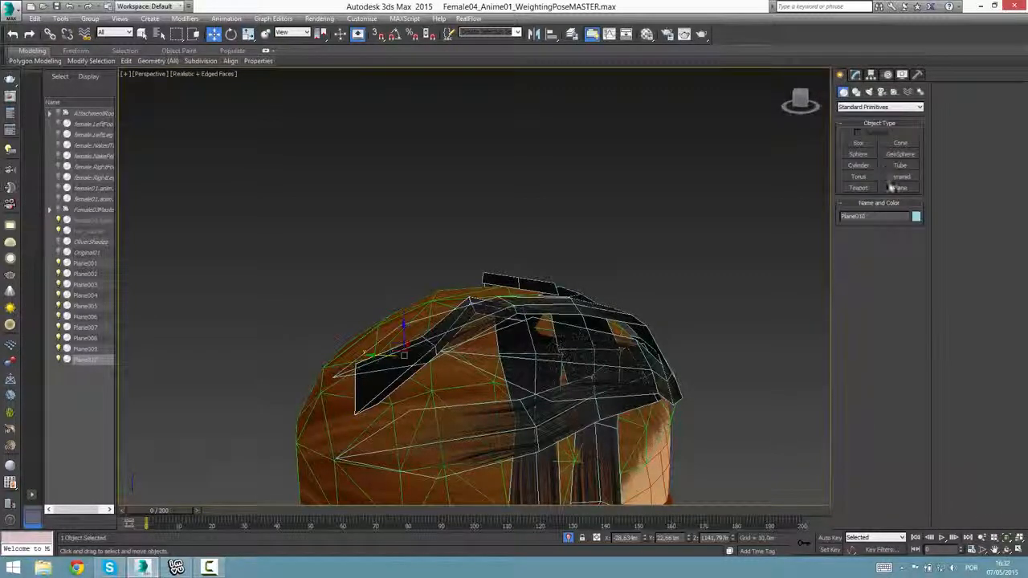
alt+middle_drag(562, 277, 526, 391)
click(526, 391)
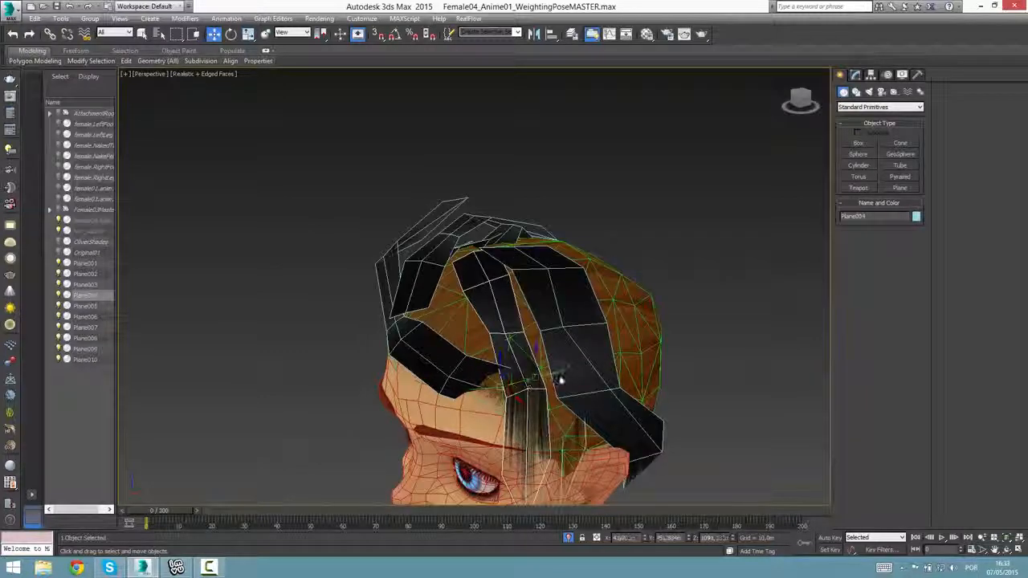
shift+drag(560, 380, 550, 380)
click(515, 329)
alt+middle_drag(525, 363, 546, 388)
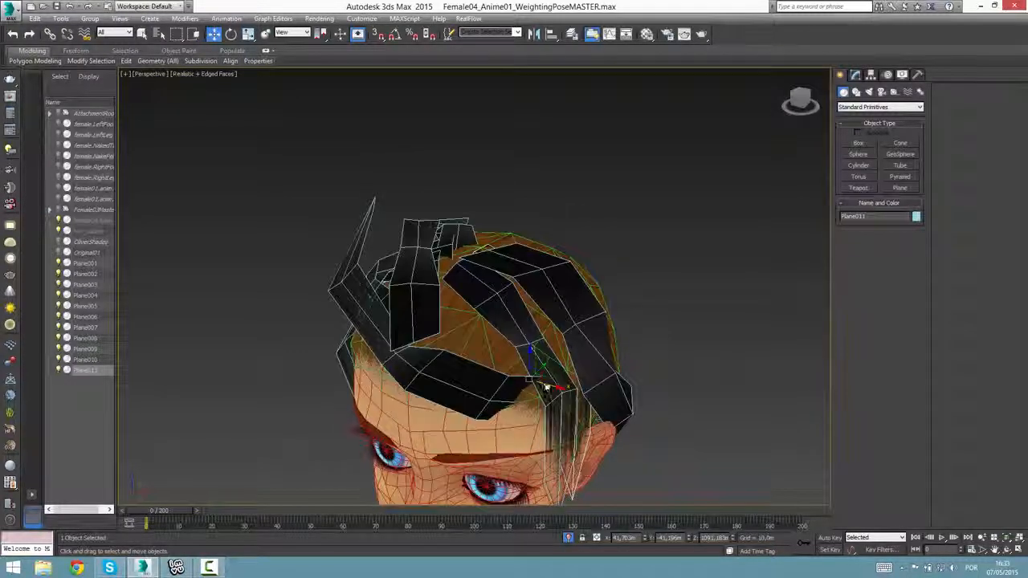
drag(556, 391, 579, 404)
alt+middle_drag(575, 393, 603, 424)
scroll(537, 361, down, 4)
scroll(603, 424, down, 2)
alt+middle_drag(656, 404, 546, 454)
scroll(595, 373, down, 4)
click(594, 373)
key(z)
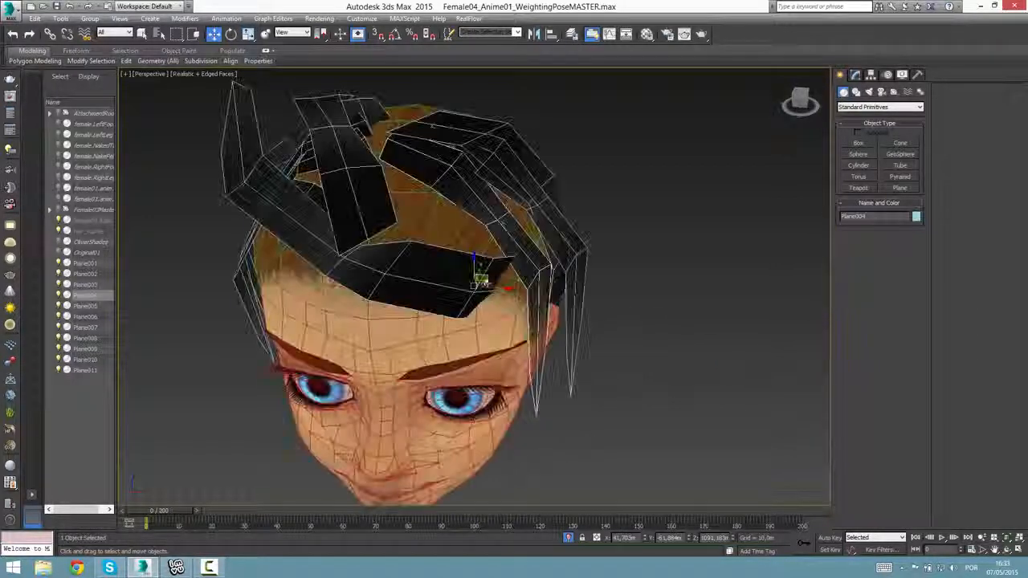
scroll(622, 377, down, 2)
alt+middle_drag(621, 377, 562, 367)
scroll(562, 367, down, 5)
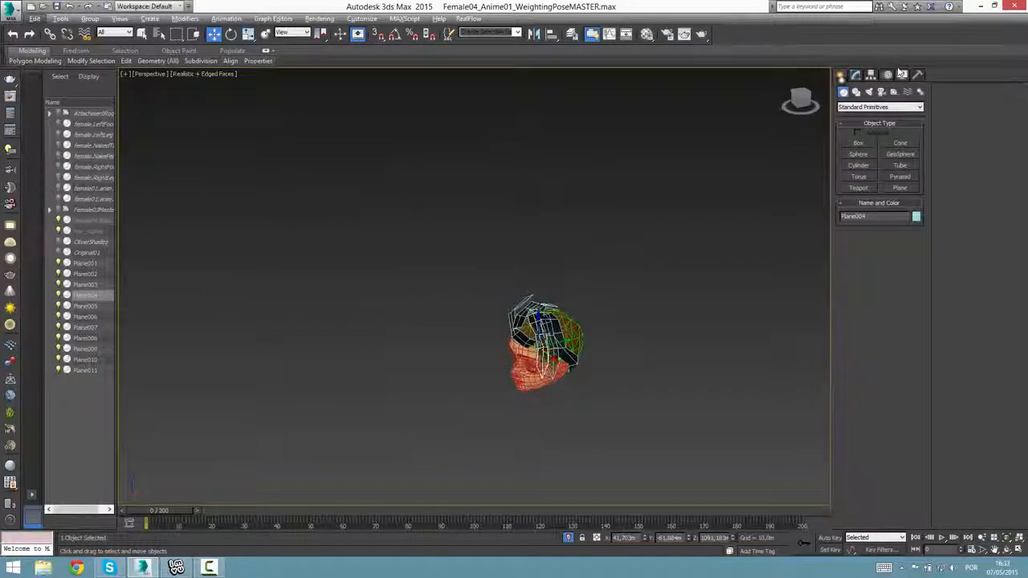